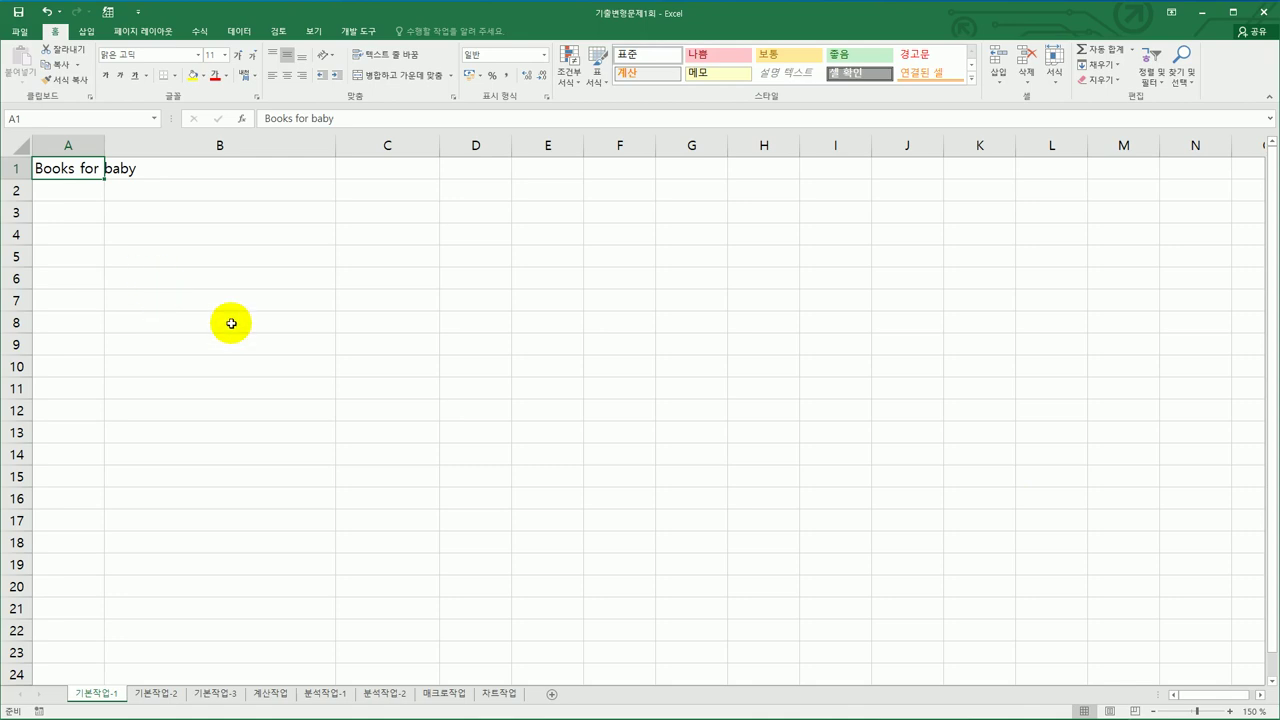
{"action": "left_click", "coordinate": [208, 288]}
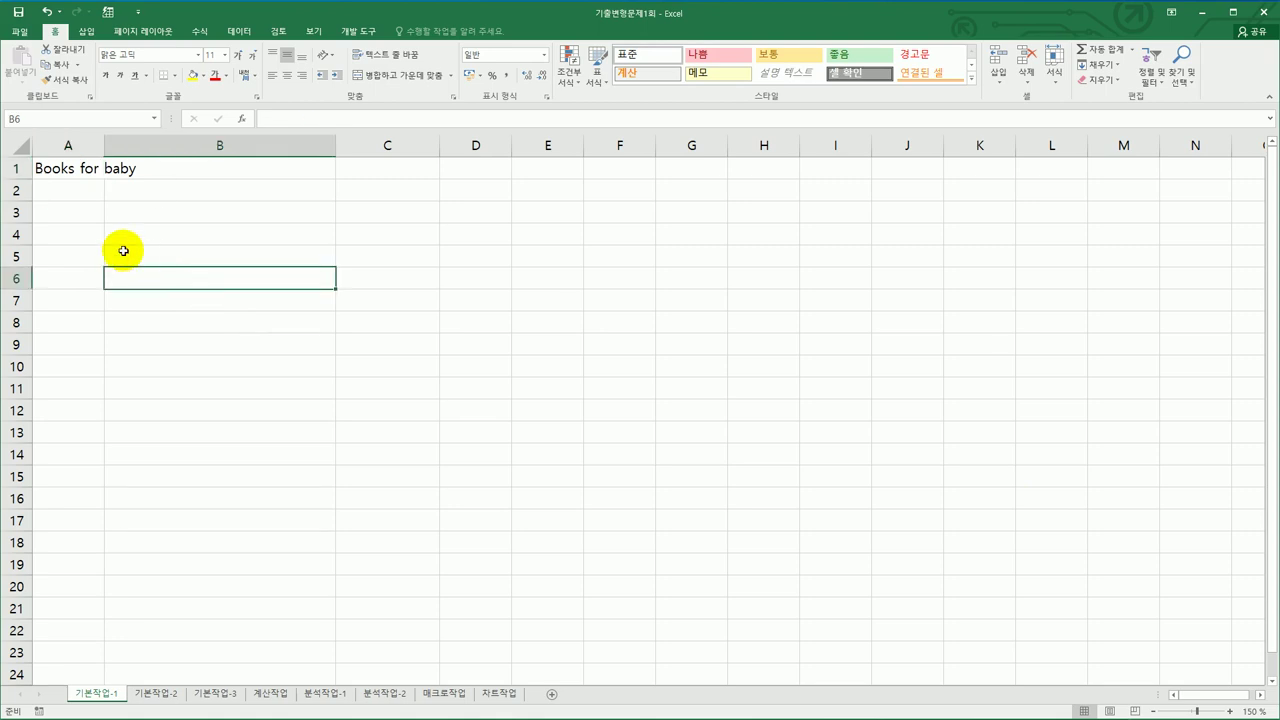
{"action": "left_click", "coordinate": [63, 215]}
{"action": "left_click_drag", "start_coordinate": [63, 215], "coordinate": [677, 370]}
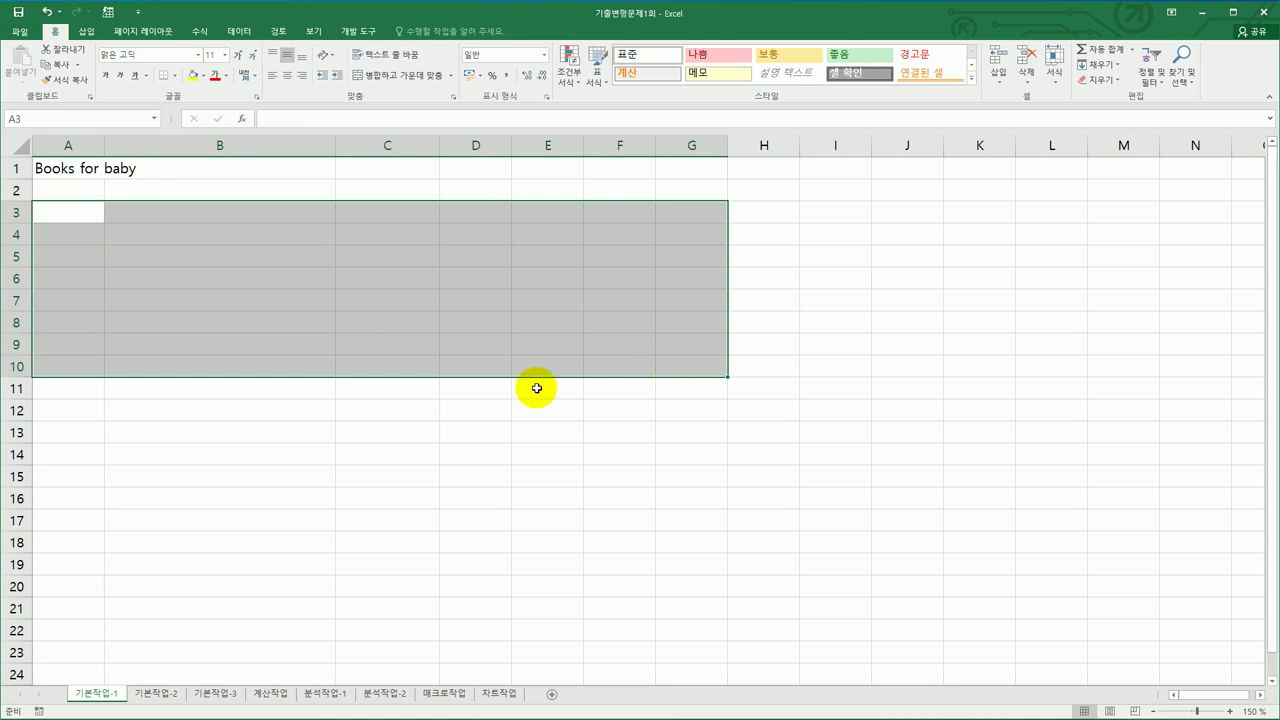
Step: On the 기본작업-2 sheet, merge and center the title across A1:G1
{"action": "left_click", "coordinate": [157, 694]}
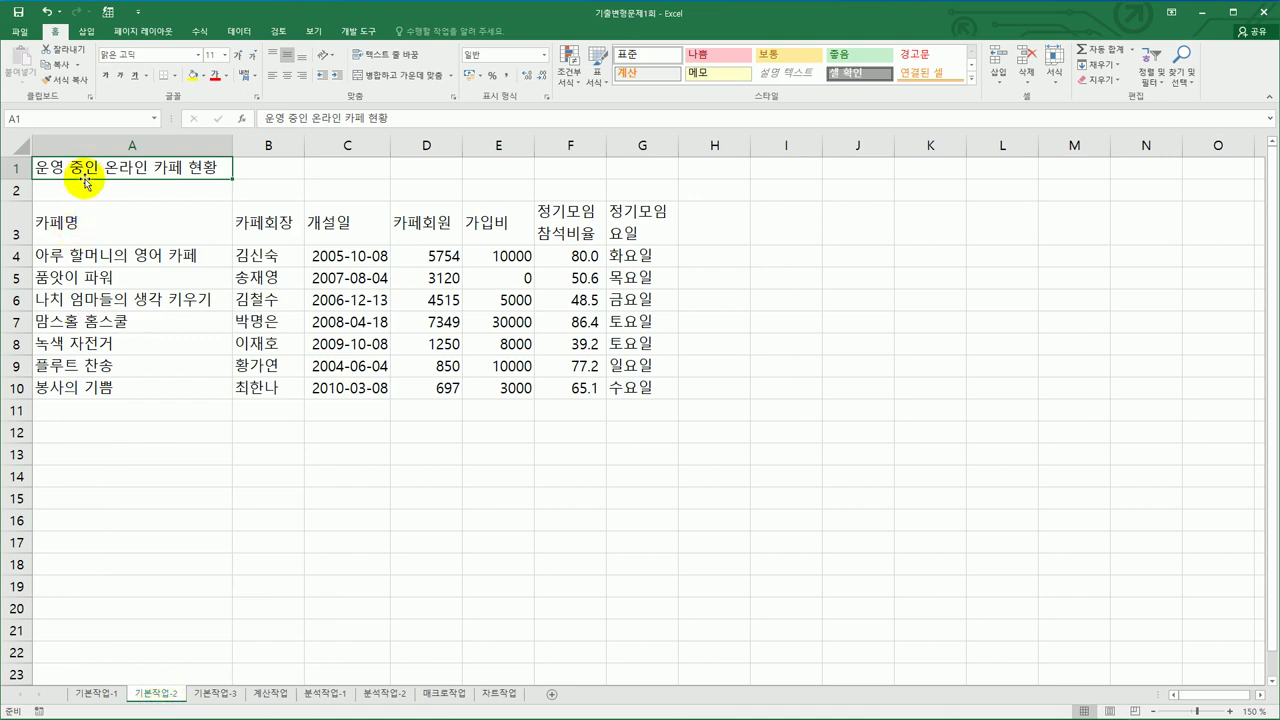
{"action": "left_click_drag", "start_coordinate": [94, 163], "coordinate": [619, 168]}
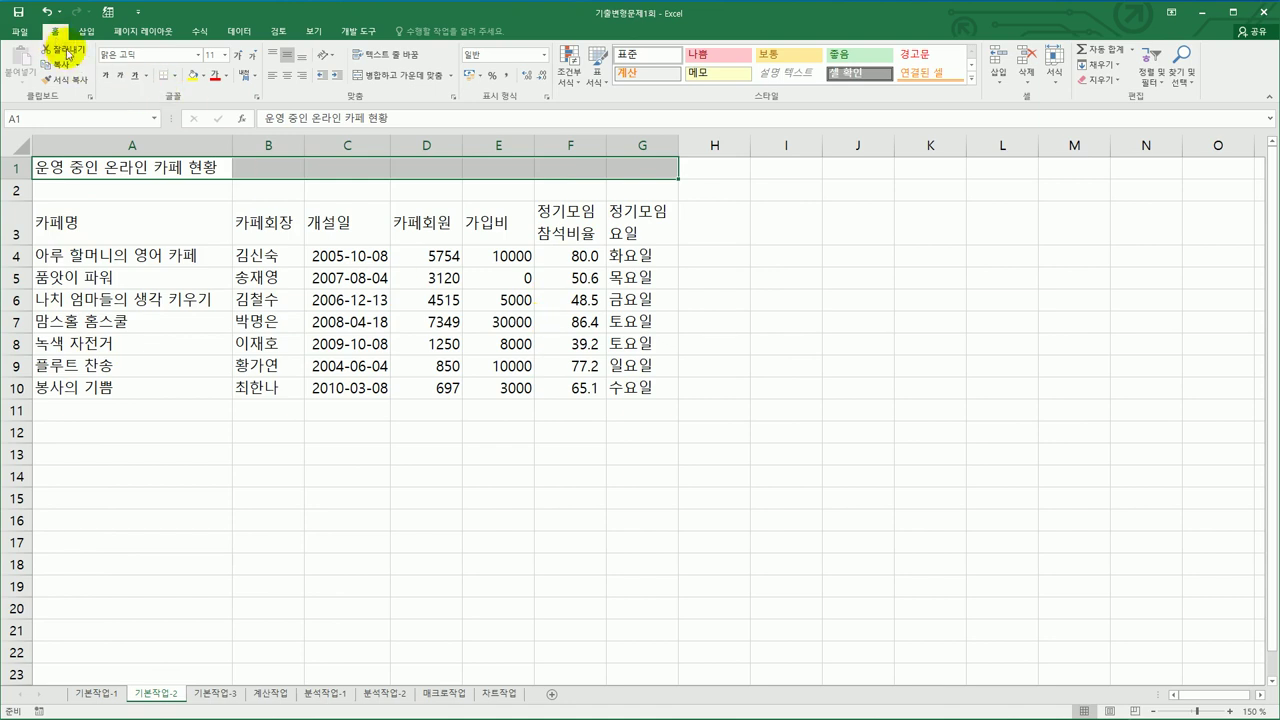
{"action": "left_click", "coordinate": [396, 82]}
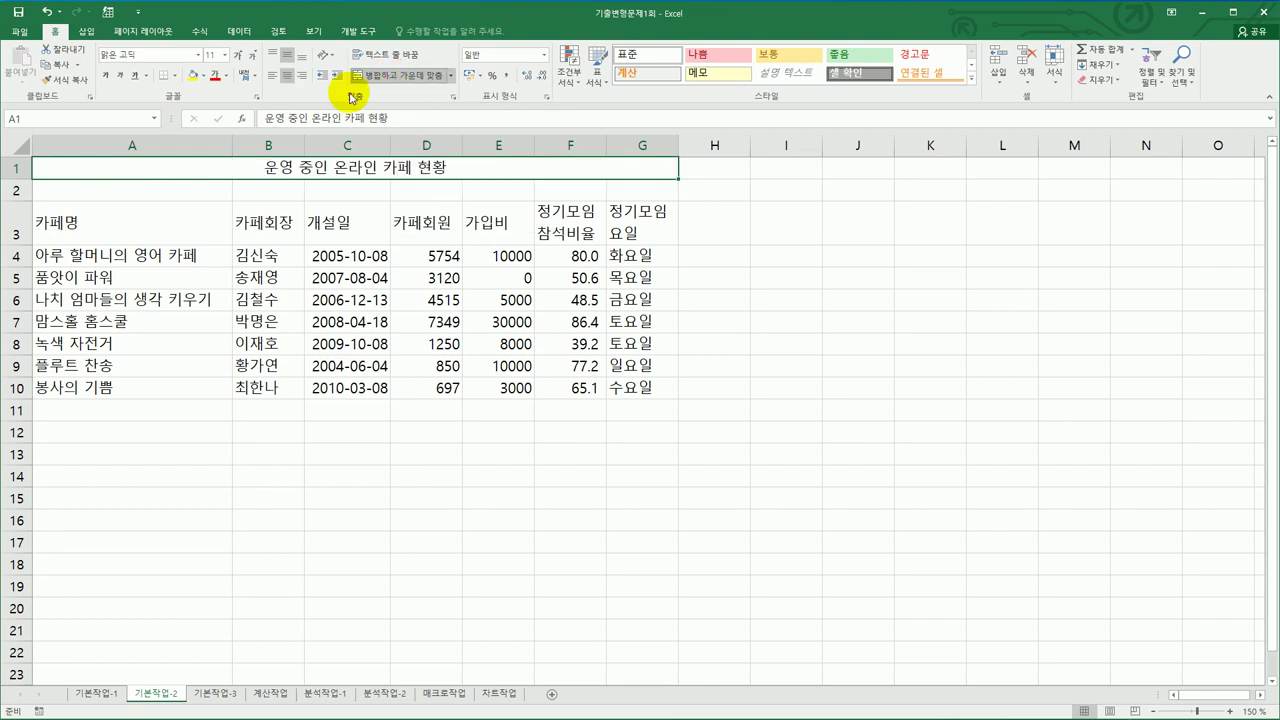
Step: Set the merged title's font to 궁서 with a size of 17
{"action": "left_click", "coordinate": [198, 55]}
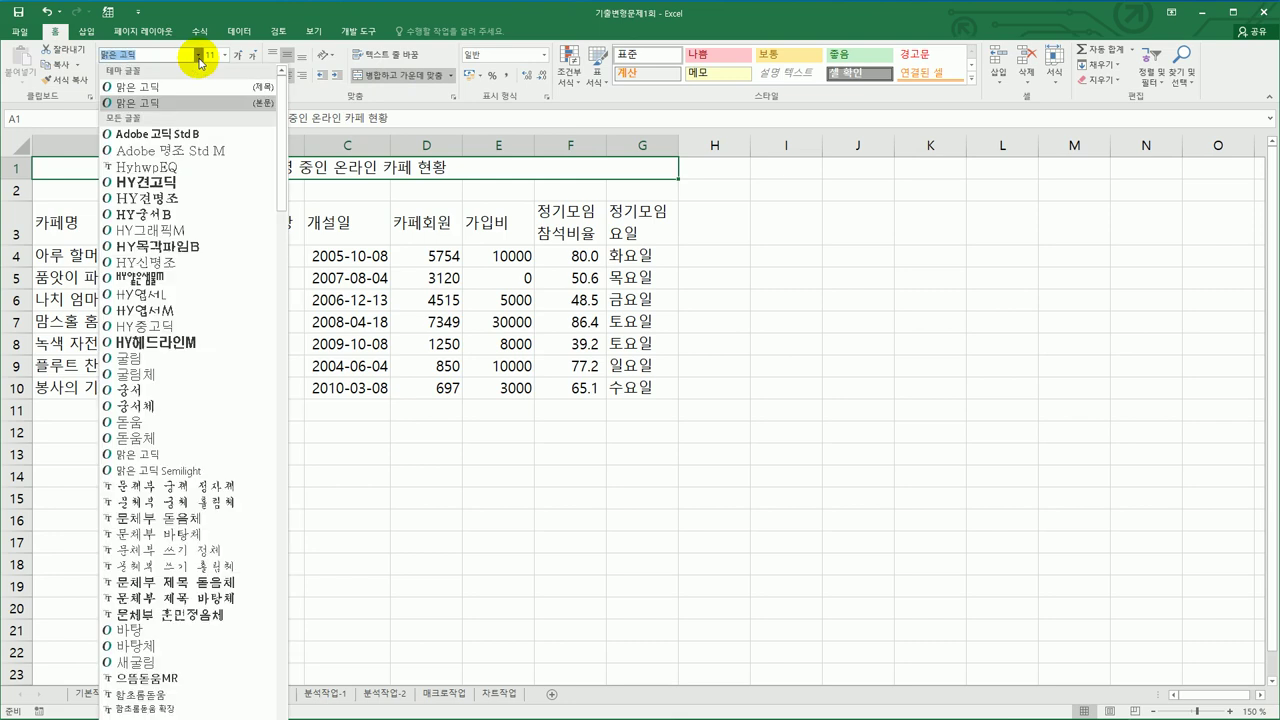
{"action": "left_click", "coordinate": [190, 392]}
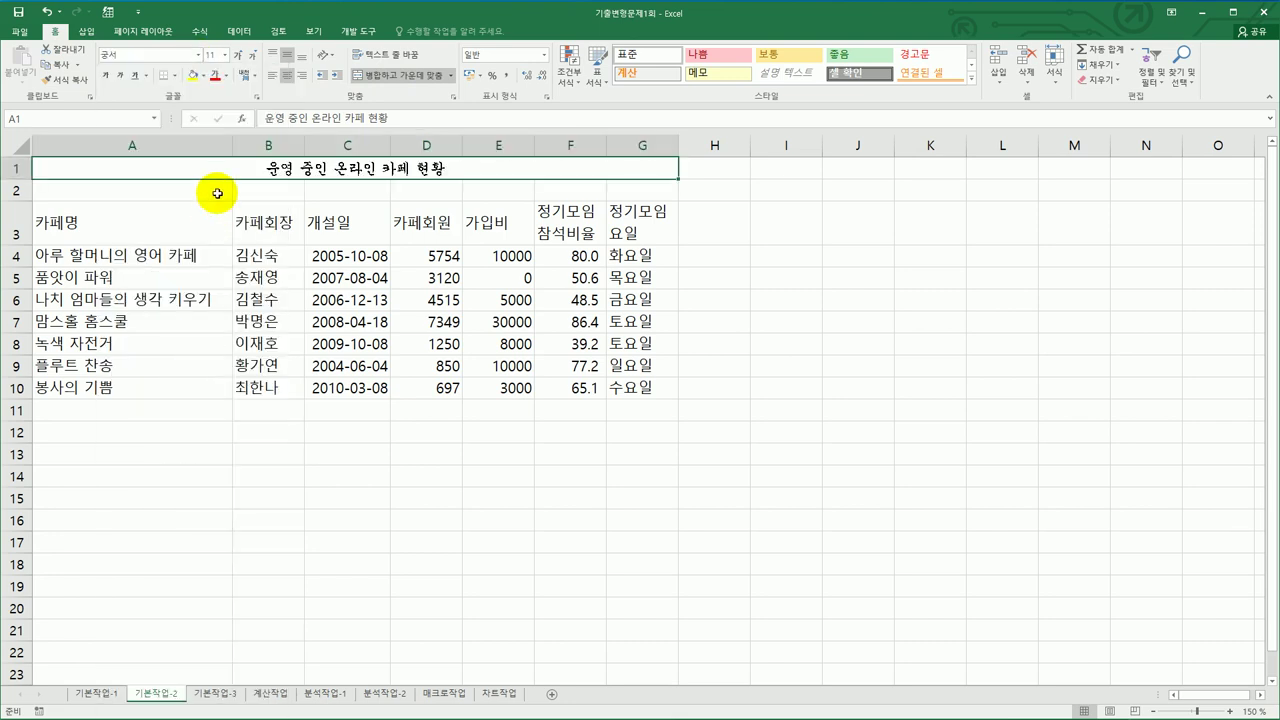
{"action": "left_click", "coordinate": [226, 56]}
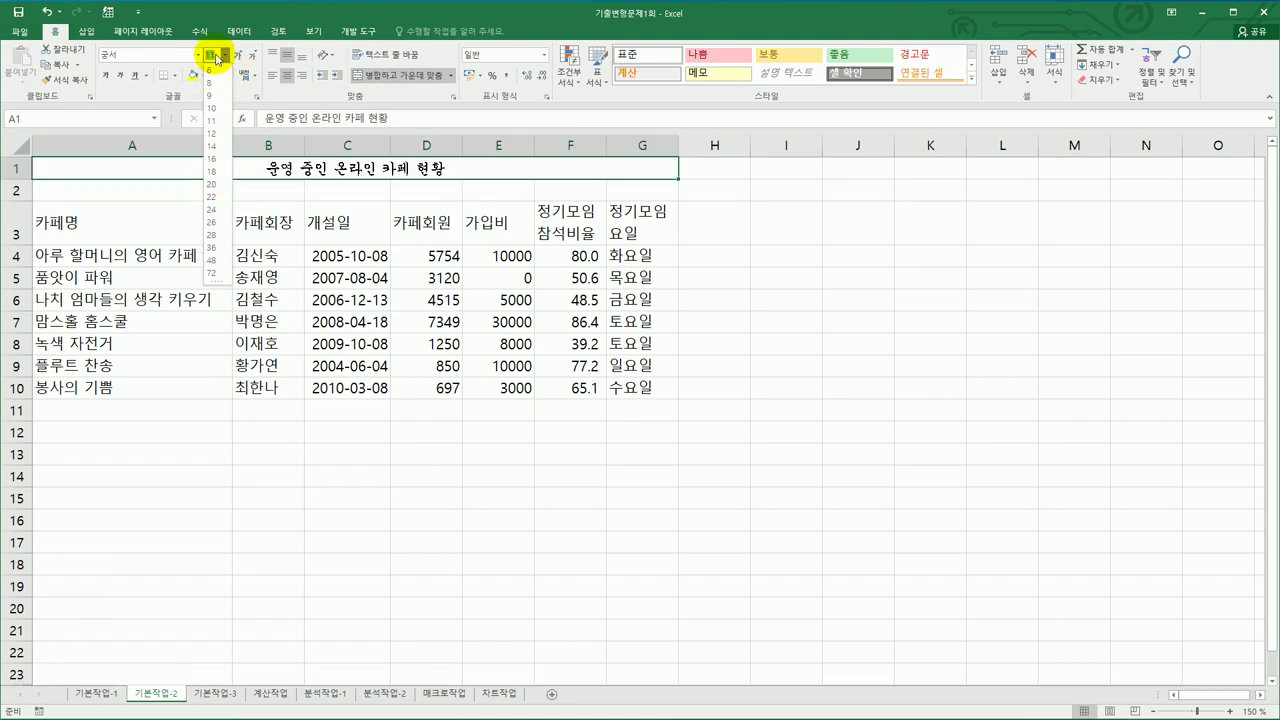
{"action": "type", "text": "17"}
{"action": "key", "text": "Return"}
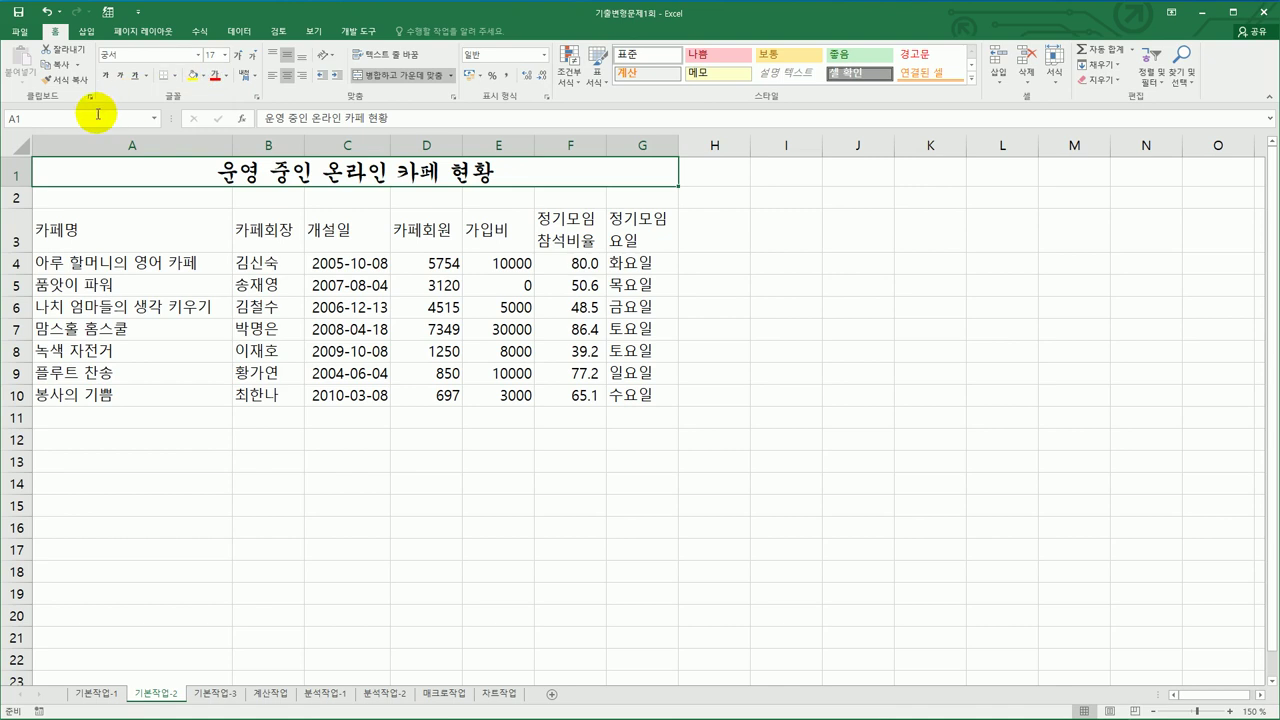
Step: Make the merged title bold and give it a single underline
{"action": "left_click", "coordinate": [105, 76]}
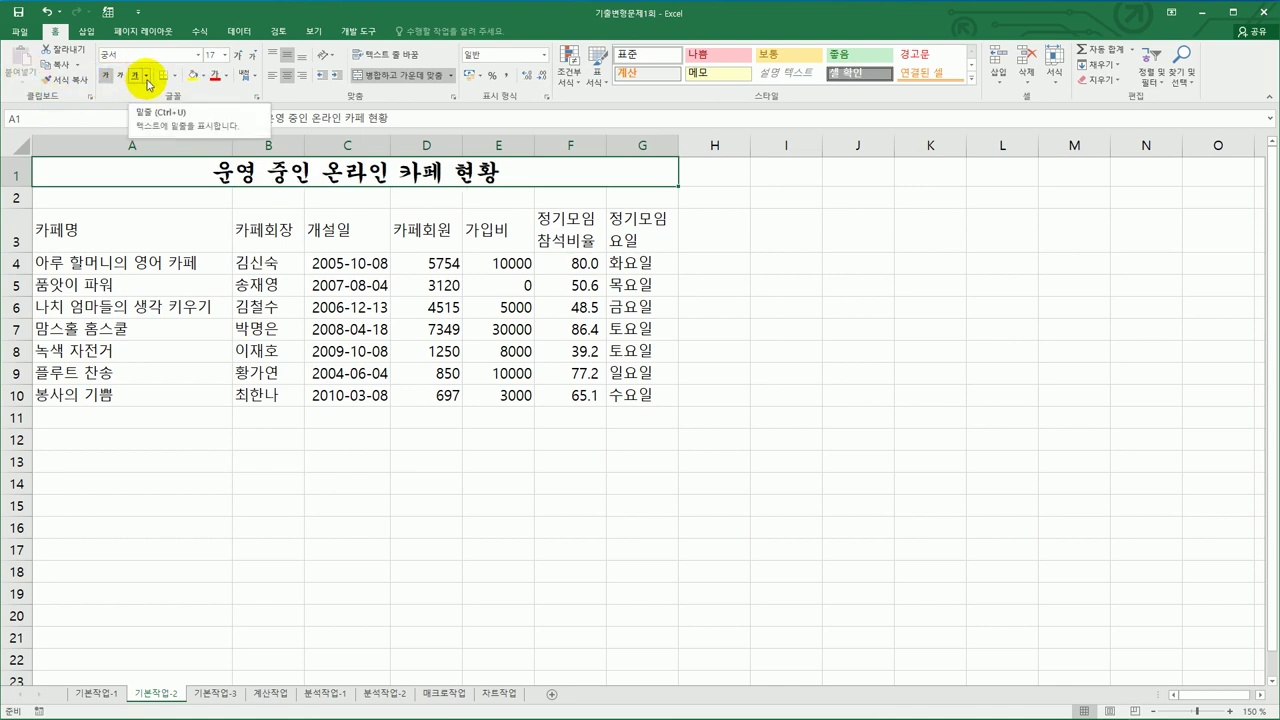
{"action": "left_click", "coordinate": [146, 79]}
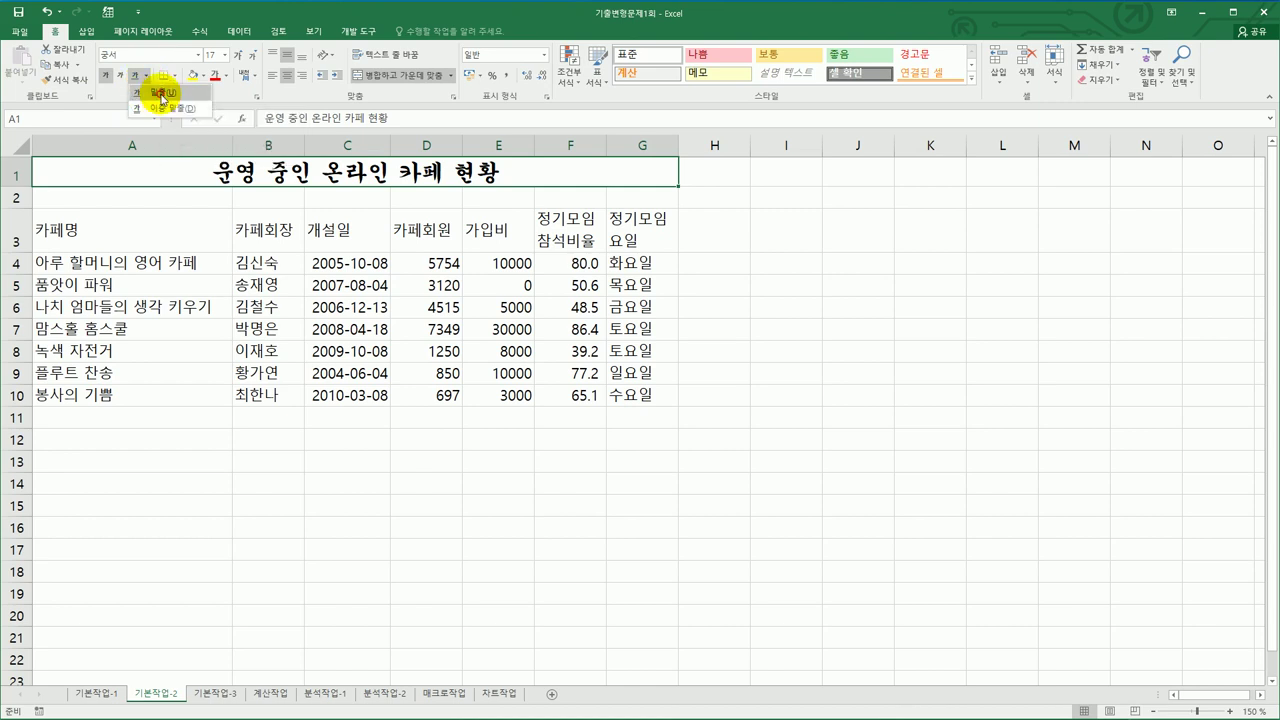
{"action": "left_click", "coordinate": [162, 96]}
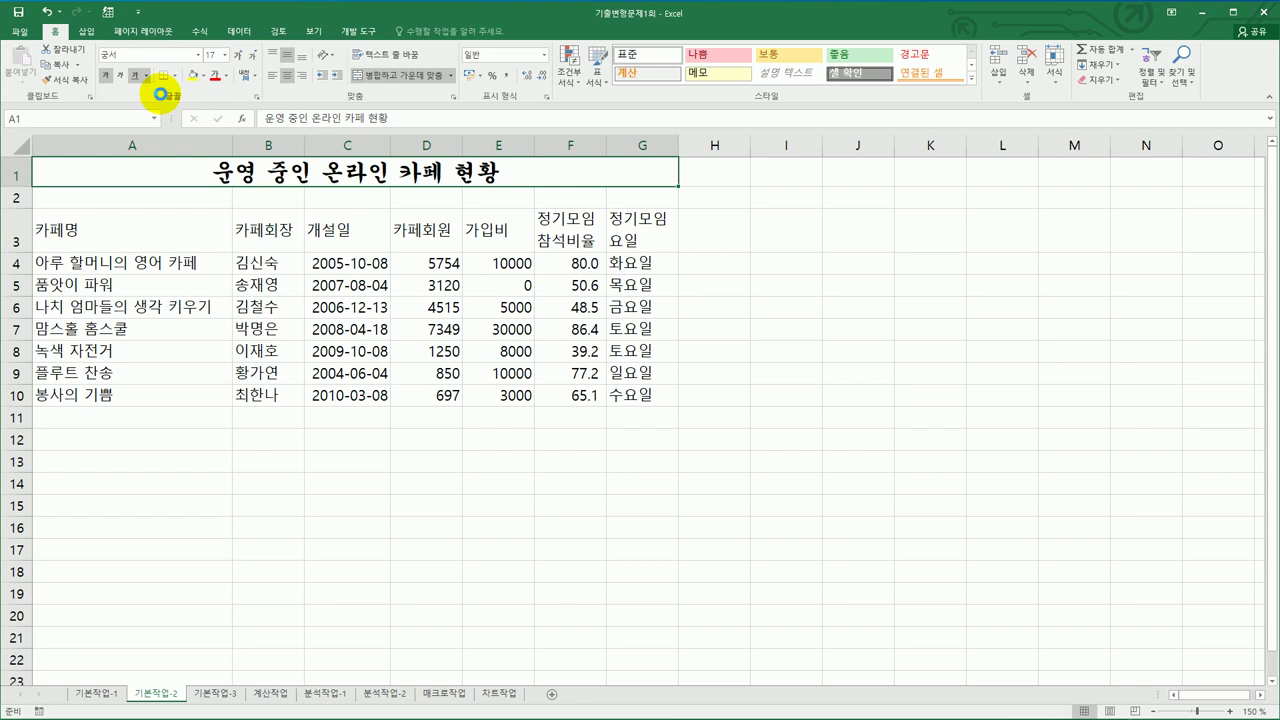
{"action": "left_click", "coordinate": [708, 469]}
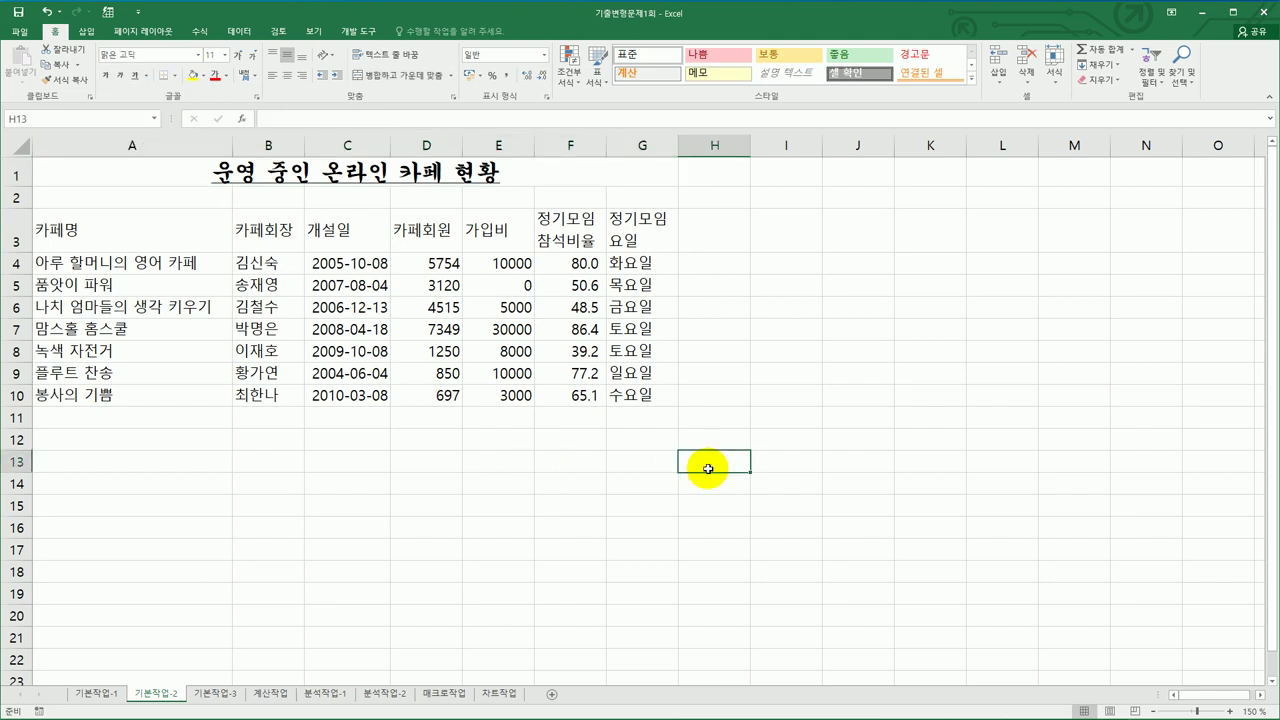
Step: Center the contents of A3:G3, A4:C10 and F4:G10 horizontally
{"action": "left_click_drag", "start_coordinate": [100, 245], "coordinate": [634, 246]}
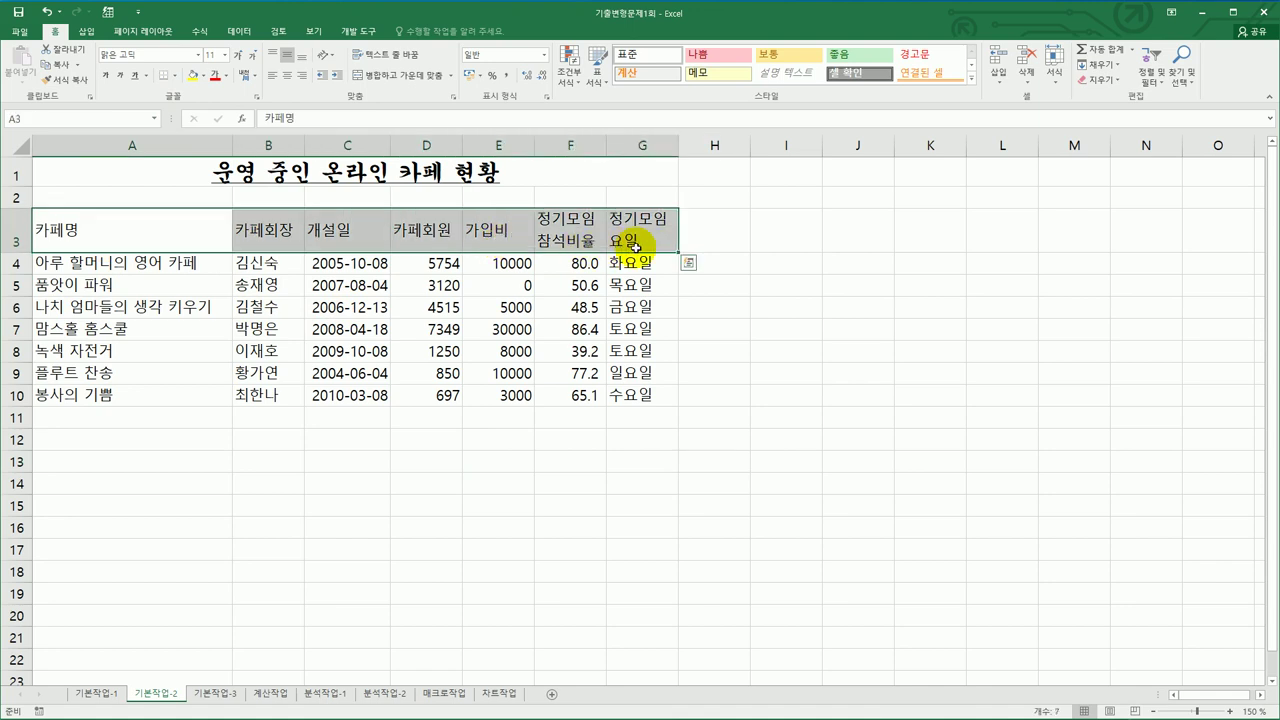
{"action": "left_click", "coordinate": [193, 267]}
{"action": "left_click_drag", "start_coordinate": [193, 267], "coordinate": [330, 396]}
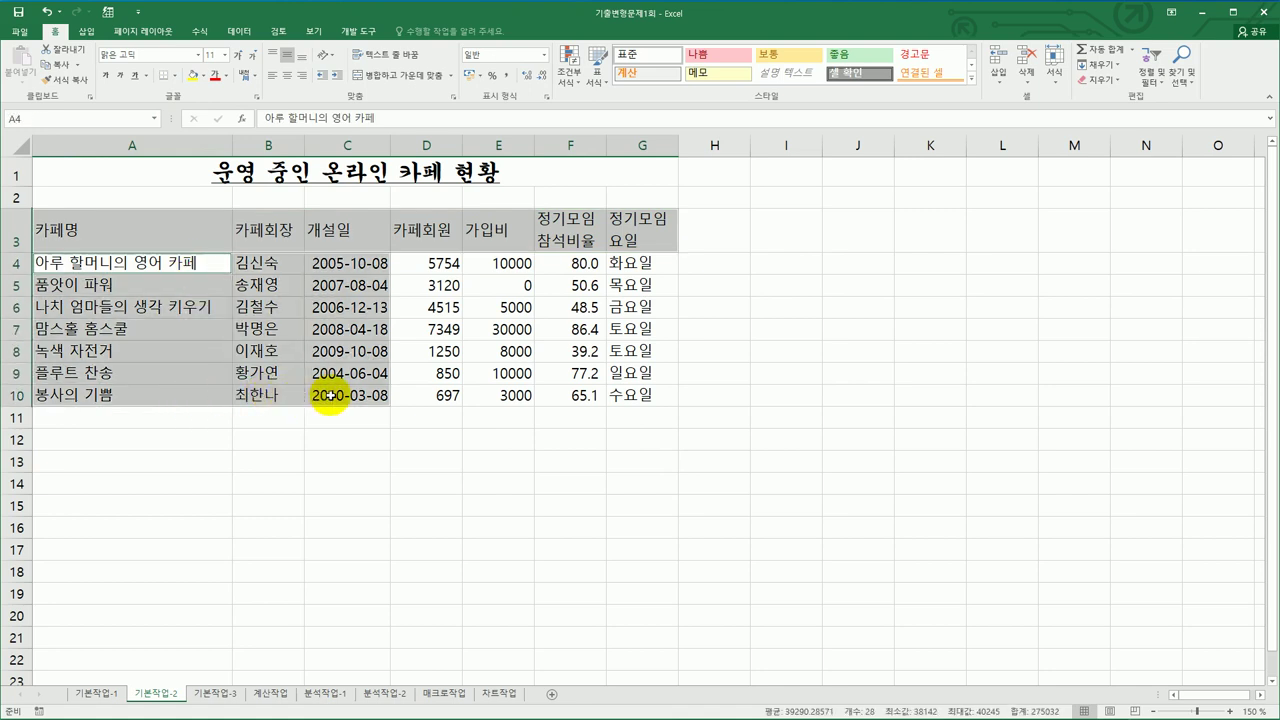
{"action": "left_click_drag", "start_coordinate": [577, 268], "coordinate": [640, 402]}
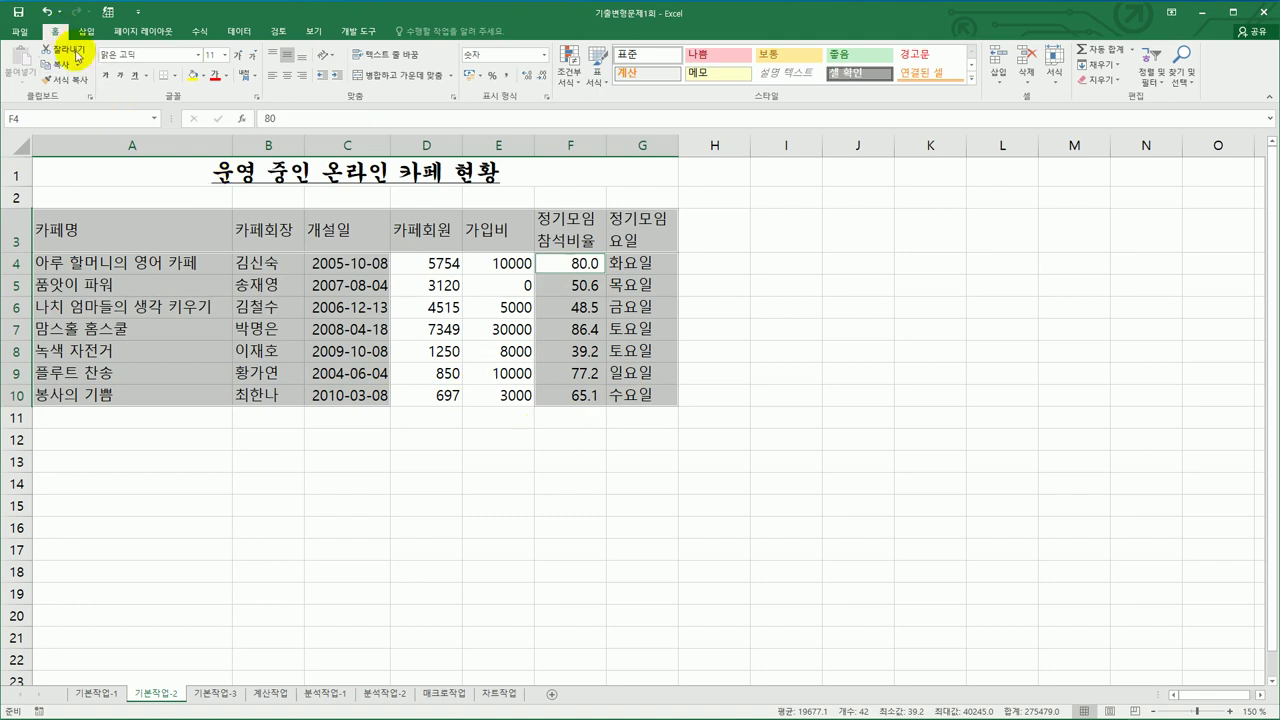
{"action": "left_click", "coordinate": [288, 77]}
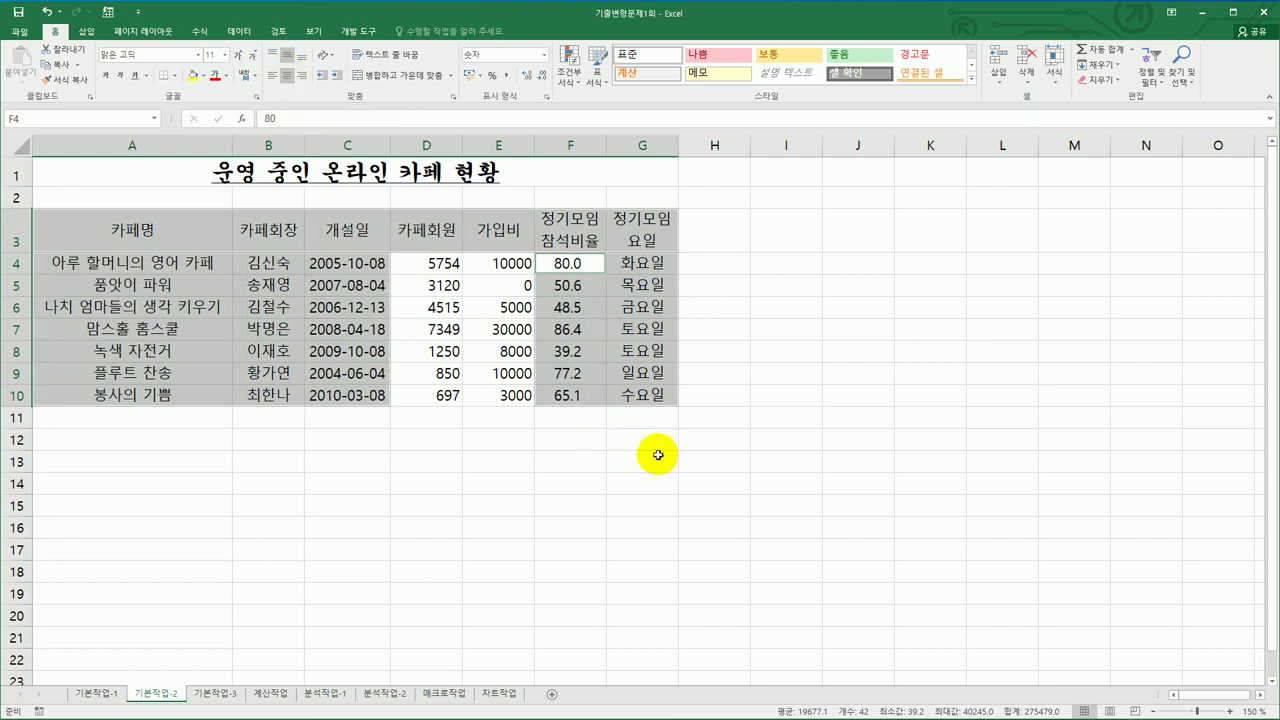
{"action": "left_click", "coordinate": [711, 483]}
Step: Change the font color of the header row A3:G3 to the standard purple
{"action": "left_click_drag", "start_coordinate": [115, 230], "coordinate": [620, 221]}
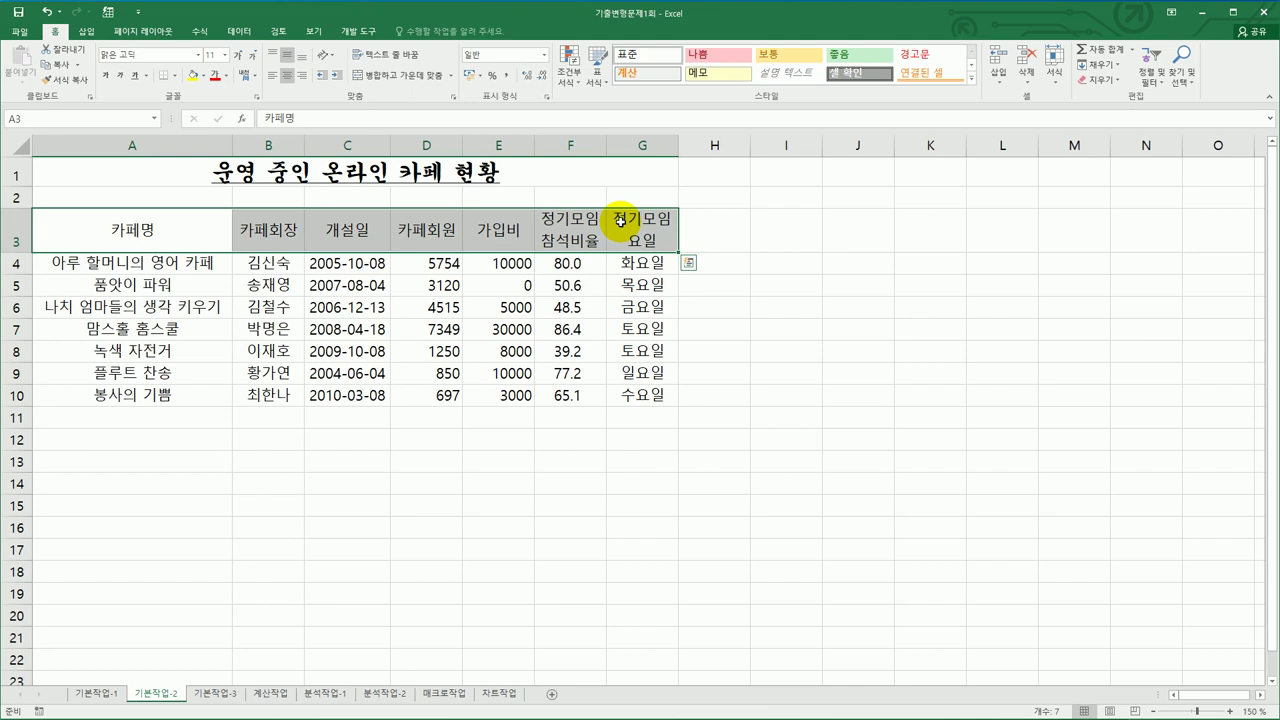
{"action": "left_click", "coordinate": [227, 77]}
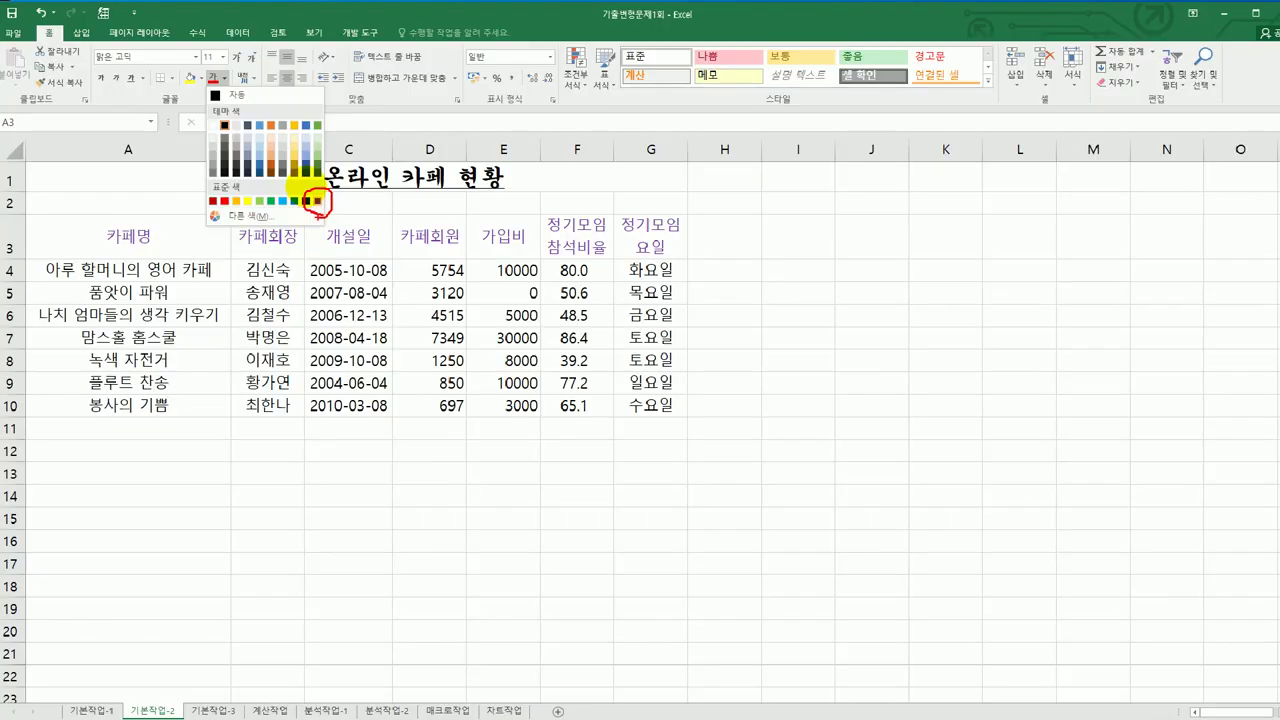
{"action": "left_click", "coordinate": [246, 141]}
{"action": "left_click", "coordinate": [226, 75]}
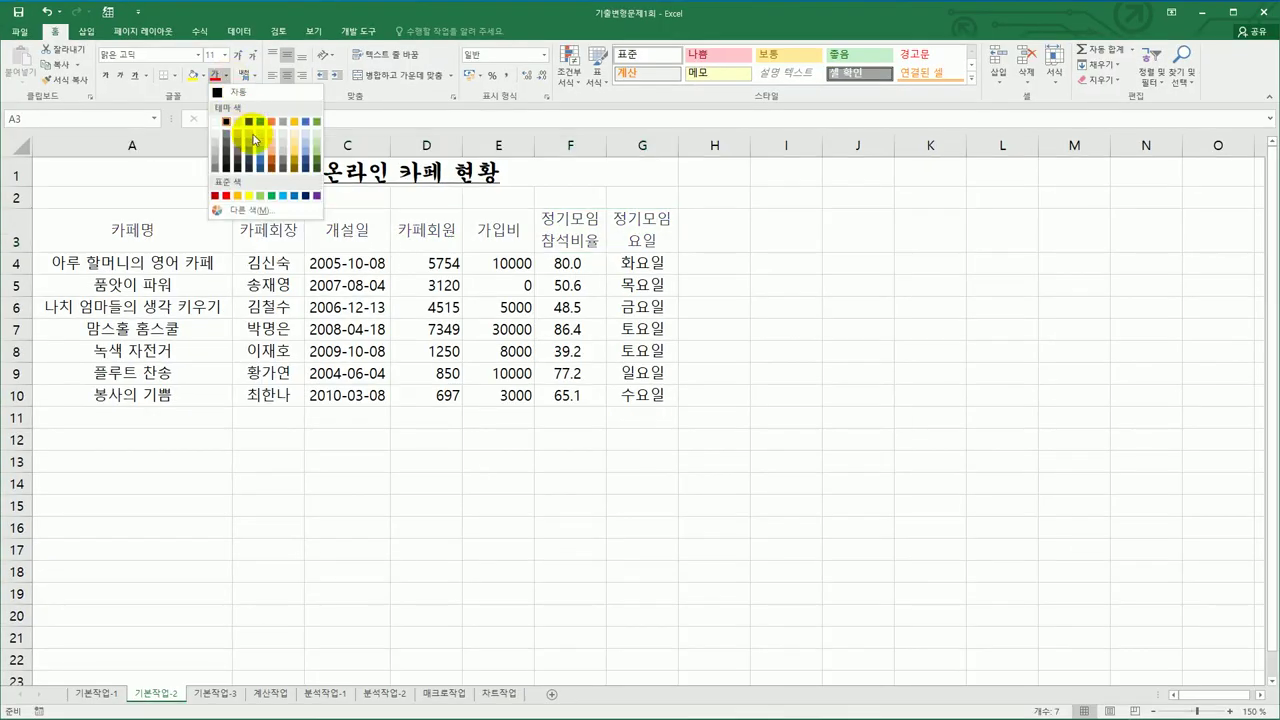
{"action": "left_click", "coordinate": [315, 195]}
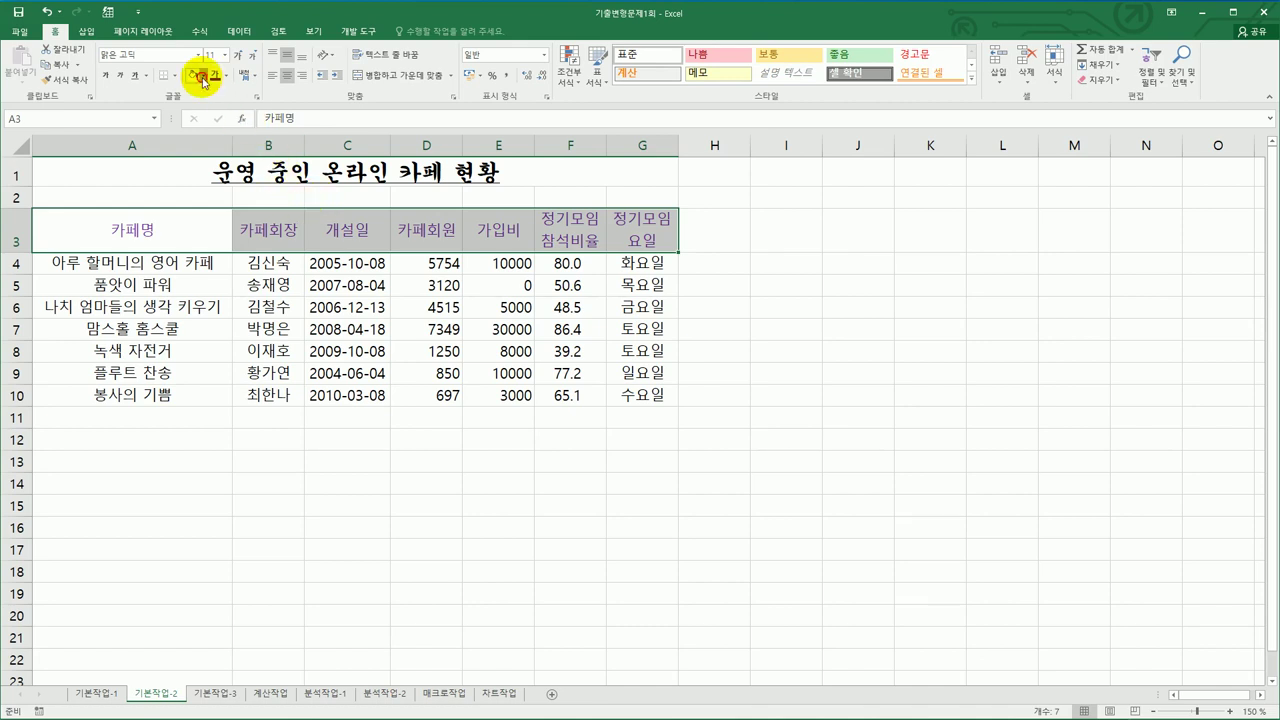
Step: Fill the header row A3:G3 with the standard yellow
{"action": "left_click", "coordinate": [203, 76]}
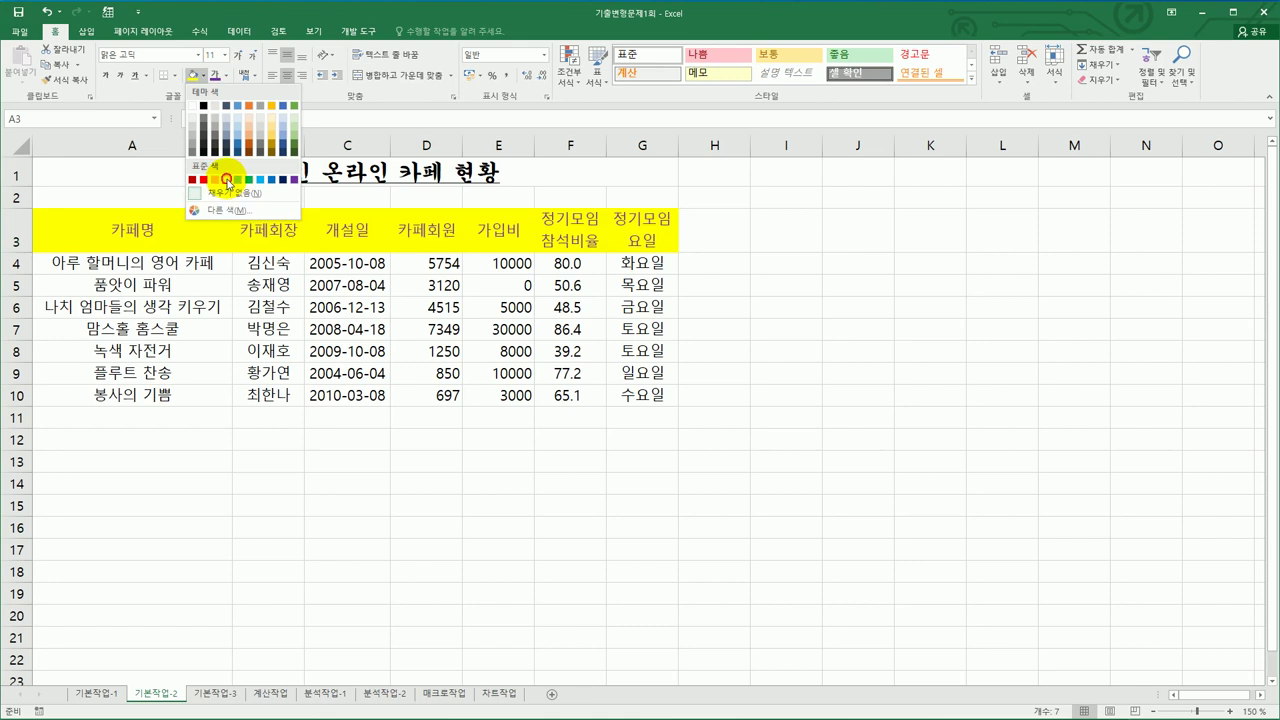
{"action": "left_click", "coordinate": [227, 181]}
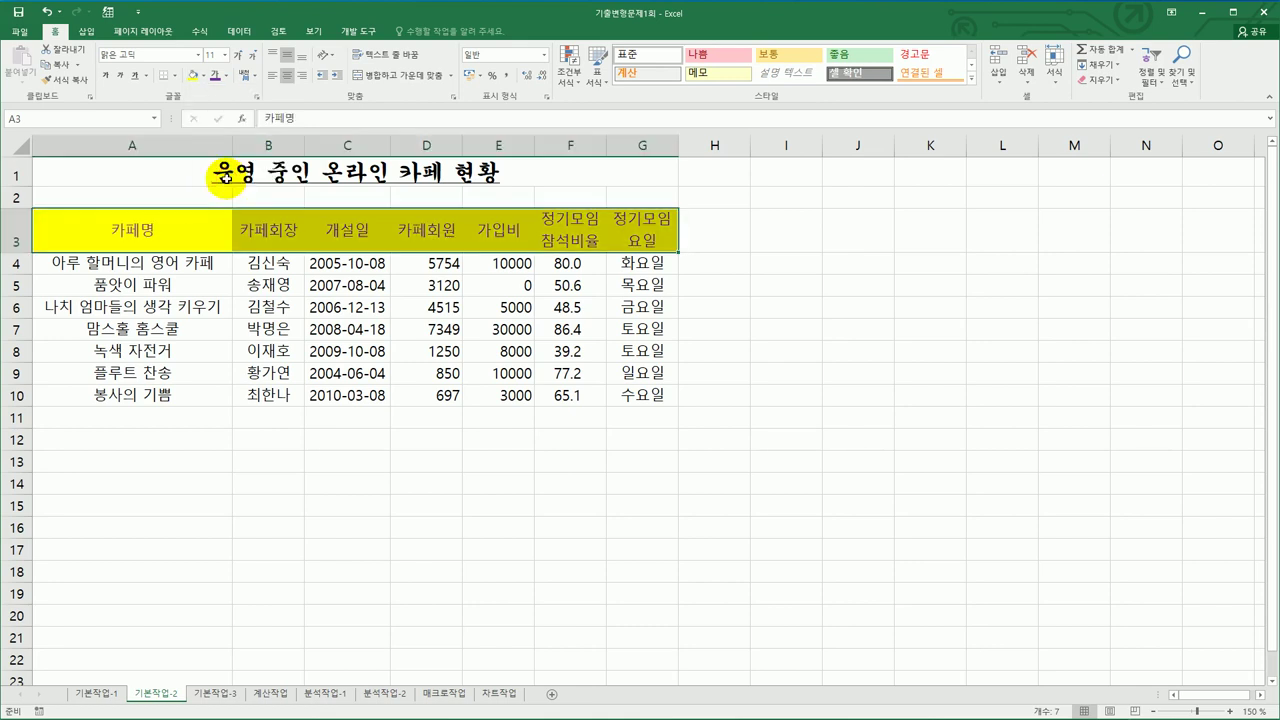
{"action": "left_click", "coordinate": [357, 460]}
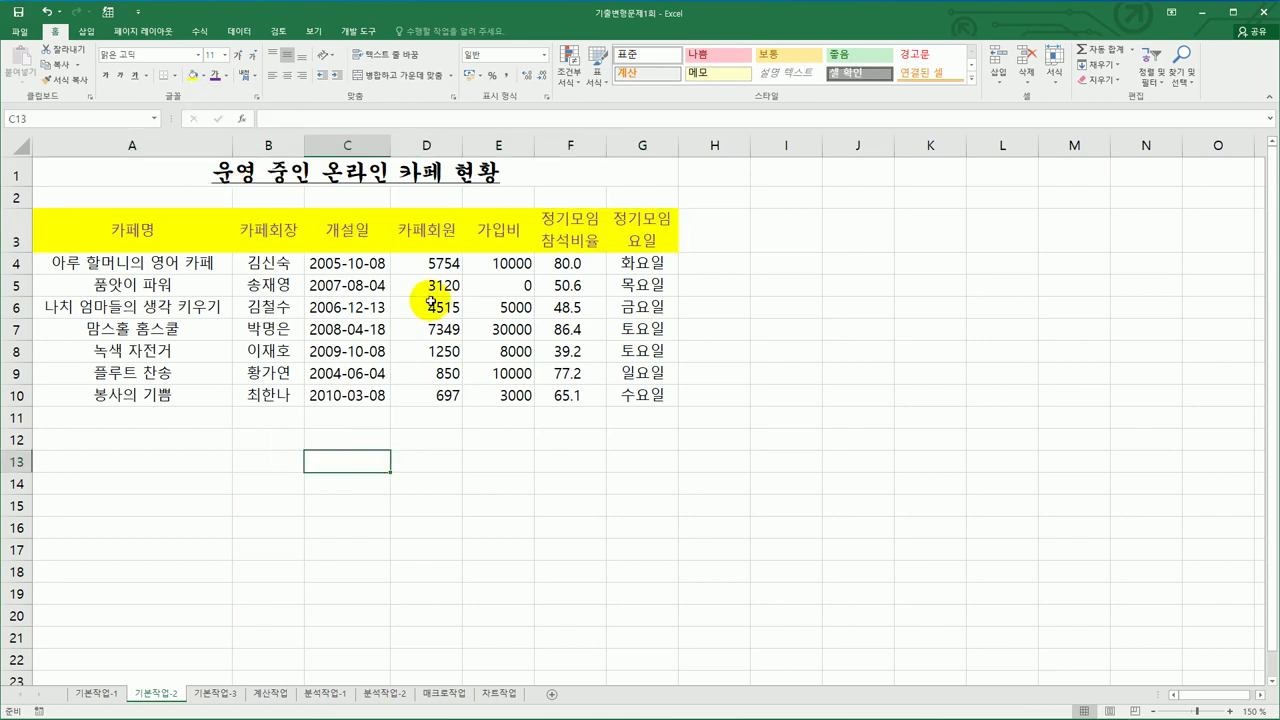
Step: Open the cell formatting for F4:F10 and enter the custom number format code 0.0%
{"action": "left_click_drag", "start_coordinate": [566, 264], "coordinate": [583, 394]}
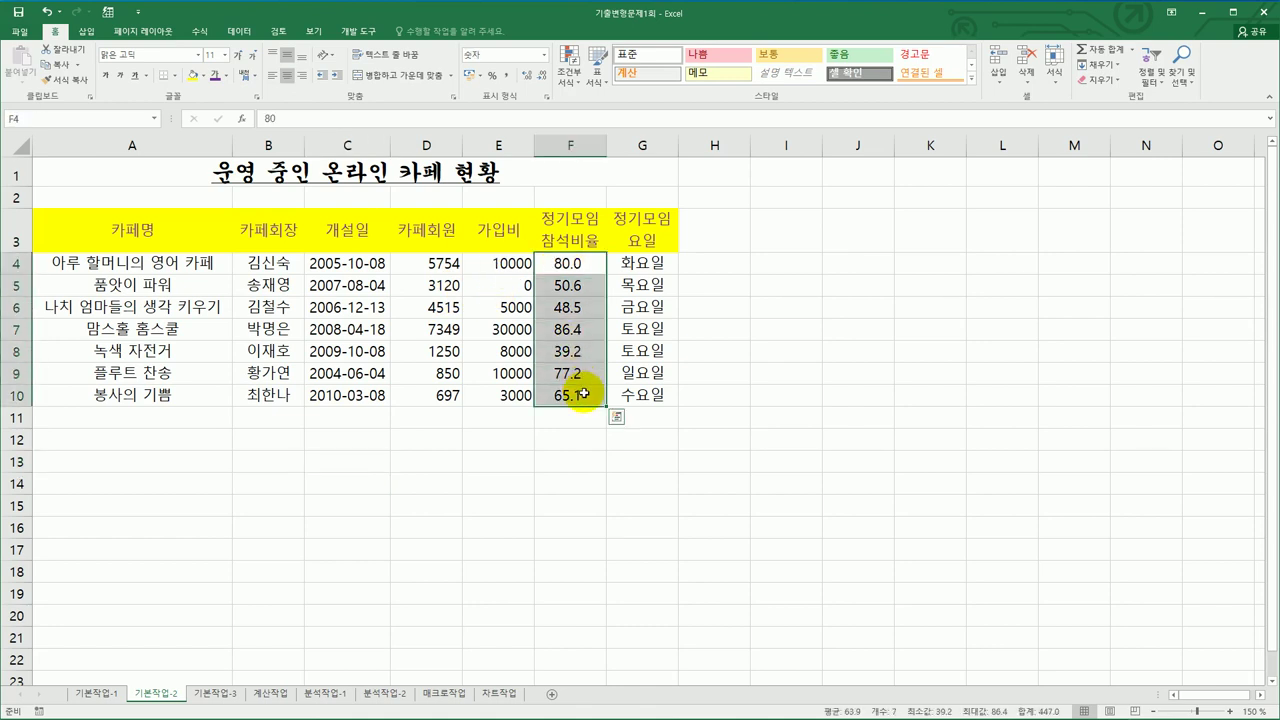
{"action": "right_click", "coordinate": [562, 290]}
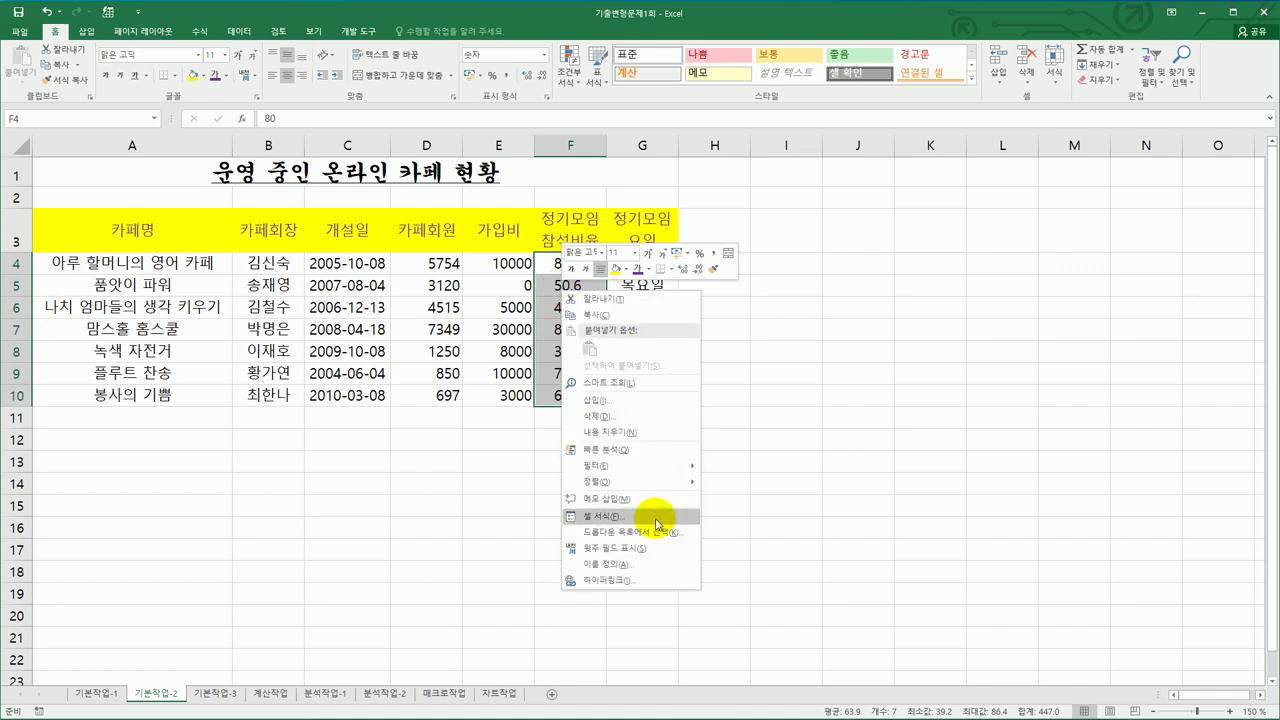
{"action": "left_click", "coordinate": [657, 524]}
{"action": "left_click_drag", "start_coordinate": [690, 340], "coordinate": [916, 175]}
{"action": "left_click", "coordinate": [824, 340]}
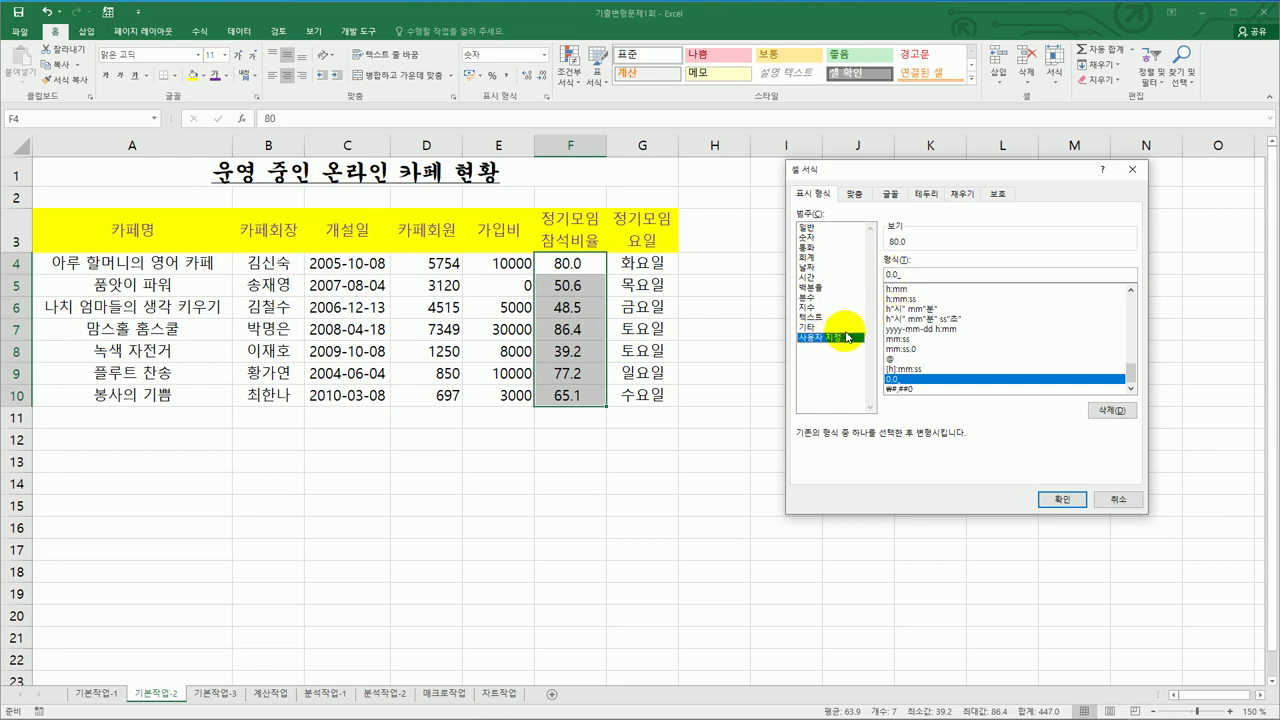
{"action": "left_click", "coordinate": [913, 276]}
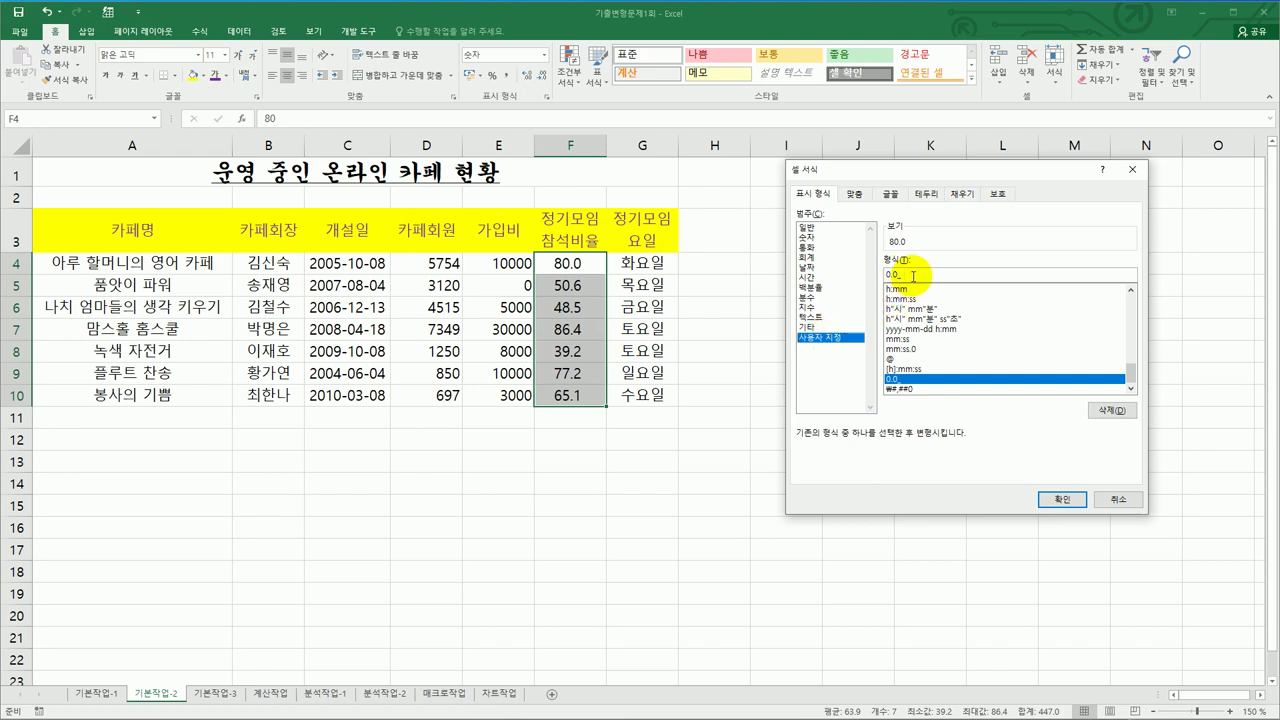
{"action": "key", "text": "BackSpace"}
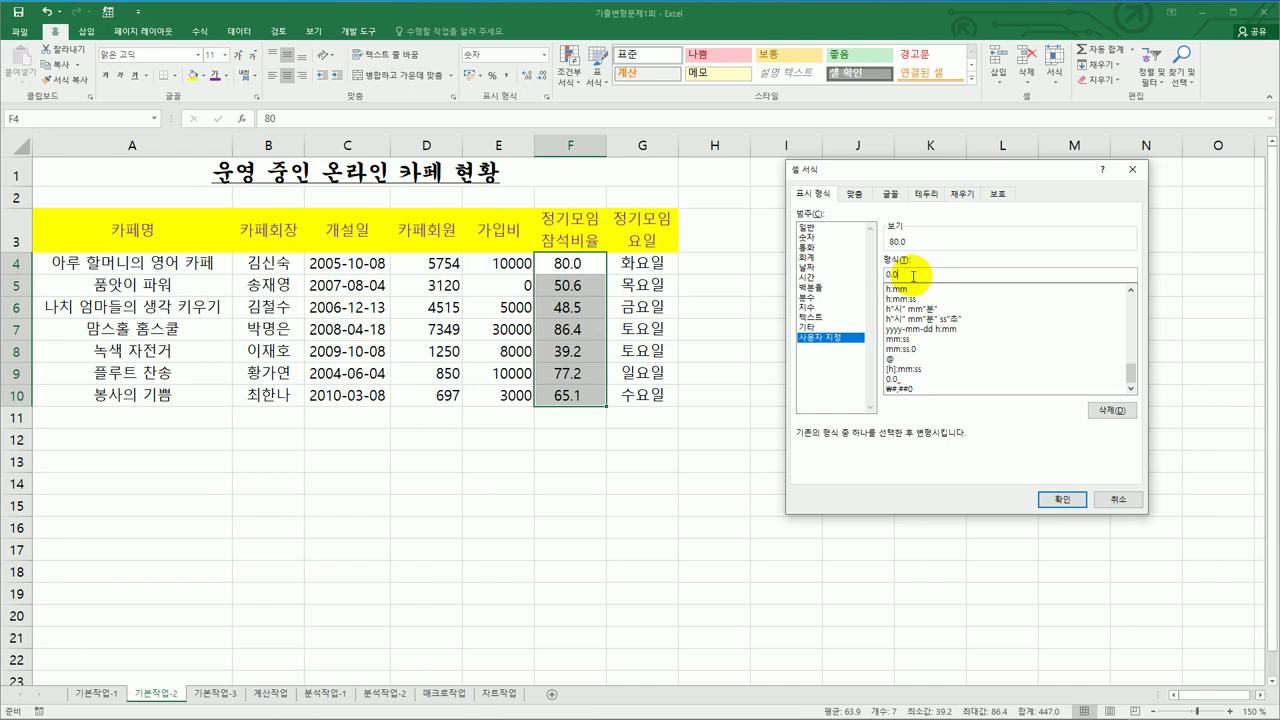
{"action": "type", "text": "%"}
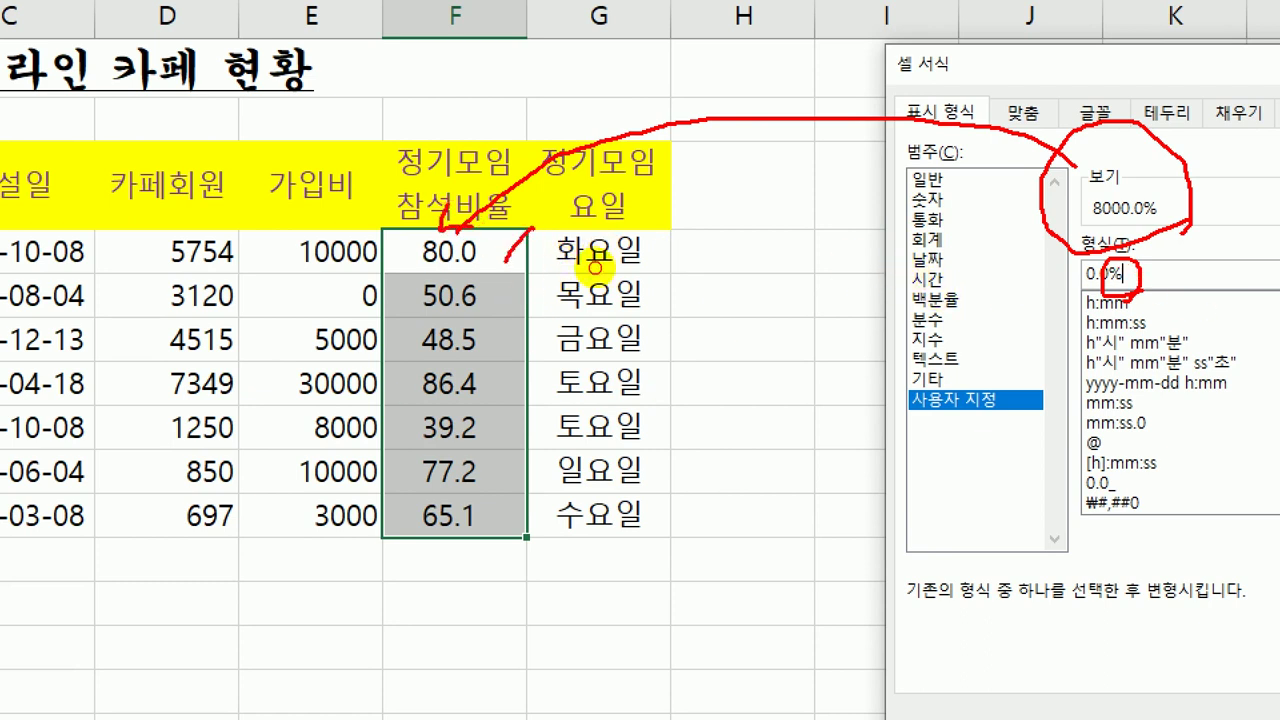
{"action": "mouse_move", "coordinate": [600, 260]}
{"action": "left_mouse_down"}
{"action": "mouse_move", "coordinate": [634, 251]}
{"action": "mouse_move", "coordinate": [643, 266]}
{"action": "mouse_move", "coordinate": [640, 243]}
{"action": "mouse_move", "coordinate": [661, 255]}
{"action": "mouse_move", "coordinate": [640, 238]}
{"action": "mouse_move", "coordinate": [669, 266]}
{"action": "mouse_move", "coordinate": [674, 234]}
{"action": "left_mouse_up"}
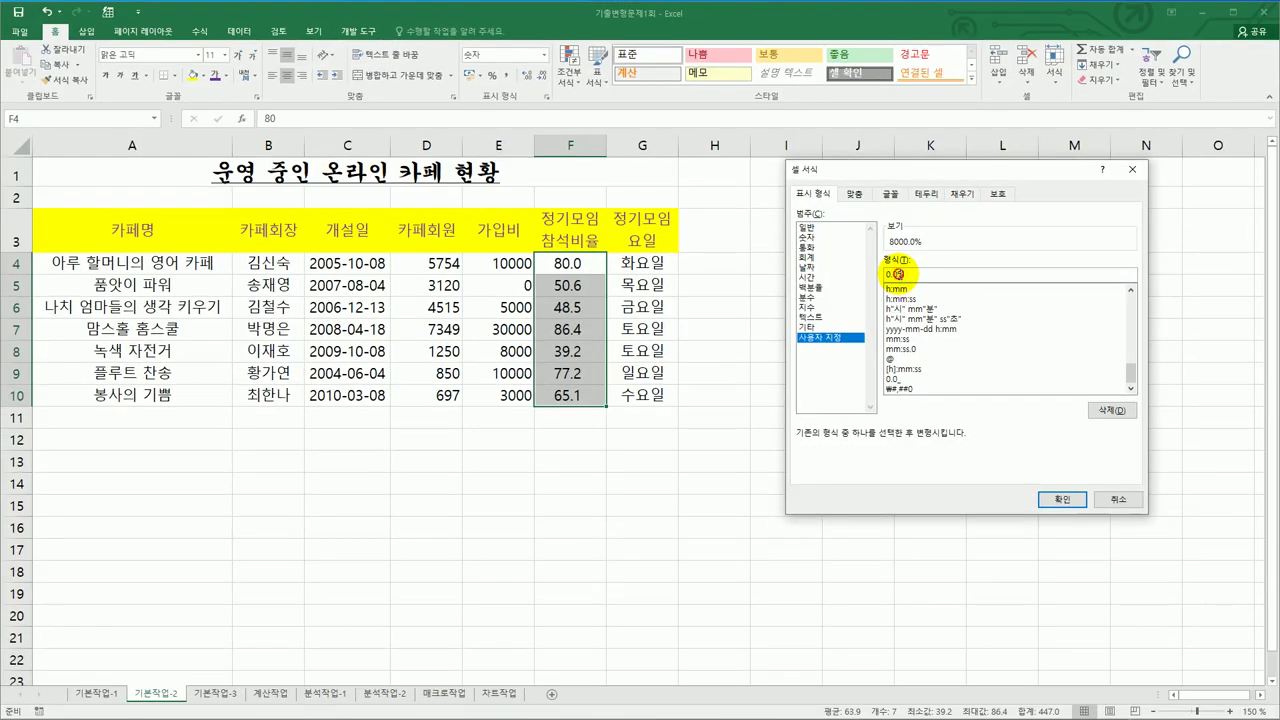
Step: Change the custom number format code of F4:F10 to 0.0"%" and apply it
{"action": "left_click", "coordinate": [900, 274]}
{"action": "type", "text": "\""}
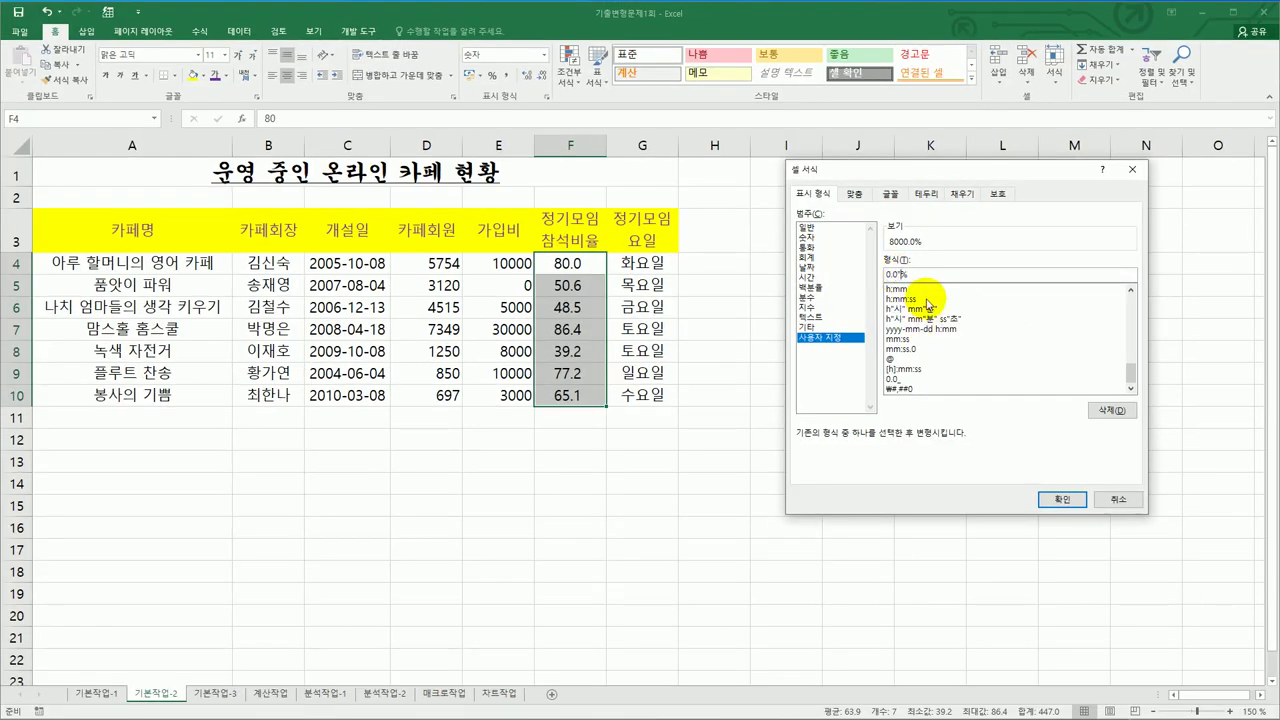
{"action": "key", "text": "End"}
{"action": "type", "text": "\""}
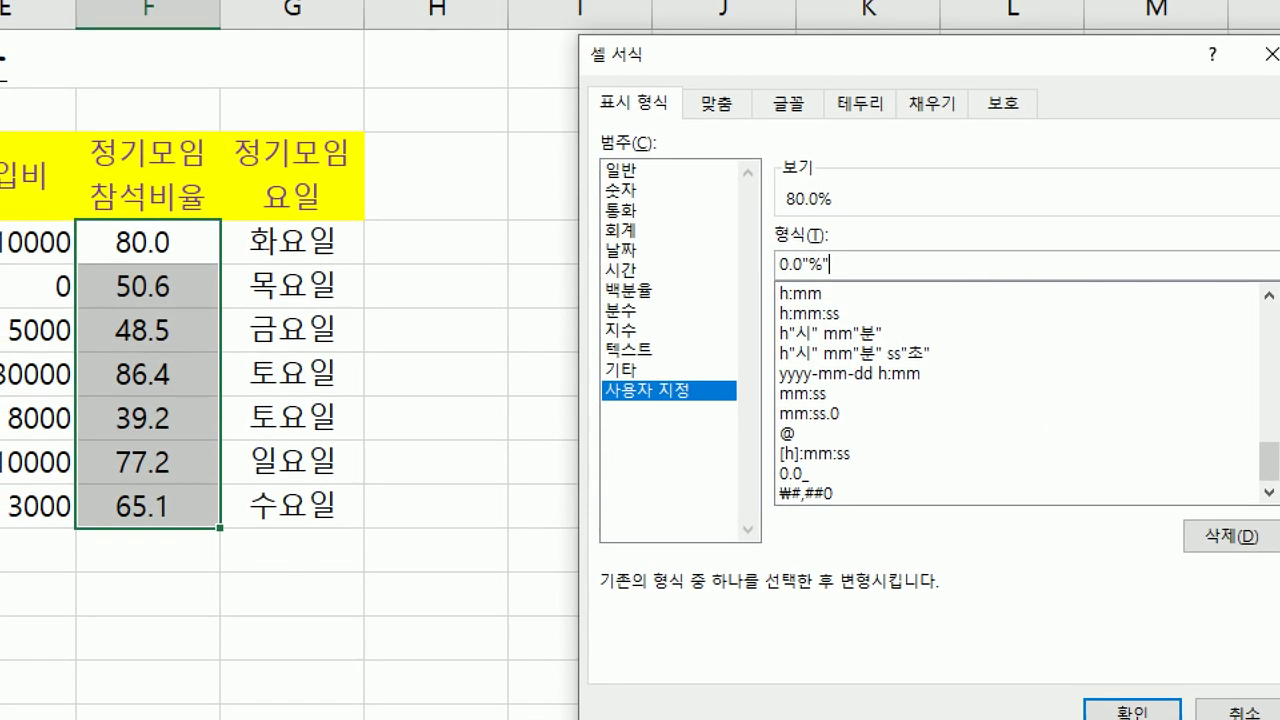
{"action": "mouse_move", "coordinate": [860, 283]}
{"action": "left_mouse_down"}
{"action": "mouse_move", "coordinate": [766, 290]}
{"action": "mouse_move", "coordinate": [894, 249]}
{"action": "mouse_move", "coordinate": [911, 280]}
{"action": "left_mouse_up"}
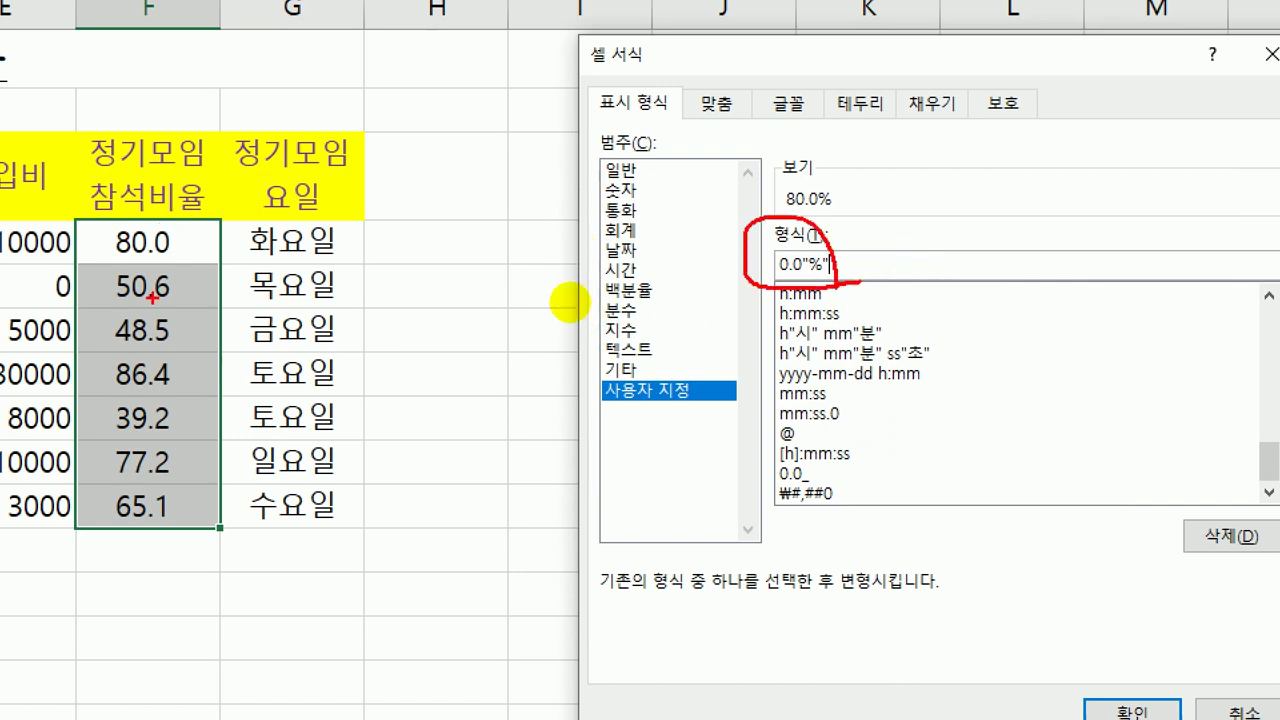
{"action": "mouse_move", "coordinate": [914, 284]}
{"action": "left_mouse_down"}
{"action": "mouse_move", "coordinate": [894, 280]}
{"action": "mouse_move", "coordinate": [900, 263]}
{"action": "left_mouse_up"}
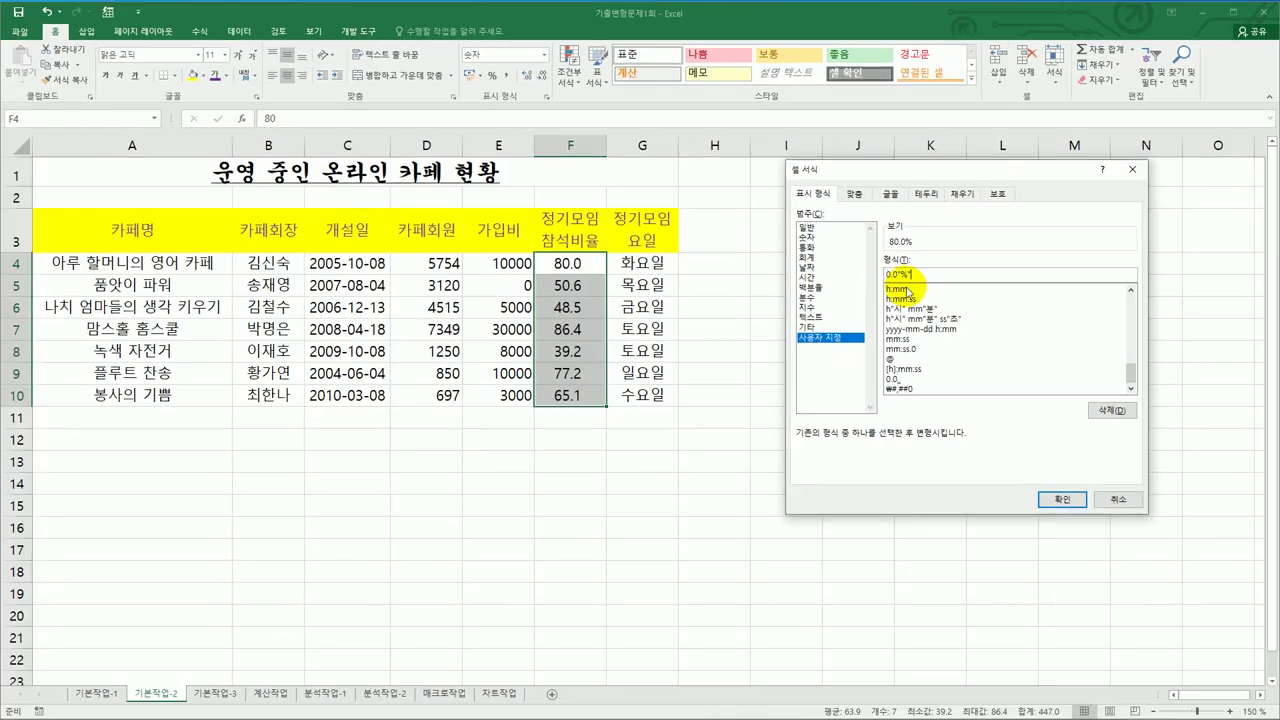
{"action": "left_click", "coordinate": [1048, 502]}
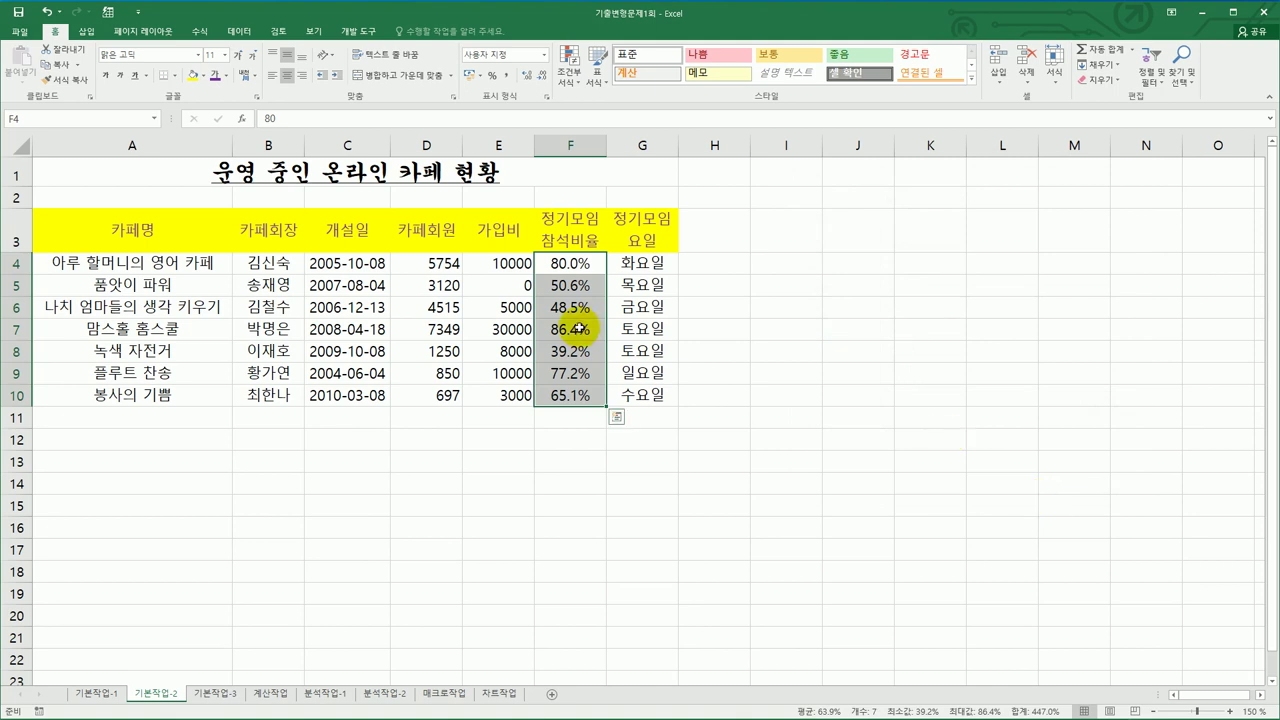
Step: Insert a comment on cell D7 containing only the text 가장 많은 회원수
{"action": "left_click", "coordinate": [440, 332]}
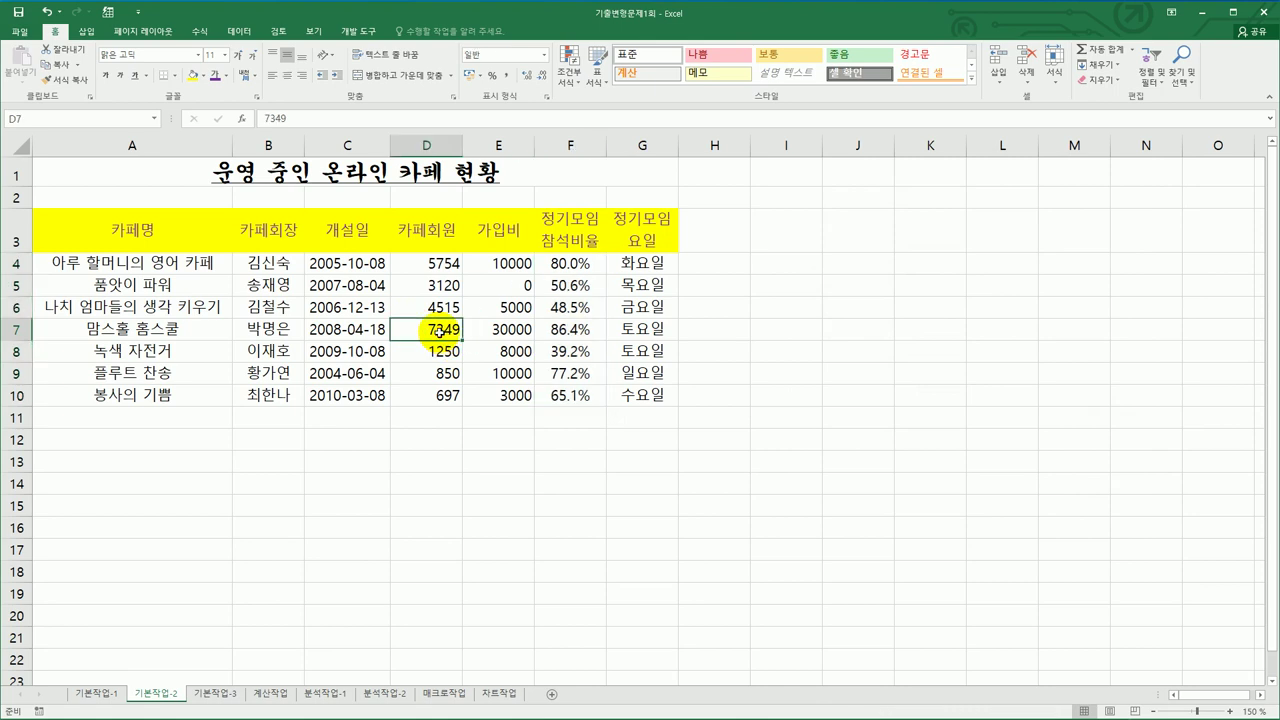
{"action": "right_click", "coordinate": [440, 332]}
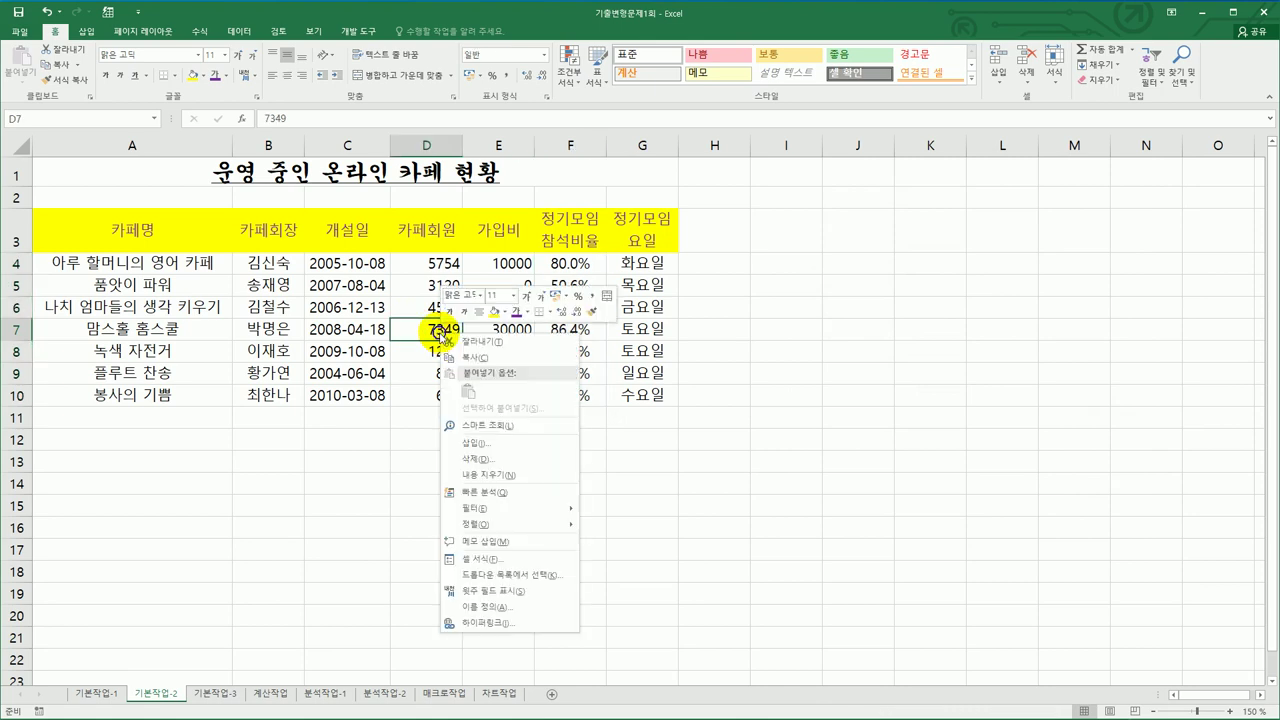
{"action": "left_click", "coordinate": [527, 549]}
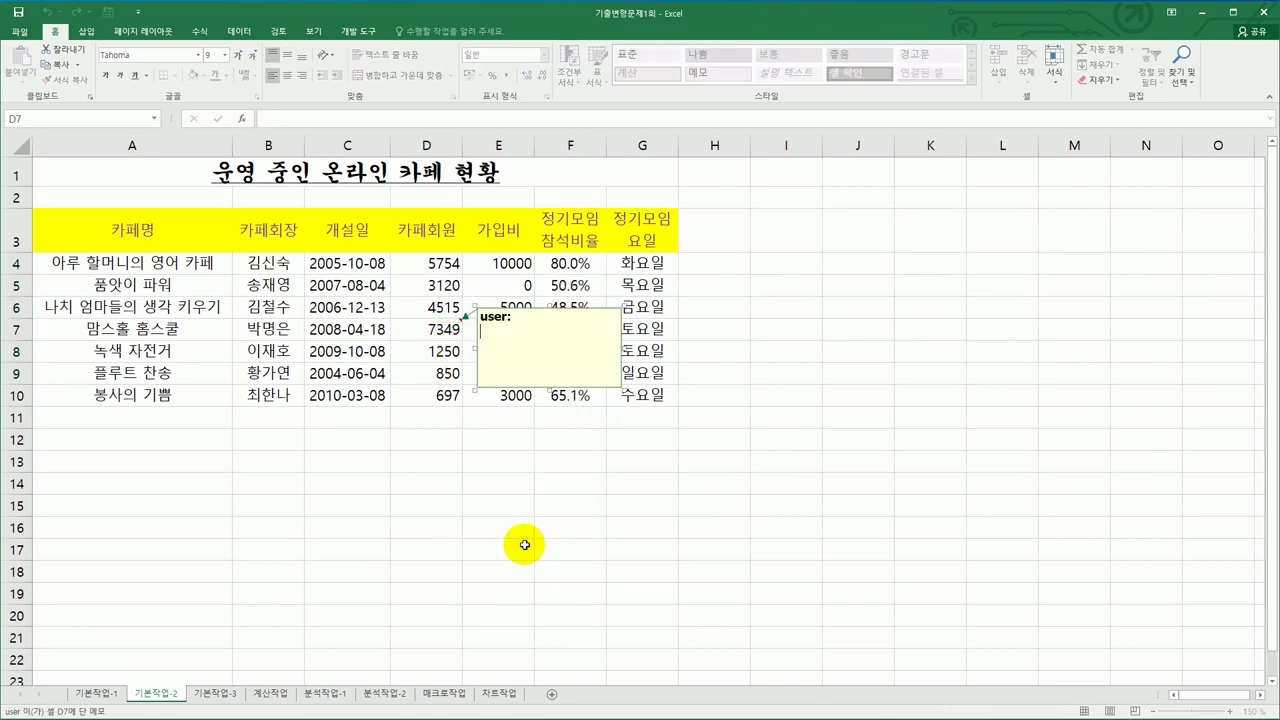
{"action": "key", "text": "ctrl+a"}
{"action": "type", "text": "r가장 많은 회원"}
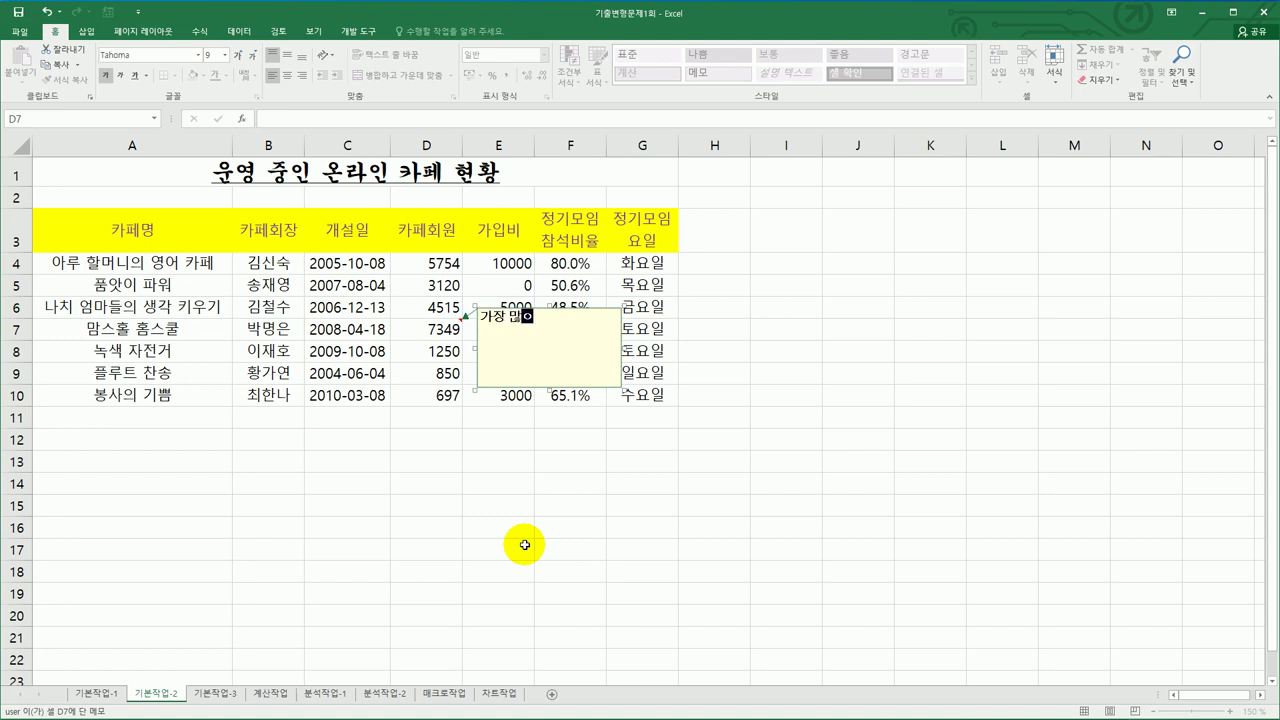
{"action": "type", "text": "수"}
Step: Make the comment on cell D7 always visible
{"action": "left_click", "coordinate": [432, 329]}
{"action": "right_click", "coordinate": [436, 330]}
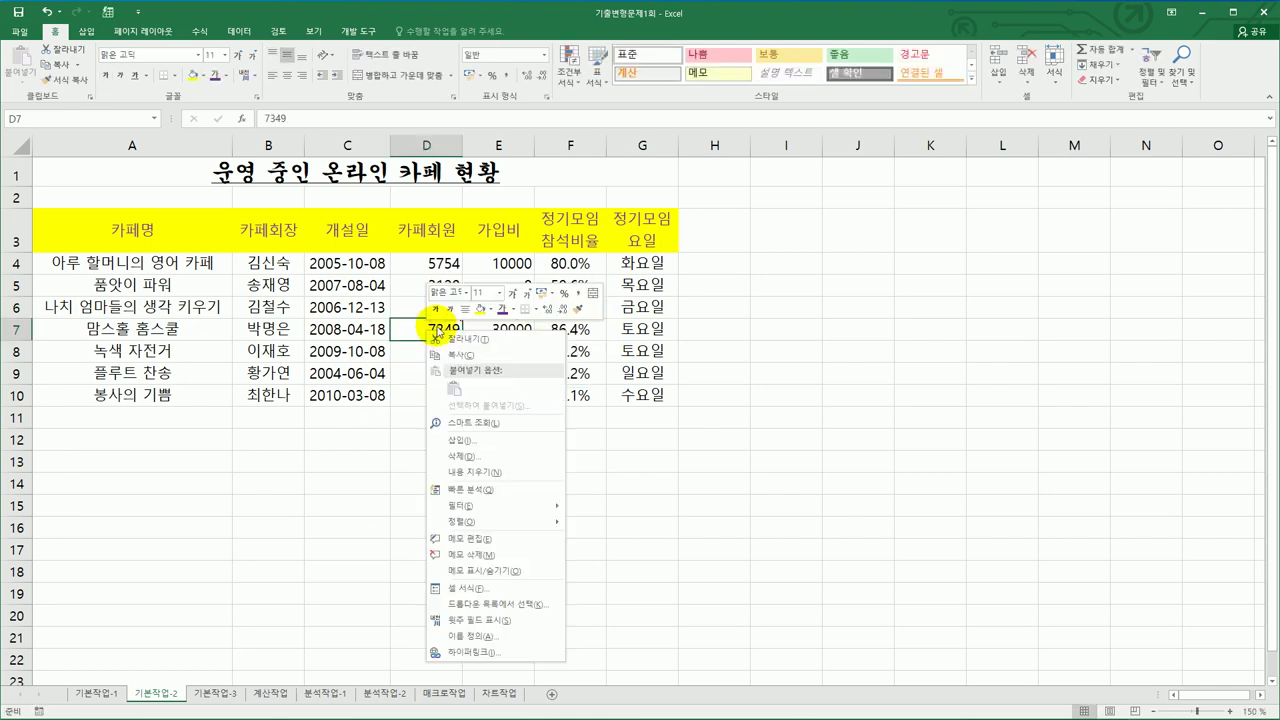
{"action": "left_click", "coordinate": [488, 570]}
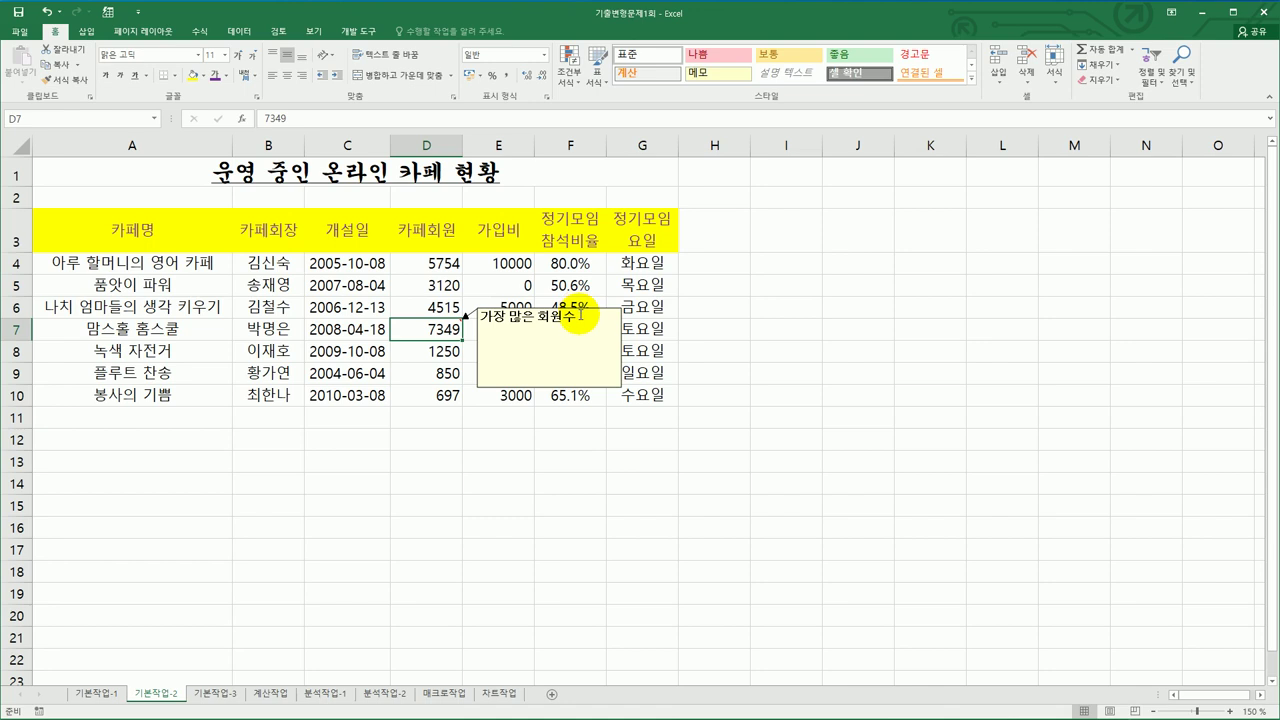
{"action": "left_click", "coordinate": [578, 315]}
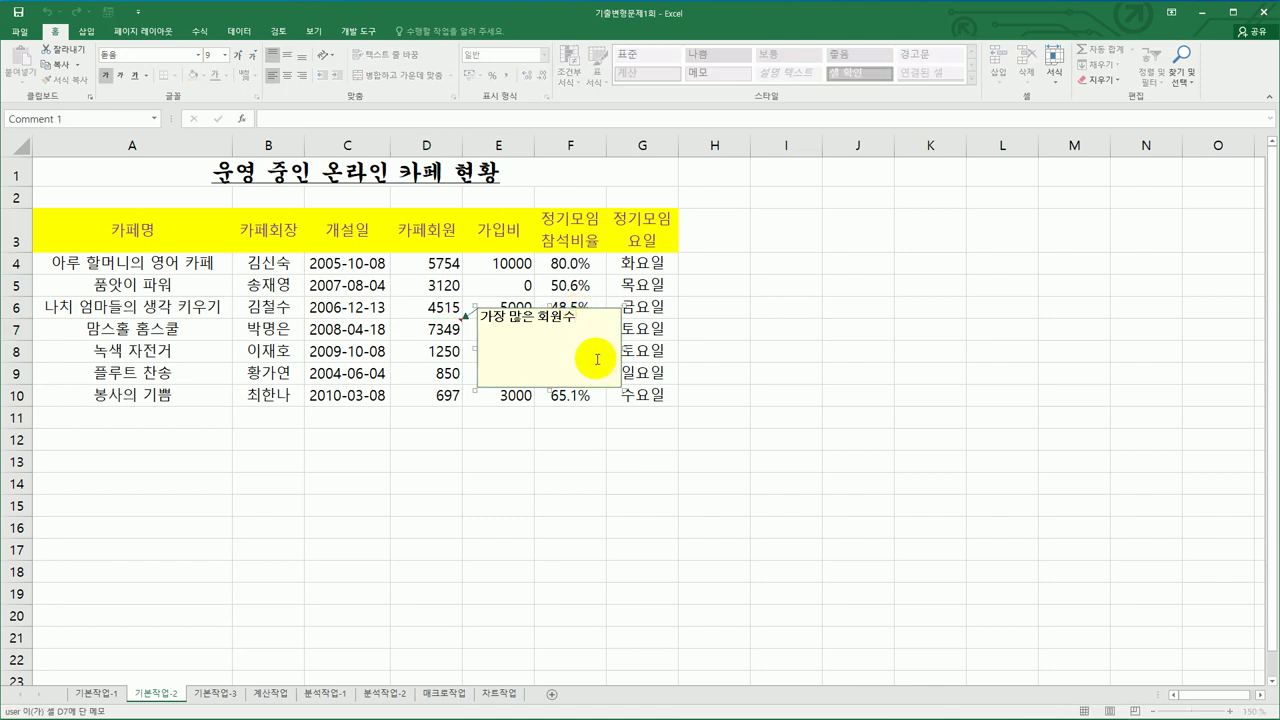
{"action": "right_click", "coordinate": [594, 322]}
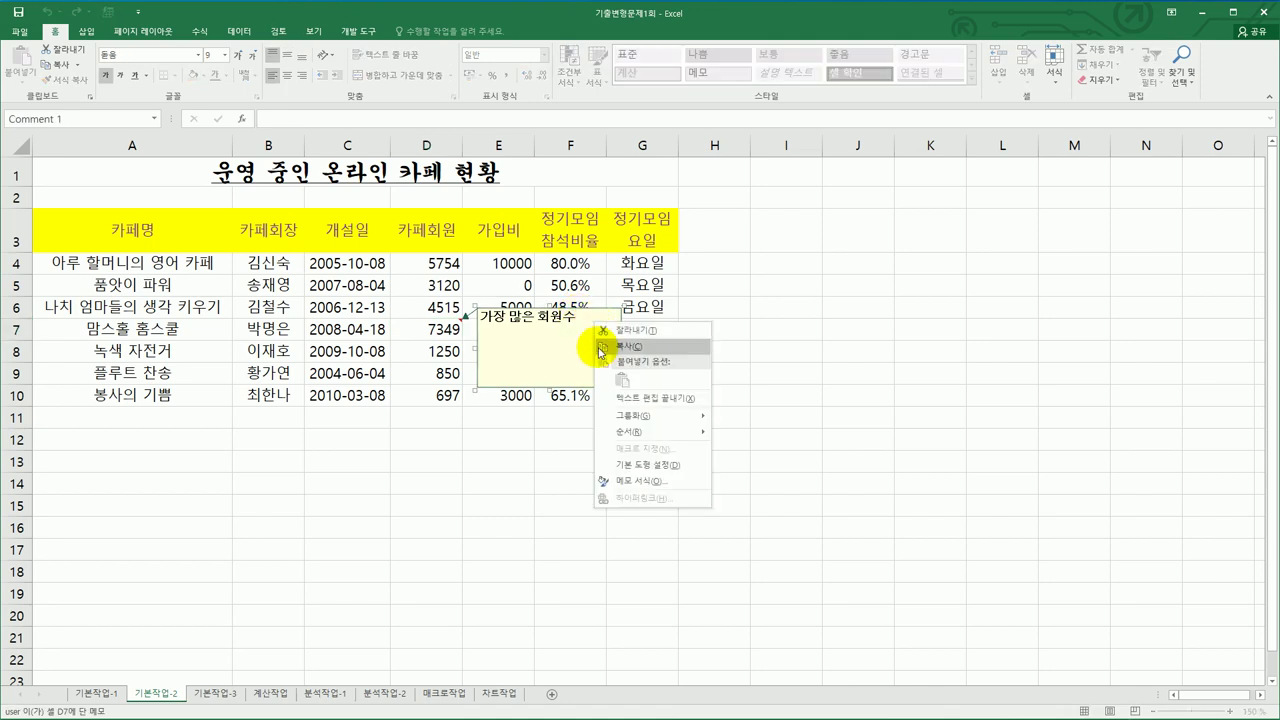
{"action": "left_click", "coordinate": [616, 486]}
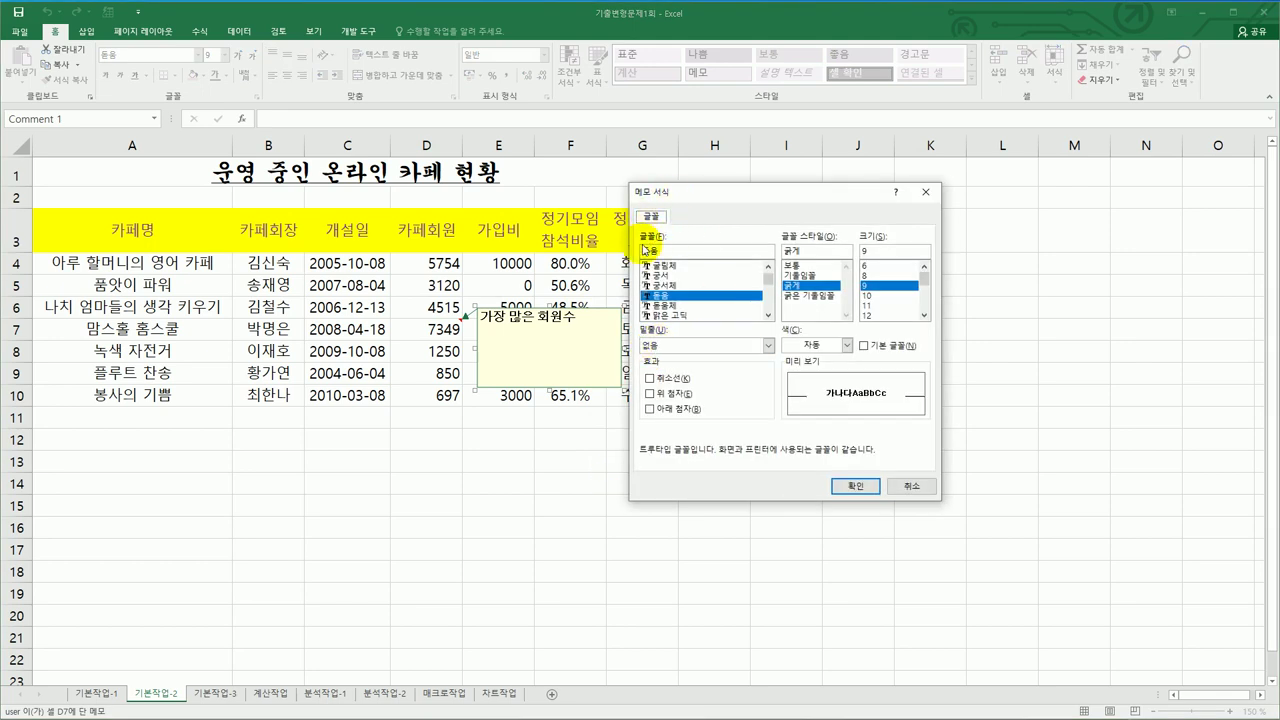
{"action": "left_click", "coordinate": [908, 486]}
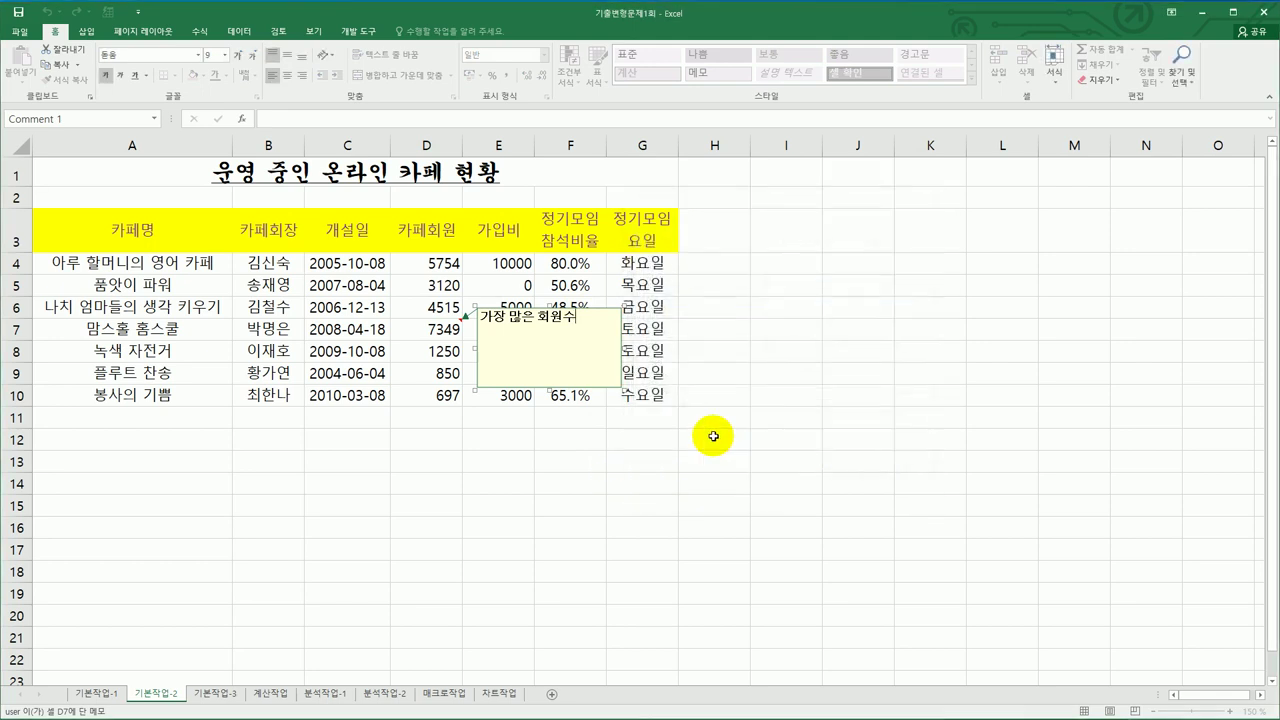
Step: Turn on automatic sizing for the comment box on cell D7 in its alignment settings
{"action": "left_click", "coordinate": [594, 309]}
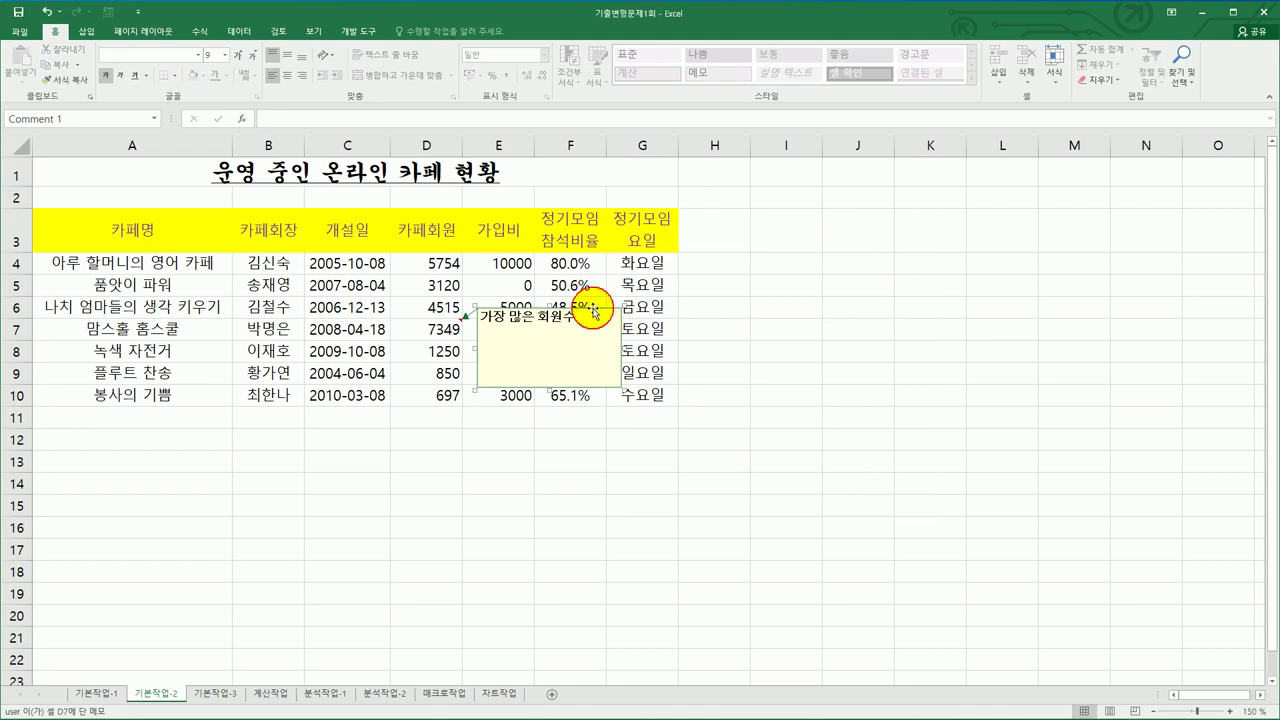
{"action": "right_click", "coordinate": [594, 309]}
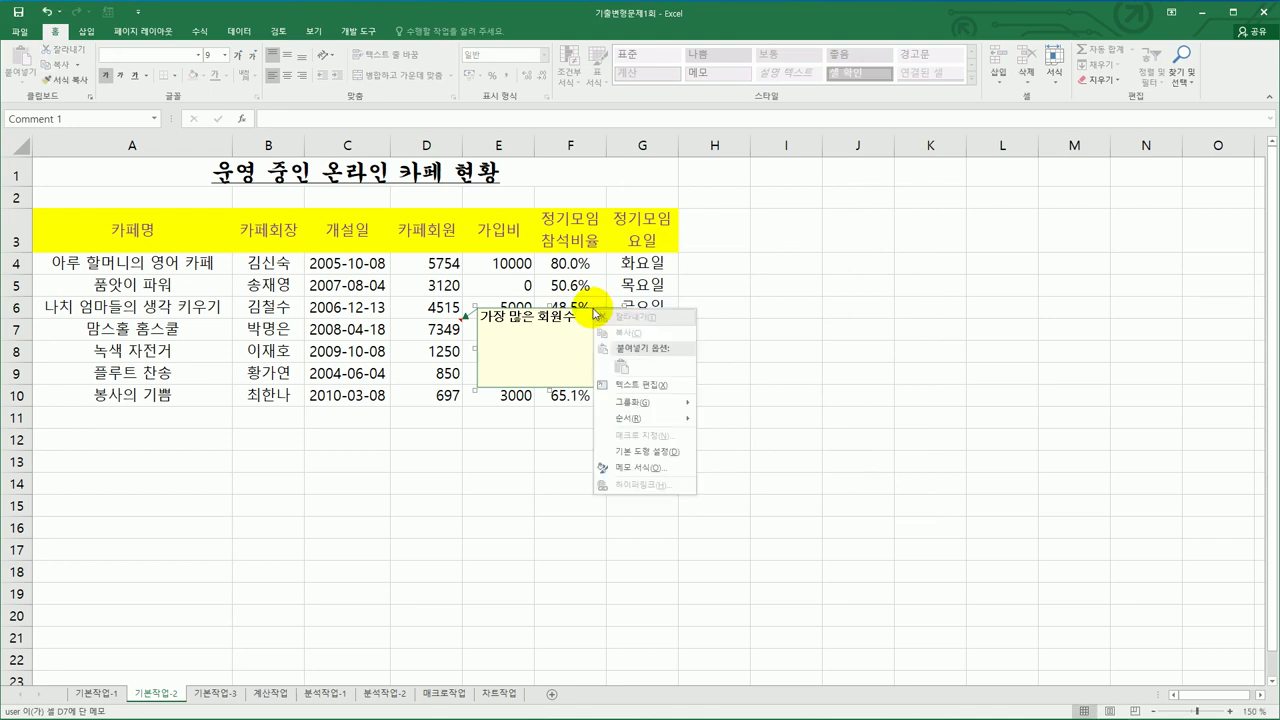
{"action": "left_click", "coordinate": [637, 476]}
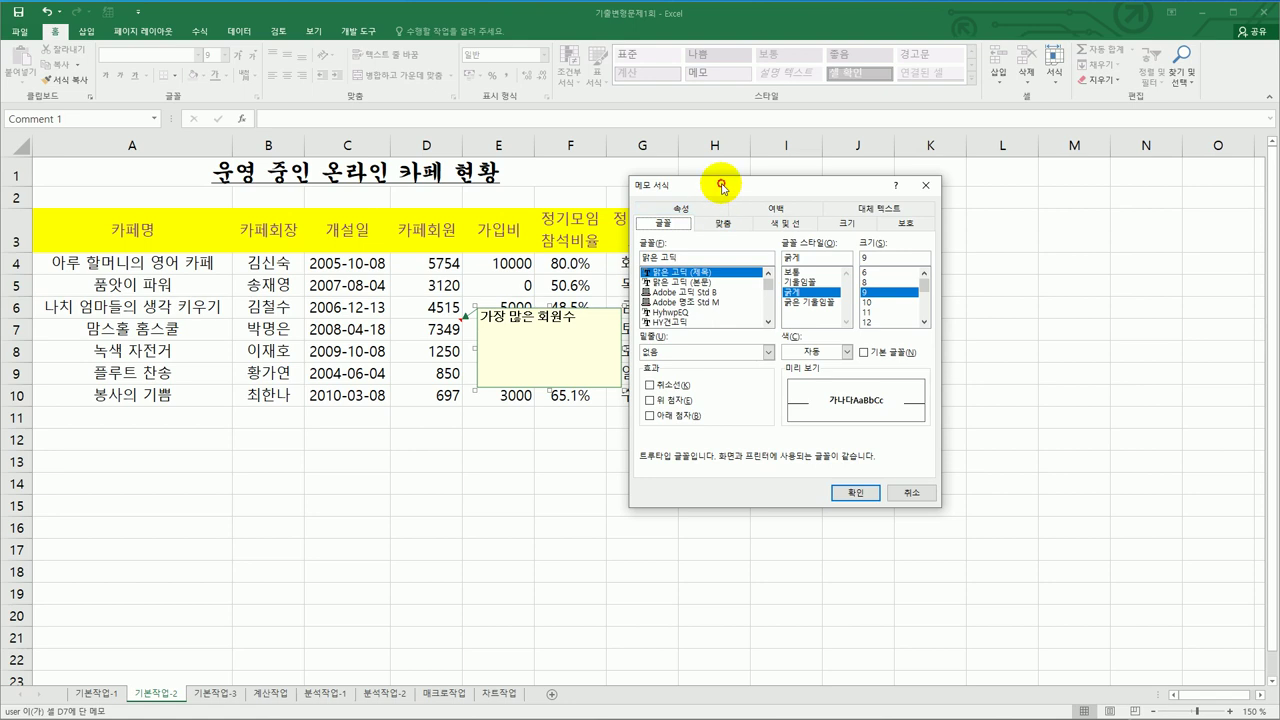
{"action": "left_click_drag", "start_coordinate": [722, 187], "coordinate": [861, 199]}
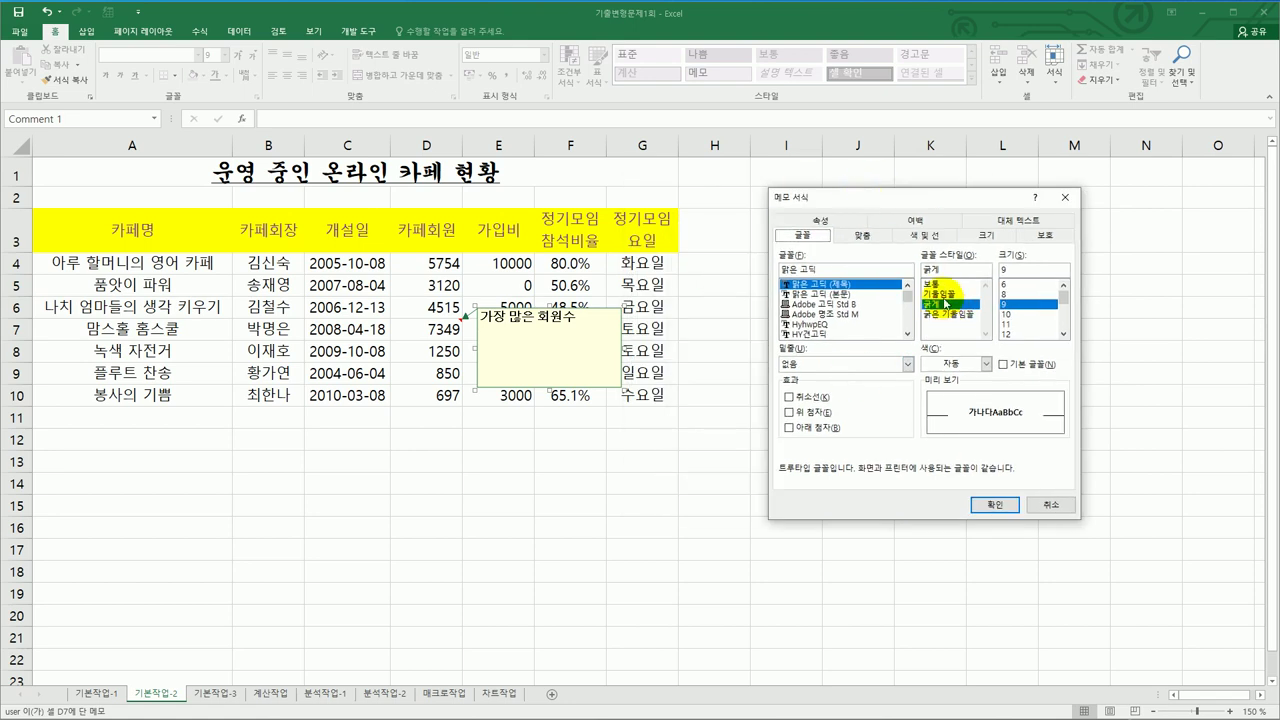
{"action": "left_click", "coordinate": [864, 236]}
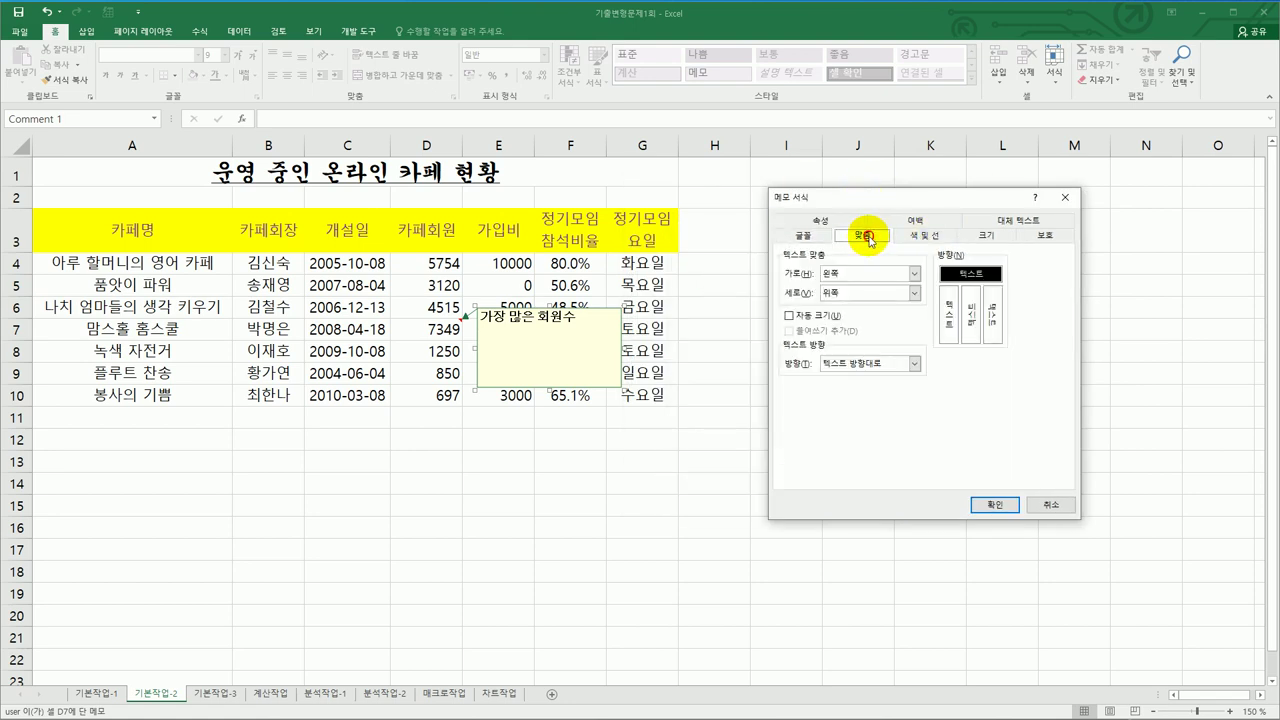
{"action": "left_click", "coordinate": [788, 316]}
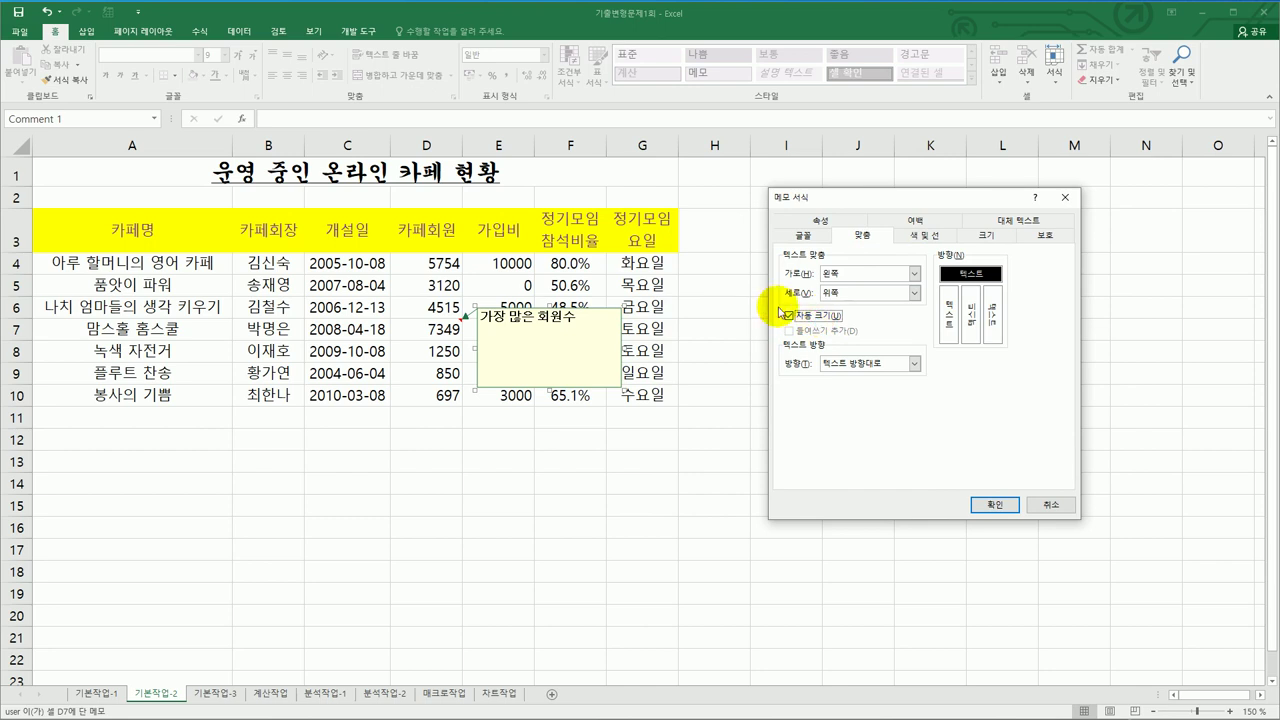
{"action": "left_click", "coordinate": [992, 508]}
{"action": "left_click", "coordinate": [860, 532]}
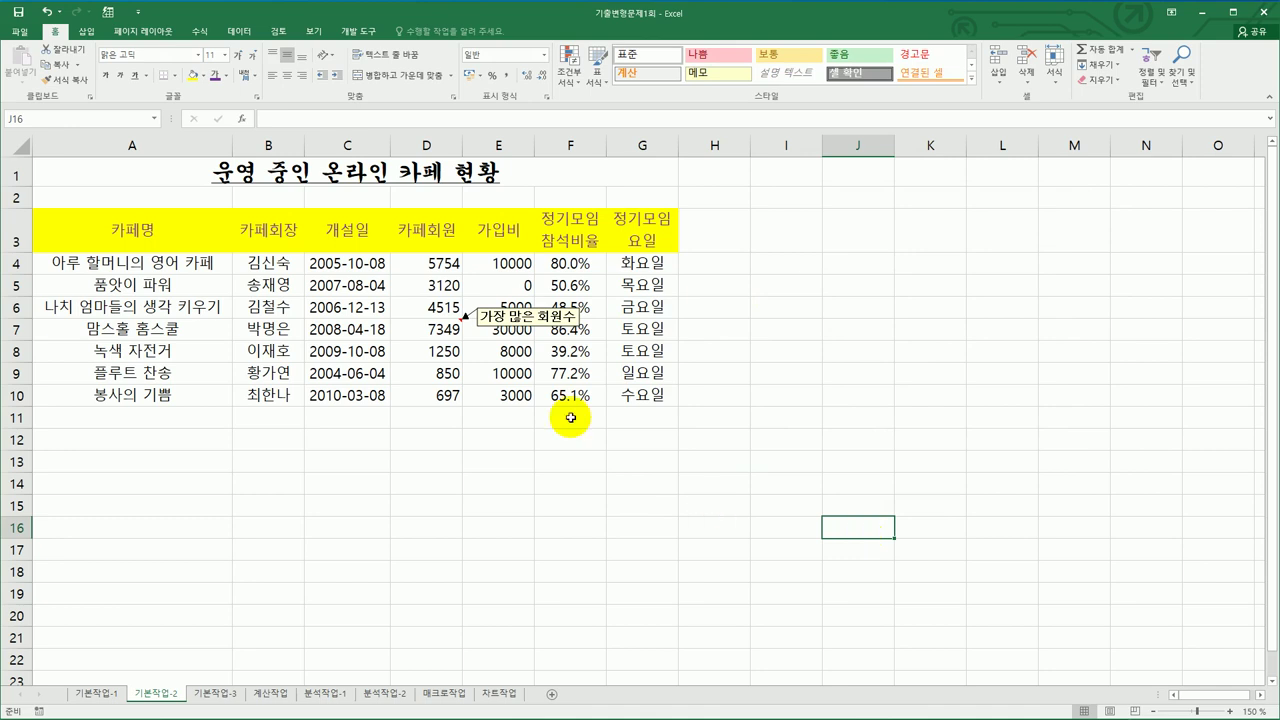
Step: Apply all borders to the table range A3:G10
{"action": "left_click_drag", "start_coordinate": [106, 228], "coordinate": [637, 393]}
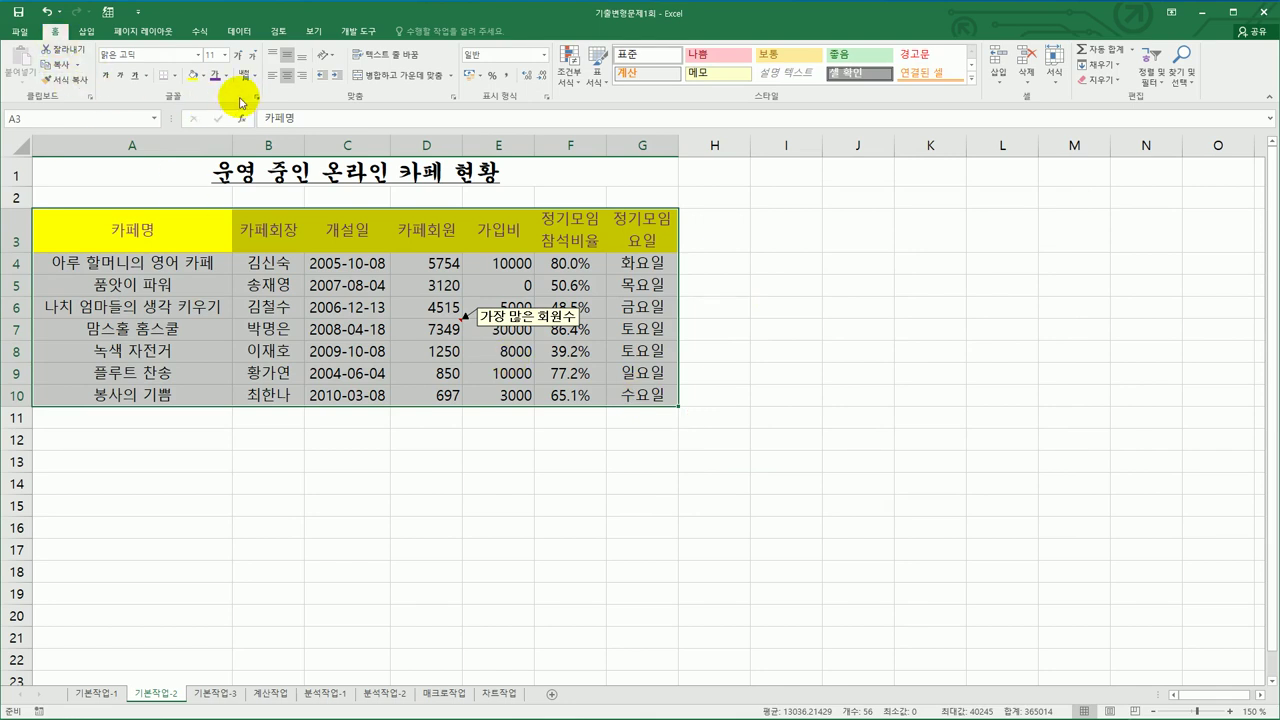
{"action": "left_click", "coordinate": [177, 78]}
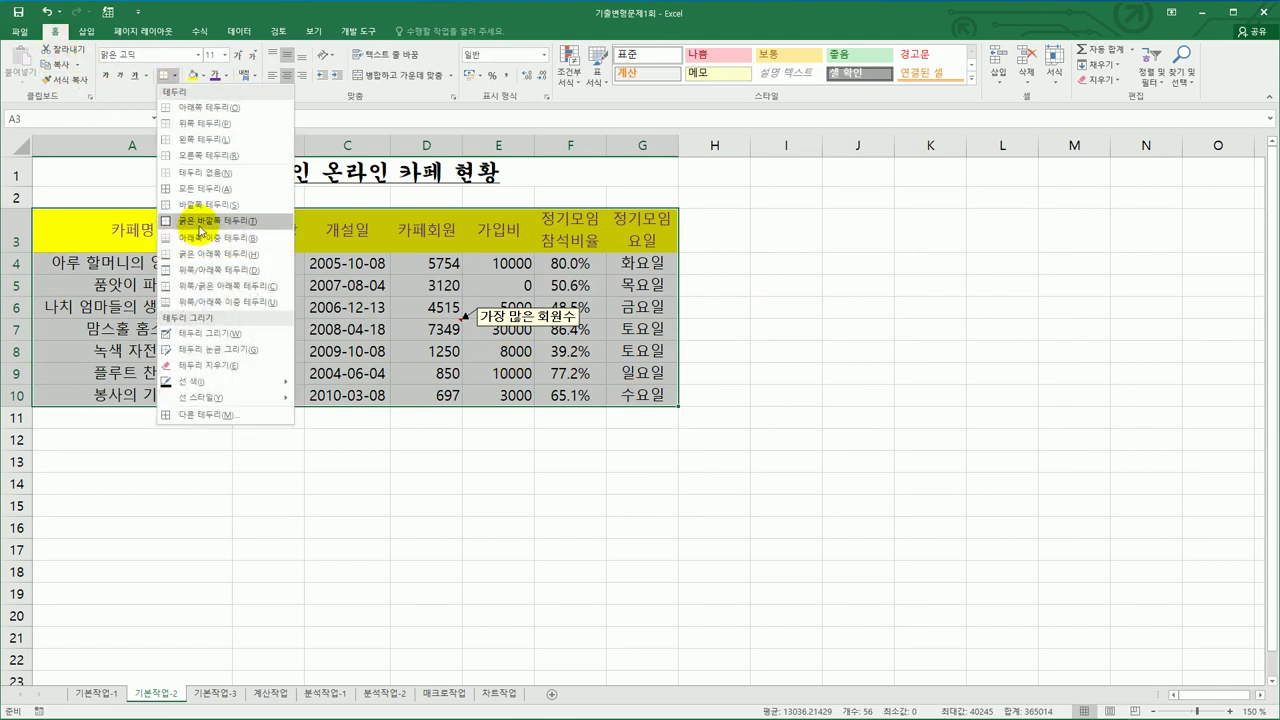
{"action": "left_click", "coordinate": [196, 191]}
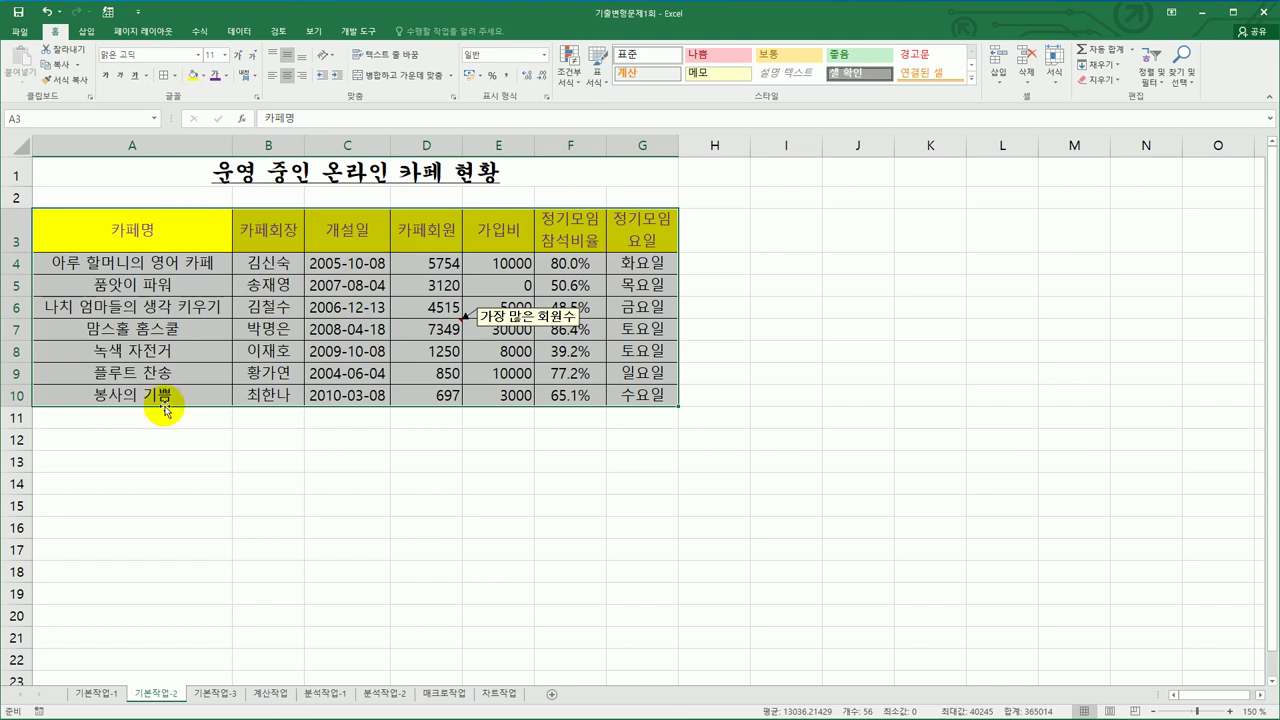
Step: On the 기본작업-3 sheet, start a new formula-based conditional formatting rule for B5:H13
{"action": "left_click", "coordinate": [207, 694]}
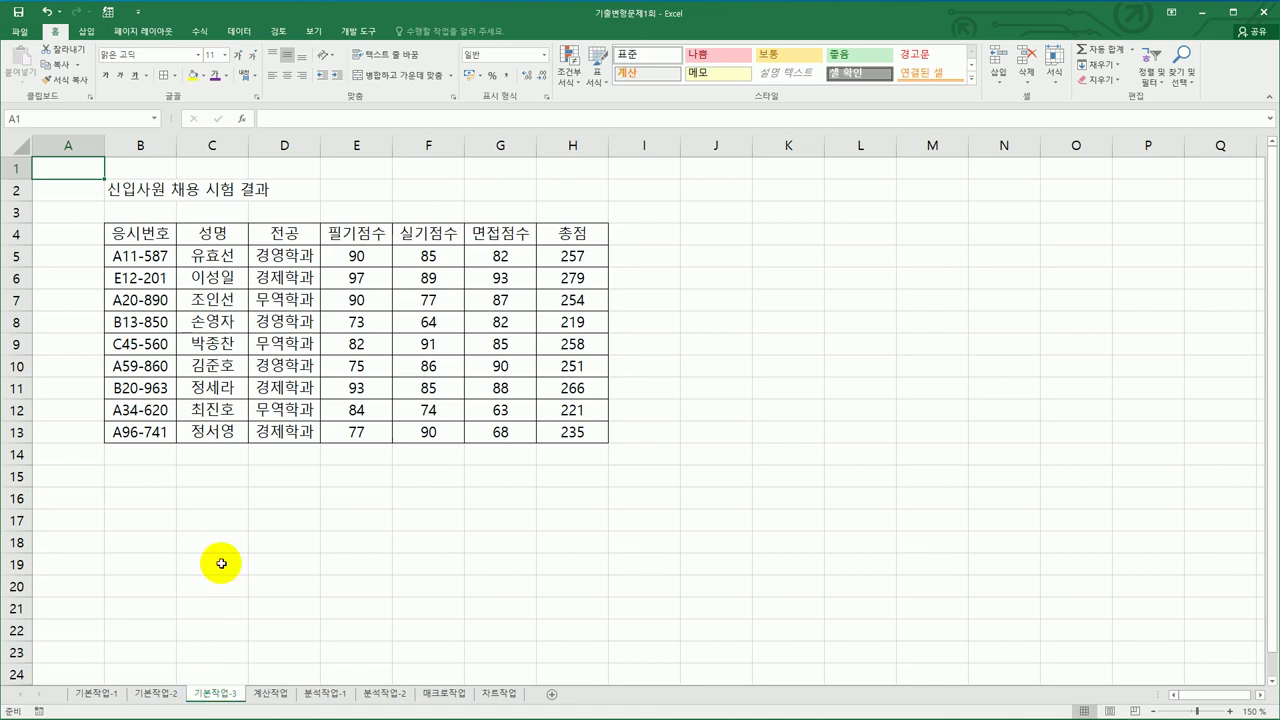
{"action": "left_click_drag", "start_coordinate": [133, 238], "coordinate": [548, 245]}
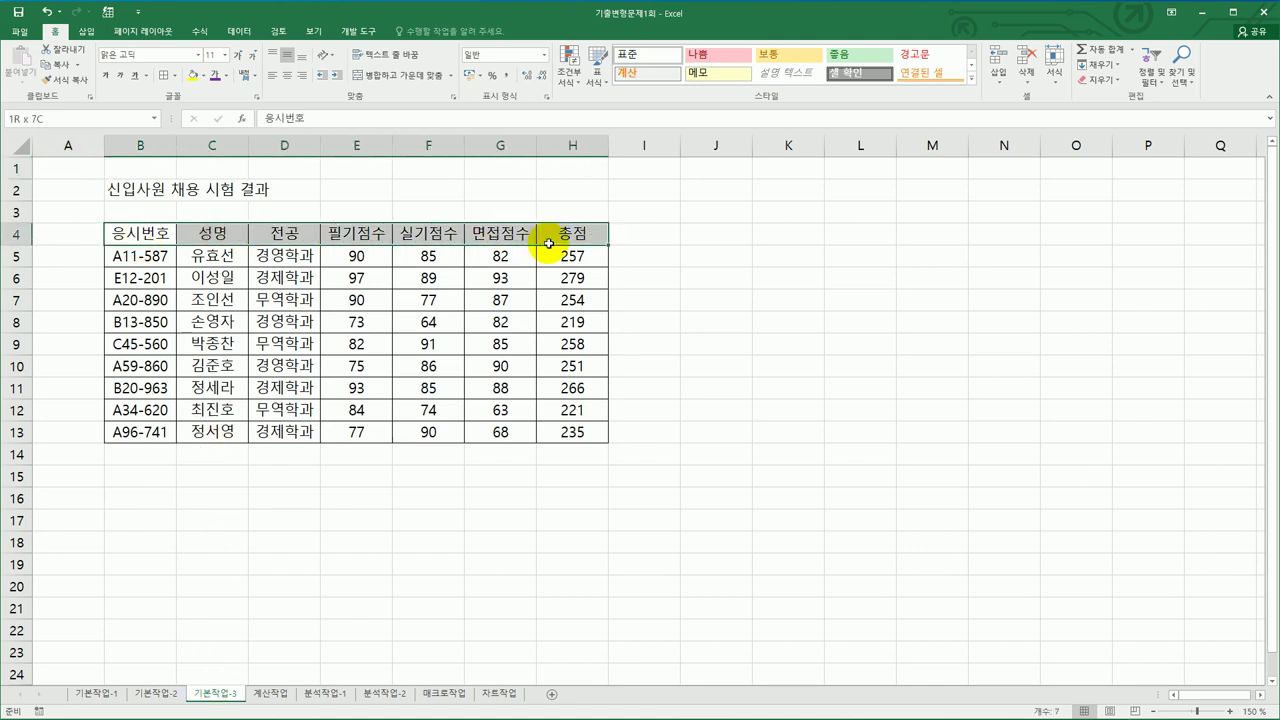
{"action": "left_click", "coordinate": [158, 258]}
{"action": "left_click_drag", "start_coordinate": [158, 258], "coordinate": [571, 429]}
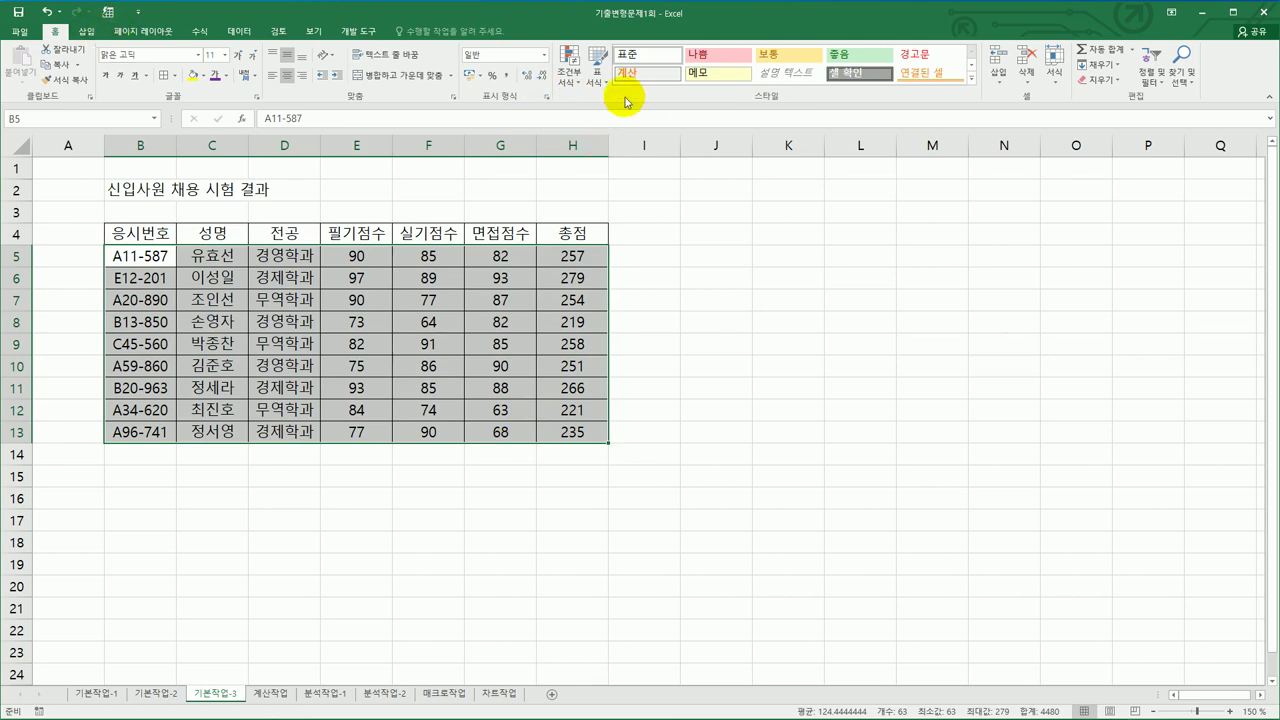
{"action": "left_click", "coordinate": [568, 70]}
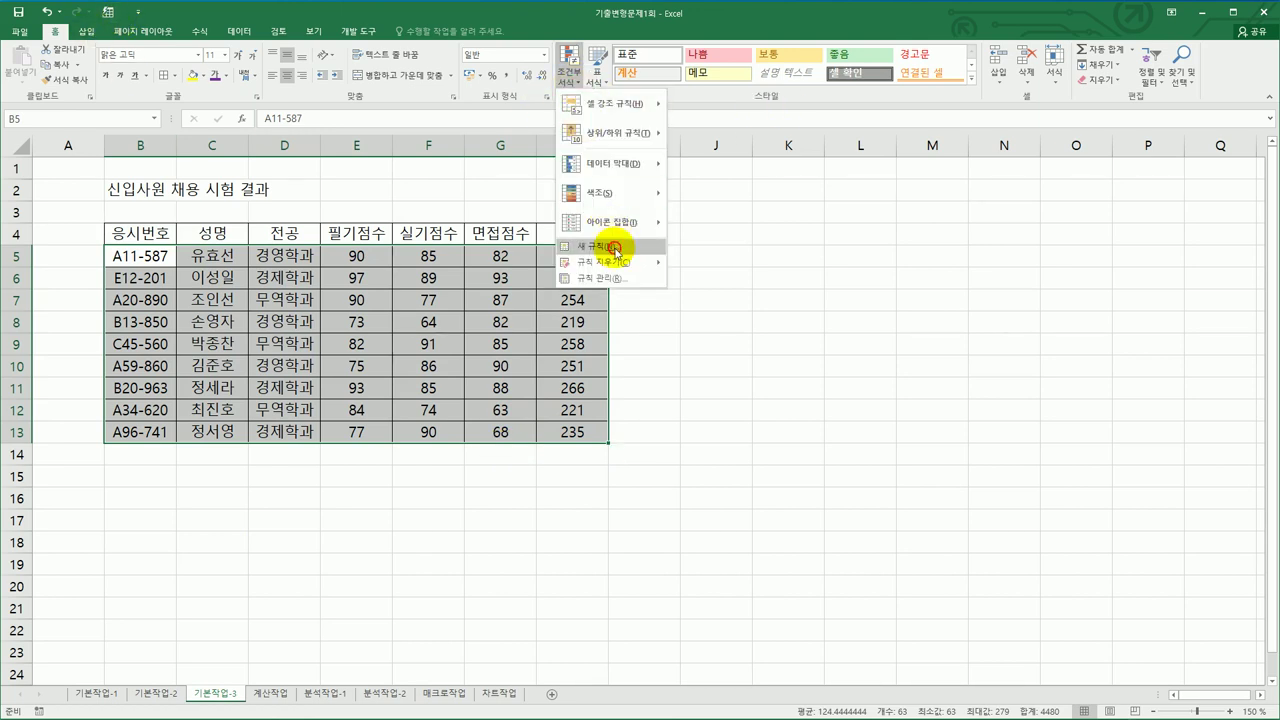
{"action": "left_click", "coordinate": [615, 247]}
{"action": "left_click", "coordinate": [790, 348]}
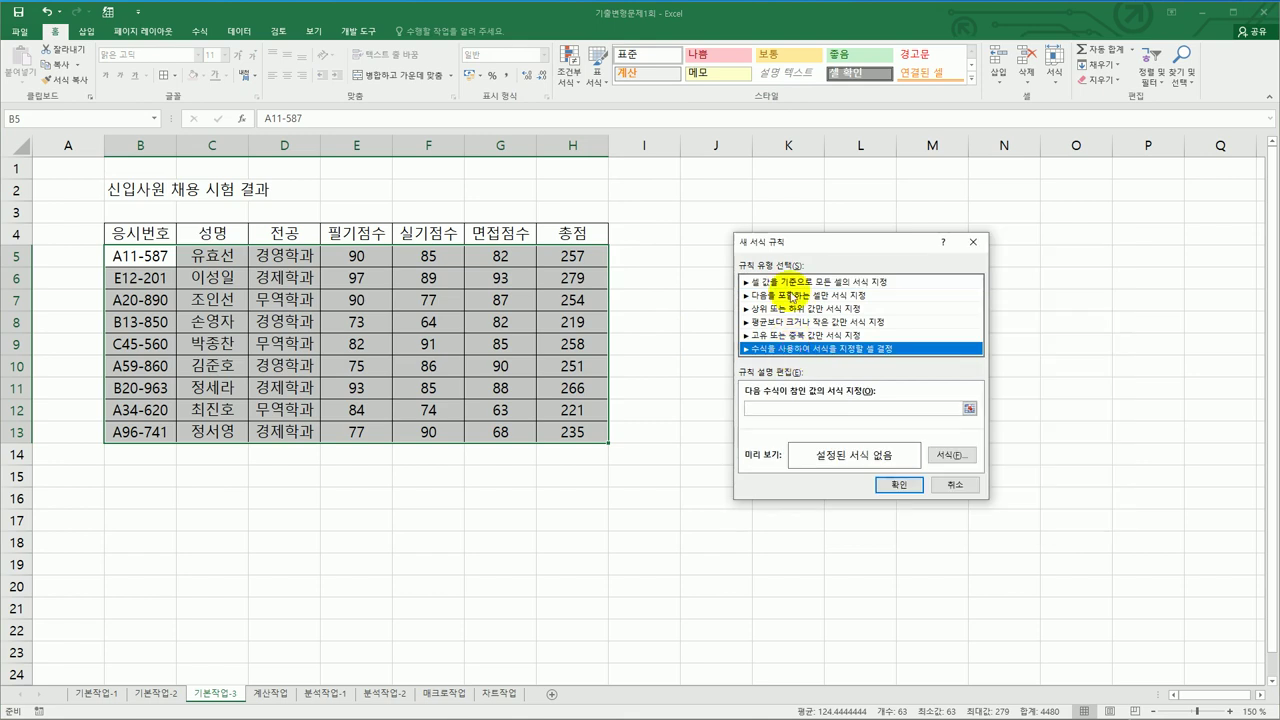
{"action": "left_click_drag", "start_coordinate": [790, 242], "coordinate": [725, 184]}
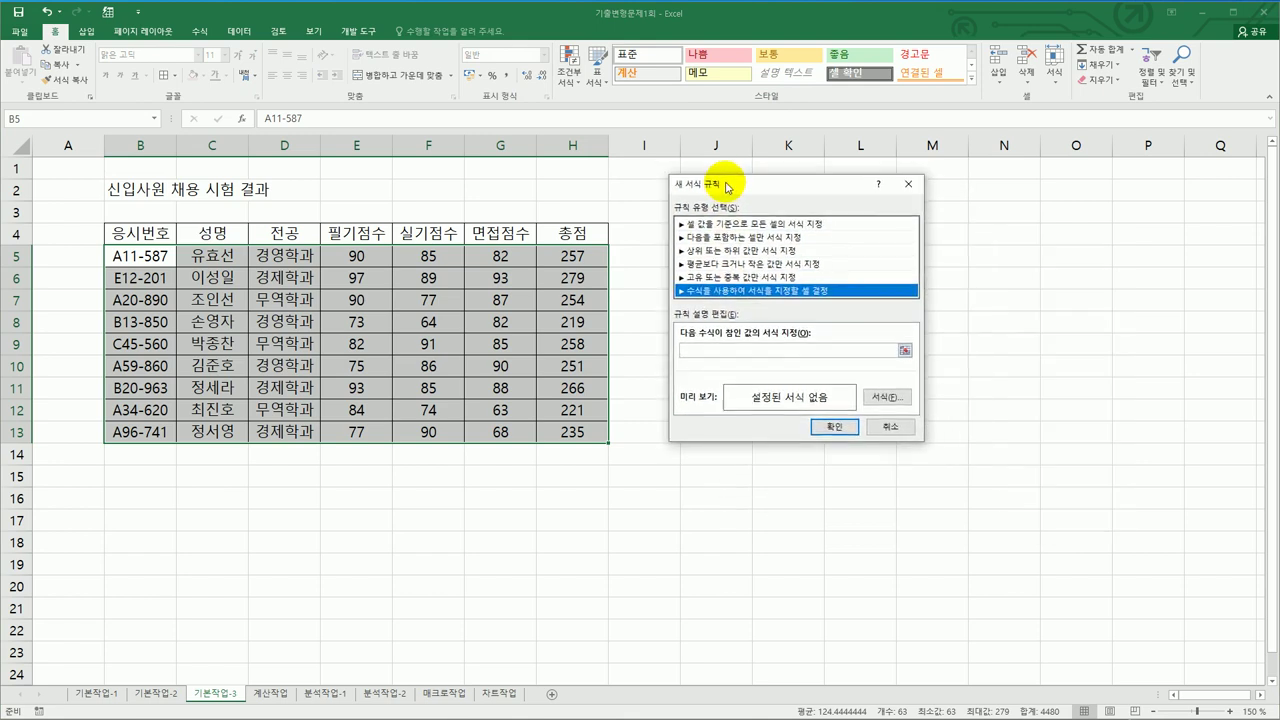
Step: Enter the rule formula =or($D5="경영학과",$H5>=260) for the new conditional formatting rule
{"action": "left_click", "coordinate": [728, 351]}
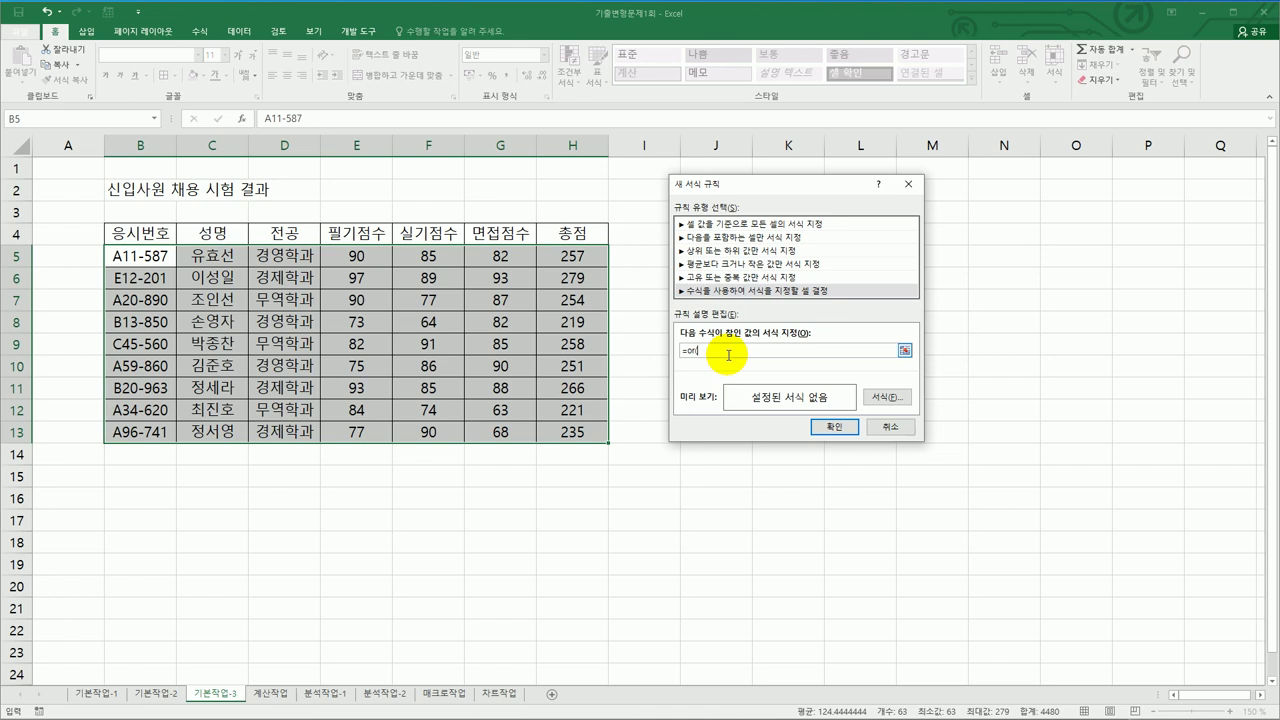
{"action": "left_click", "coordinate": [300, 258]}
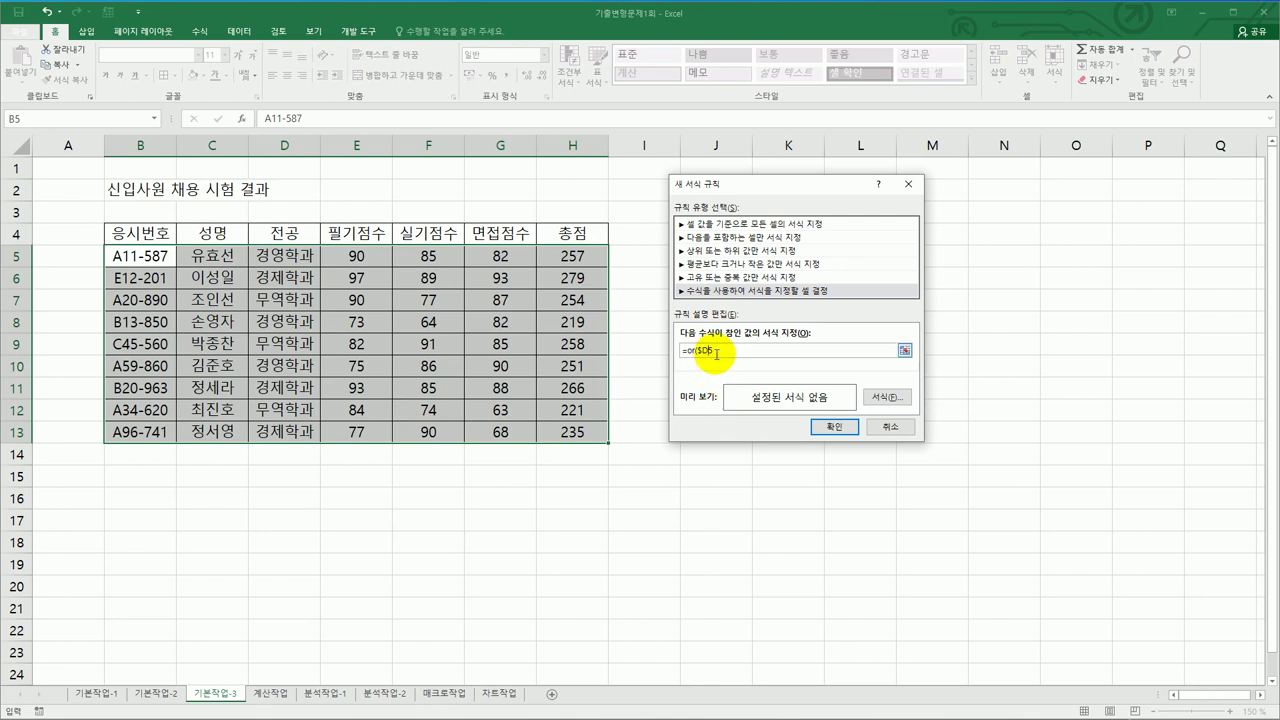
{"action": "type", "text": "5="}
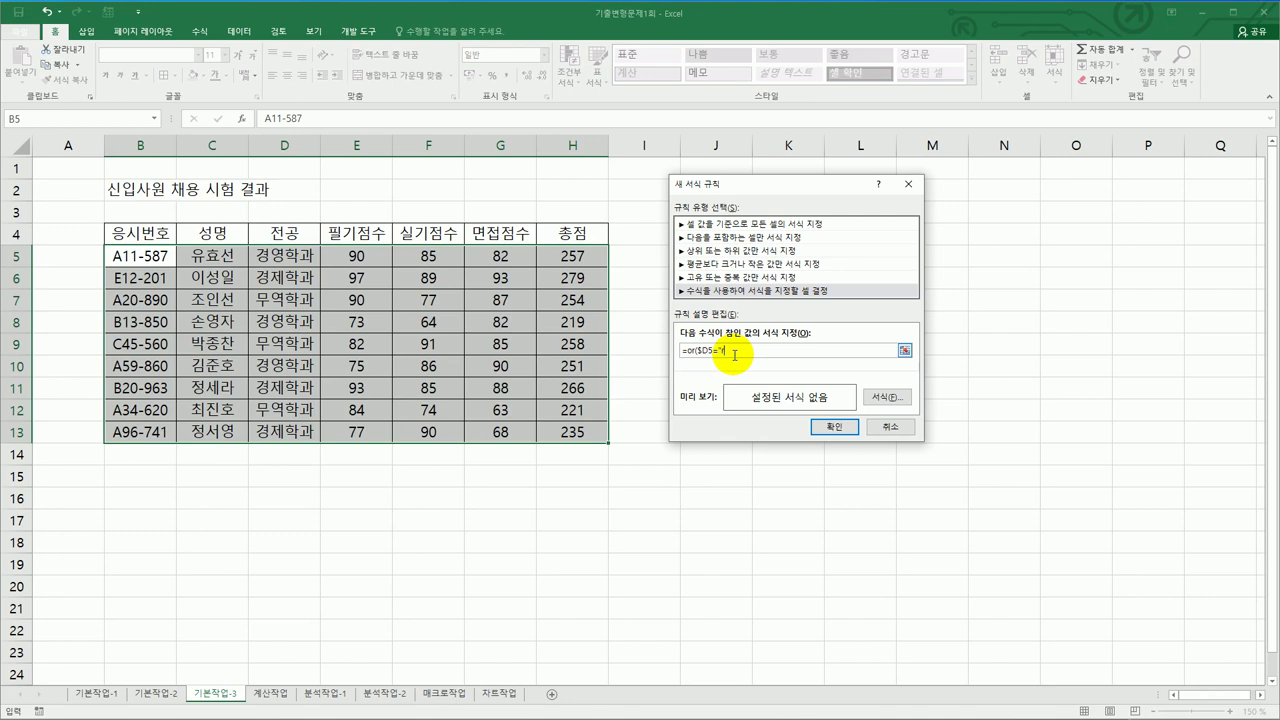
{"action": "type", "text": "경영학과\",$H$5"}
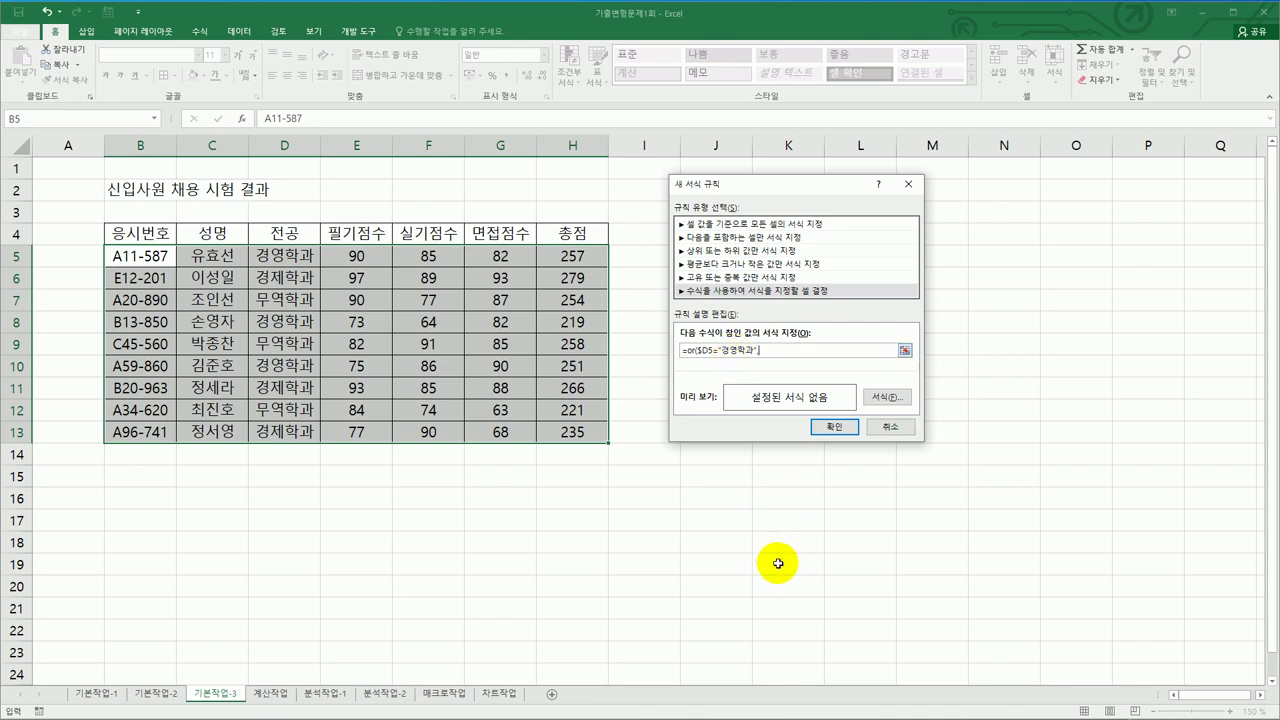
{"action": "left_click", "coordinate": [572, 255]}
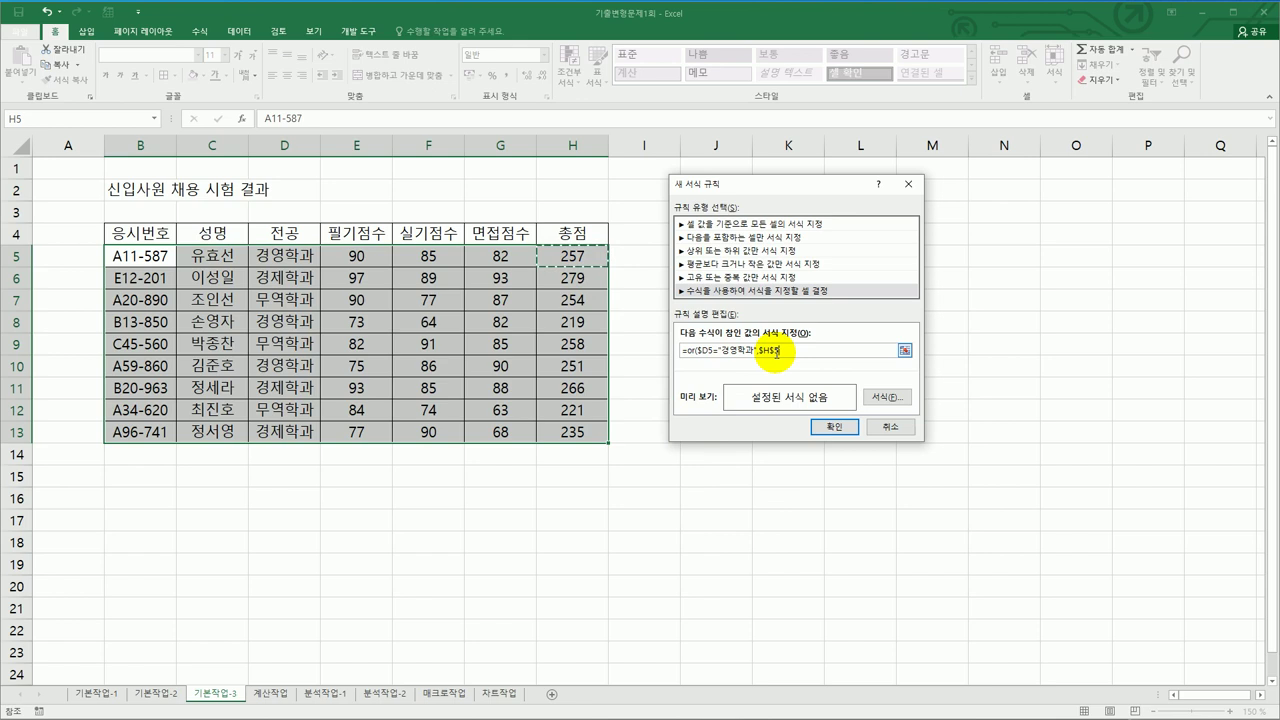
{"action": "left_click", "coordinate": [776, 352]}
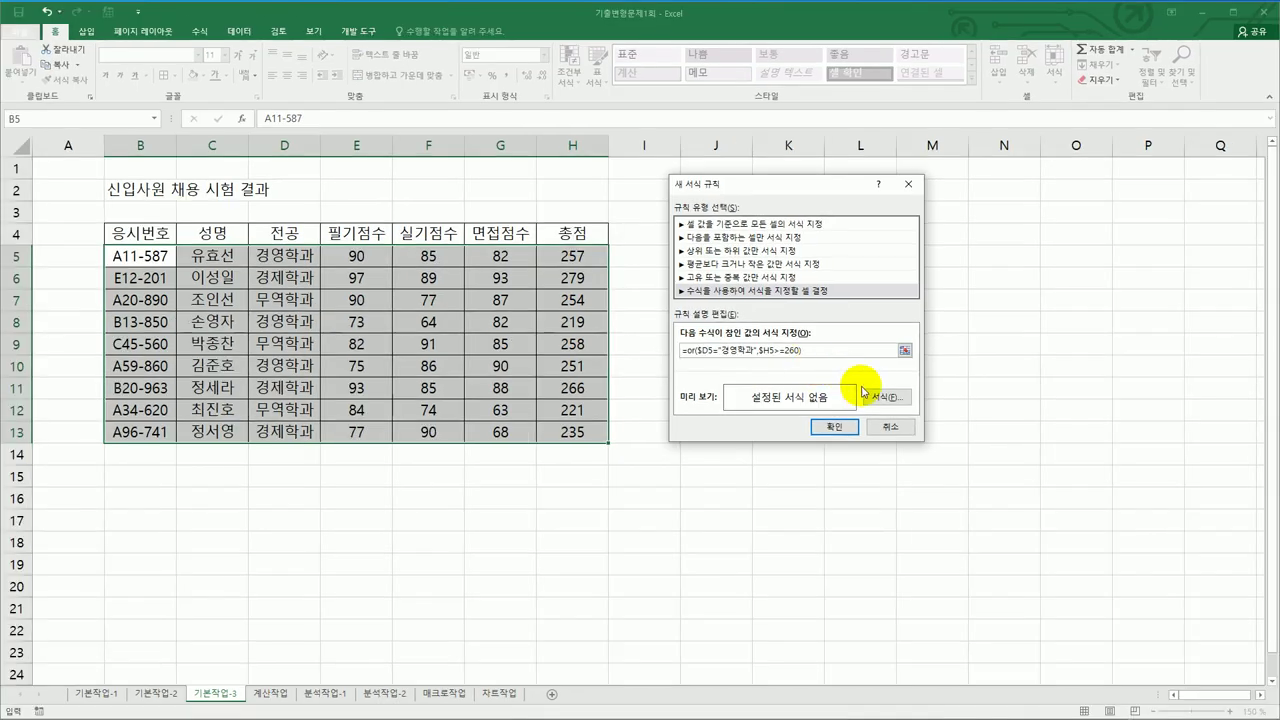
Step: Set the rule's format to standard blue font colour with bold italic (굵은 기울임꼴) style and apply the rule to B5:H13
{"action": "left_click", "coordinate": [837, 362]}
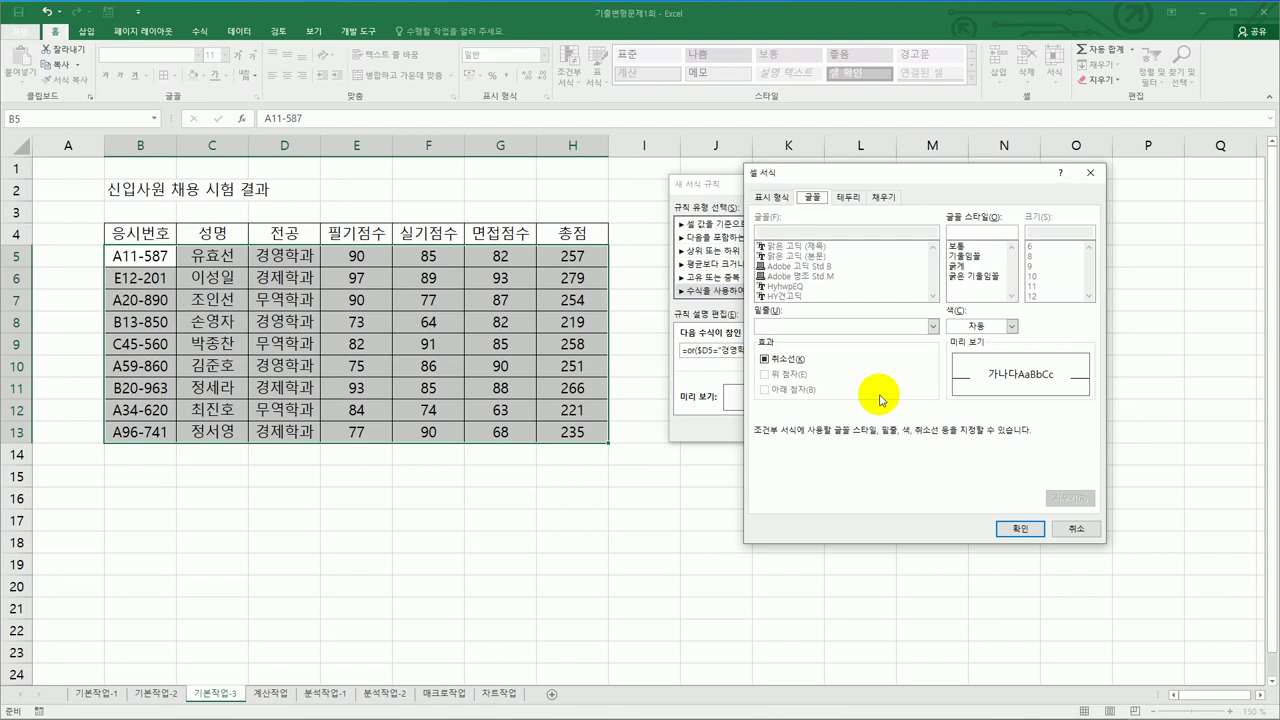
{"action": "left_click", "coordinate": [999, 325]}
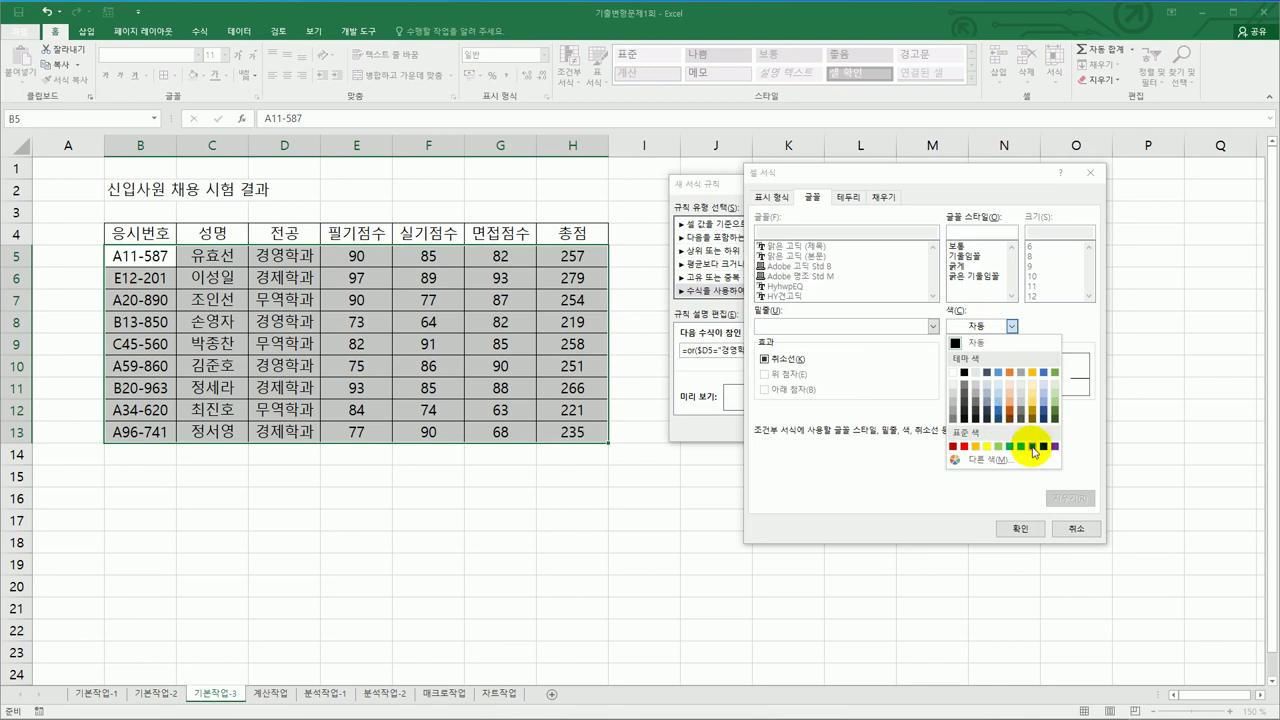
{"action": "left_click", "coordinate": [1032, 447]}
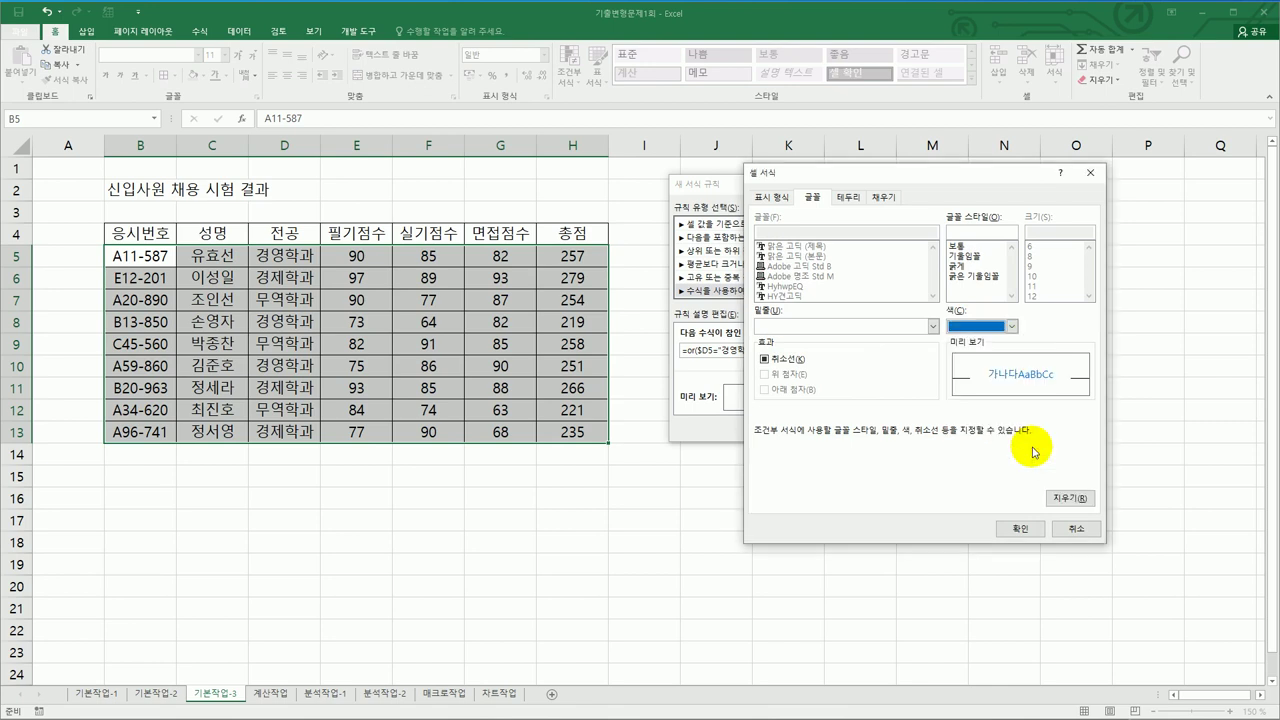
{"action": "left_click", "coordinate": [980, 276]}
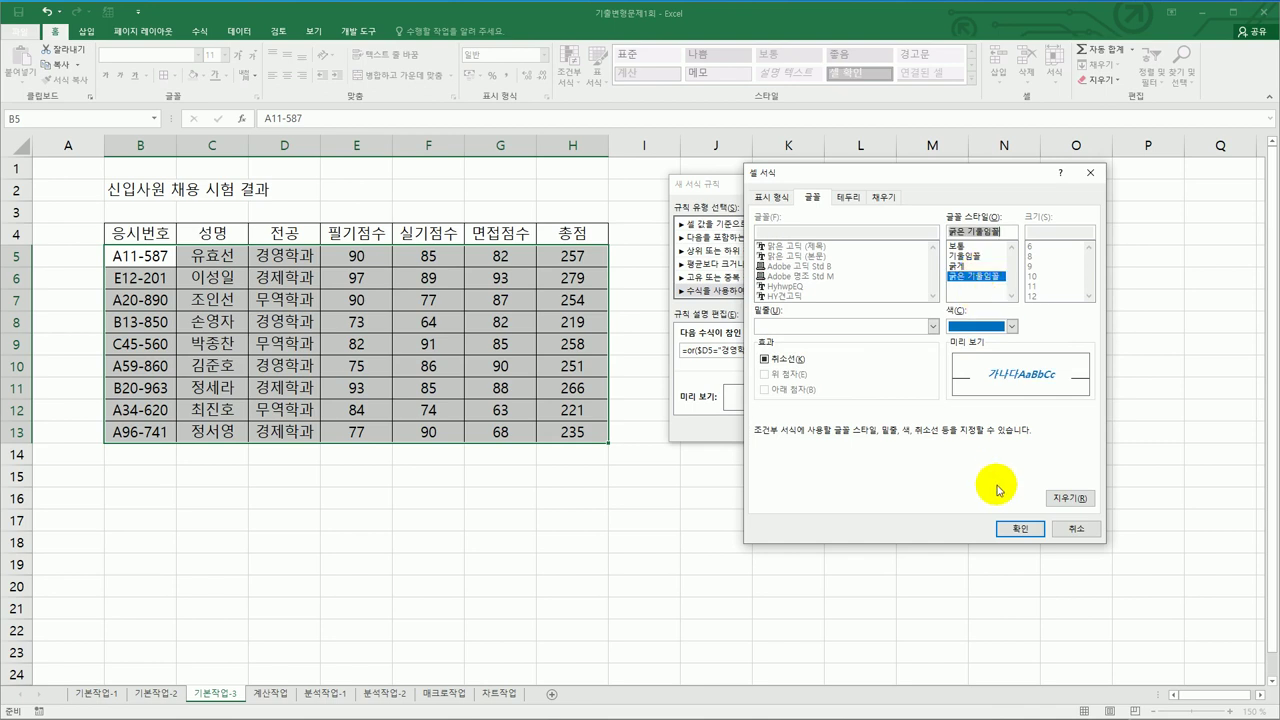
{"action": "left_click", "coordinate": [1019, 528]}
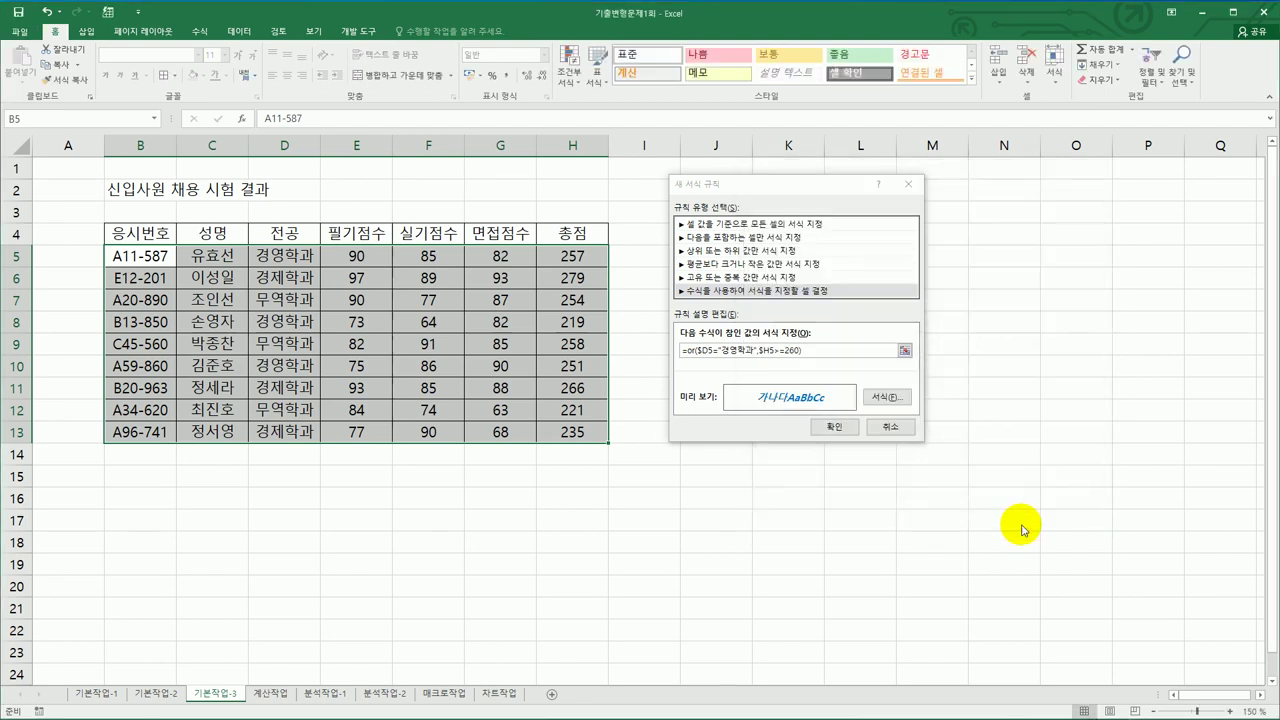
{"action": "left_click", "coordinate": [833, 428]}
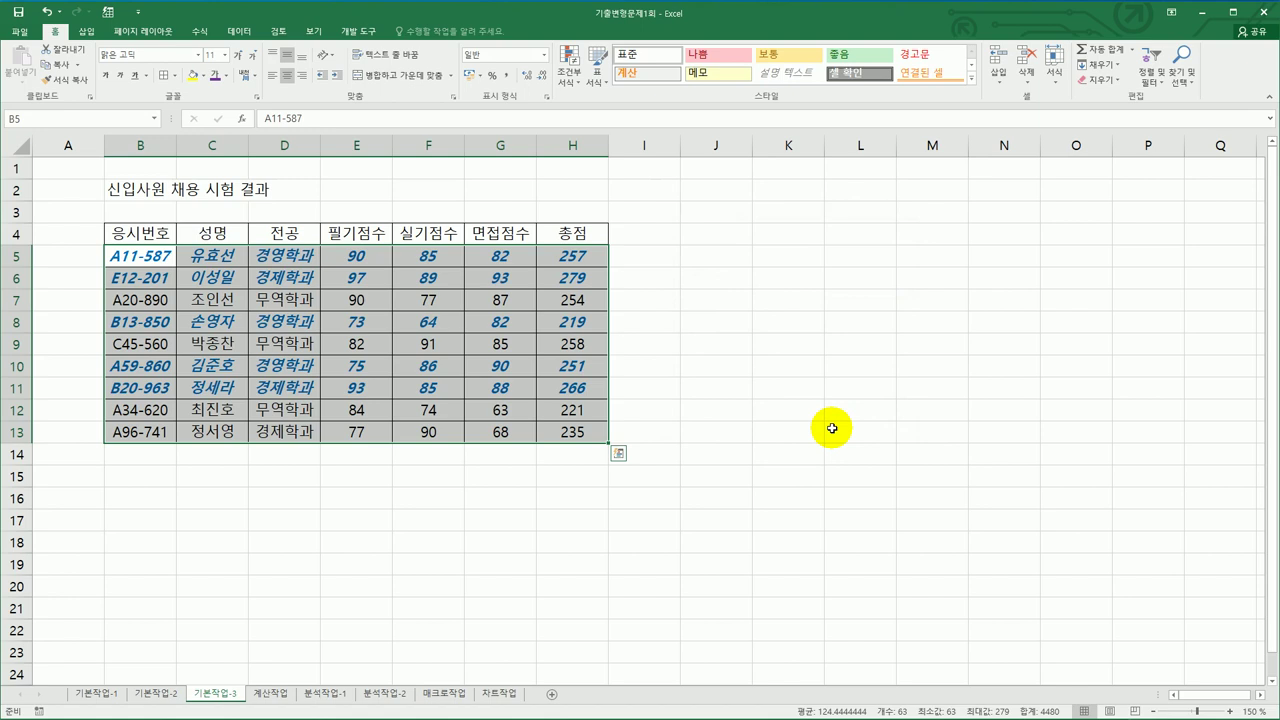
Step: Go to the 계산작업 sheet, check the 총점수 range E3:E10 in 표1, and select the first 시상 cell F3
{"action": "left_click", "coordinate": [284, 693]}
{"action": "left_click", "coordinate": [642, 638]}
{"action": "scroll", "coordinate": [642, 638], "scroll_direction": "up", "scroll_amount": 2}
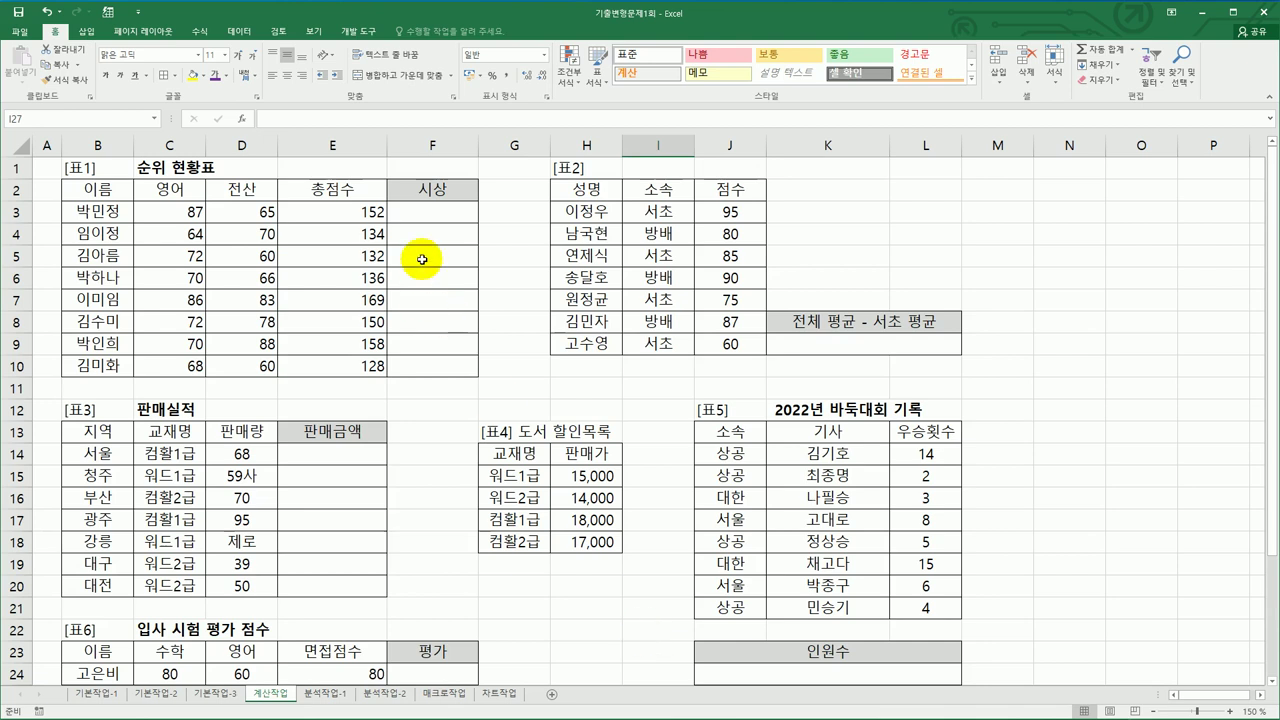
{"action": "left_click", "coordinate": [424, 213]}
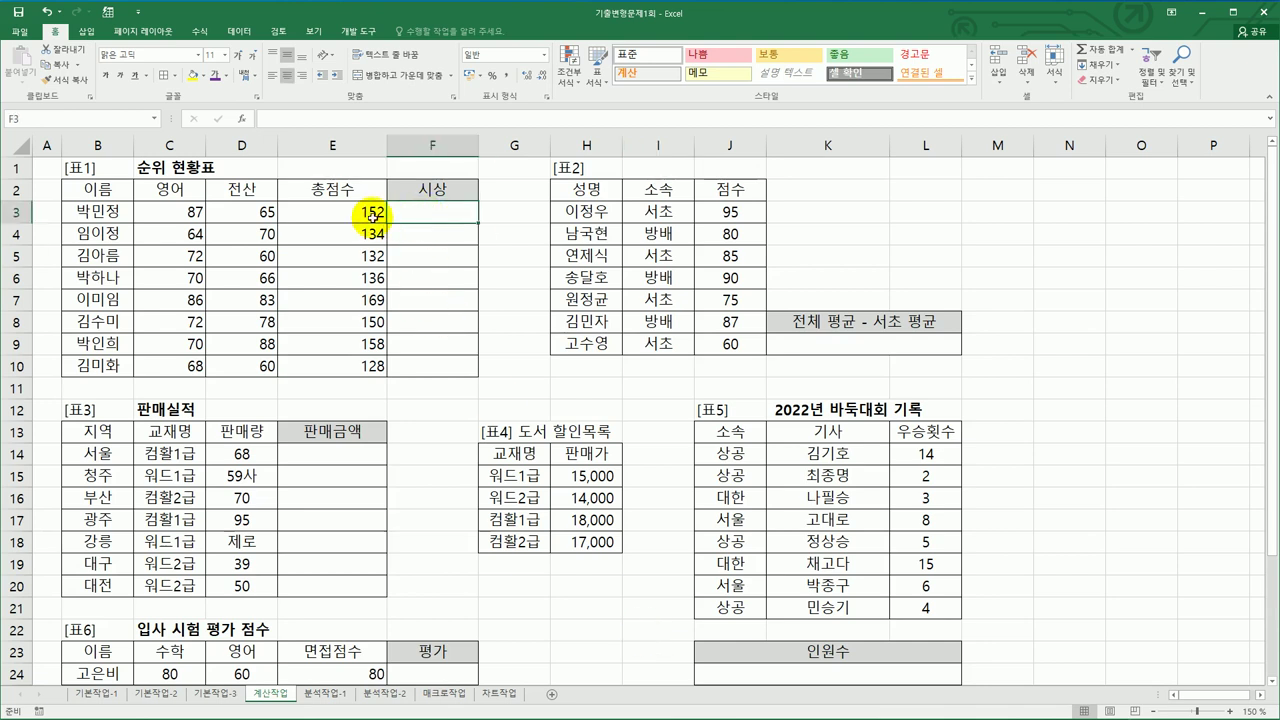
{"action": "left_click_drag", "start_coordinate": [346, 209], "coordinate": [366, 360]}
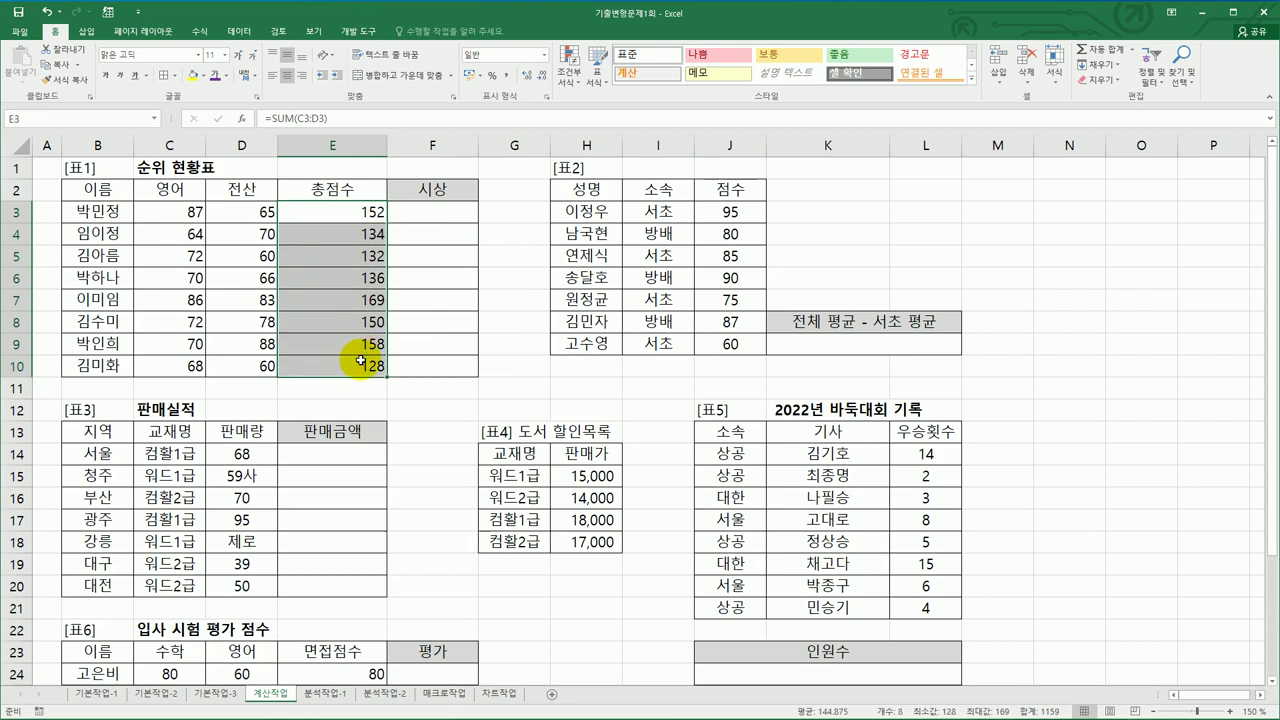
{"action": "left_click", "coordinate": [451, 217]}
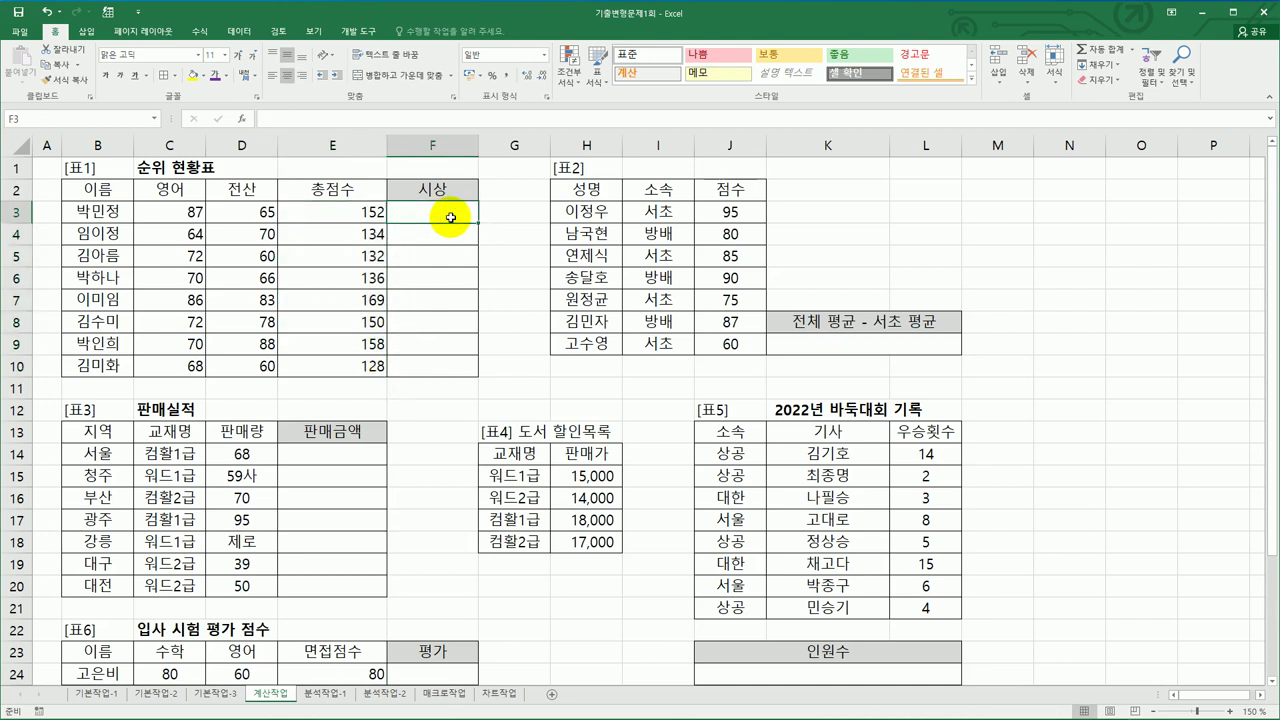
Step: Enter =RANK.EQ(E3,$E$3:$E$10,0) in F3 to rank the total score in descending order
{"action": "type", "text": "="}
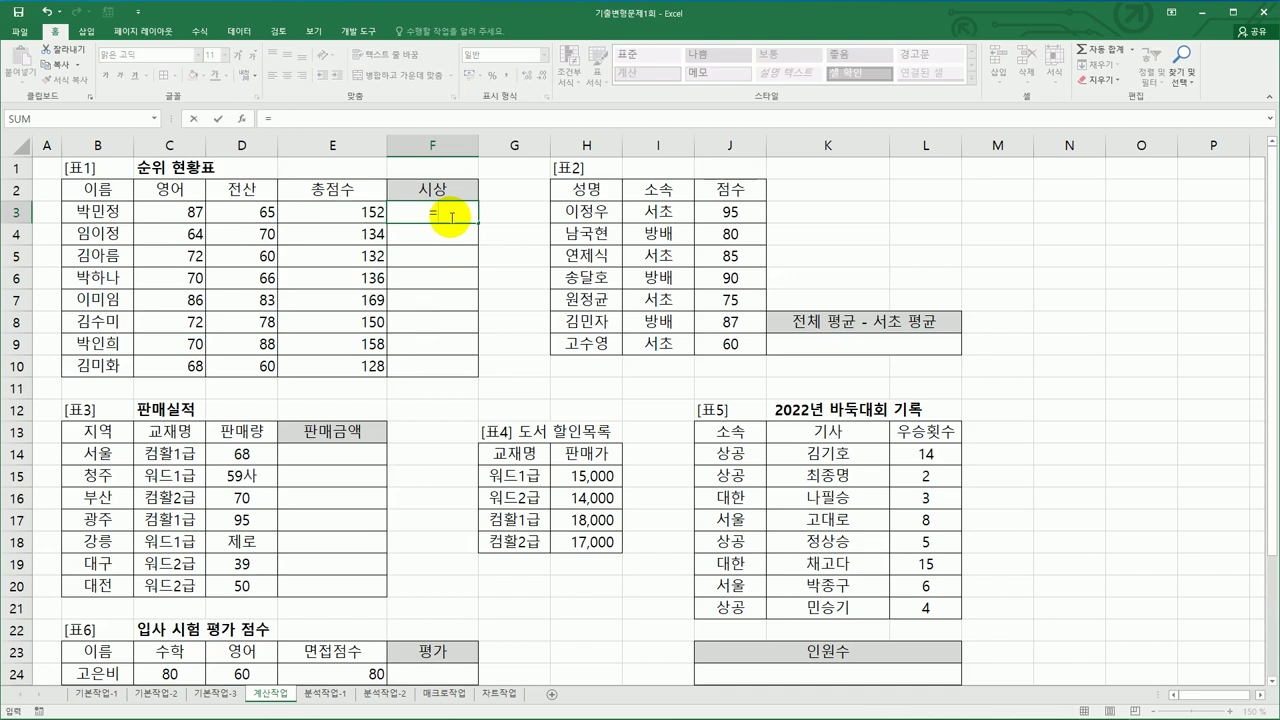
{"action": "type", "text": "rakn"}
{"action": "key", "text": "BackSpace"}
{"action": "key", "text": "BackSpace"}
{"action": "type", "text": "n"}
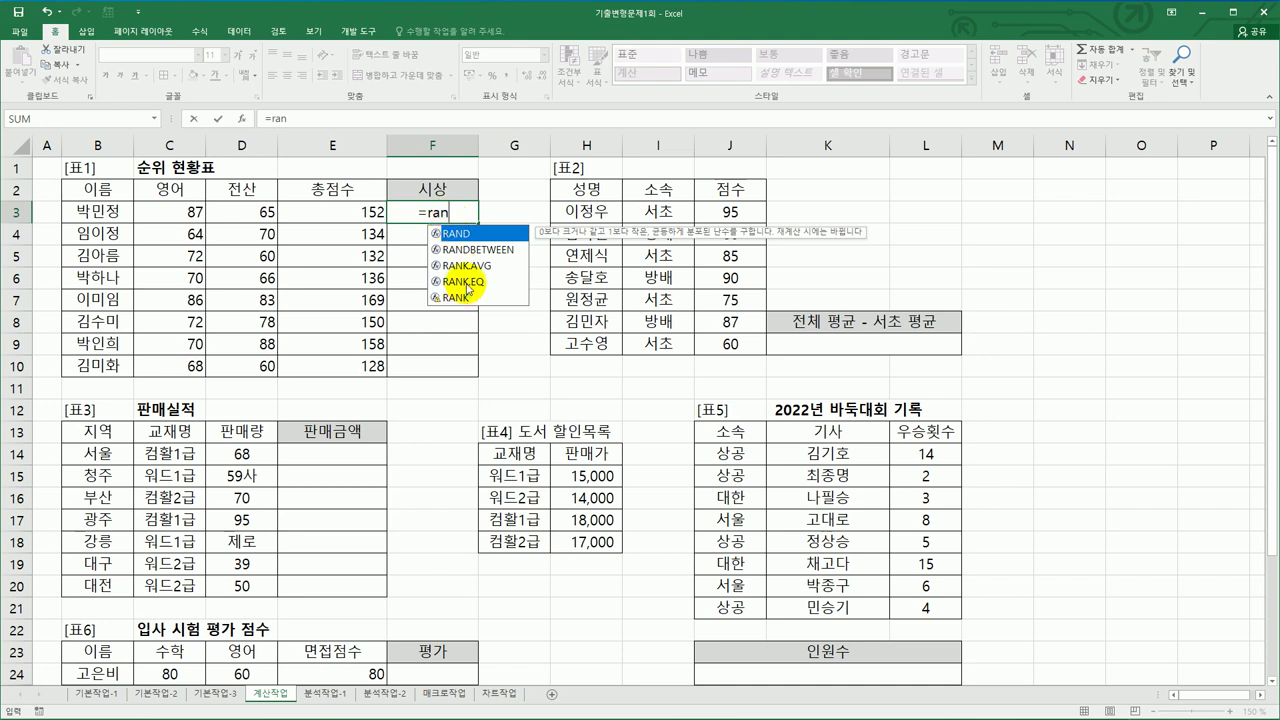
{"action": "double_click", "coordinate": [462, 281]}
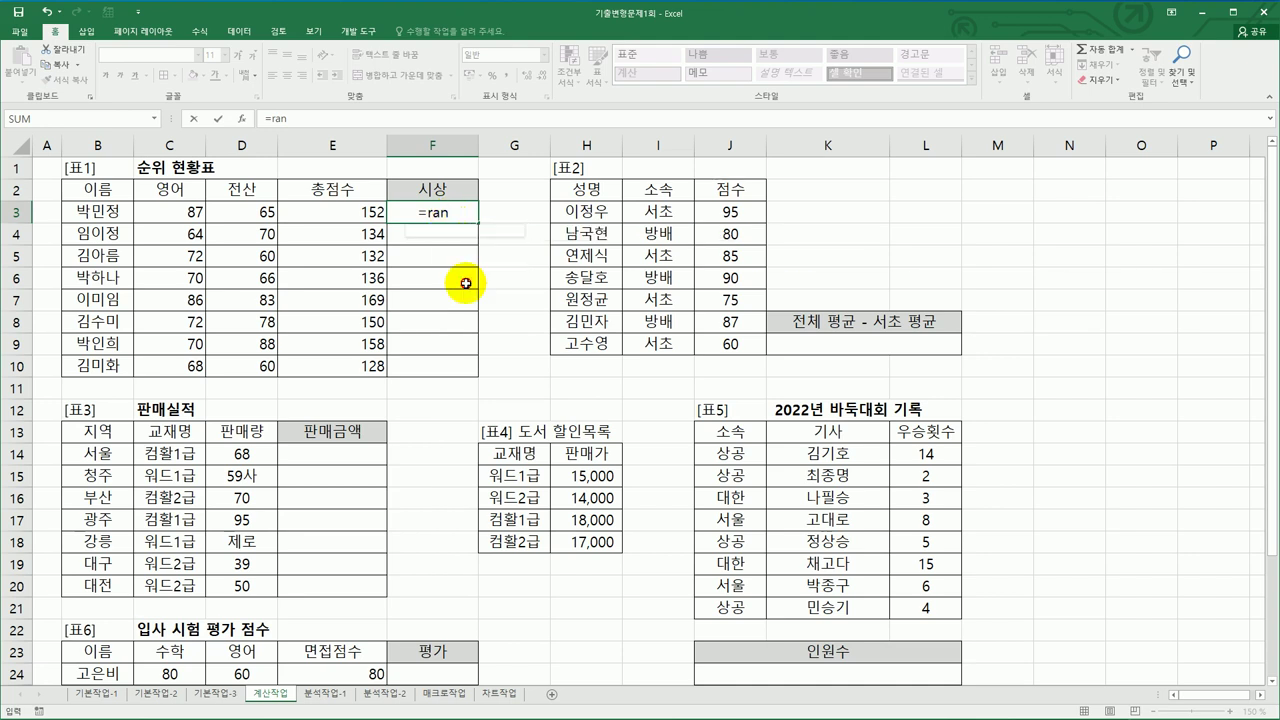
{"action": "left_click", "coordinate": [347, 211]}
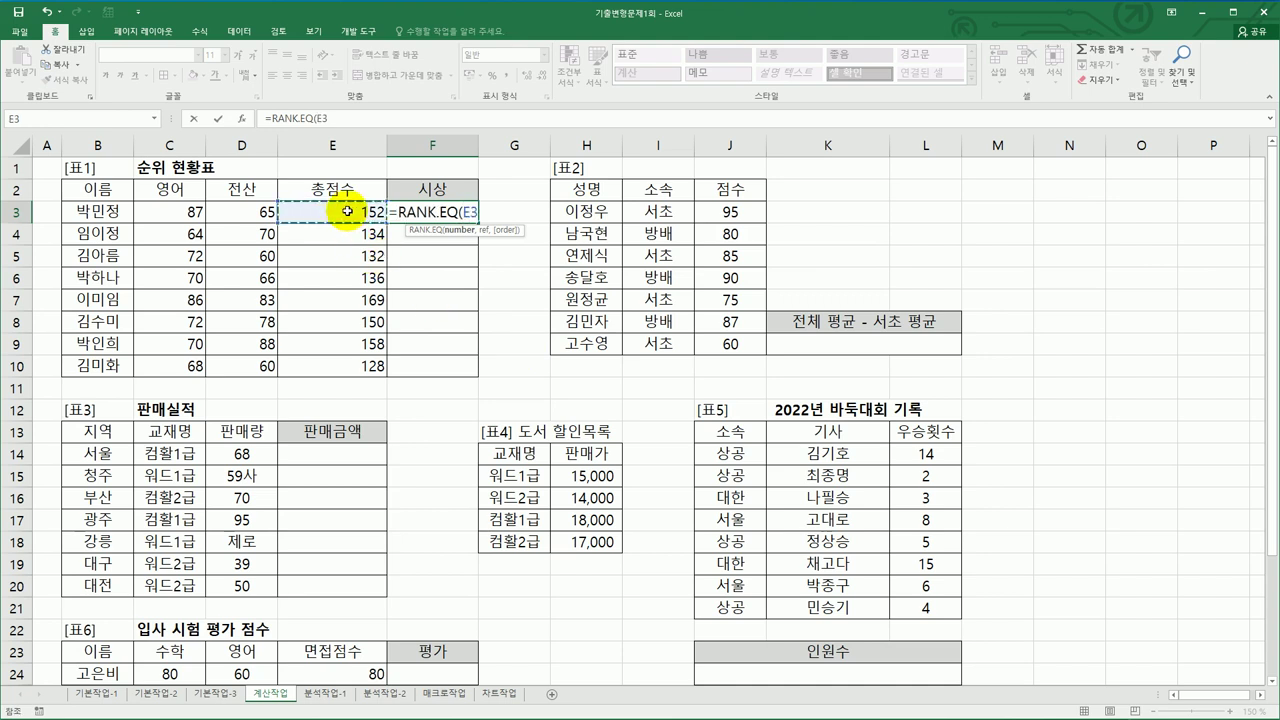
{"action": "type", "text": ","}
{"action": "left_click_drag", "start_coordinate": [285, 212], "coordinate": [300, 363]}
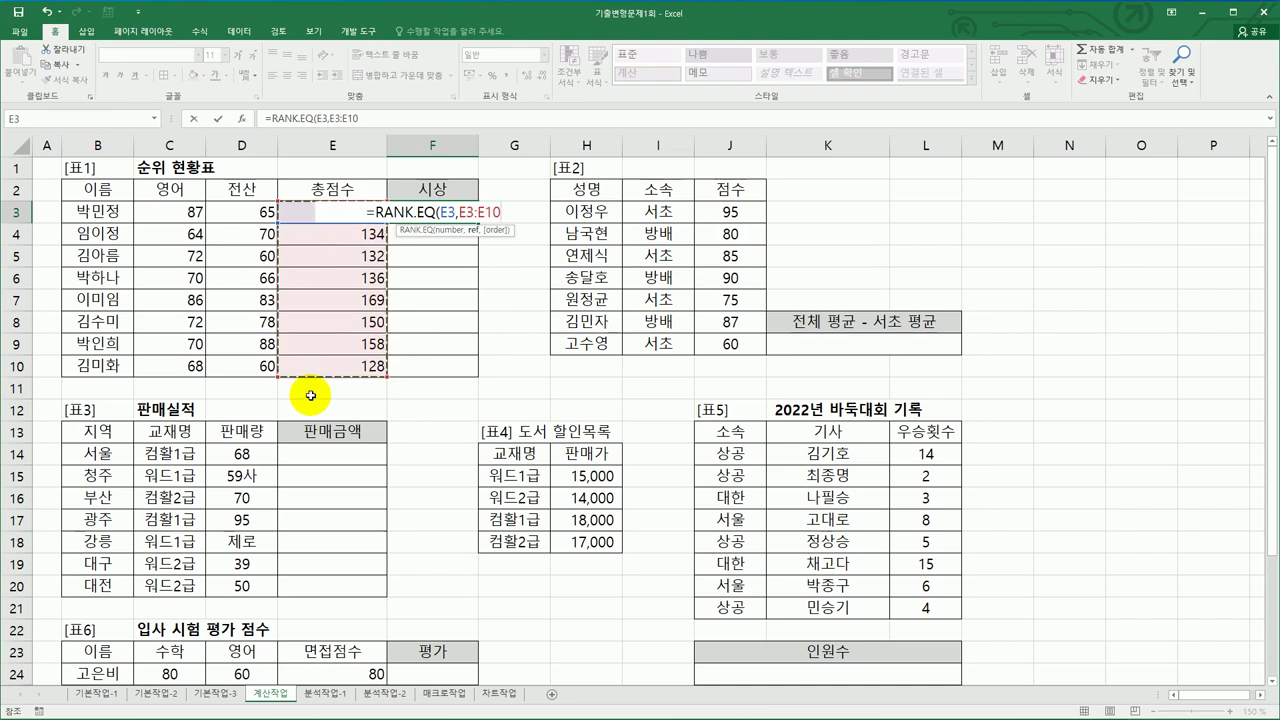
{"action": "key", "text": "F4"}
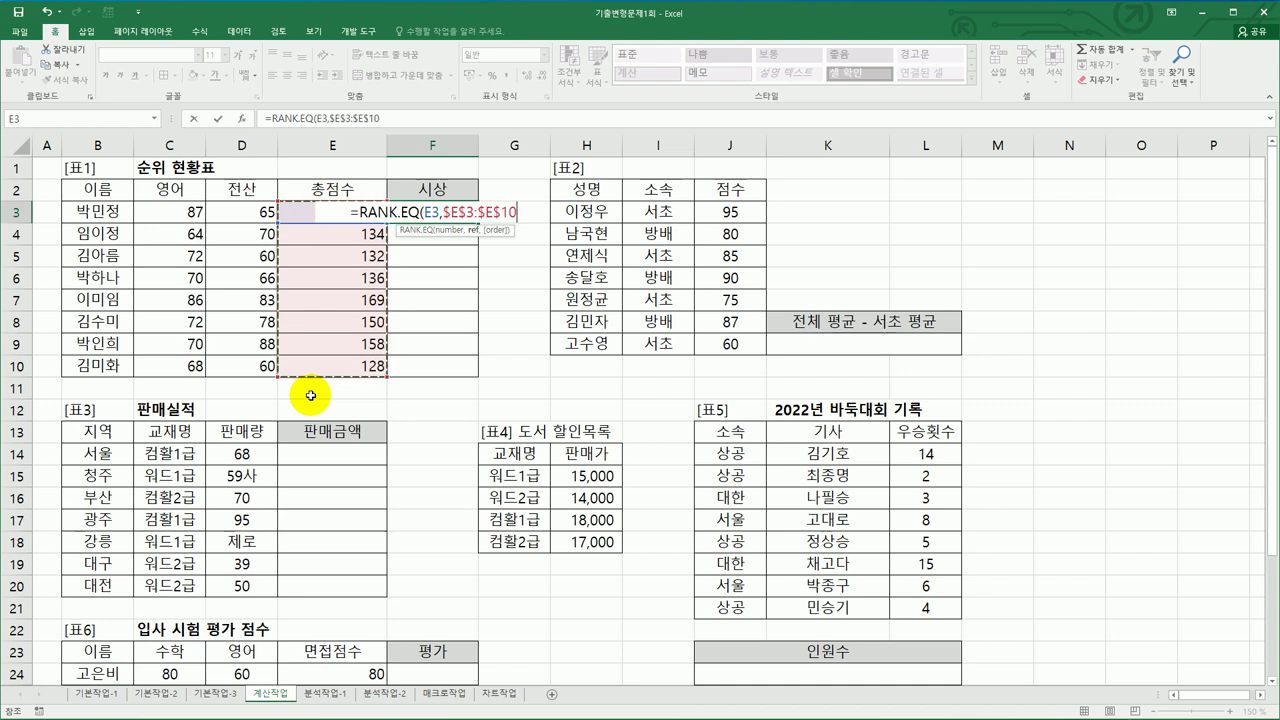
{"action": "type", "text": ","}
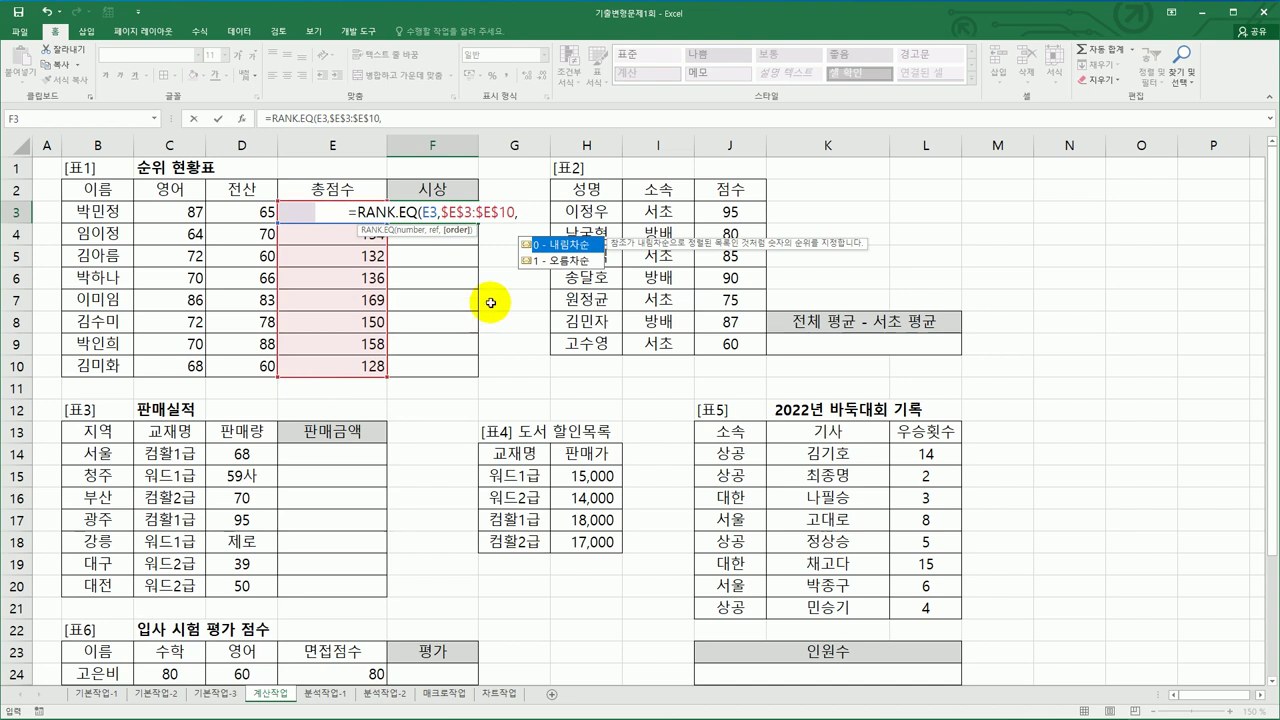
{"action": "double_click", "coordinate": [569, 245]}
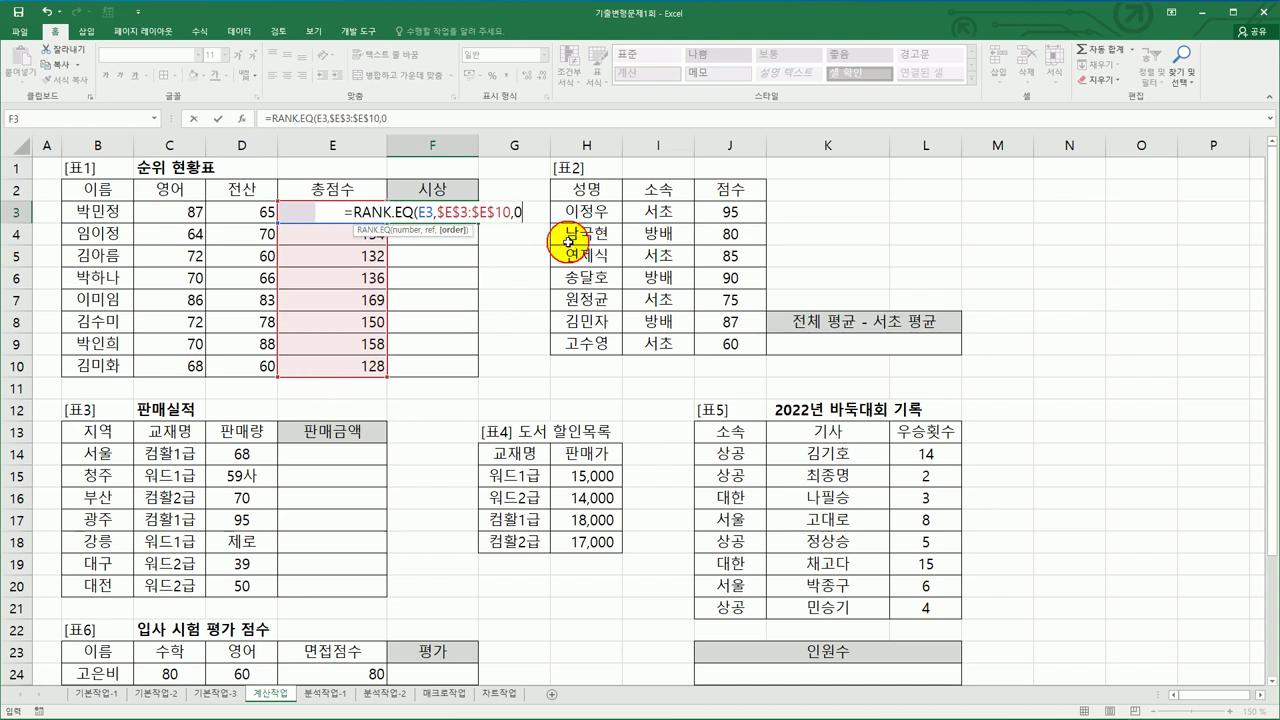
{"action": "type", "text": ")"}
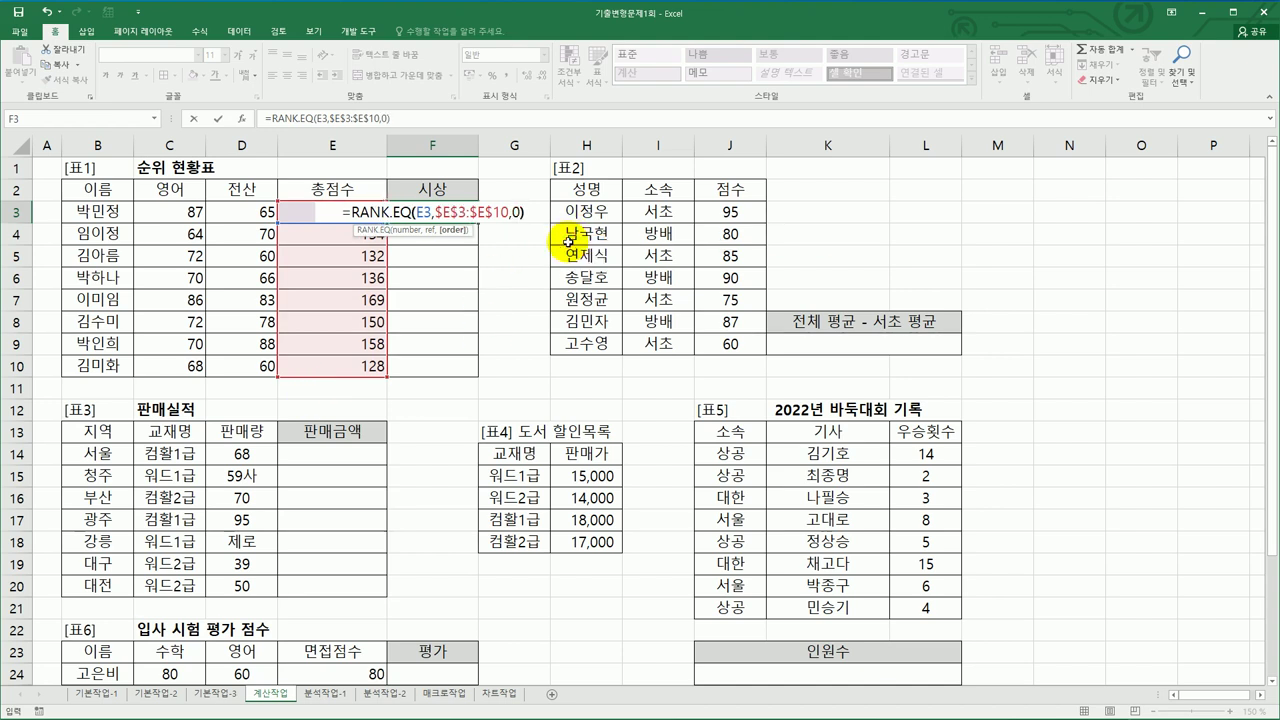
{"action": "key", "text": "Return"}
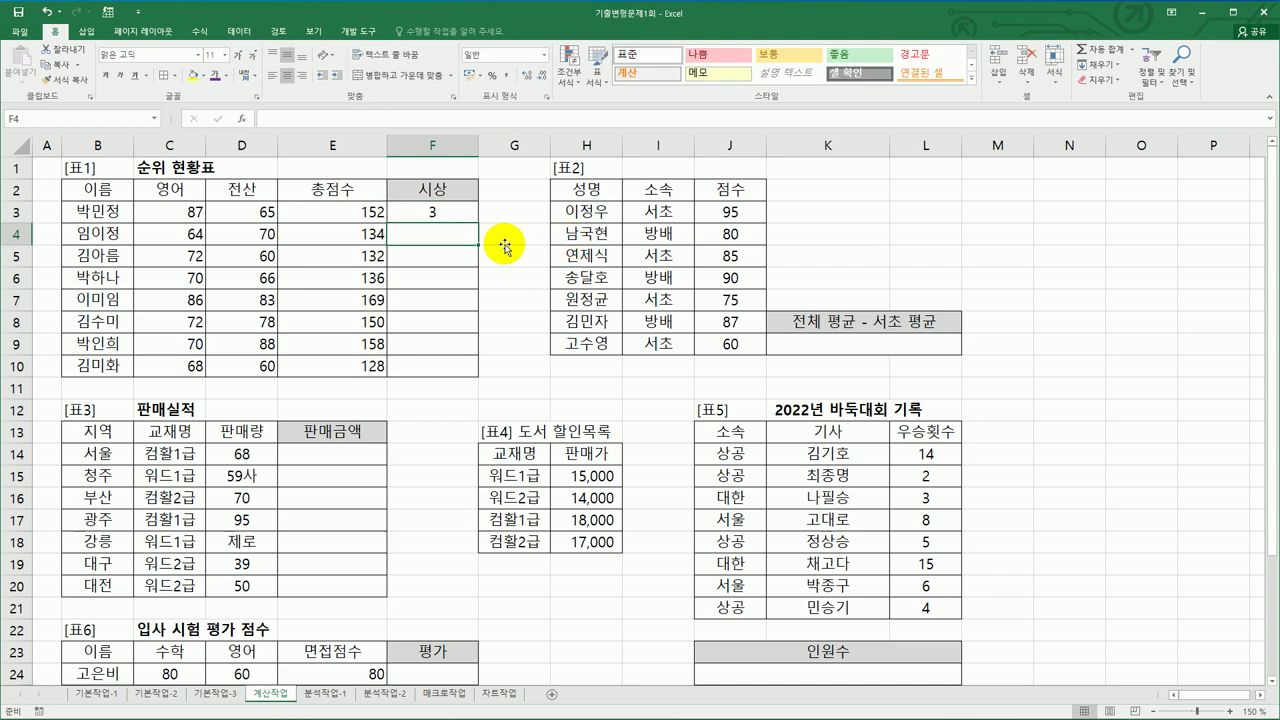
Step: Fill the rank formula from F3 down through F10
{"action": "left_click", "coordinate": [458, 212]}
{"action": "left_click_drag", "start_coordinate": [478, 222], "coordinate": [463, 370]}
{"action": "double_click", "coordinate": [445, 212]}
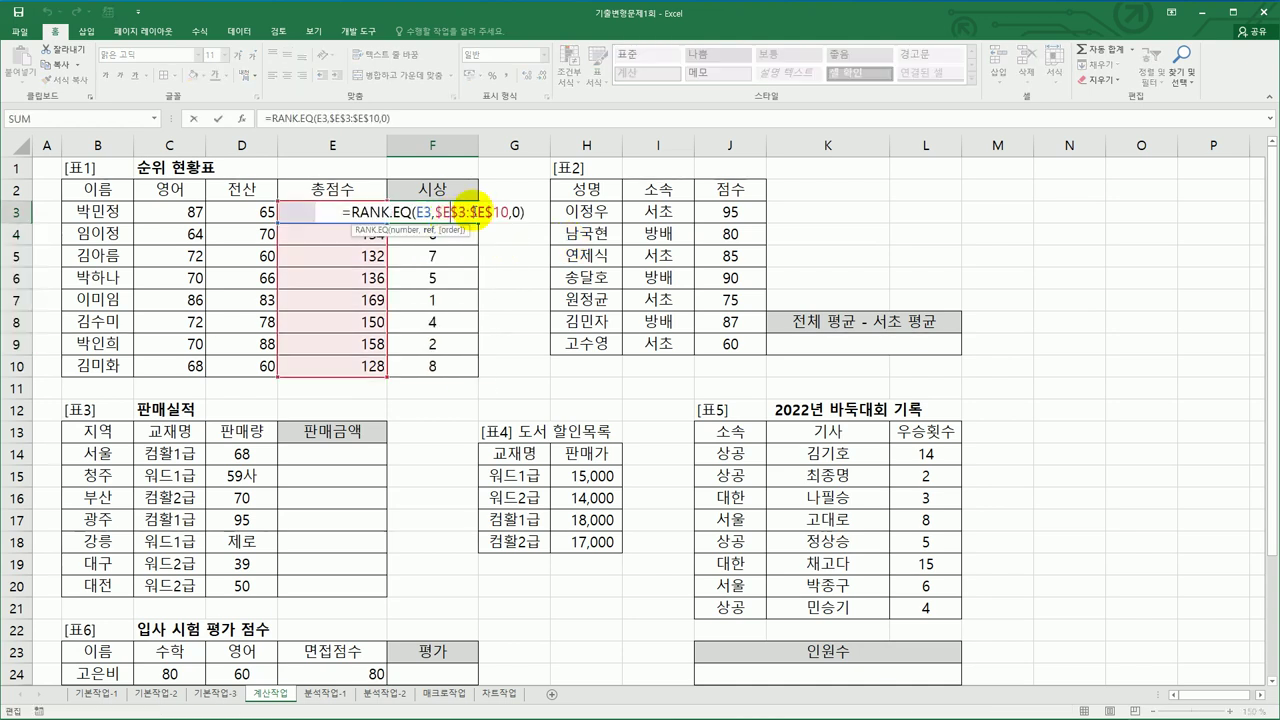
{"action": "left_click", "coordinate": [450, 212]}
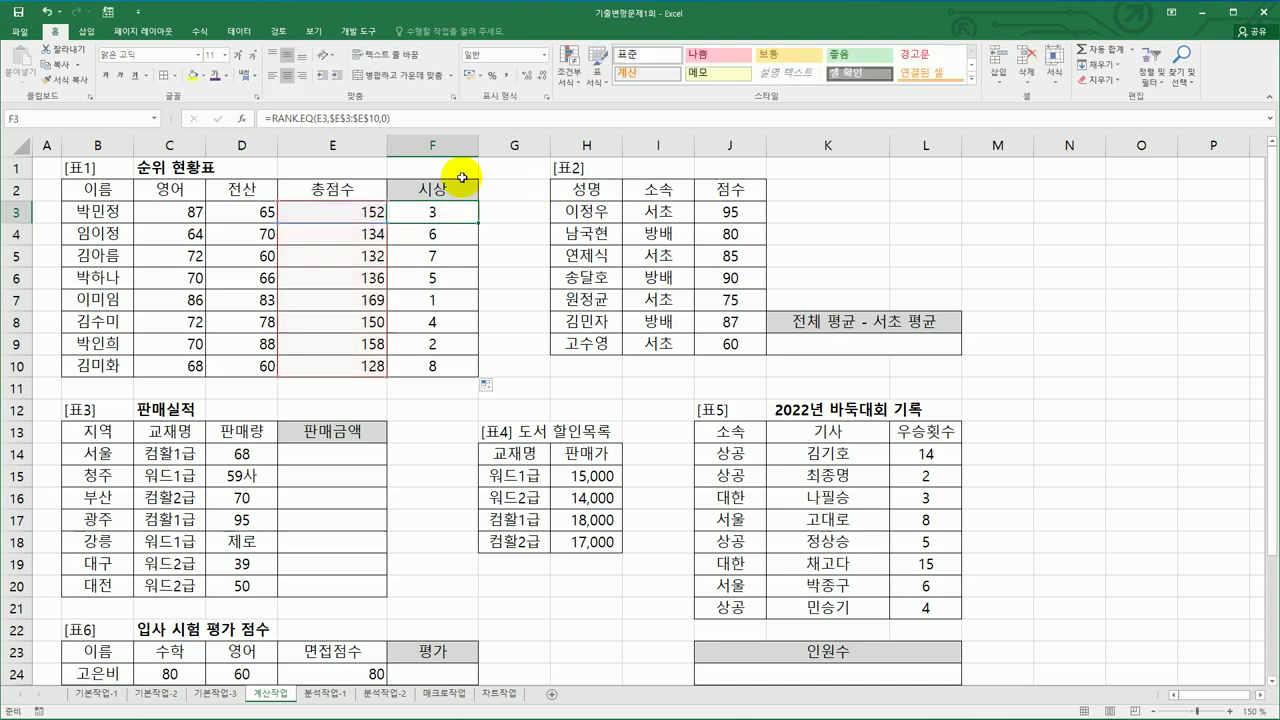
Step: Examine the RANK.EQ formula in F3 and the ranks across F3:F10
{"action": "left_click", "coordinate": [432, 121]}
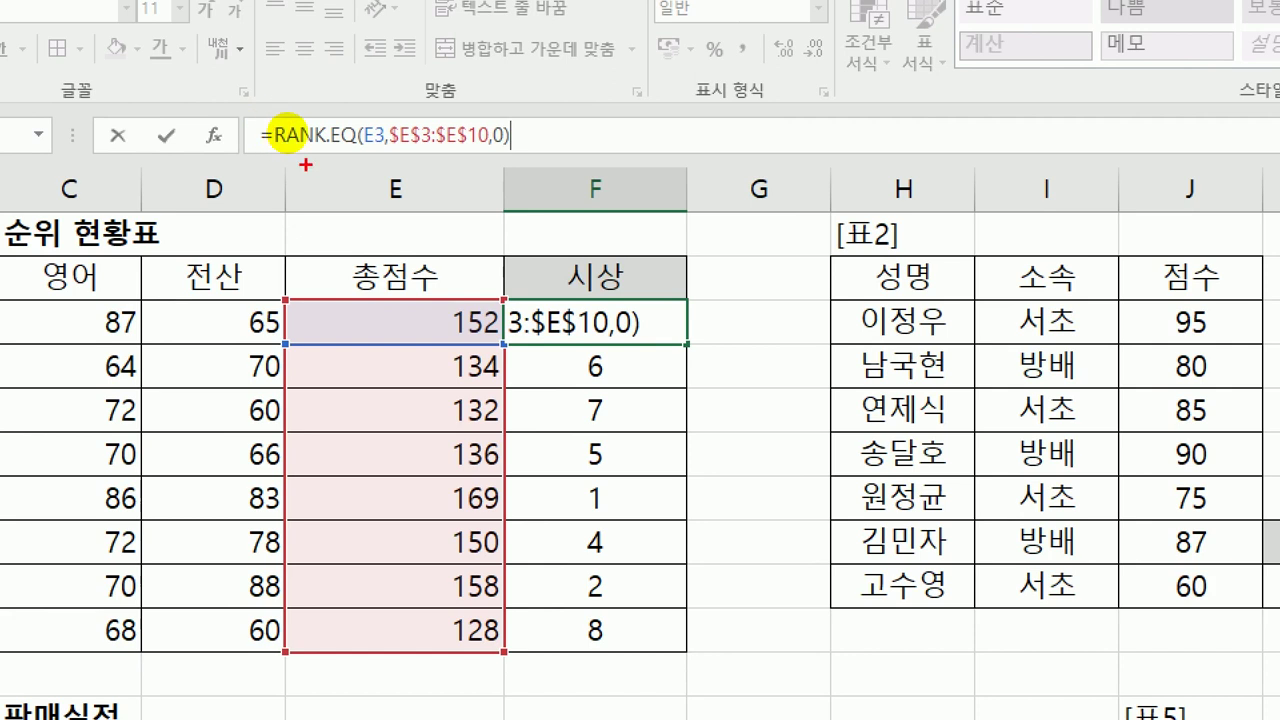
{"action": "mouse_move", "coordinate": [347, 306]}
{"action": "left_mouse_down"}
{"action": "mouse_move", "coordinate": [382, 343]}
{"action": "mouse_move", "coordinate": [498, 332]}
{"action": "mouse_move", "coordinate": [380, 300]}
{"action": "mouse_move", "coordinate": [352, 318]}
{"action": "mouse_move", "coordinate": [329, 700]}
{"action": "mouse_move", "coordinate": [565, 340]}
{"action": "mouse_move", "coordinate": [380, 215]}
{"action": "mouse_move", "coordinate": [265, 330]}
{"action": "left_mouse_up"}
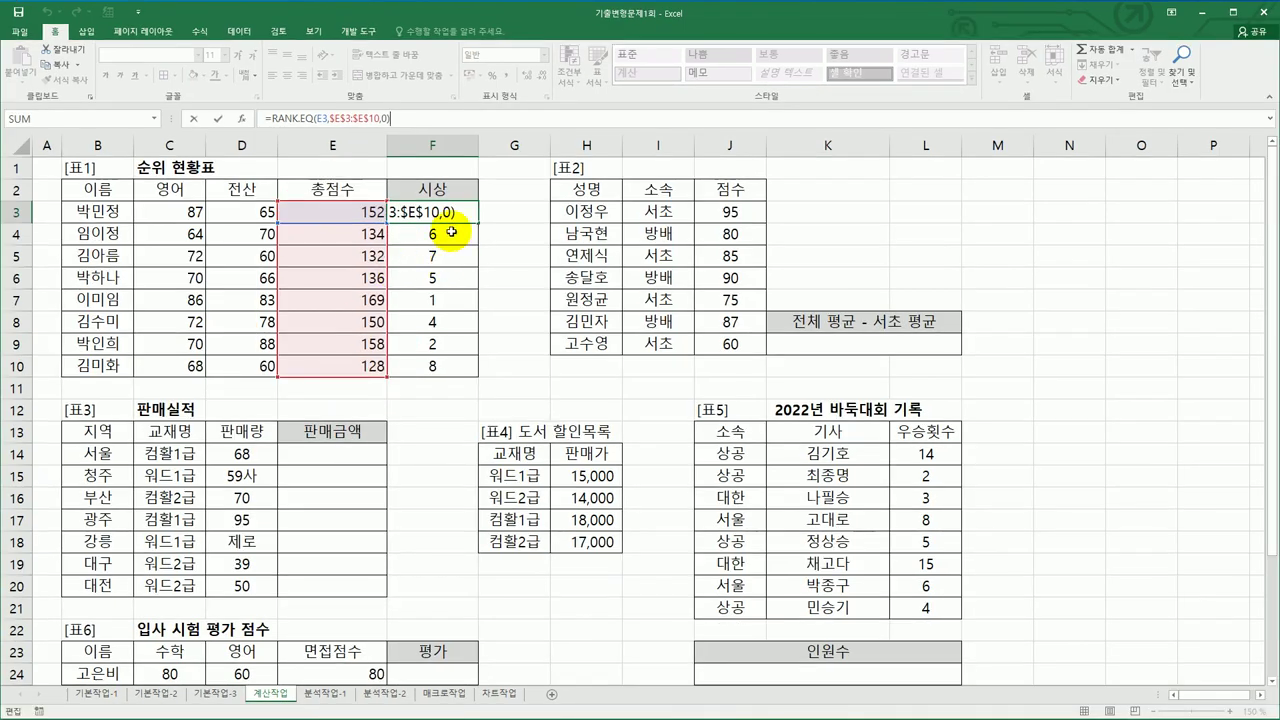
{"action": "key", "text": "ctrl+Return"}
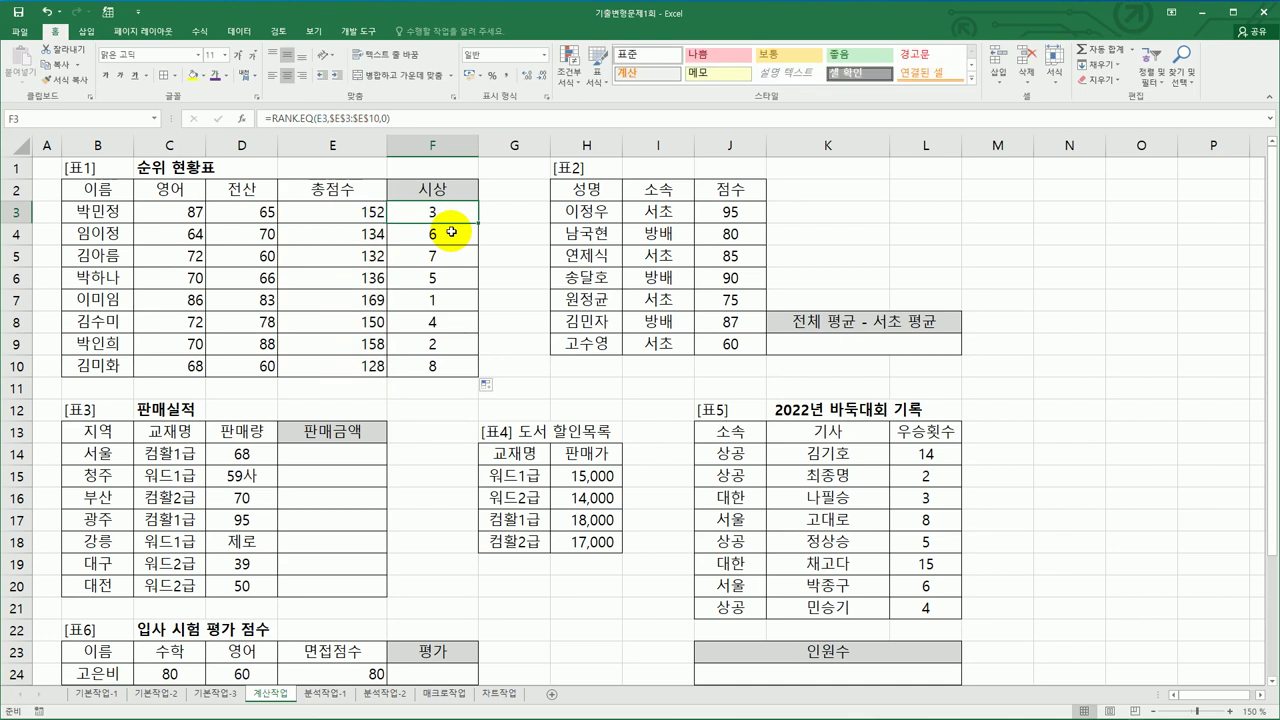
{"action": "left_click_drag", "start_coordinate": [440, 364], "coordinate": [431, 216]}
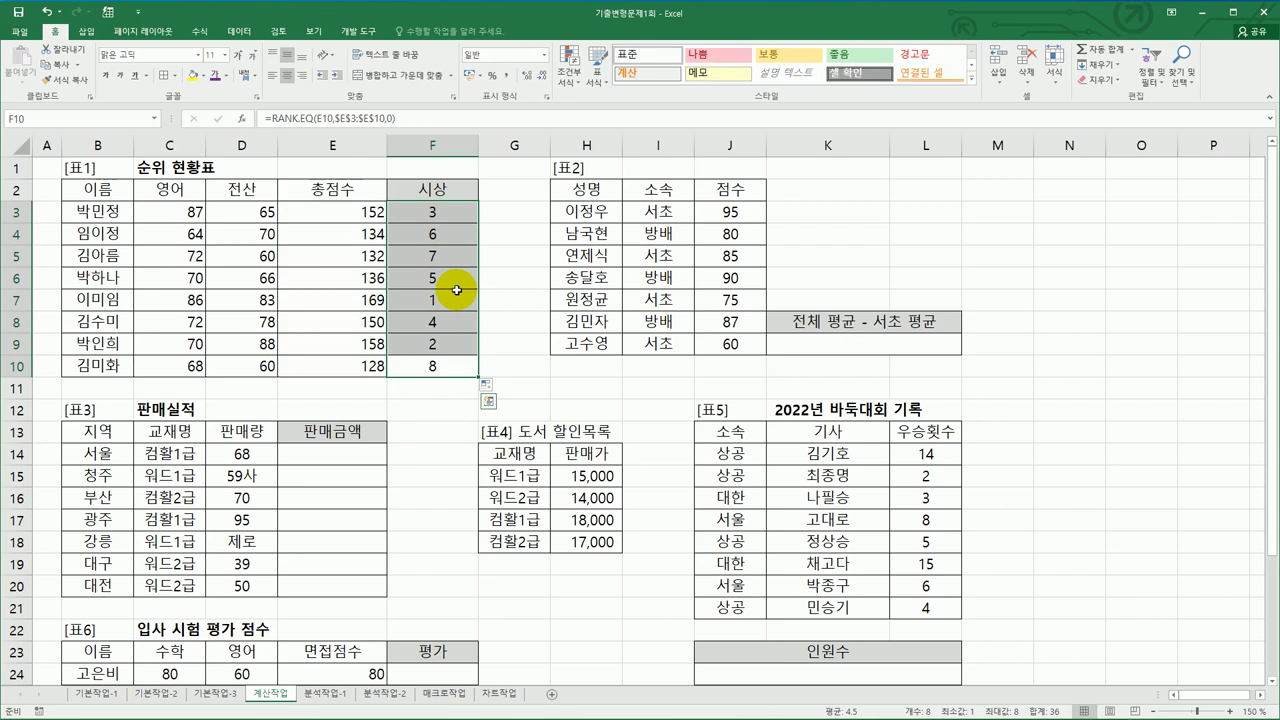
{"action": "left_click", "coordinate": [439, 212]}
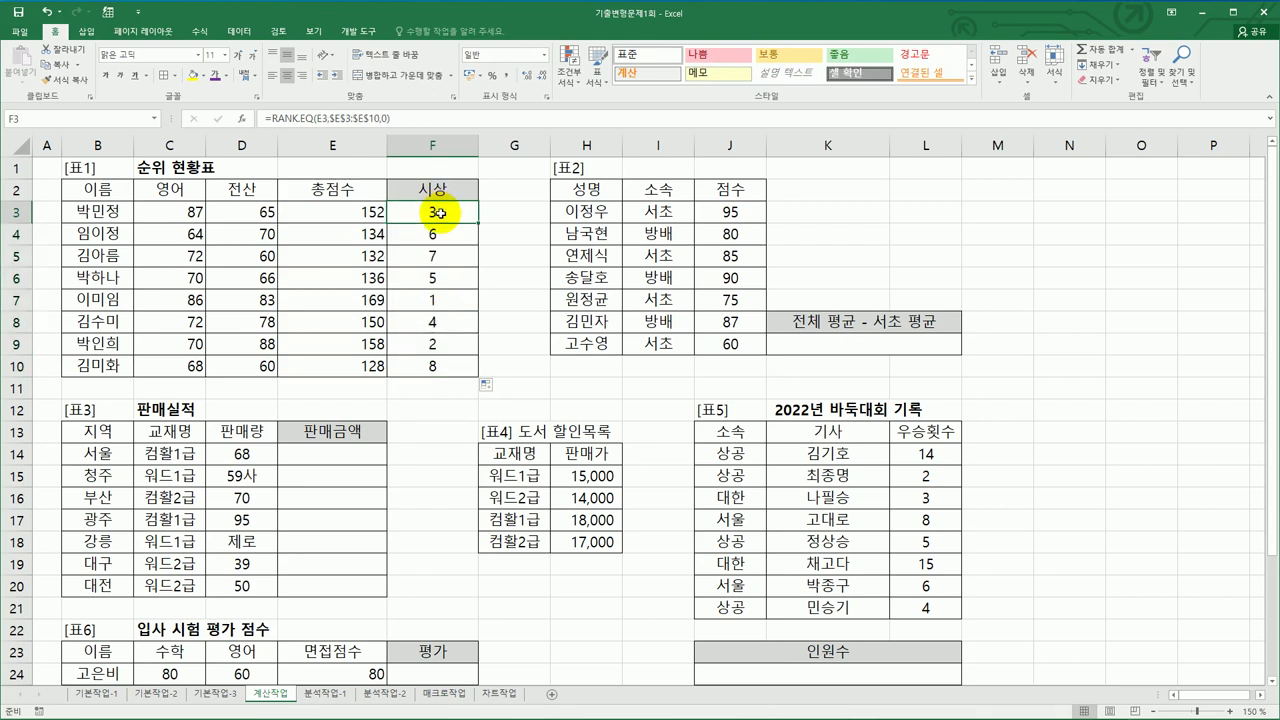
Step: Wrap the RANK.EQ formula in F3 in a CHOOSE function, using the rank as its index number
{"action": "double_click", "coordinate": [423, 209]}
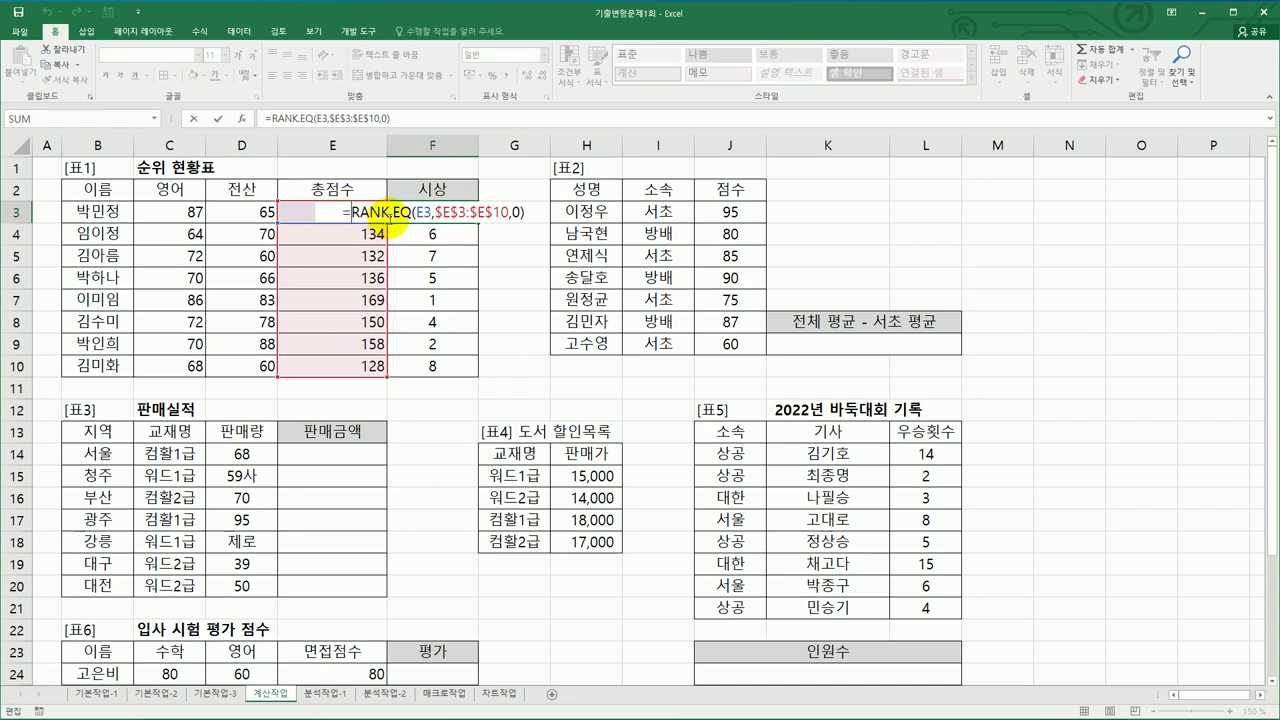
{"action": "type", "text": "choo"}
{"action": "key", "text": "Tab"}
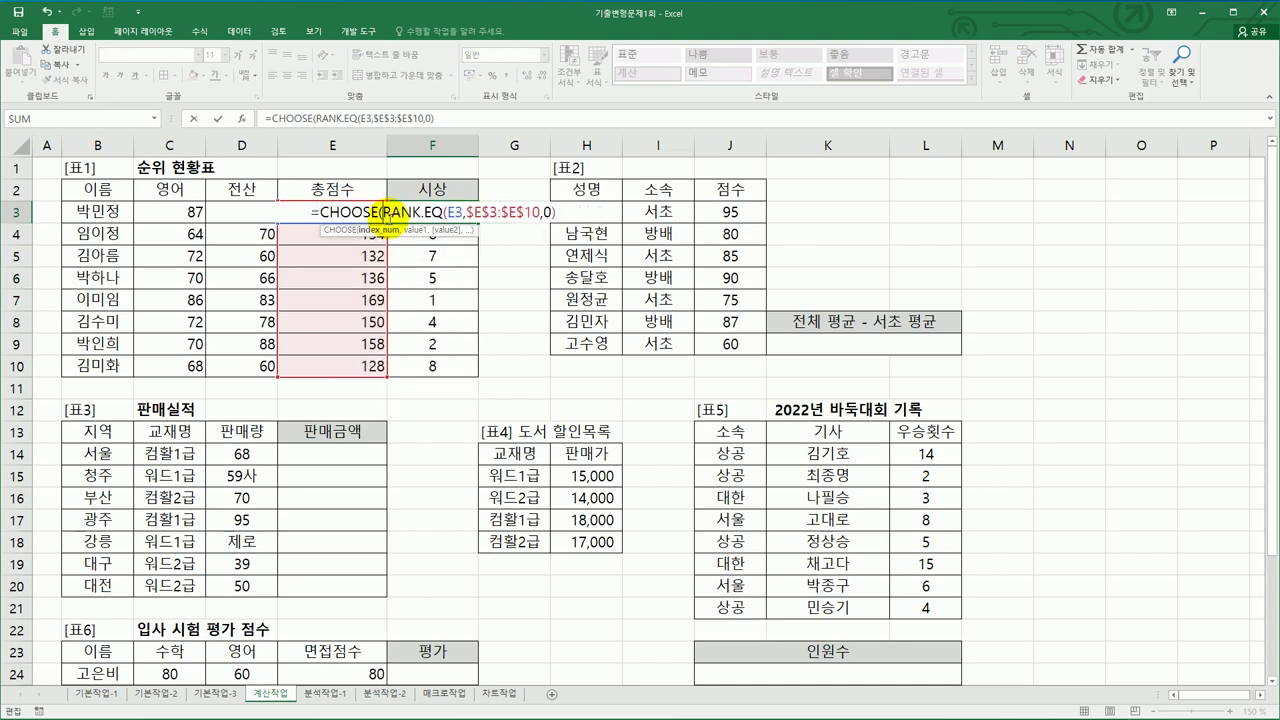
{"action": "left_click", "coordinate": [566, 213]}
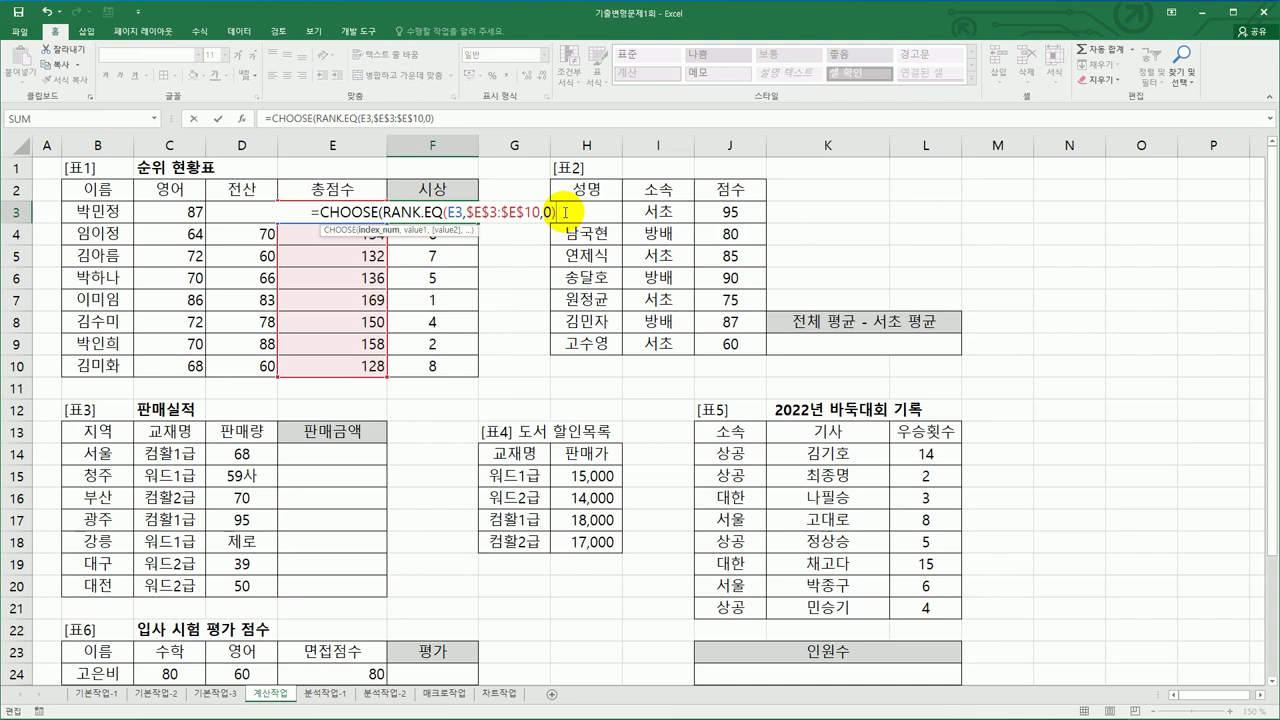
{"action": "type", "text": ","}
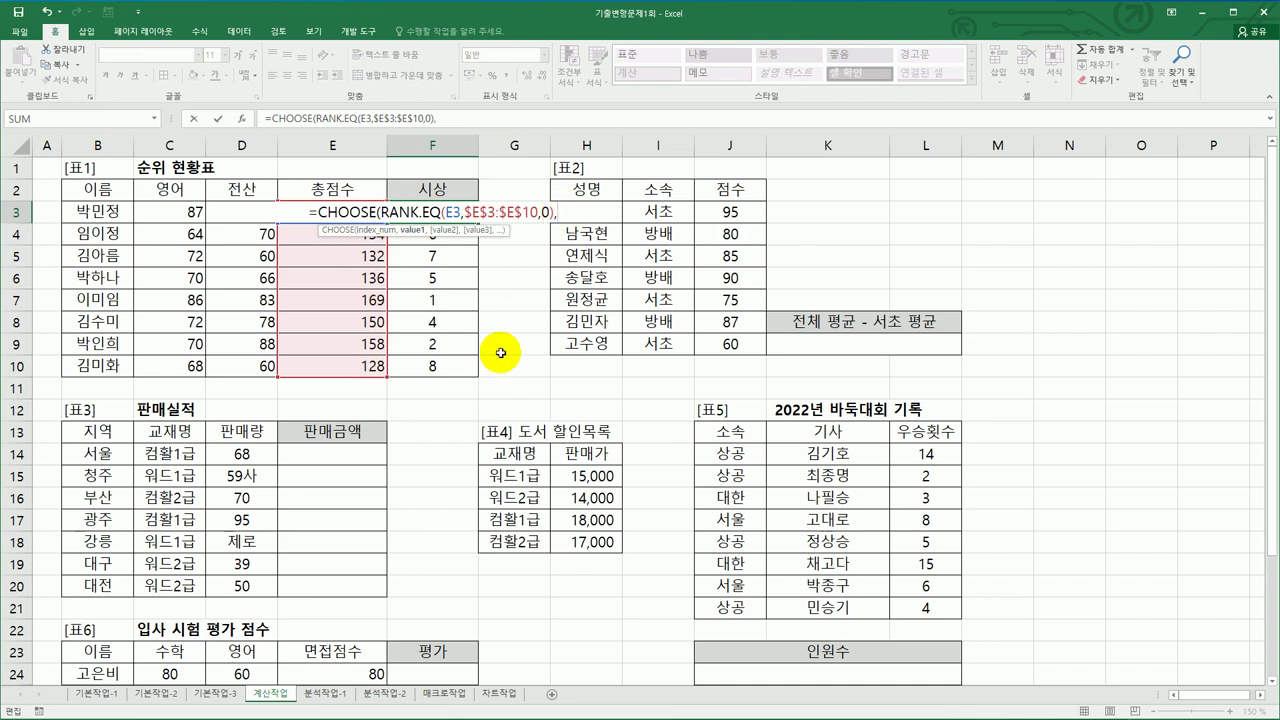
Step: Set the CHOOSE function's first four values in F3 to 대상, 금상, 은상 and 동상 through its function arguments
{"action": "left_click", "coordinate": [238, 117]}
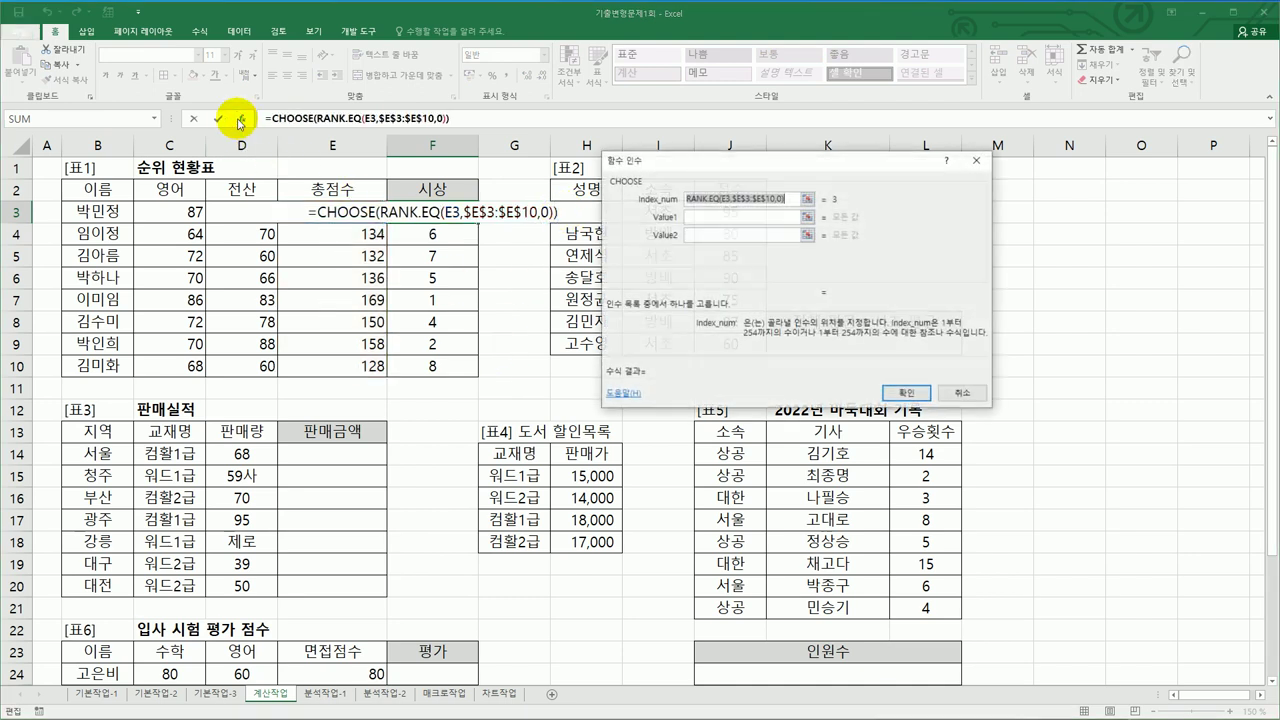
{"action": "left_click_drag", "start_coordinate": [775, 162], "coordinate": [823, 258]}
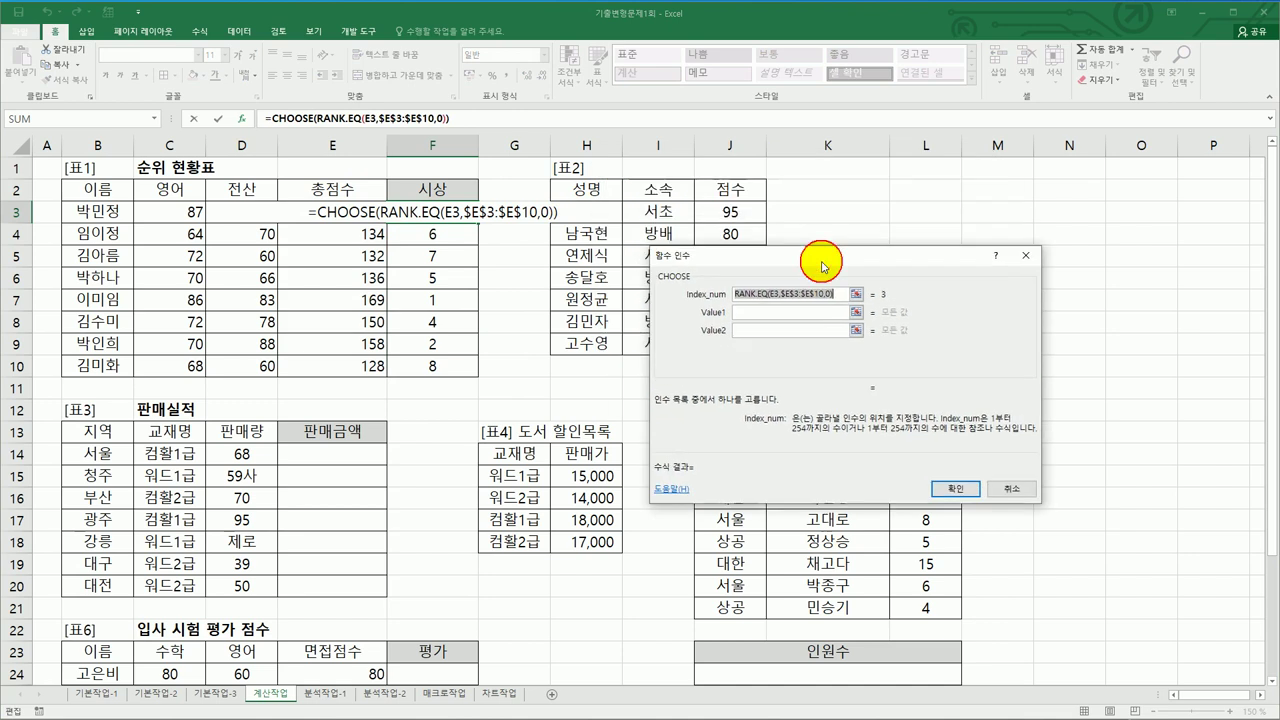
{"action": "left_click", "coordinate": [785, 311]}
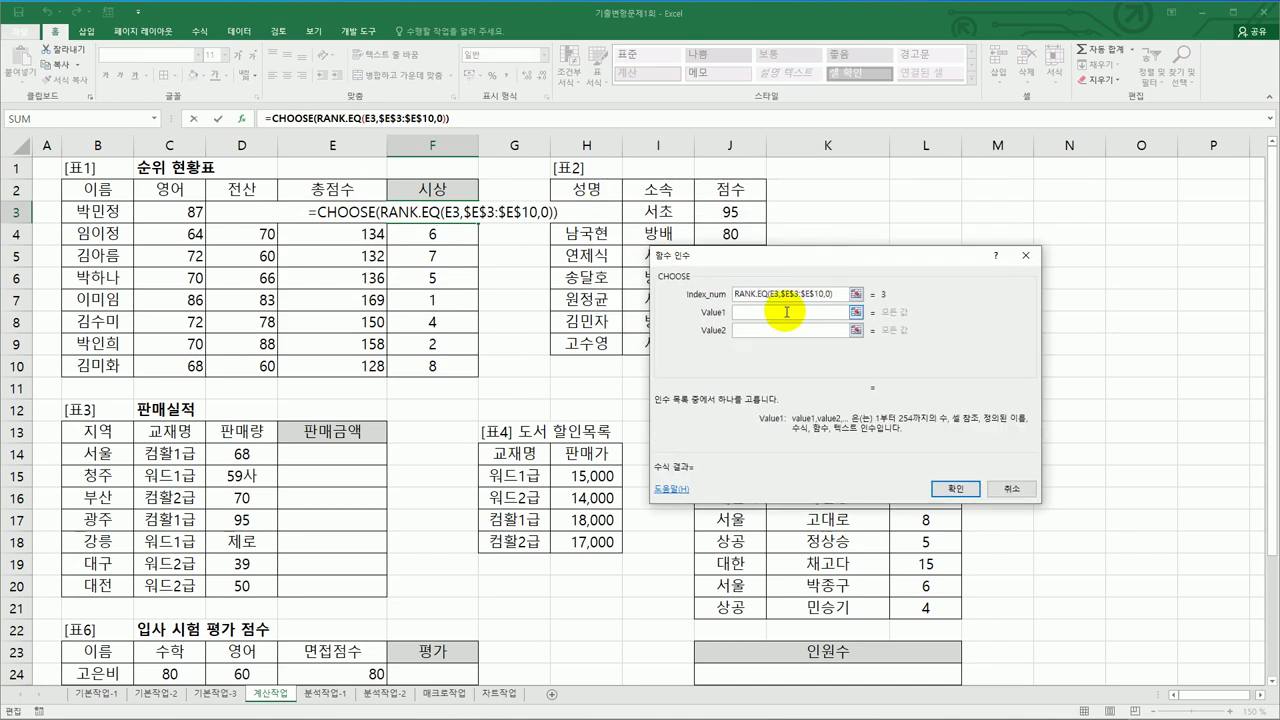
{"action": "type", "text": "대사"}
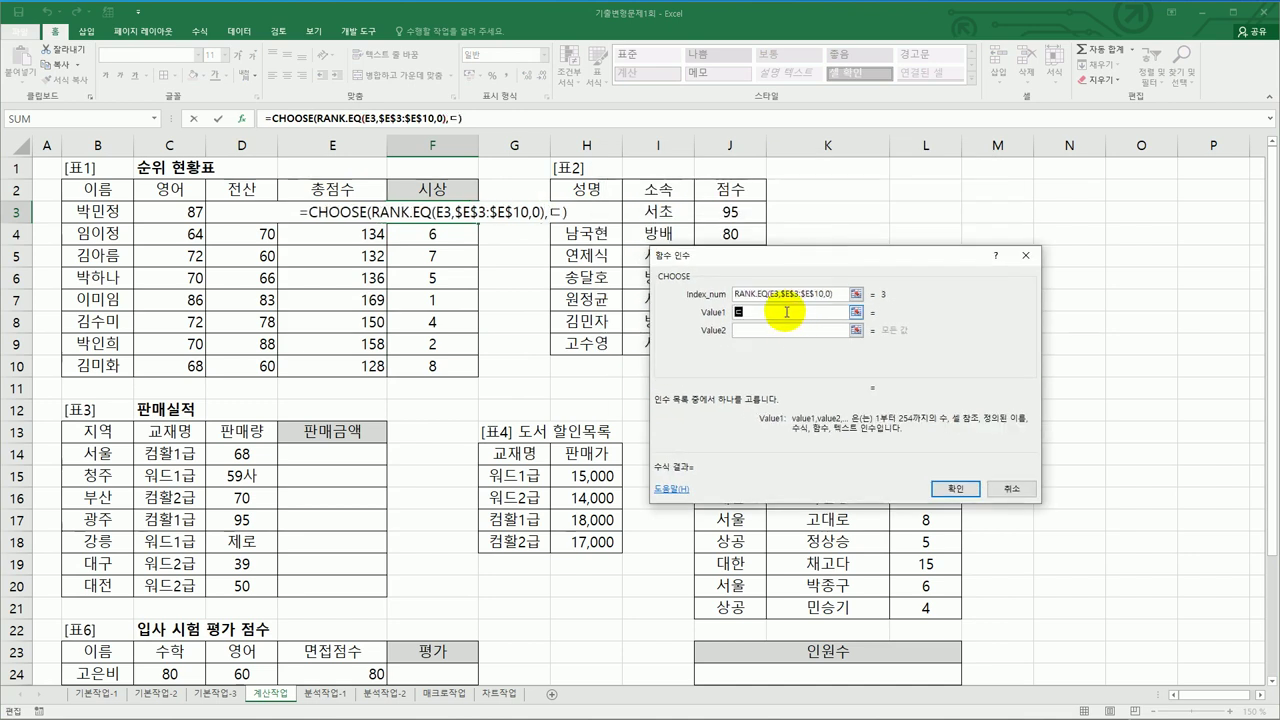
{"action": "type", "text": "ㅇ"}
{"action": "key", "text": "Tab"}
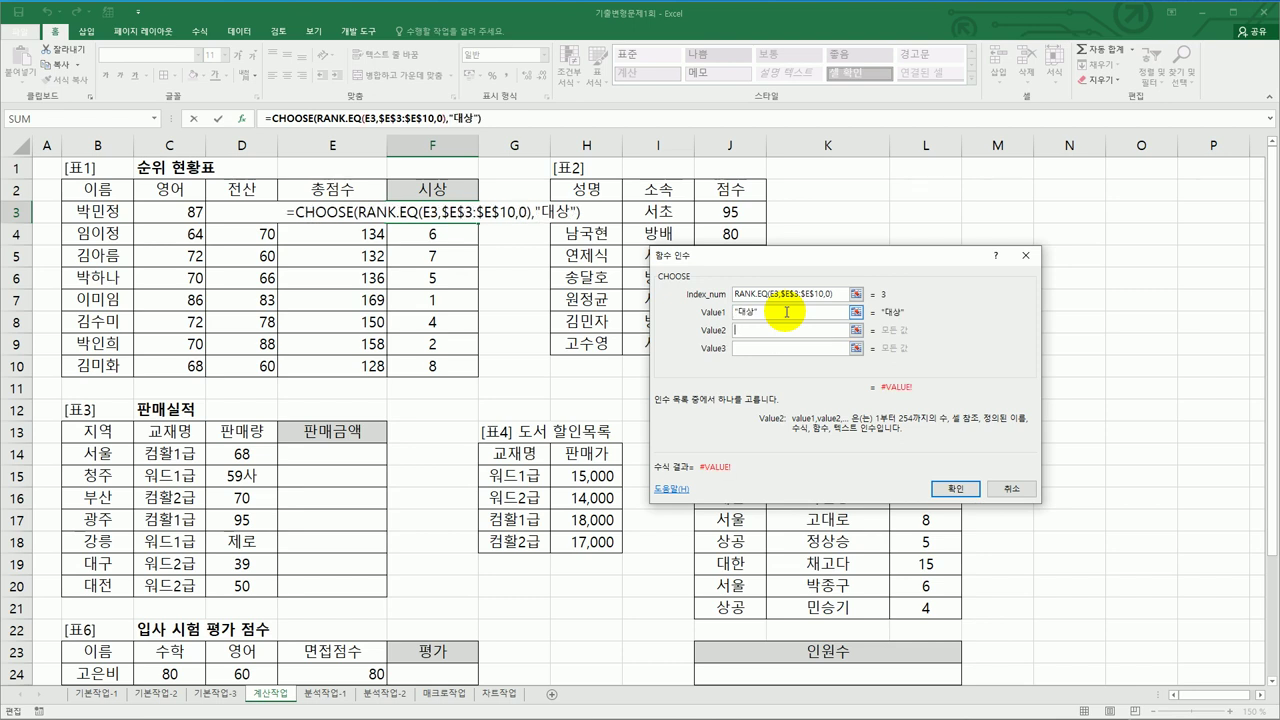
{"action": "type", "text": "금상"}
{"action": "key", "text": "Tab"}
{"action": "type", "text": "은상"}
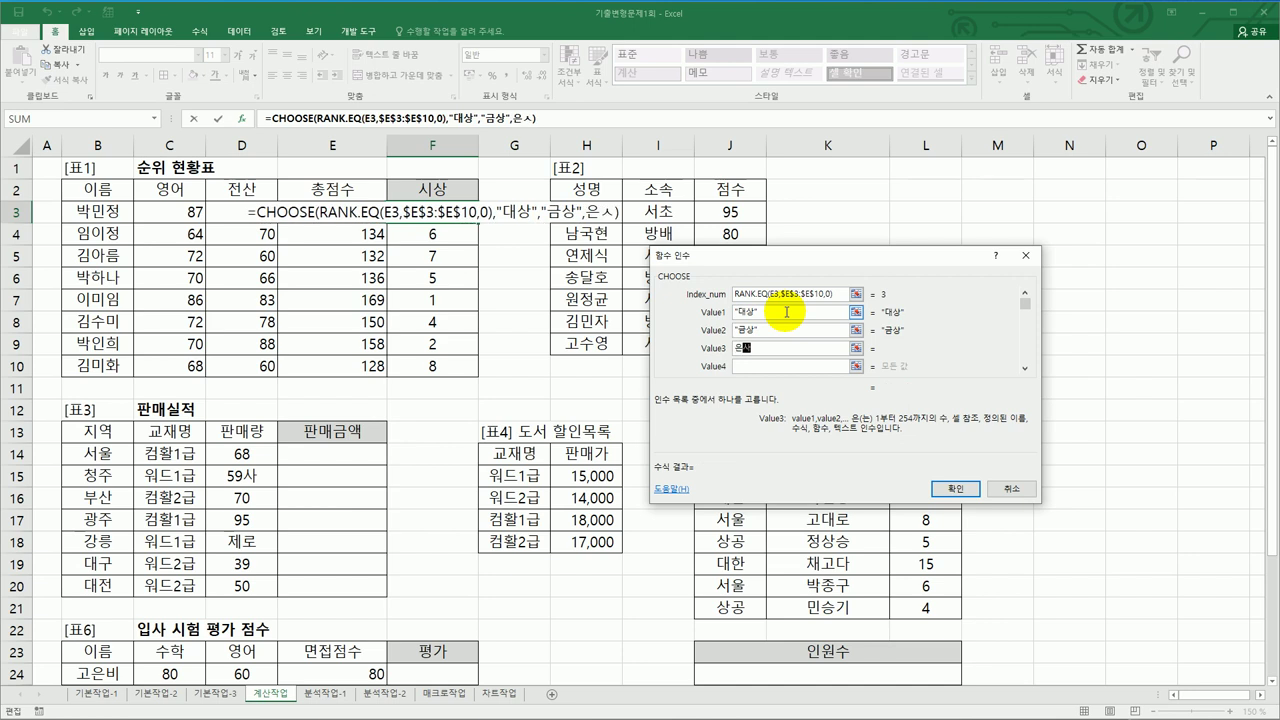
{"action": "key", "text": "Tab"}
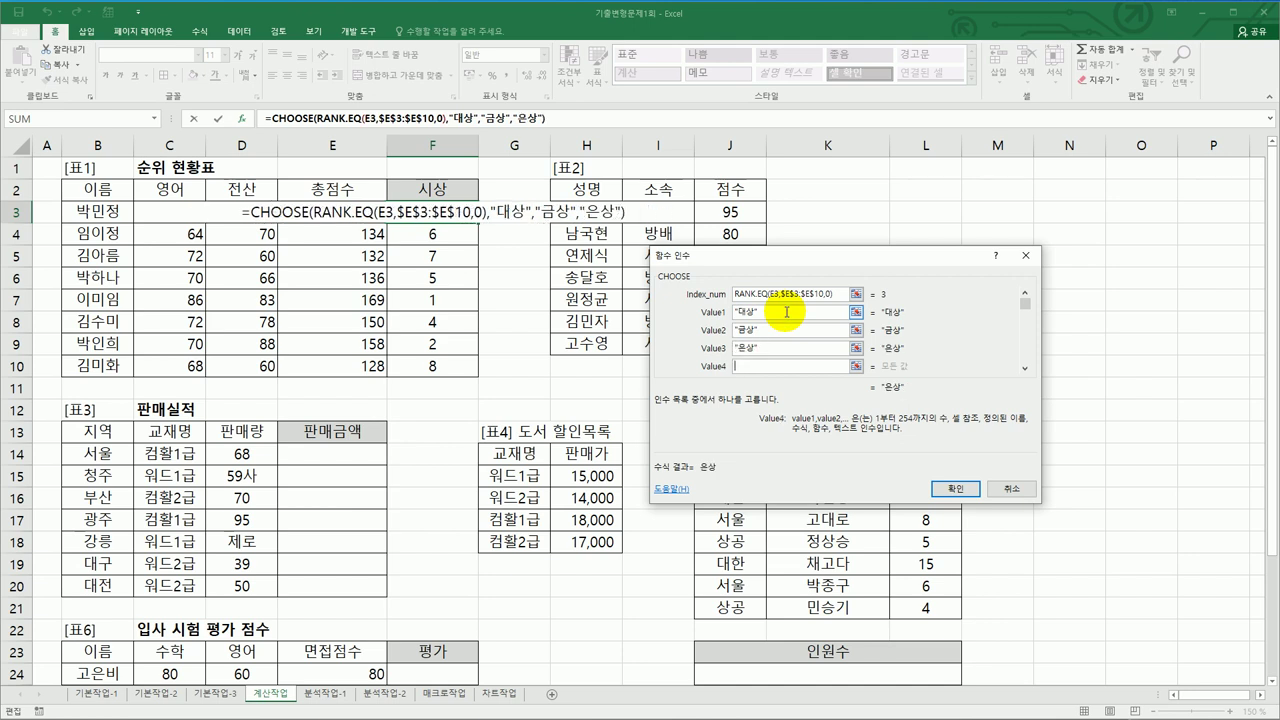
{"action": "type", "text": "동상"}
{"action": "key", "text": "Tab"}
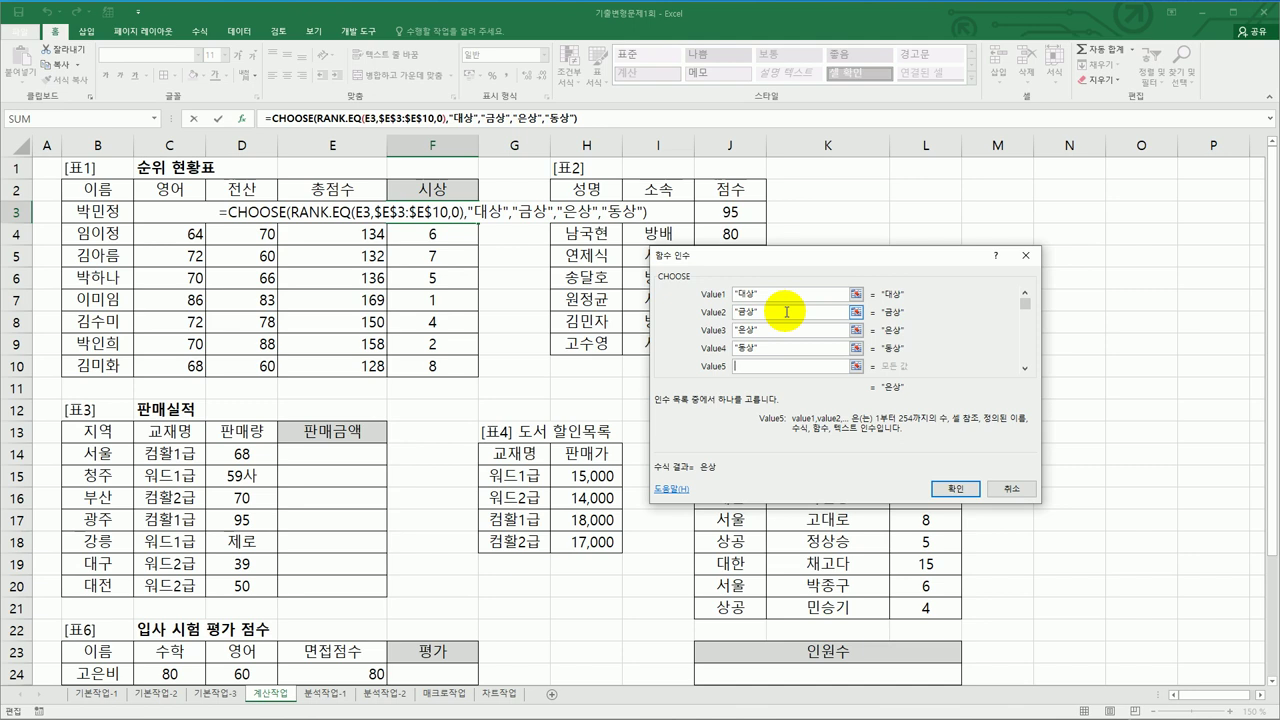
Step: Set CHOOSE values 5 through 8 to empty text "" and apply the formula to F3
{"action": "type", "text": "\"\""}
{"action": "key", "text": "Tab"}
{"action": "type", "text": "\"\""}
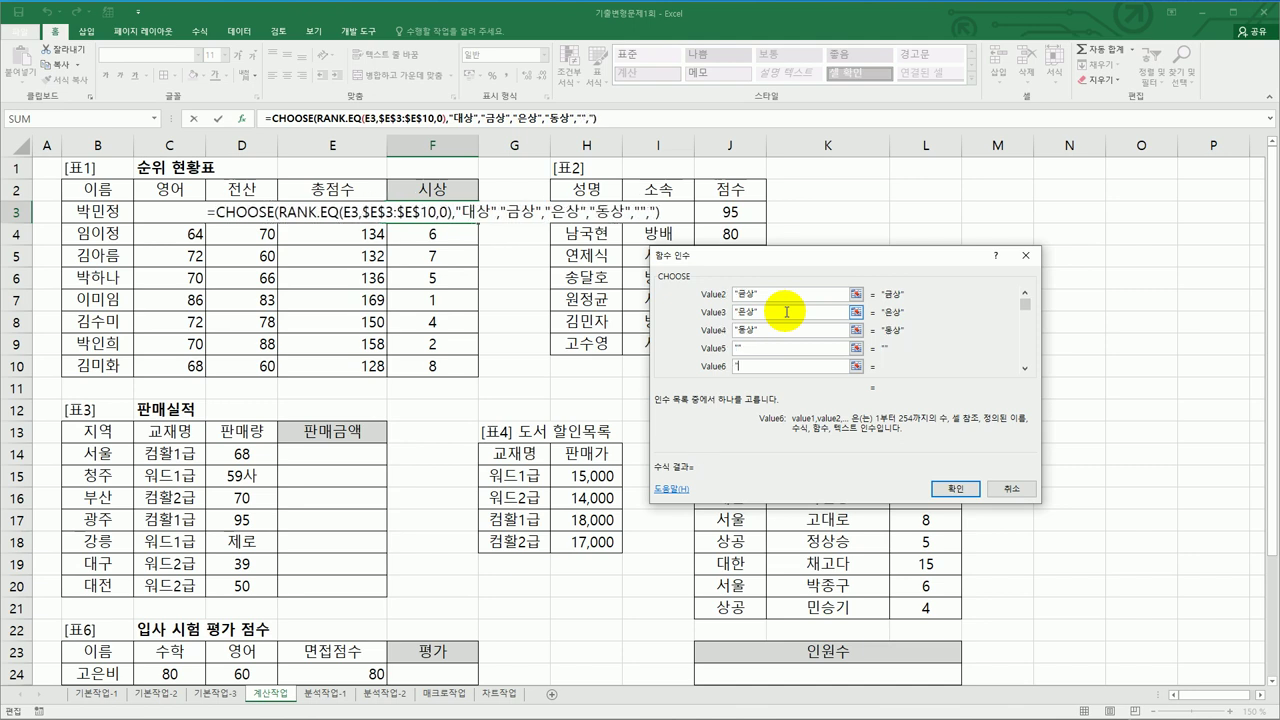
{"action": "key", "text": "Tab"}
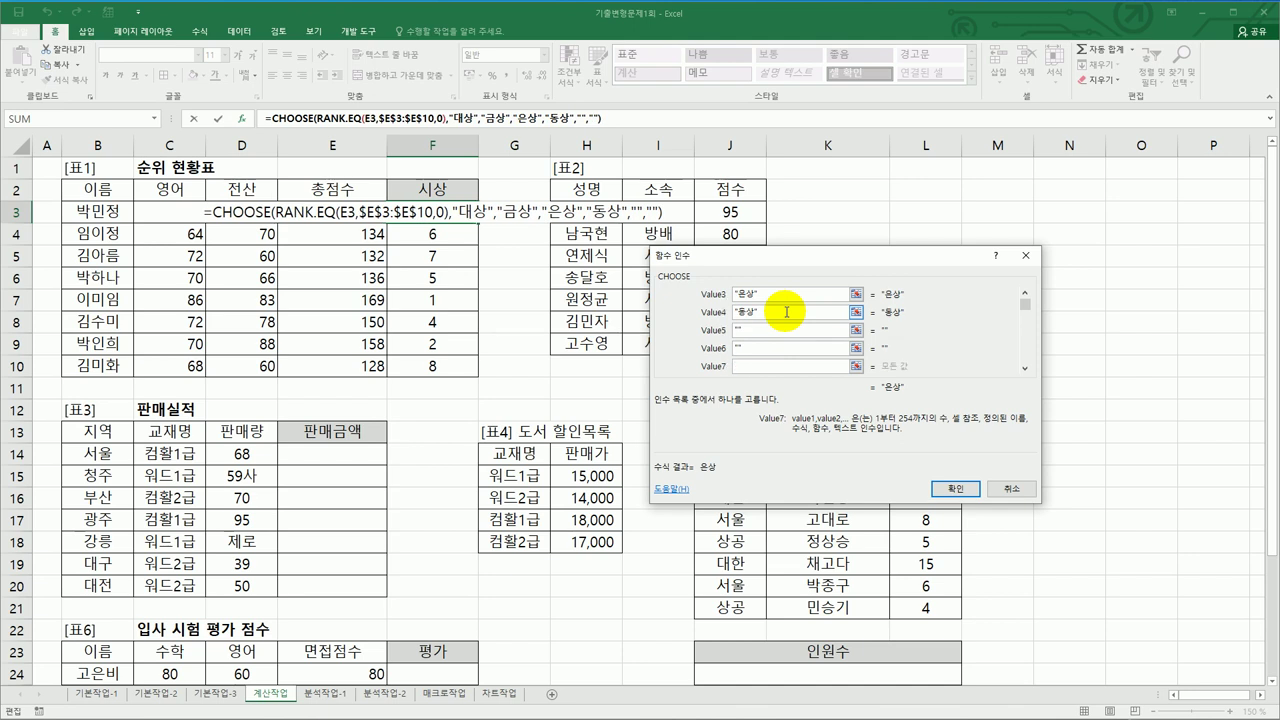
{"action": "type", "text": "\"\""}
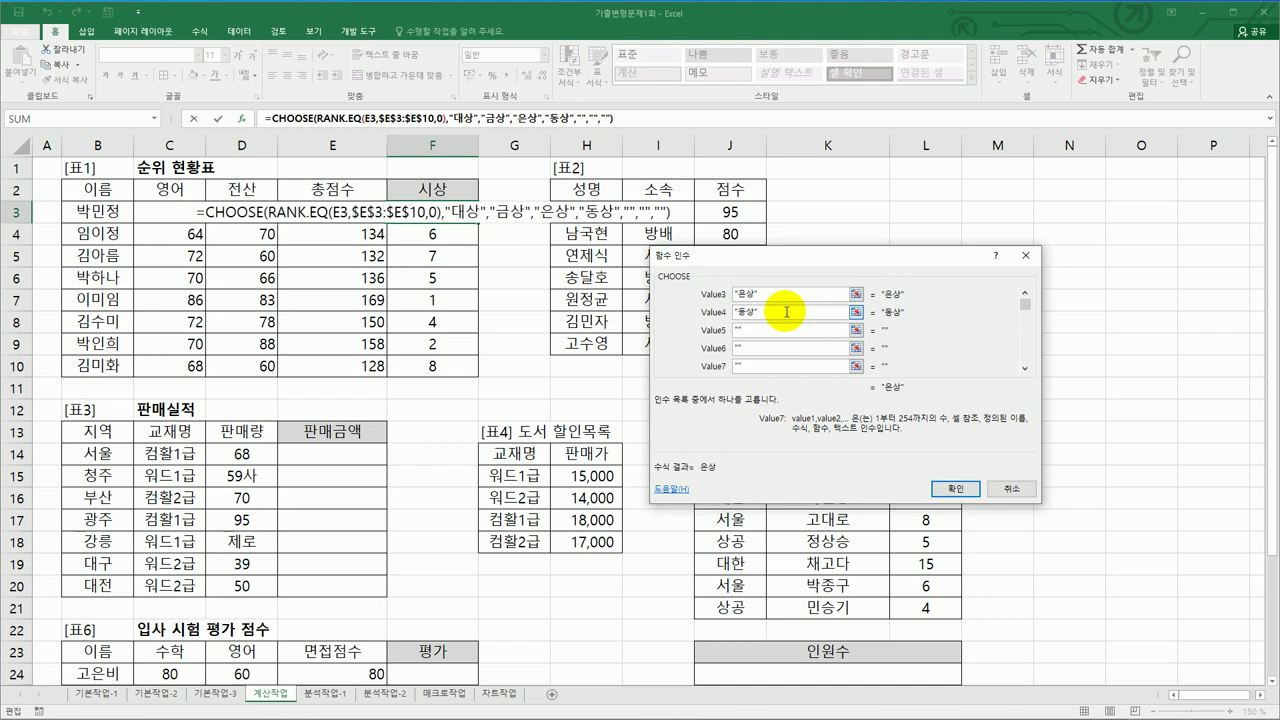
{"action": "key", "text": "Tab"}
{"action": "type", "text": "\"\""}
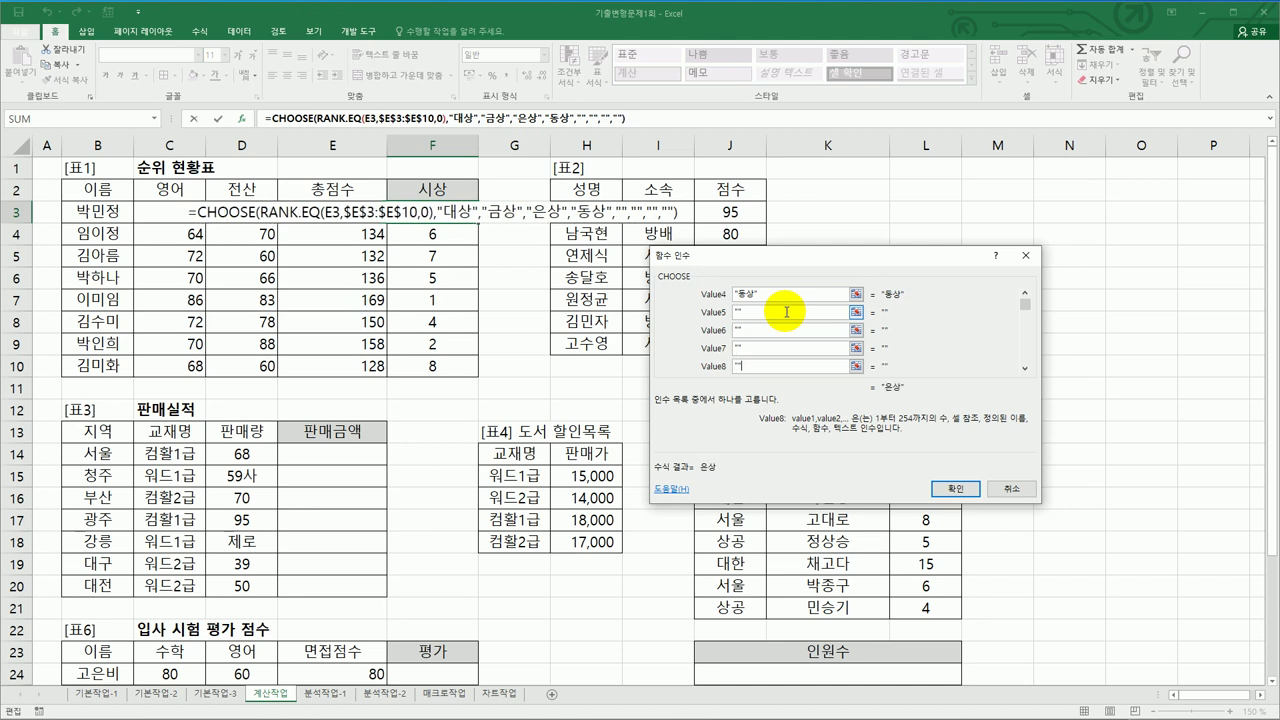
{"action": "left_click", "coordinate": [948, 488]}
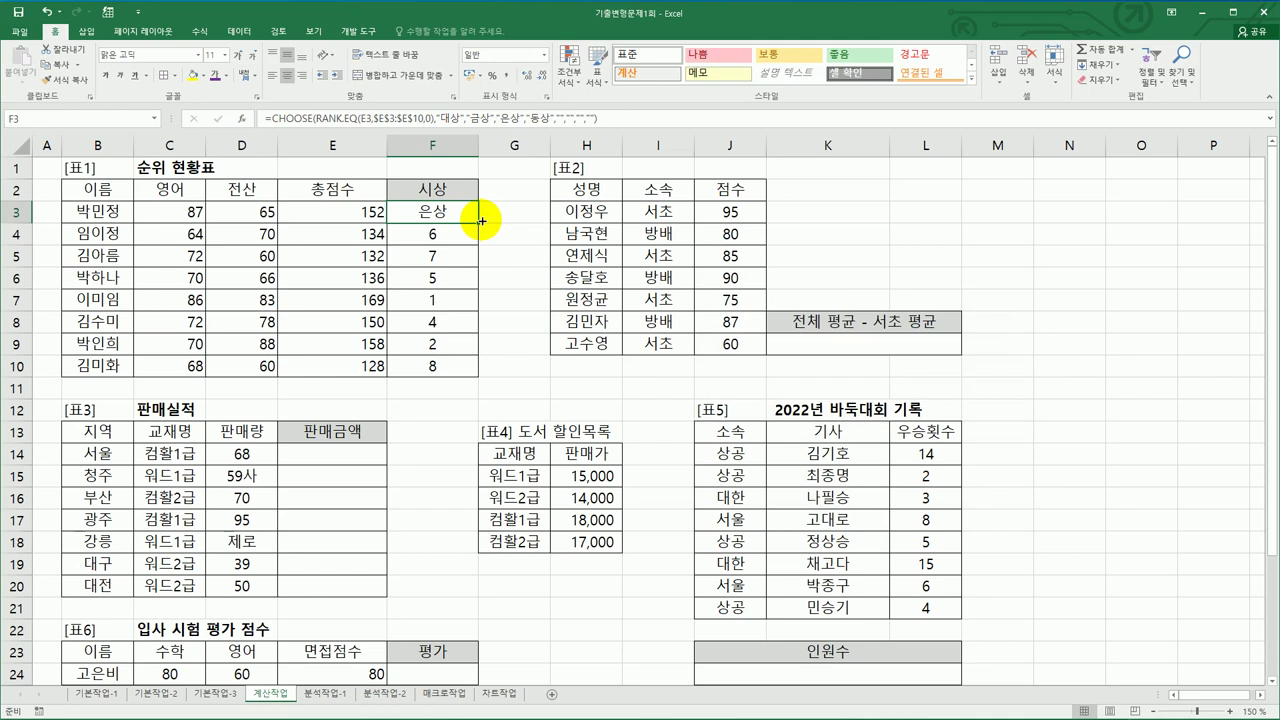
Step: Fill the CHOOSE award formula from F3 down through F10, then review it and re-enter it across the range
{"action": "left_click_drag", "start_coordinate": [481, 219], "coordinate": [479, 383]}
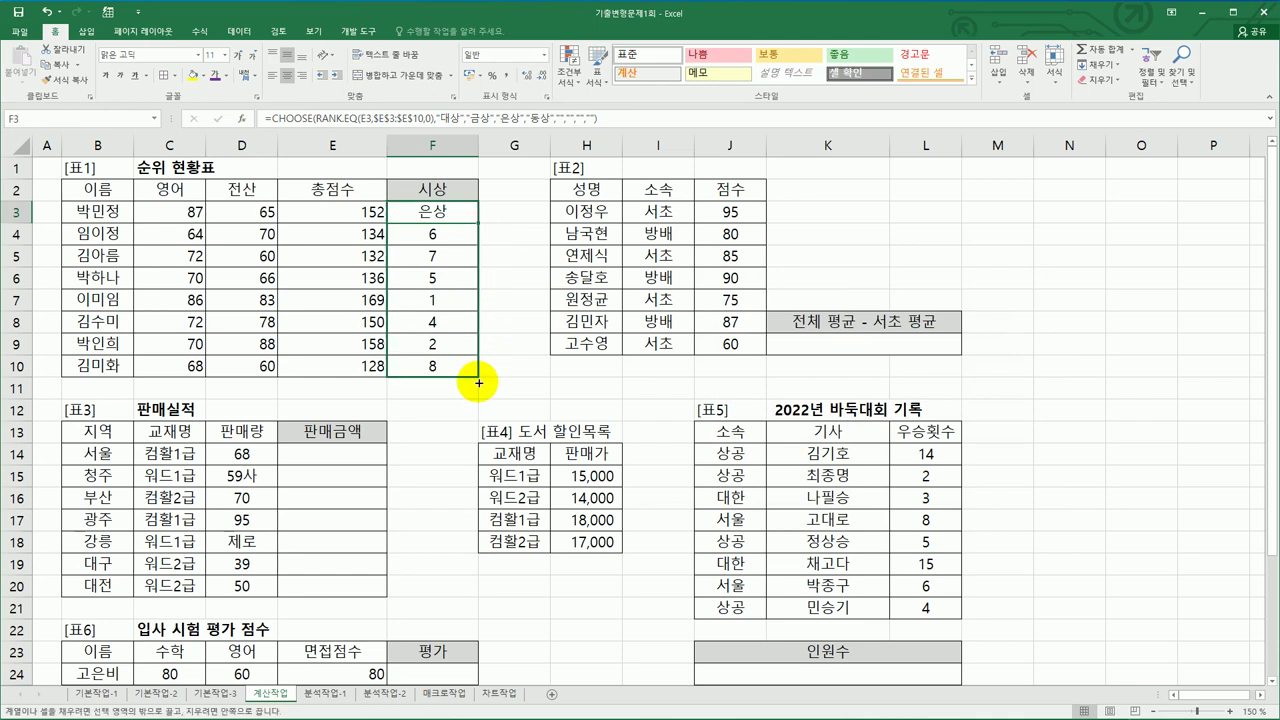
{"action": "left_click_drag", "start_coordinate": [479, 383], "coordinate": [479, 383]}
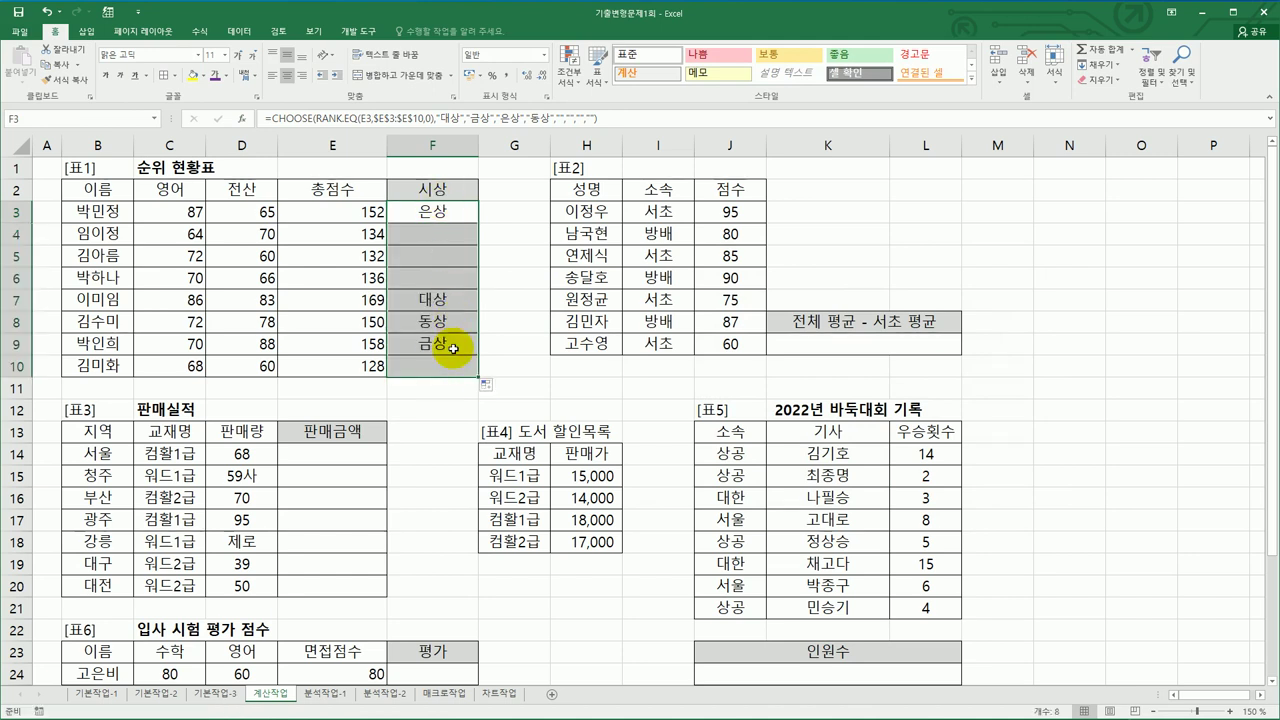
{"action": "left_click", "coordinate": [606, 120]}
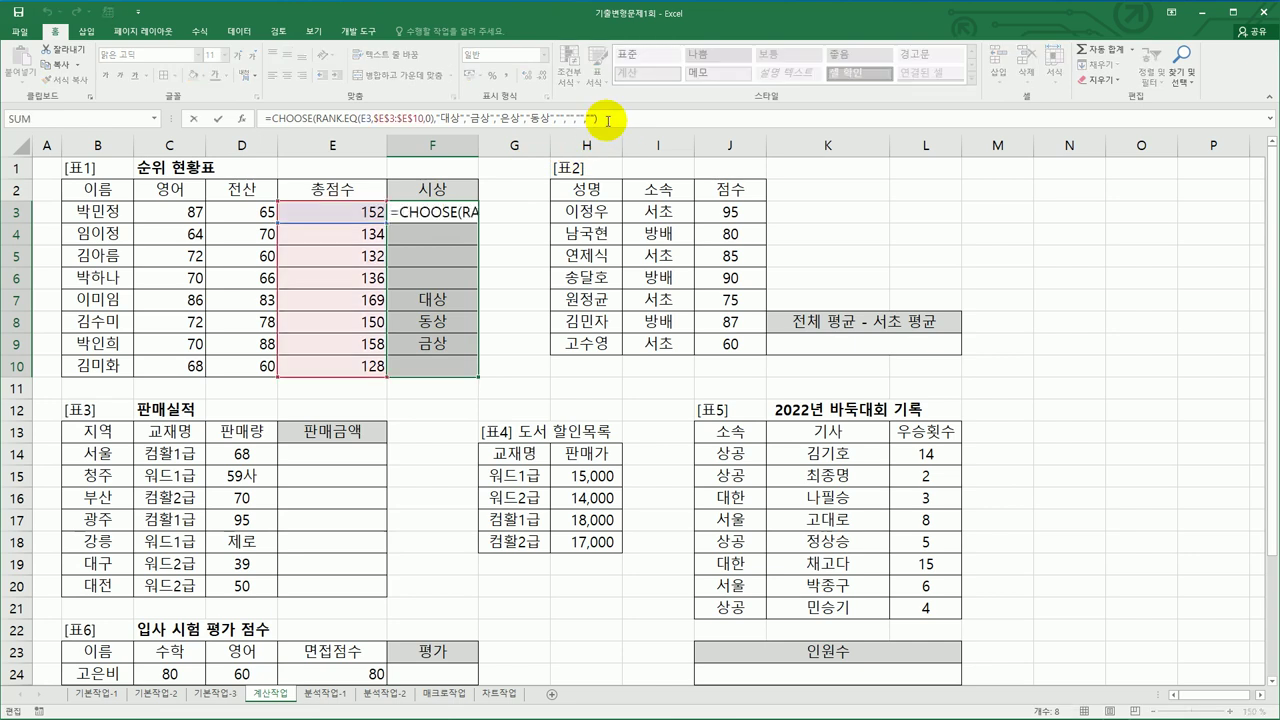
{"action": "type", "text": ")"}
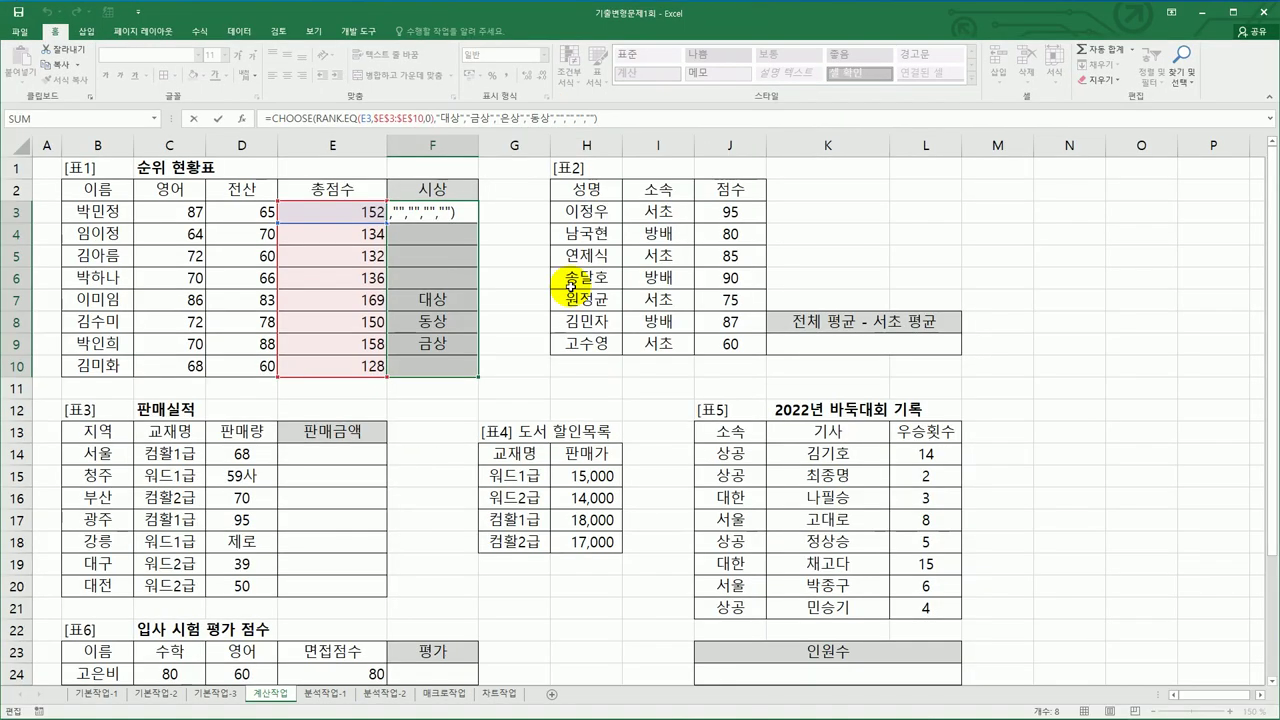
{"action": "key", "text": "ctrl+Return"}
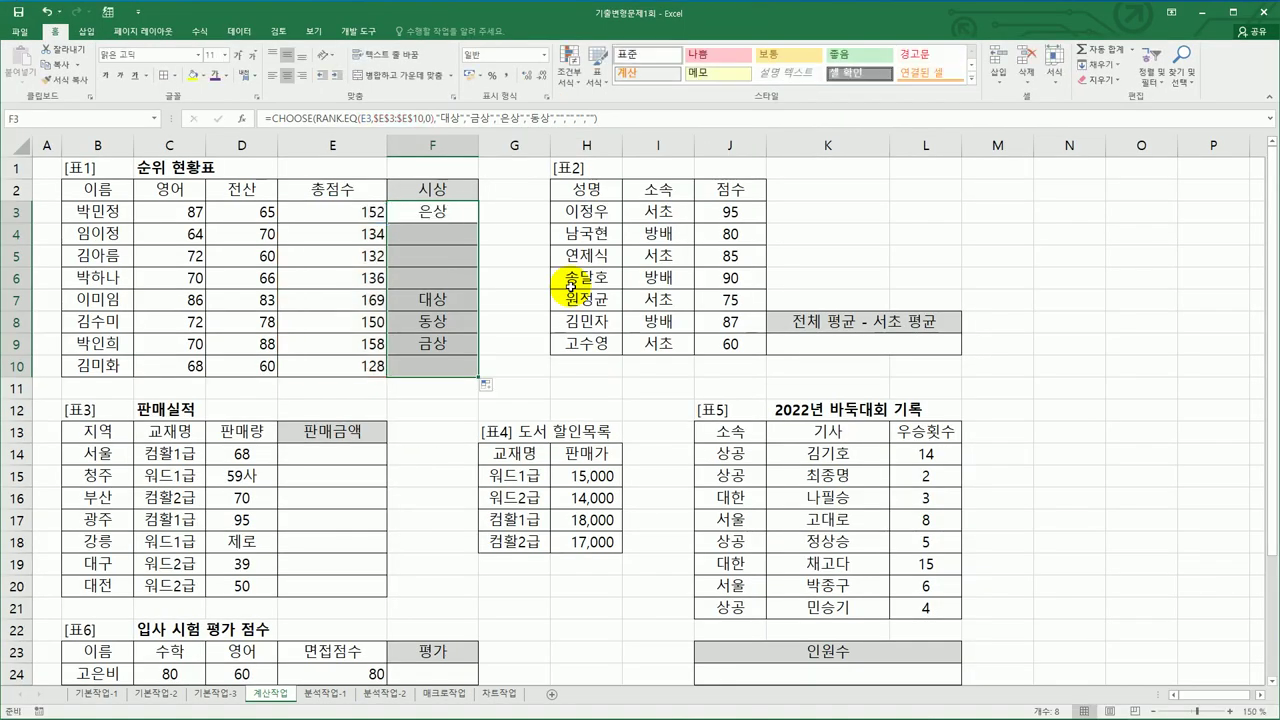
Step: Enter =AVERAGE(J3:J9) in K9 of 표2 to average all the 점수 values
{"action": "left_click", "coordinate": [812, 338]}
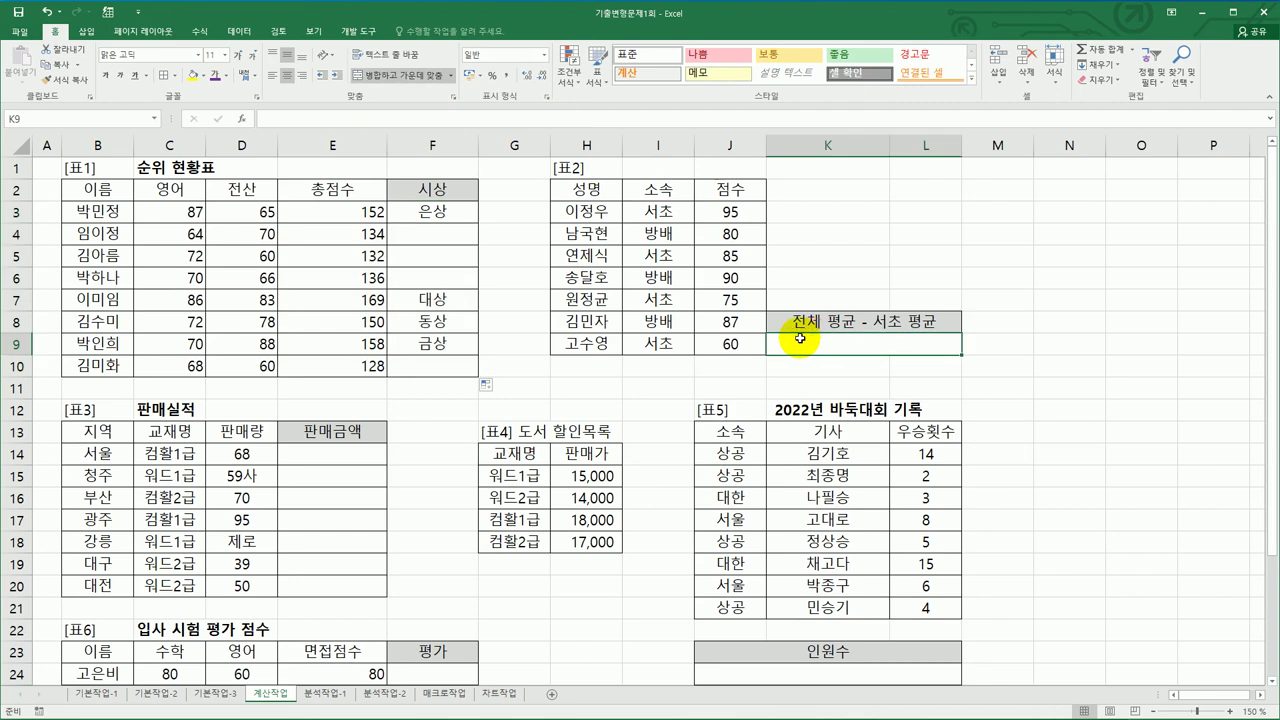
{"action": "left_click_drag", "start_coordinate": [722, 212], "coordinate": [737, 331]}
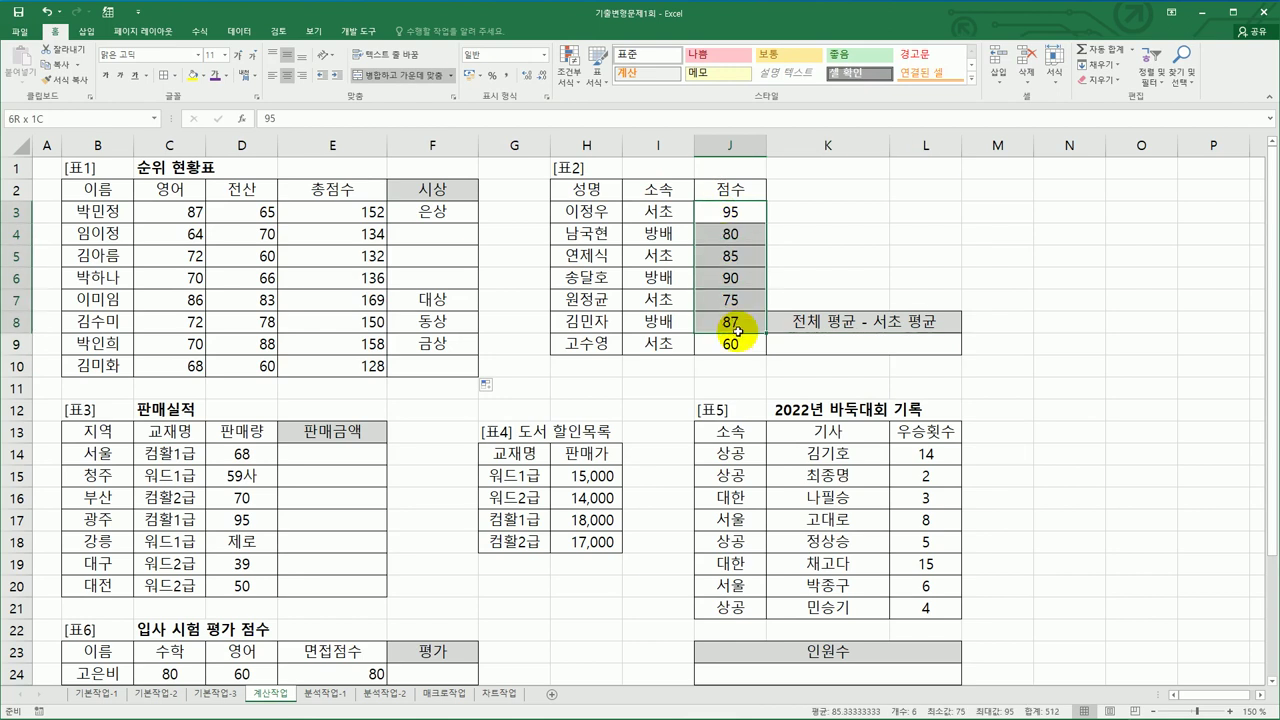
{"action": "left_click", "coordinate": [814, 342]}
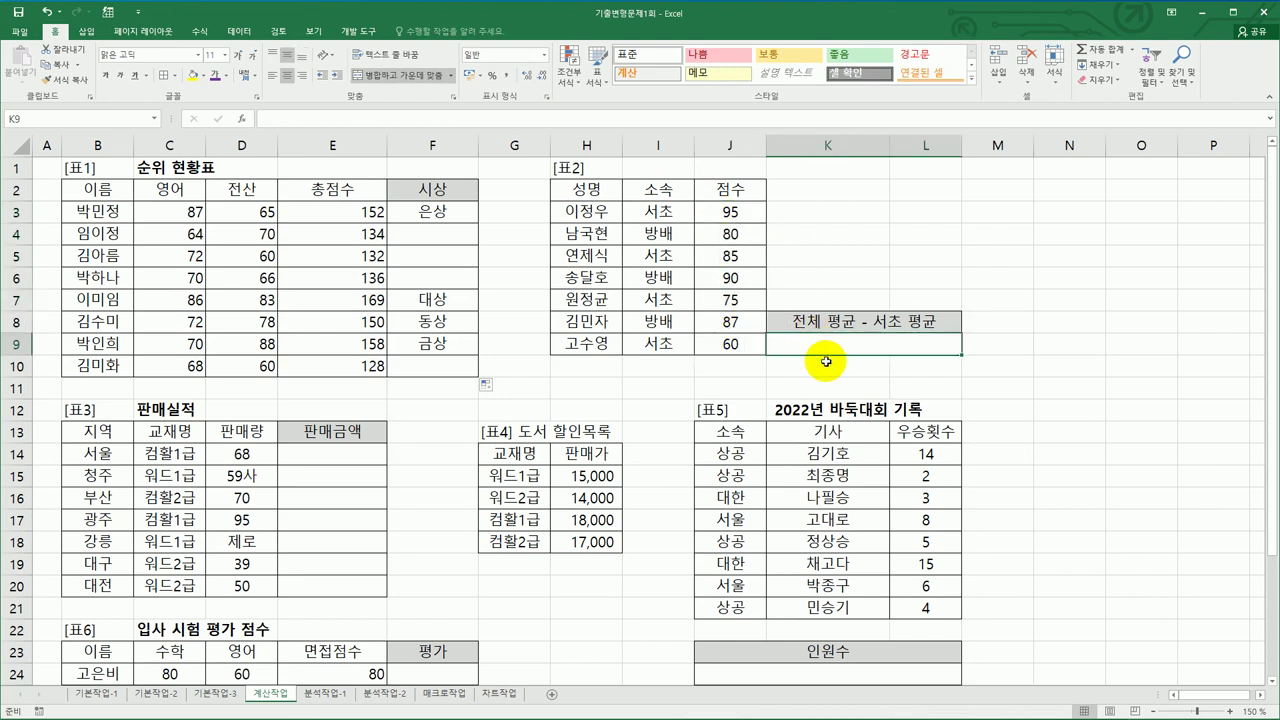
{"action": "type", "text": "=a"}
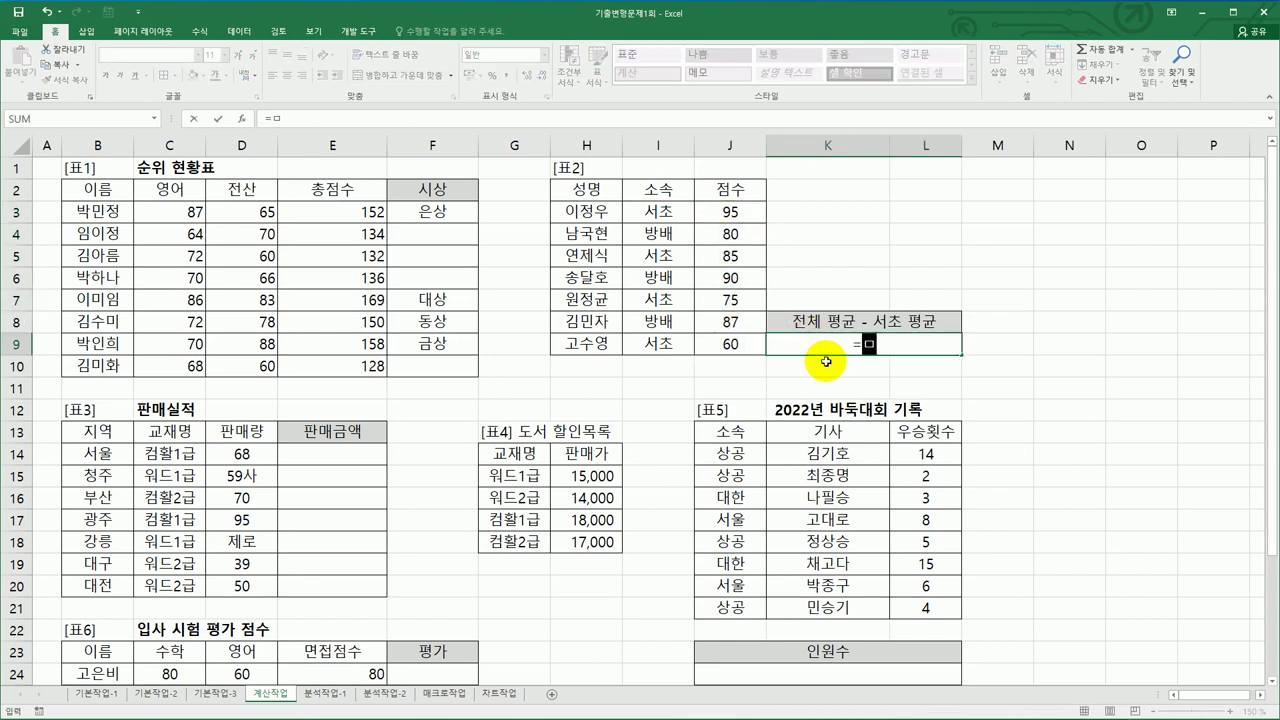
{"action": "type", "text": "v"}
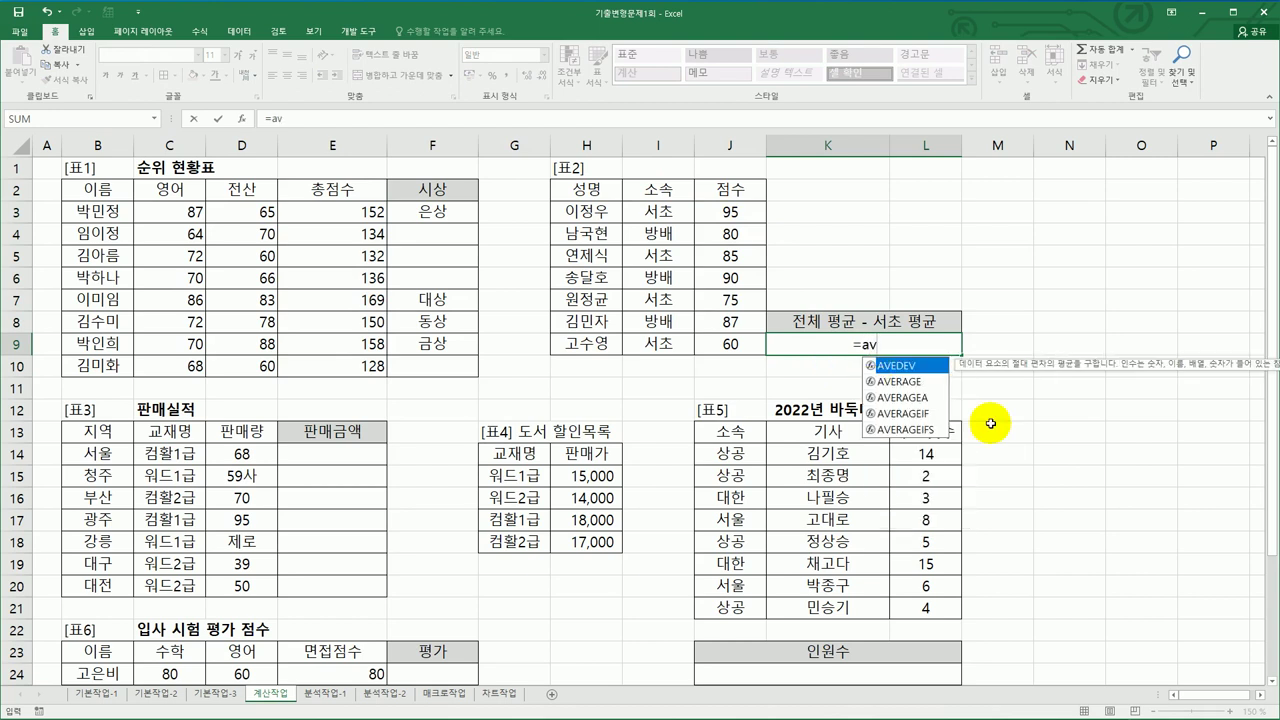
{"action": "double_click", "coordinate": [902, 381]}
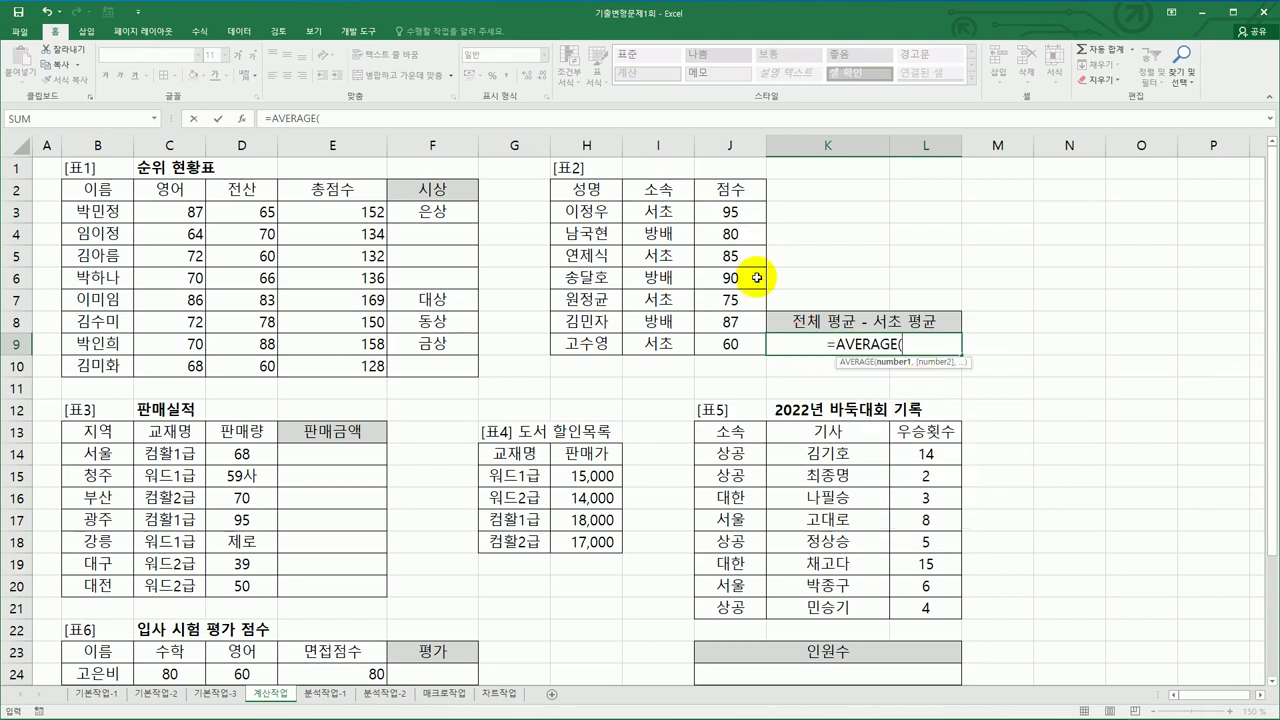
{"action": "left_click_drag", "start_coordinate": [733, 212], "coordinate": [743, 339]}
{"action": "key", "text": "Return"}
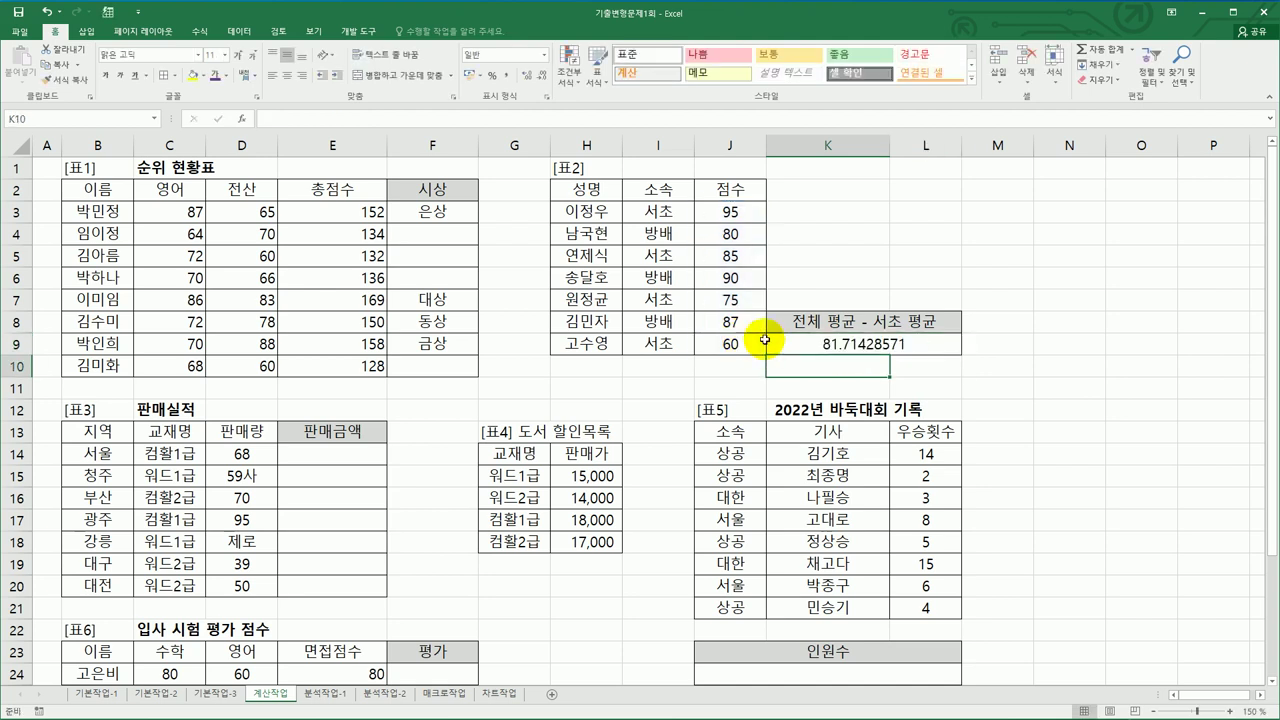
Step: Extend the AVERAGE formula in K9 with a subtracted DAVERAGE function and open its function arguments
{"action": "left_click", "coordinate": [862, 344]}
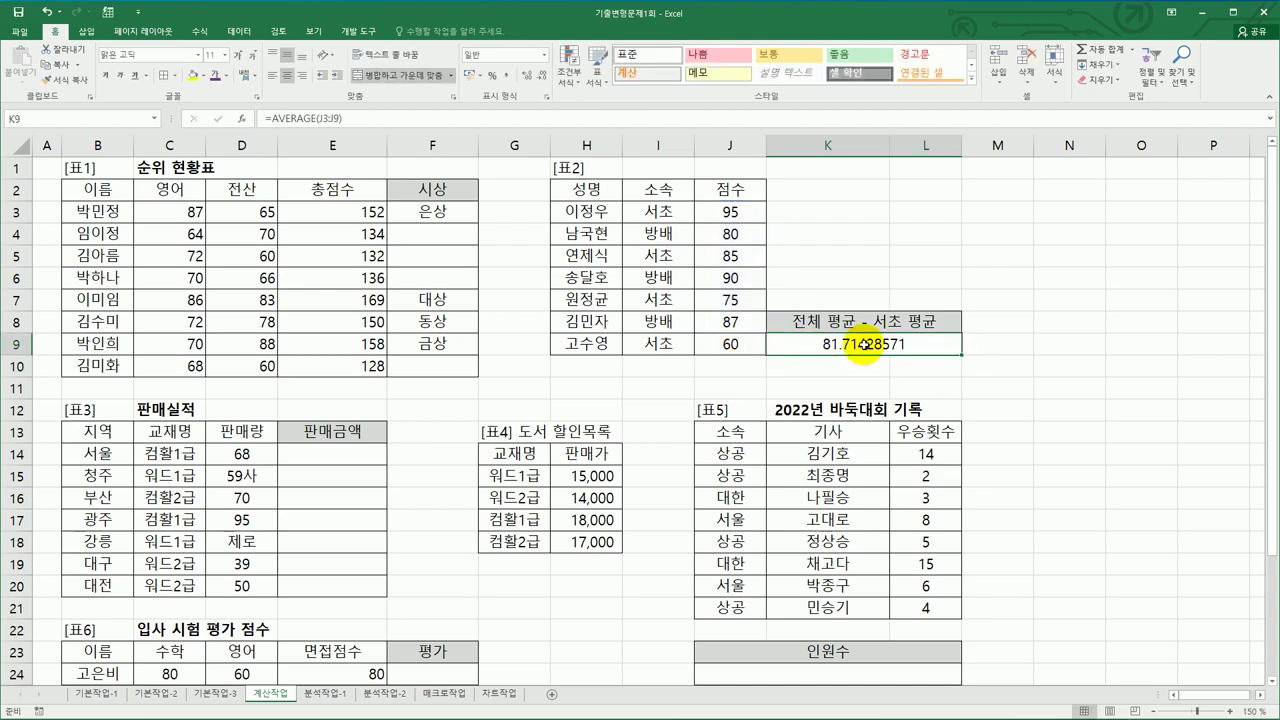
{"action": "double_click", "coordinate": [862, 344]}
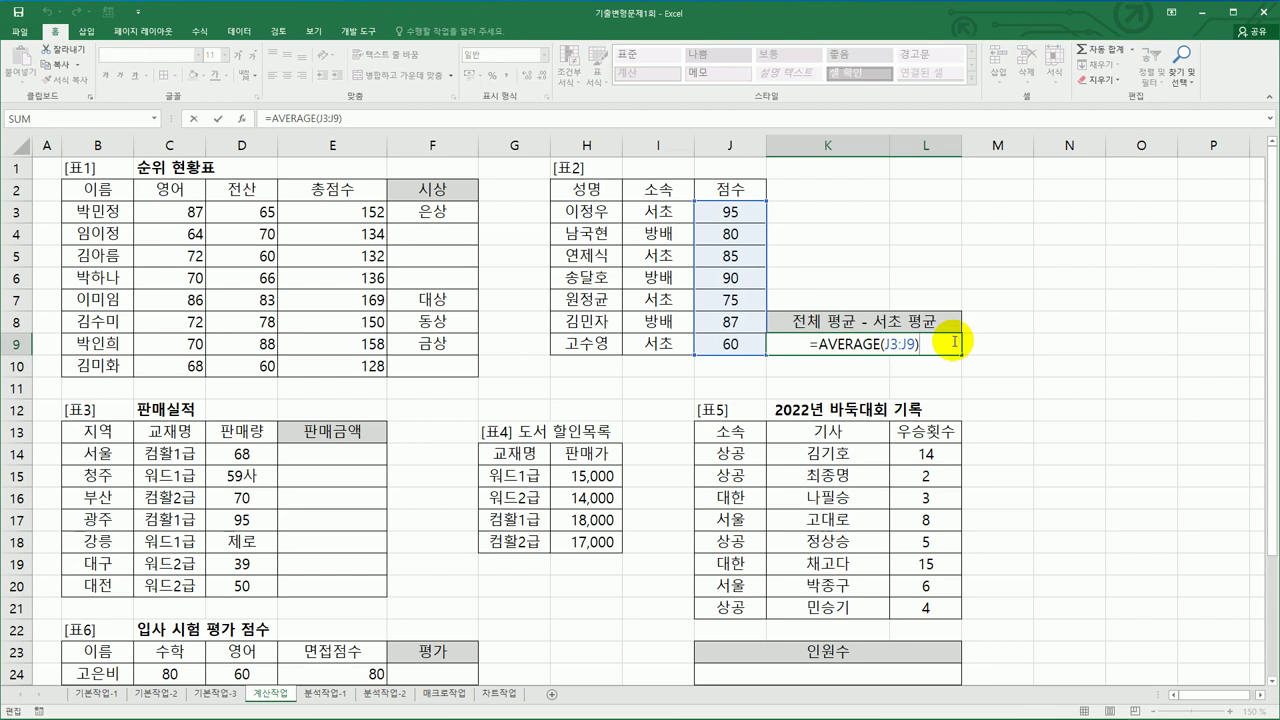
{"action": "type", "text": "-"}
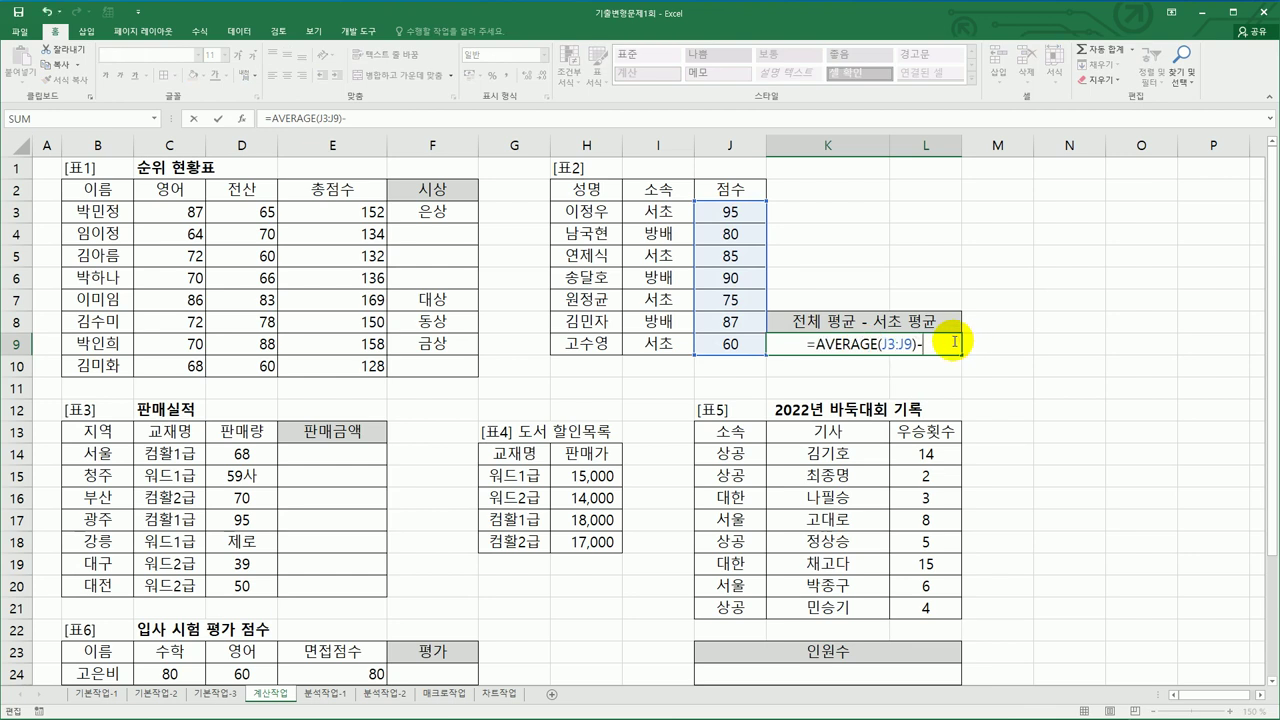
{"action": "type", "text": "d"}
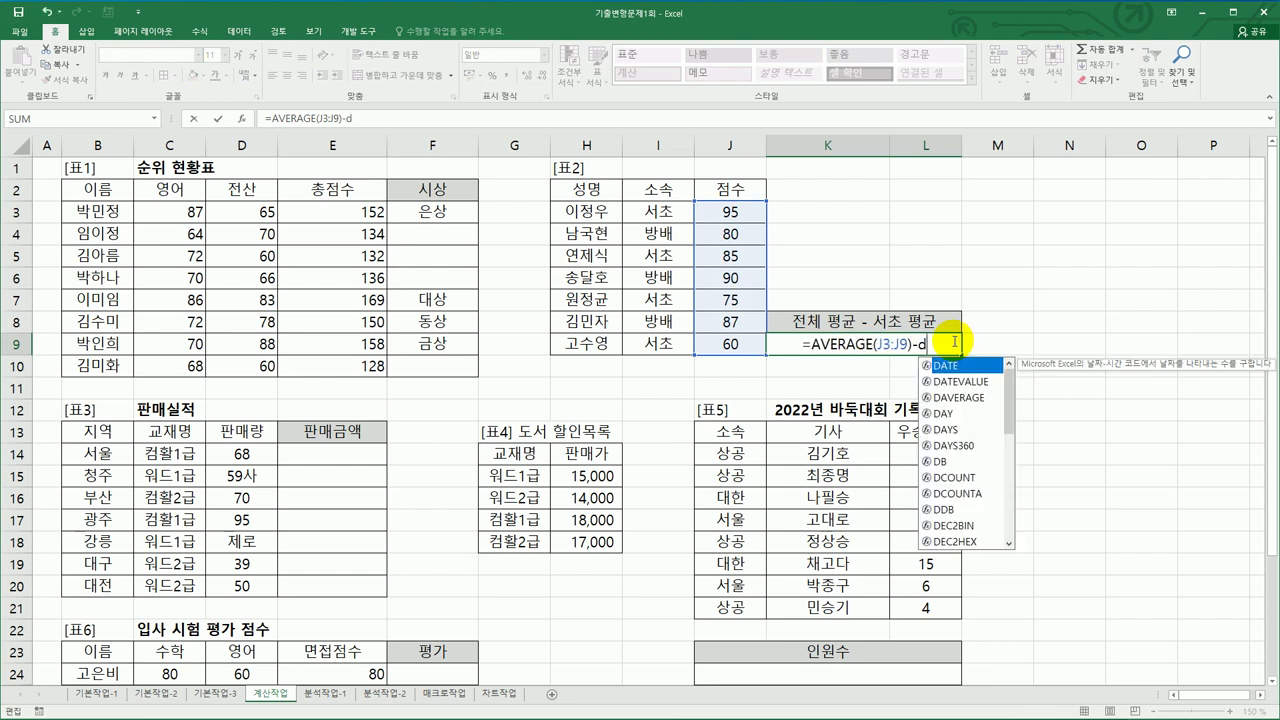
{"action": "type", "text": "a"}
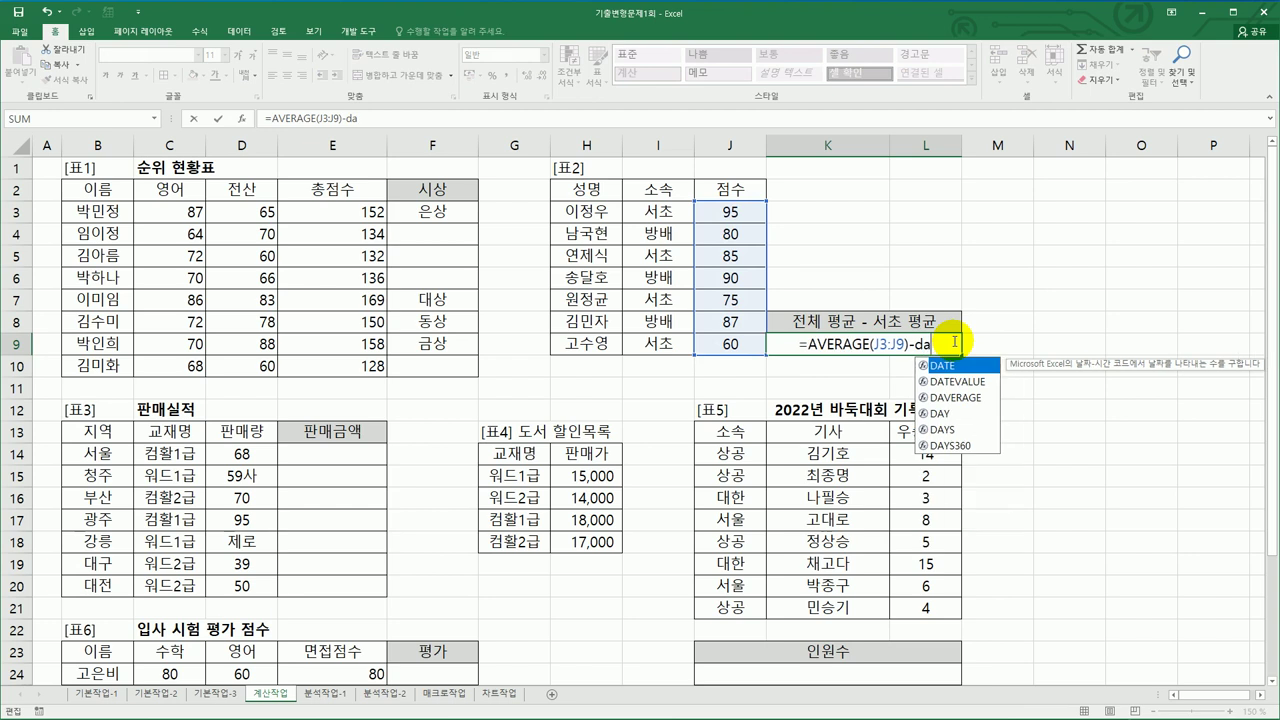
{"action": "double_click", "coordinate": [948, 397]}
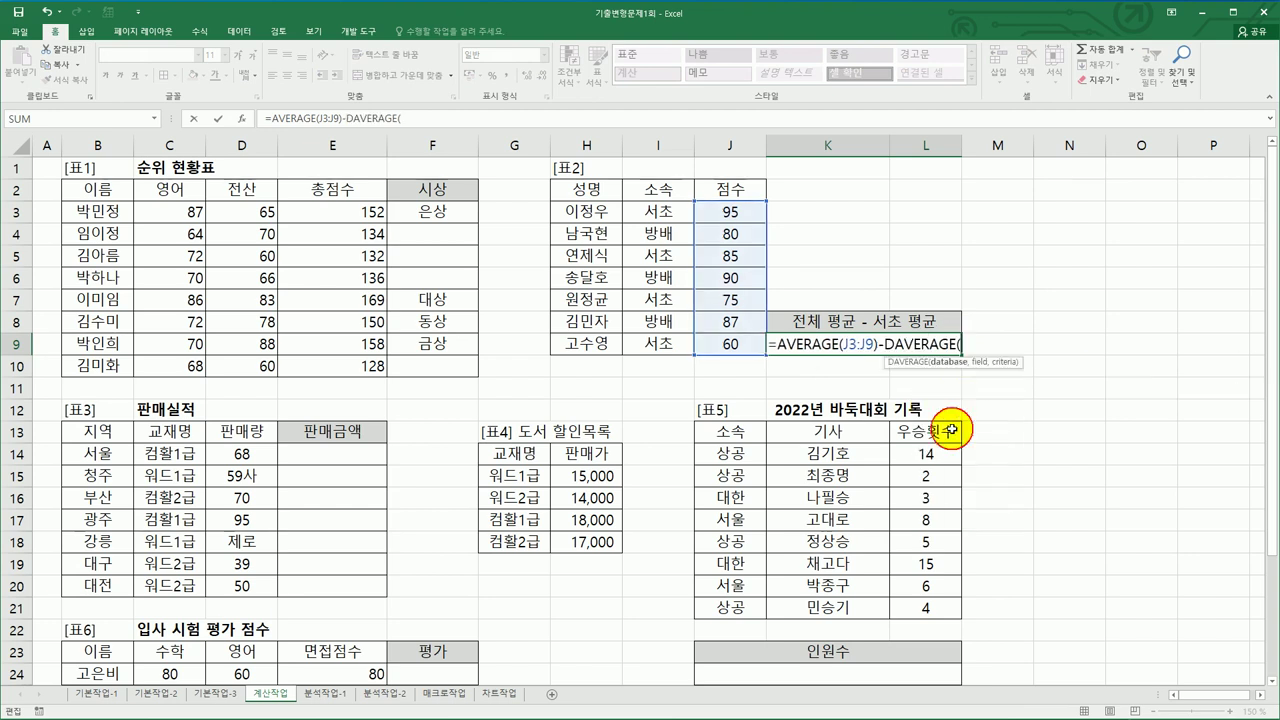
{"action": "left_click", "coordinate": [241, 118]}
{"action": "left_click_drag", "start_coordinate": [783, 274], "coordinate": [360, 407]}
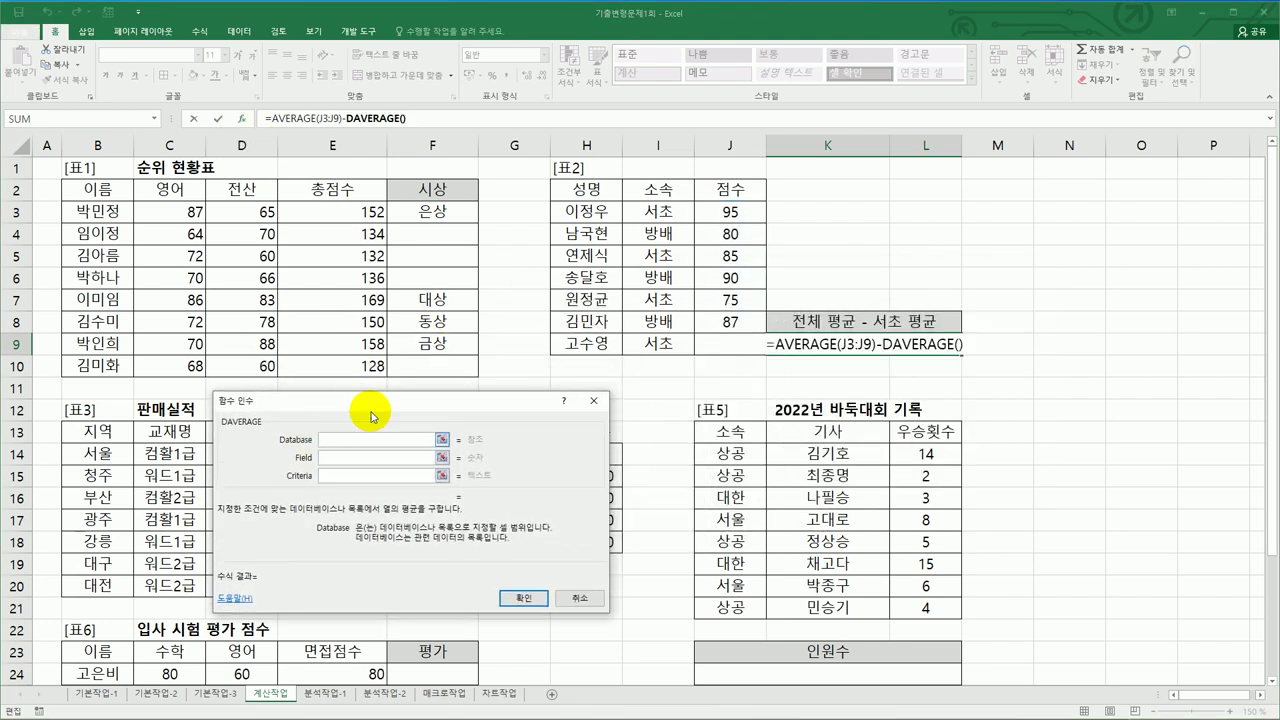
Step: Set DAVERAGE's database to H2:J9, field to J2 and criteria to I2:I3, and apply the formula to K9
{"action": "left_click", "coordinate": [604, 194]}
{"action": "left_click_drag", "start_coordinate": [604, 194], "coordinate": [724, 340]}
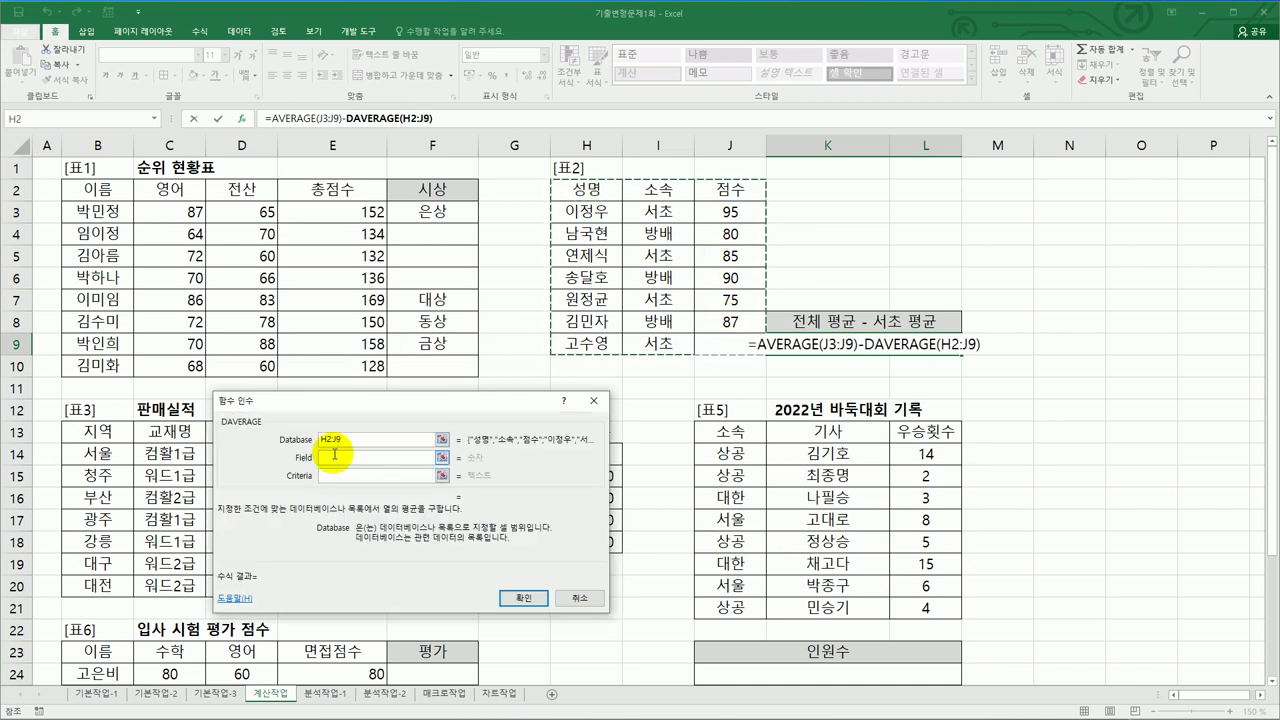
{"action": "left_click", "coordinate": [334, 457]}
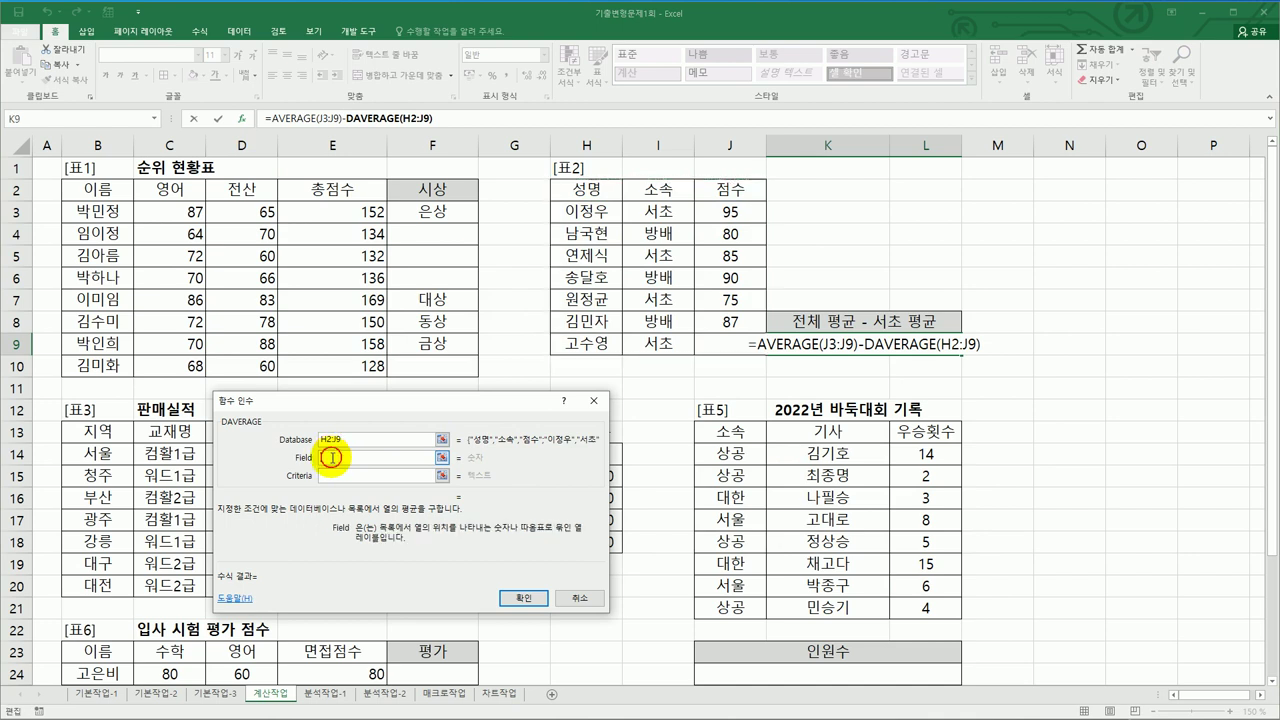
{"action": "left_click", "coordinate": [731, 193]}
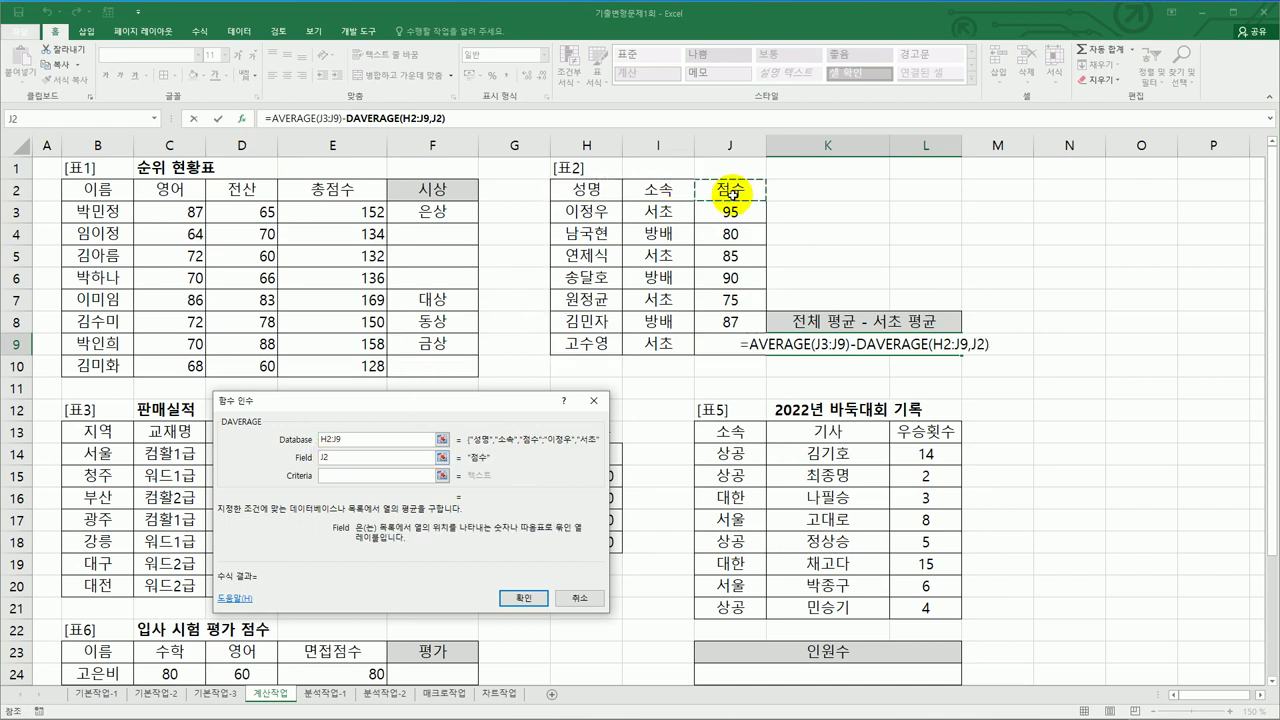
{"action": "left_click", "coordinate": [376, 477]}
{"action": "left_click_drag", "start_coordinate": [662, 190], "coordinate": [665, 213]}
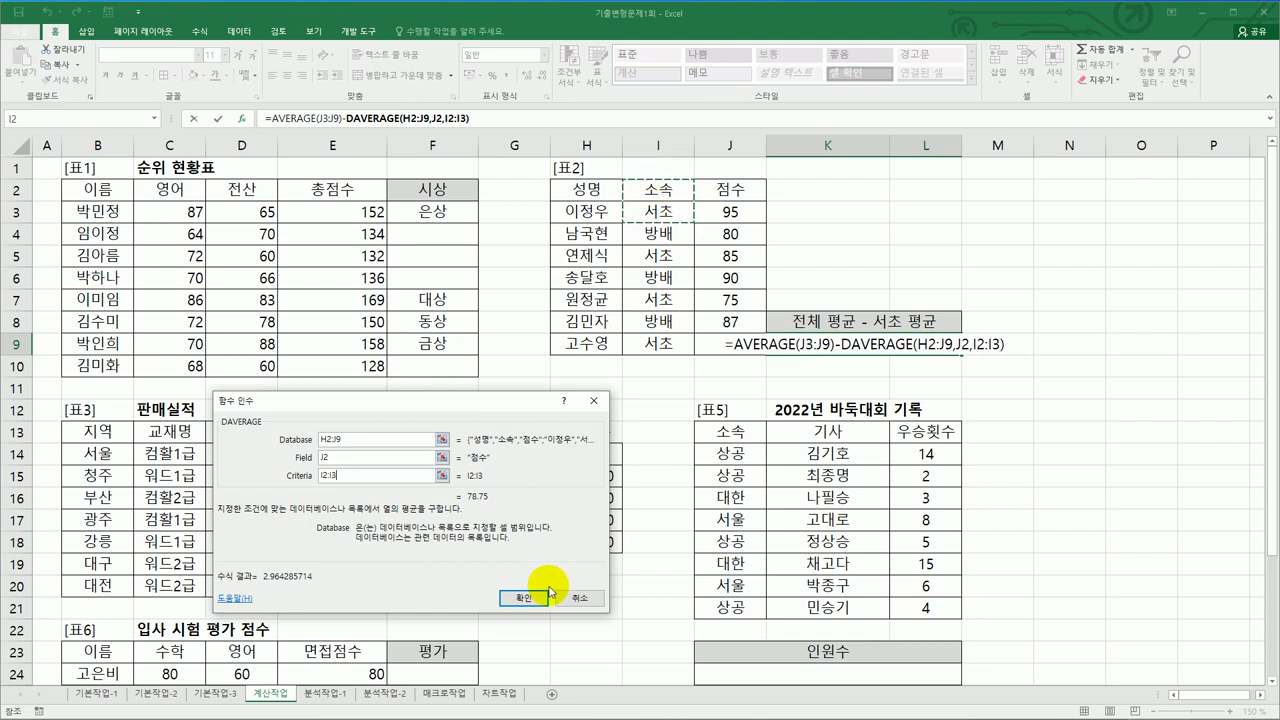
{"action": "left_click", "coordinate": [525, 597]}
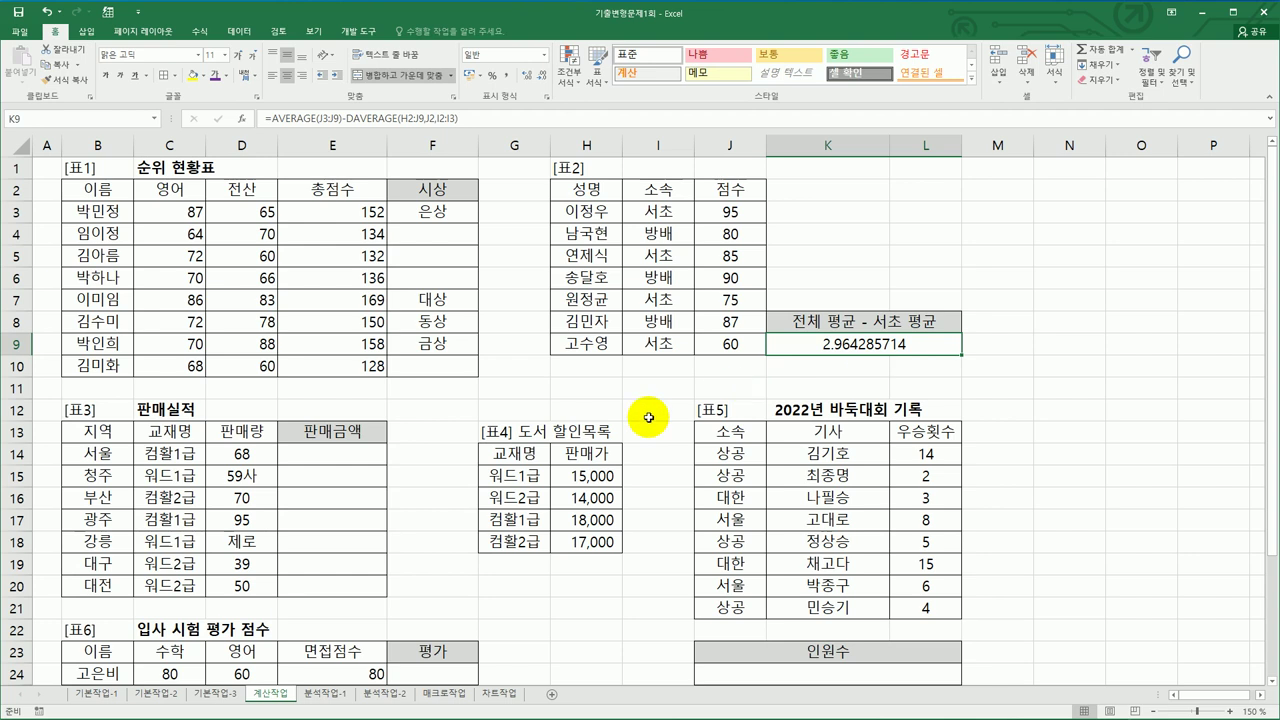
Step: Start a VLOOKUP function in E14 of 표3 through its function arguments, with C14 as the lookup value
{"action": "left_click_drag", "start_coordinate": [500, 452], "coordinate": [582, 537]}
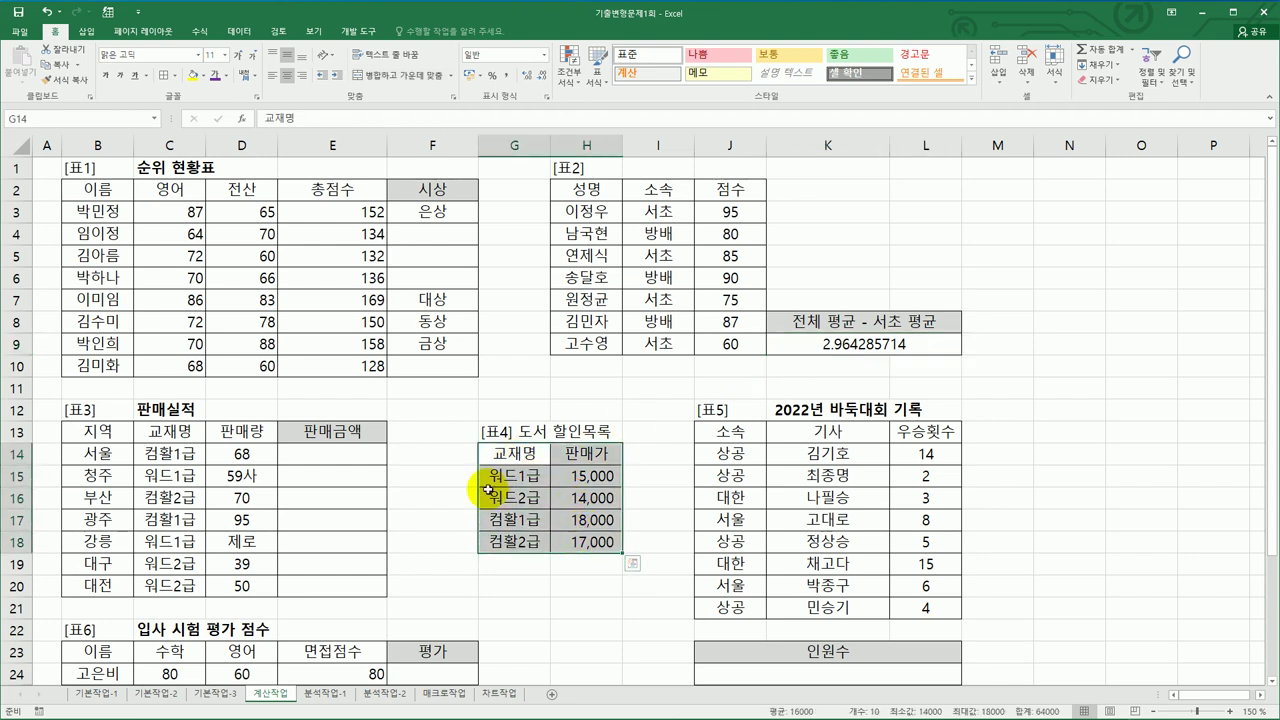
{"action": "left_click", "coordinate": [355, 460]}
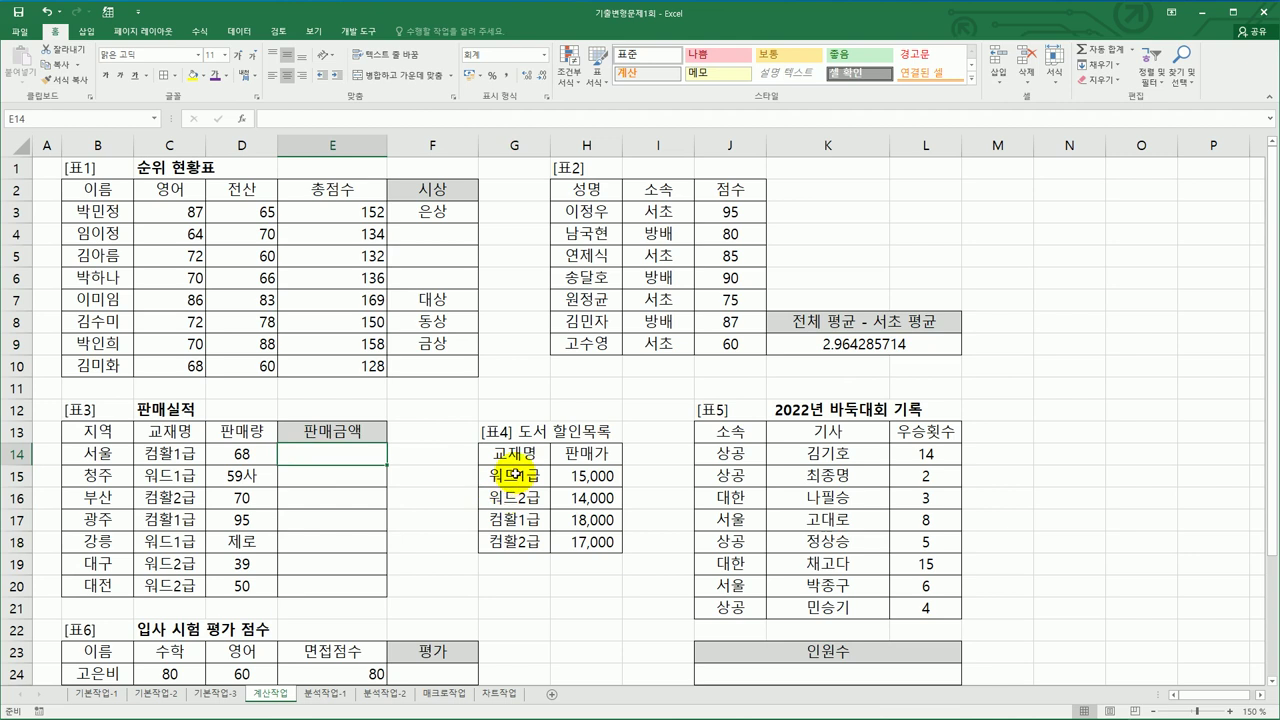
{"action": "left_click_drag", "start_coordinate": [505, 476], "coordinate": [513, 541]}
{"action": "left_click_drag", "start_coordinate": [578, 476], "coordinate": [585, 541]}
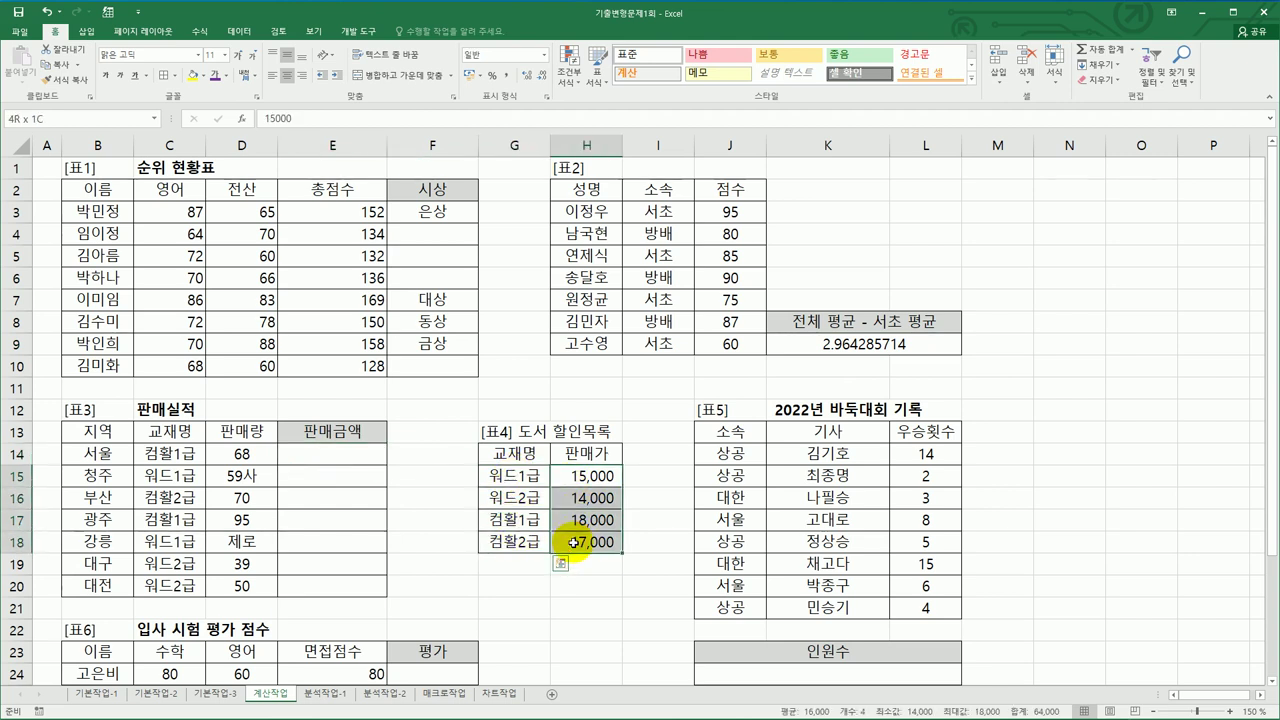
{"action": "left_click", "coordinate": [328, 456]}
{"action": "type", "text": "=v"}
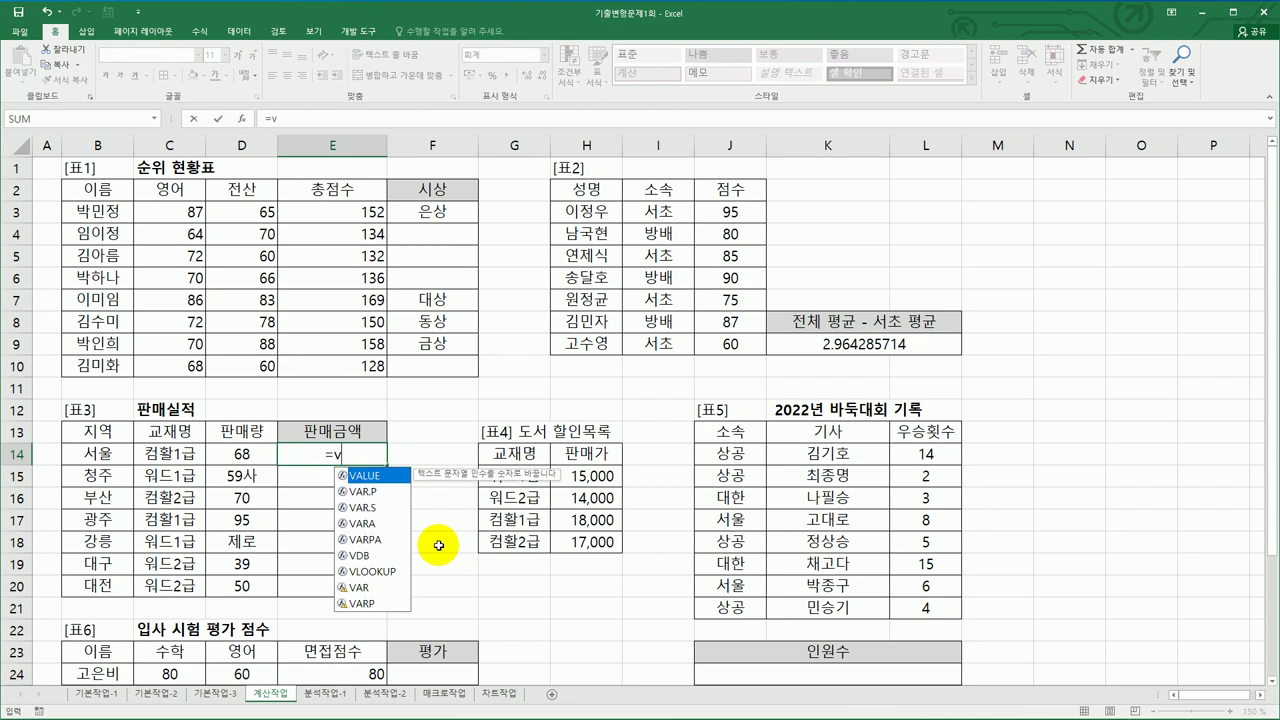
{"action": "double_click", "coordinate": [389, 570]}
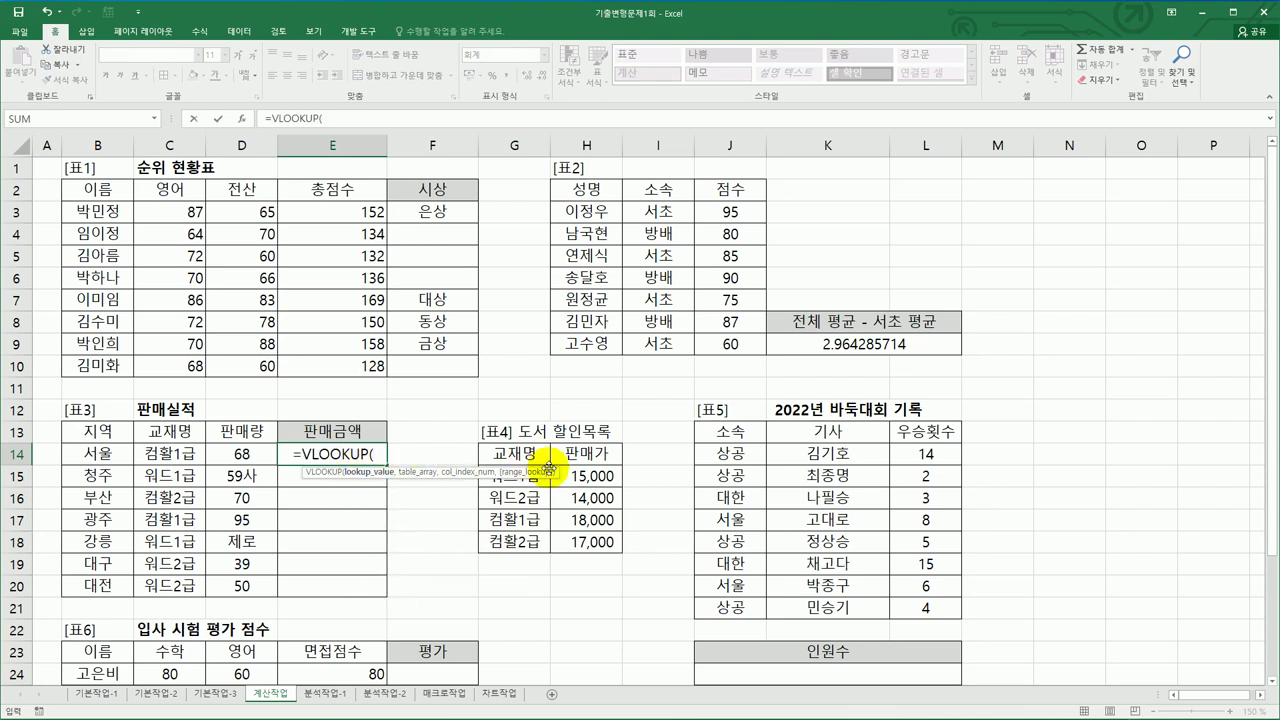
{"action": "left_click", "coordinate": [241, 118]}
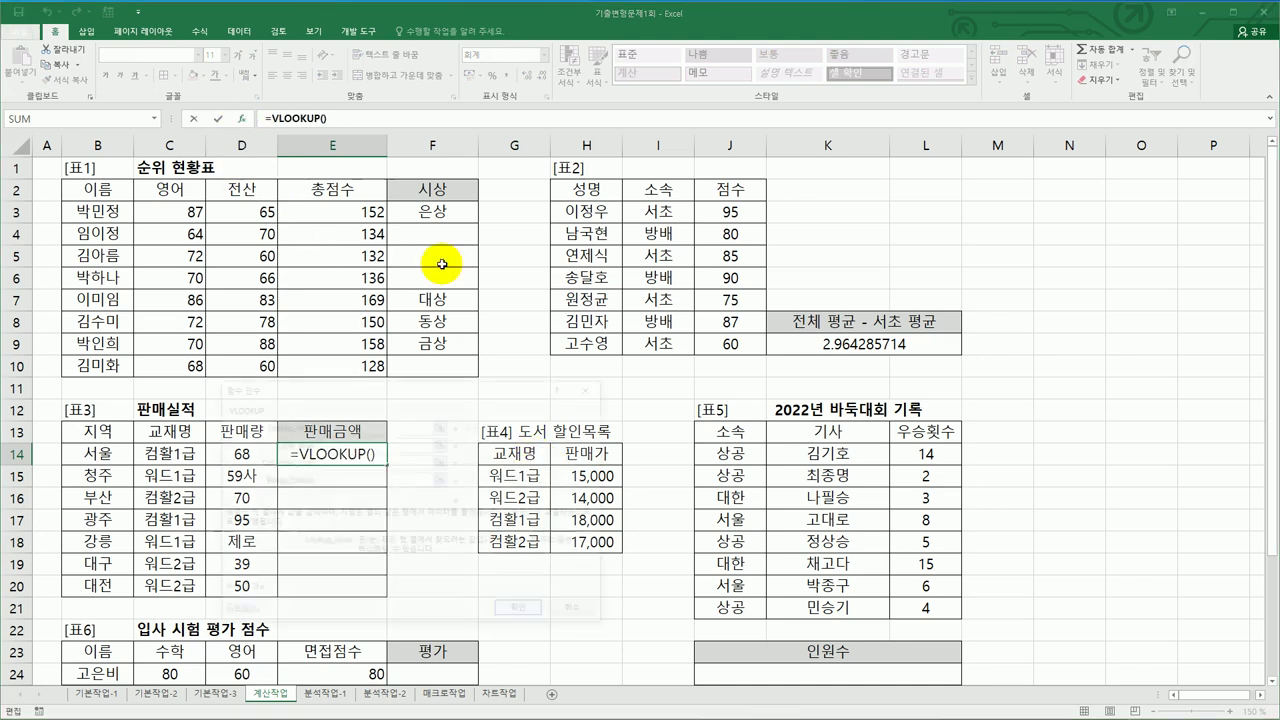
{"action": "left_click_drag", "start_coordinate": [455, 383], "coordinate": [884, 332]}
{"action": "left_click", "coordinate": [169, 453]}
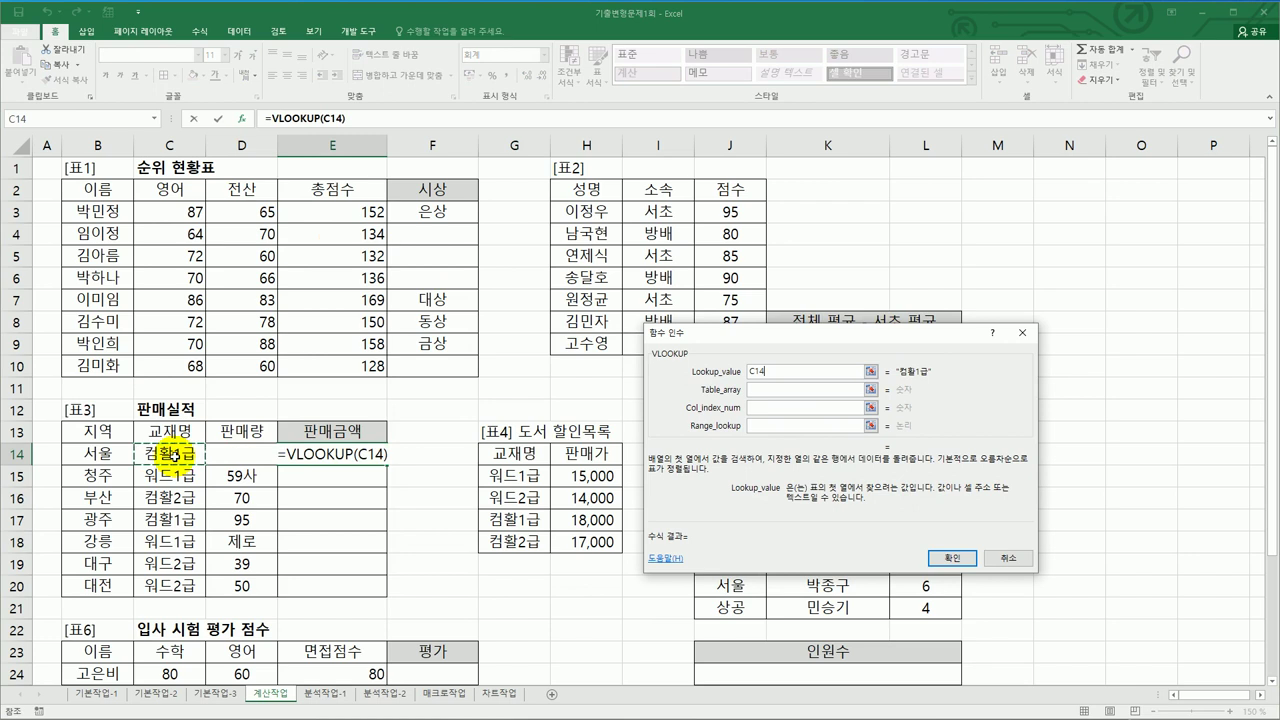
Step: Set VLOOKUP's table array to $G$15:$H$18, column index to 2 and range lookup to 0, and apply it to E14
{"action": "left_click", "coordinate": [778, 390]}
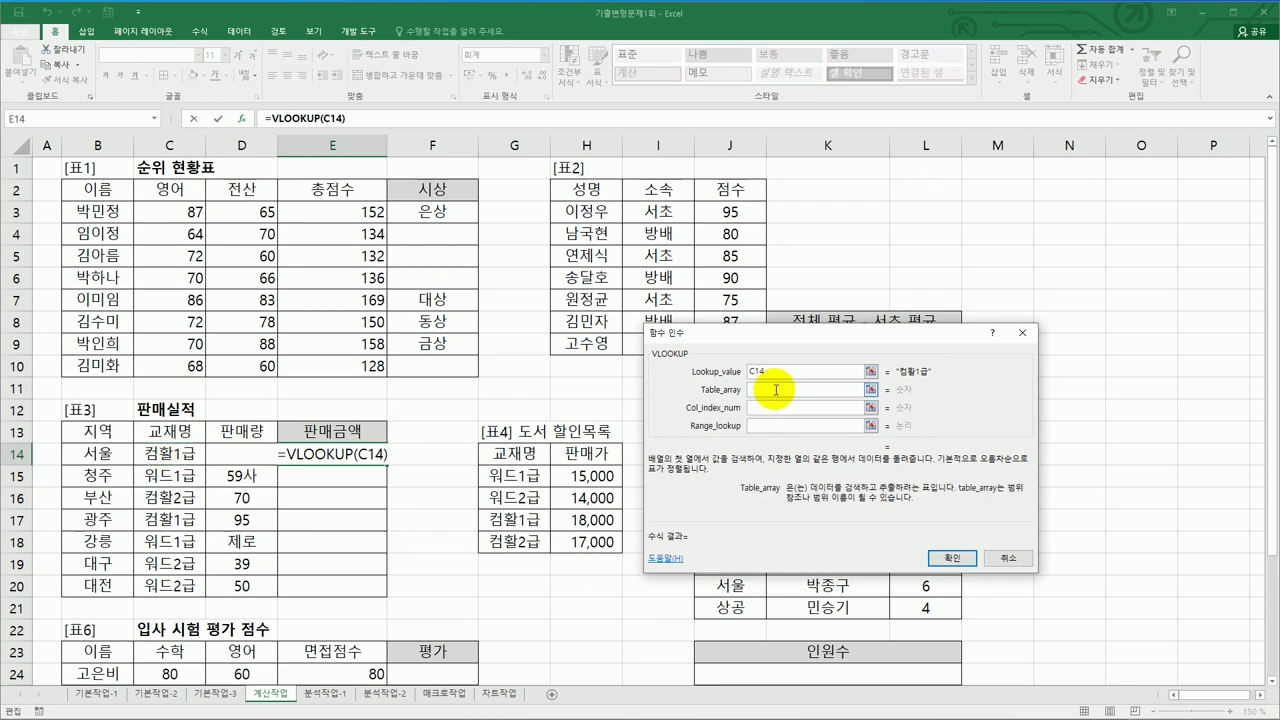
{"action": "left_click_drag", "start_coordinate": [520, 478], "coordinate": [578, 548]}
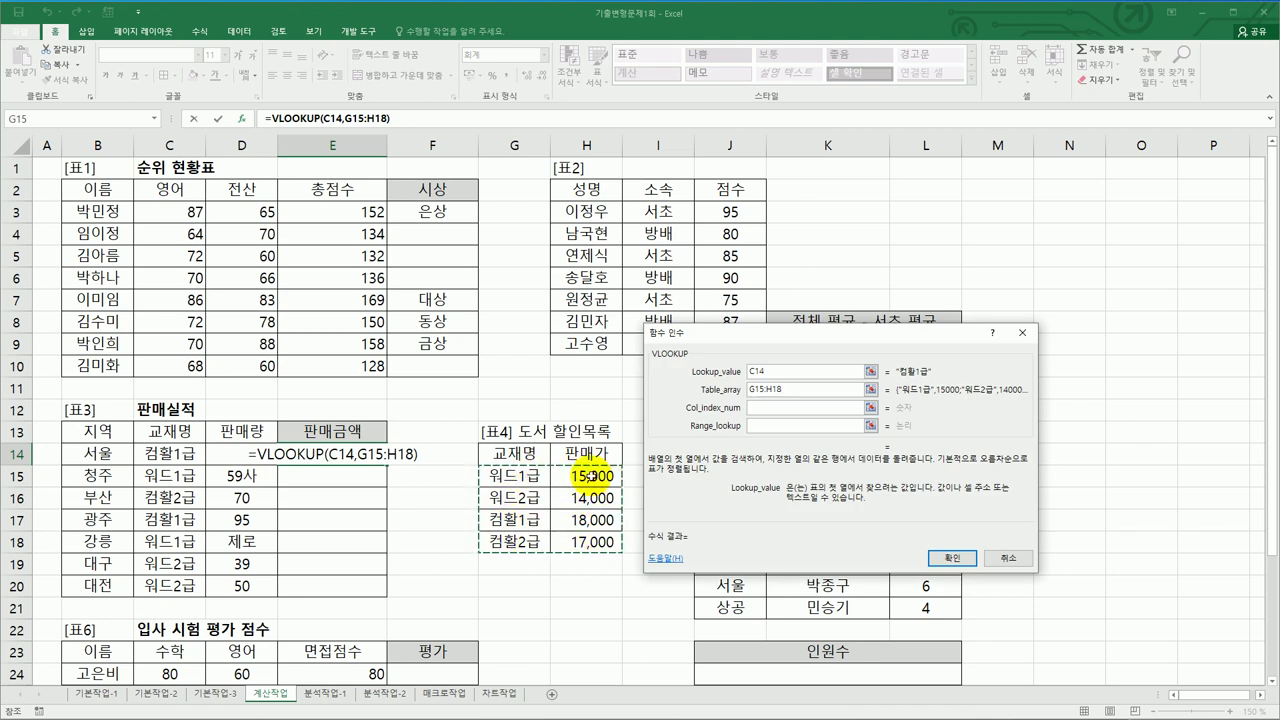
{"action": "key", "text": "F4"}
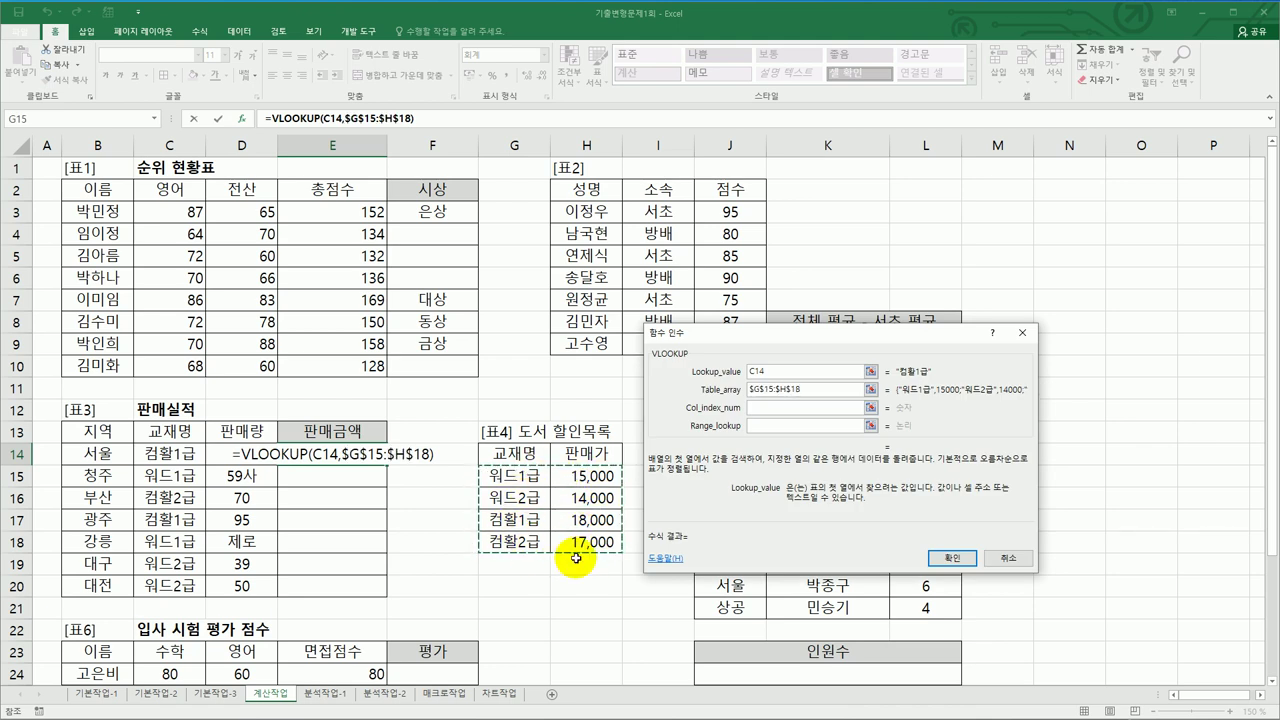
{"action": "left_click", "coordinate": [763, 407]}
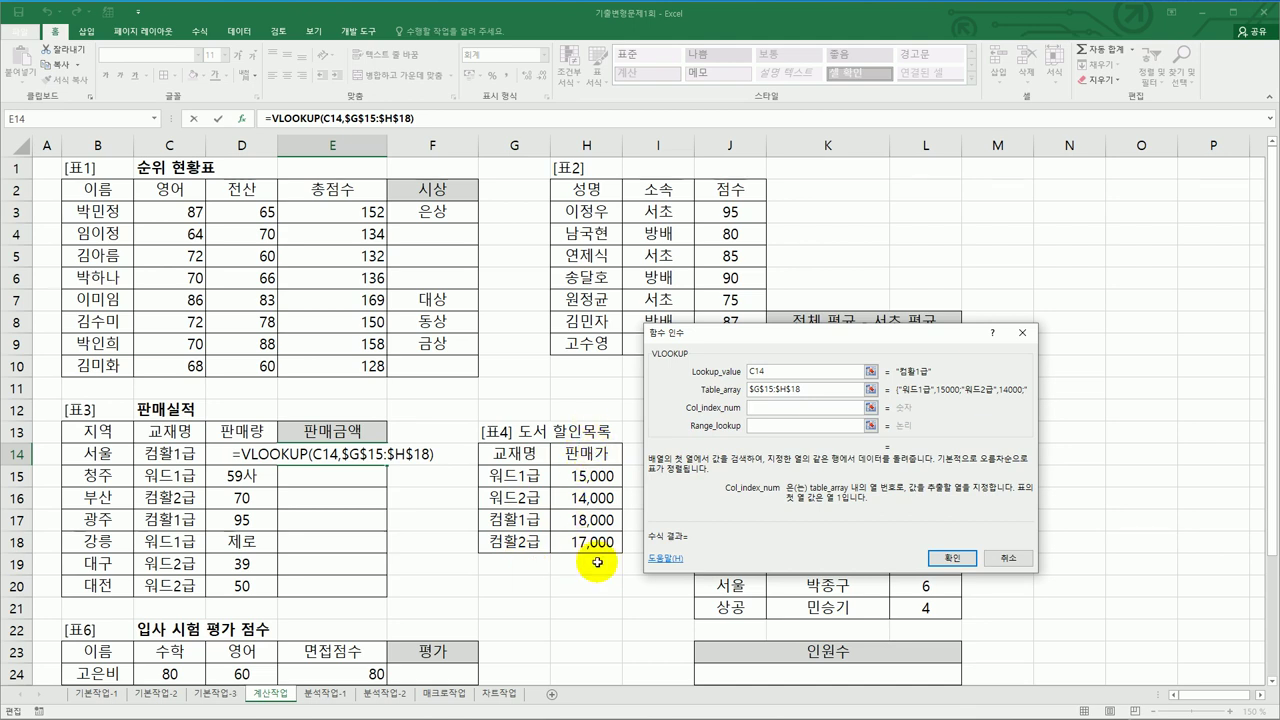
{"action": "type", "text": "2"}
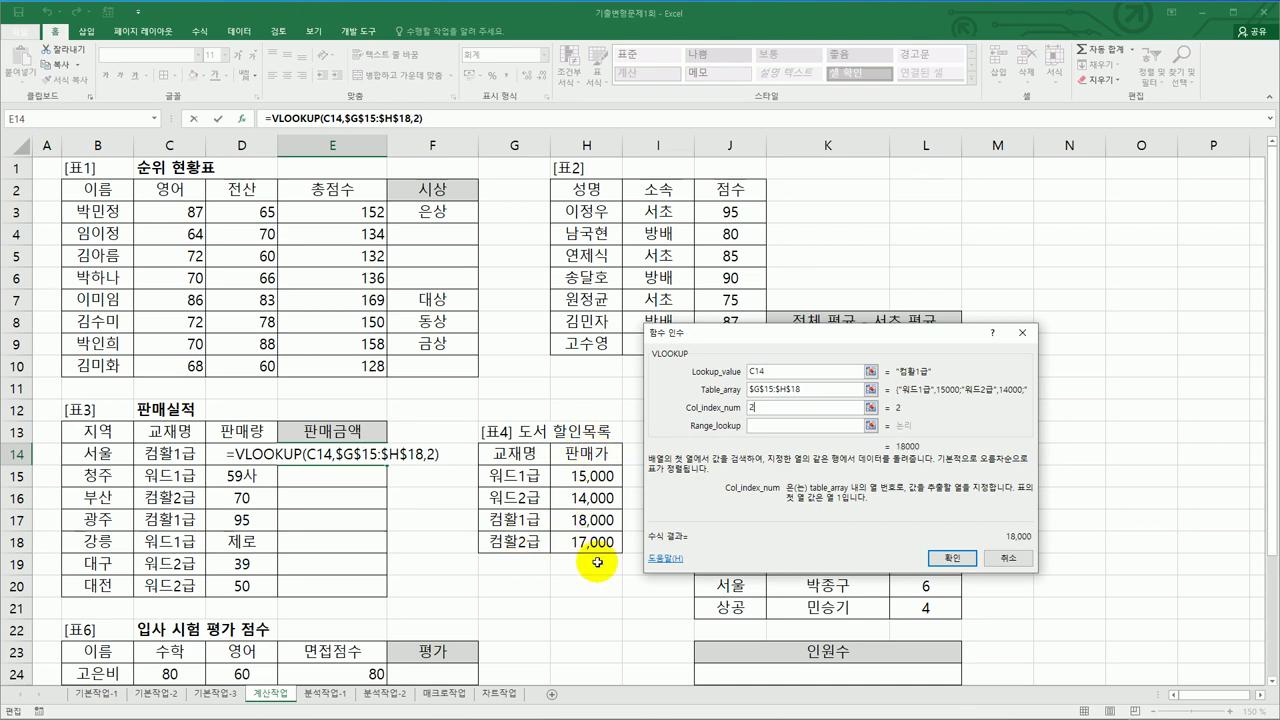
{"action": "left_click", "coordinate": [777, 425]}
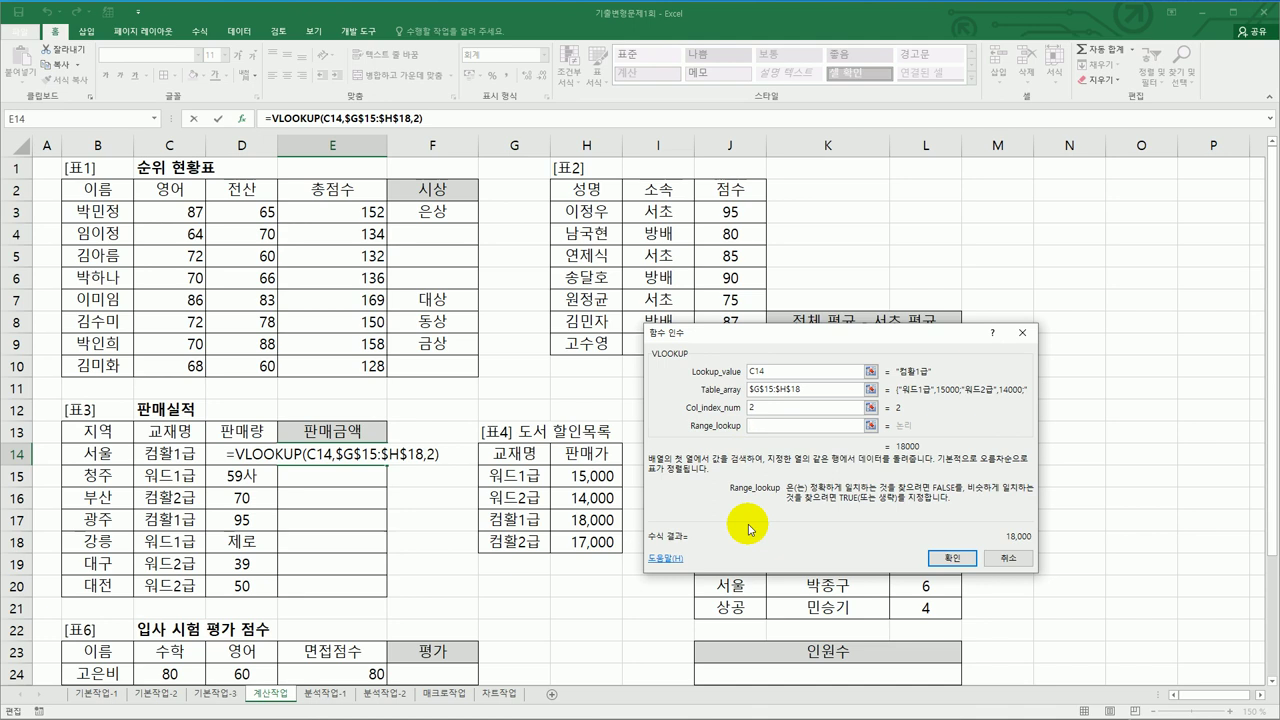
{"action": "type", "text": "0"}
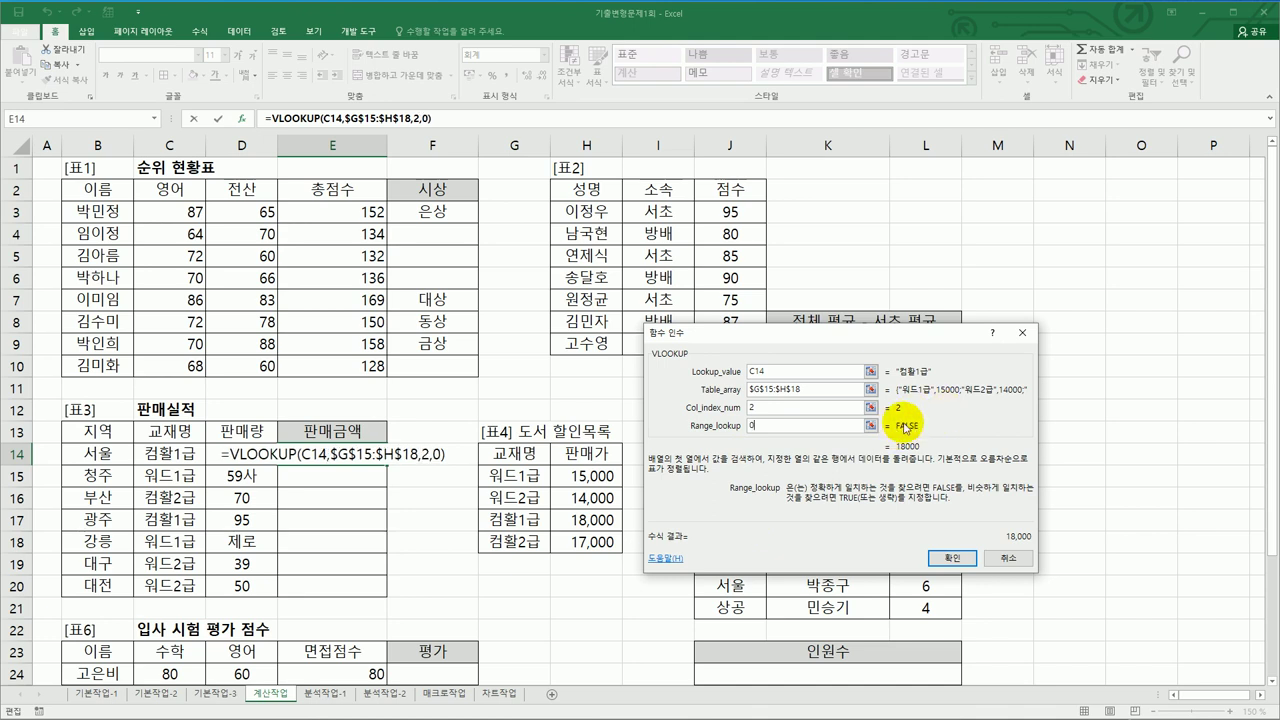
{"action": "left_click", "coordinate": [953, 556]}
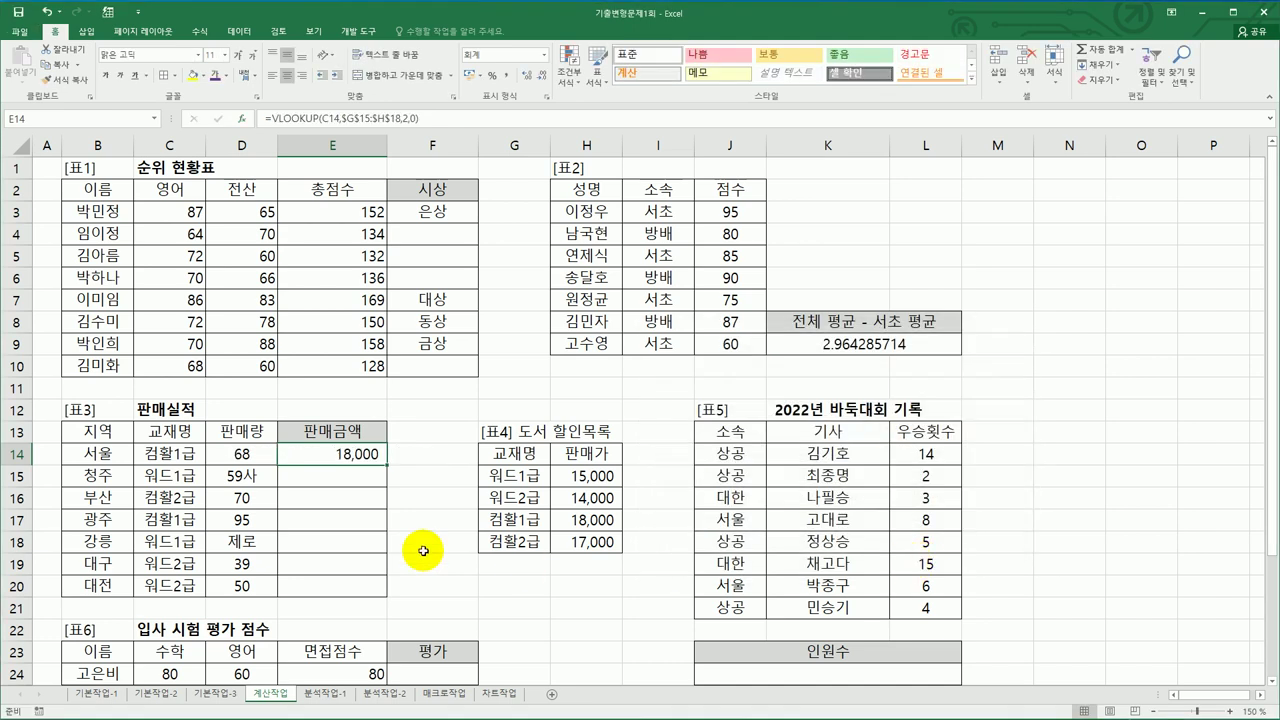
Step: Check E14 against the matching price in 표4 and fill the VLOOKUP formula down through E20
{"action": "left_click", "coordinate": [186, 463]}
{"action": "left_click", "coordinate": [578, 520]}
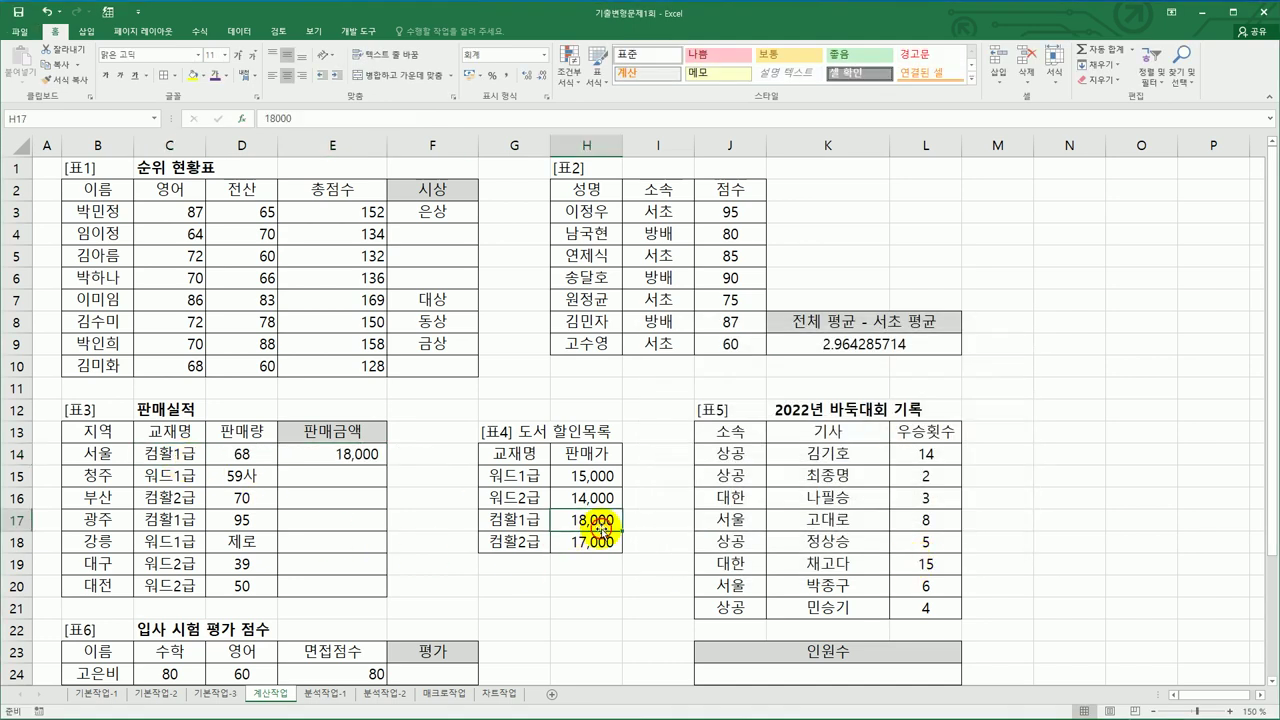
{"action": "left_click", "coordinate": [340, 458]}
{"action": "left_click_drag", "start_coordinate": [386, 464], "coordinate": [394, 594]}
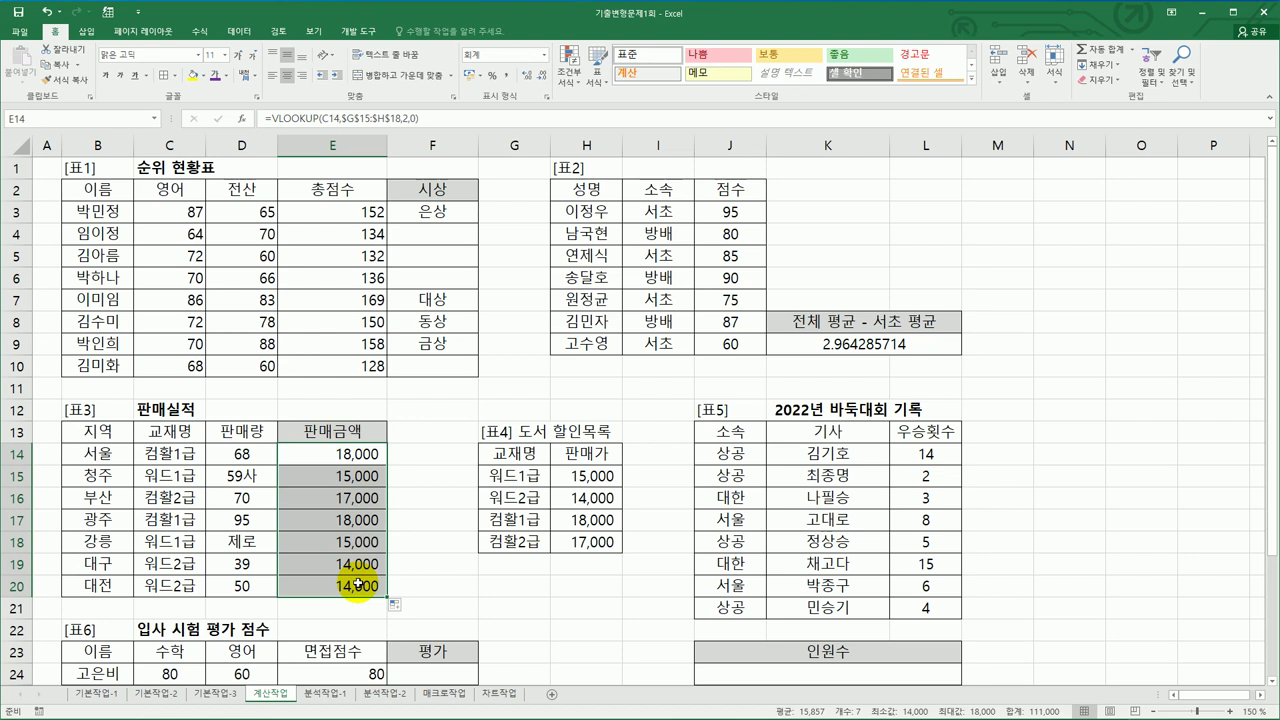
{"action": "left_click", "coordinate": [345, 460]}
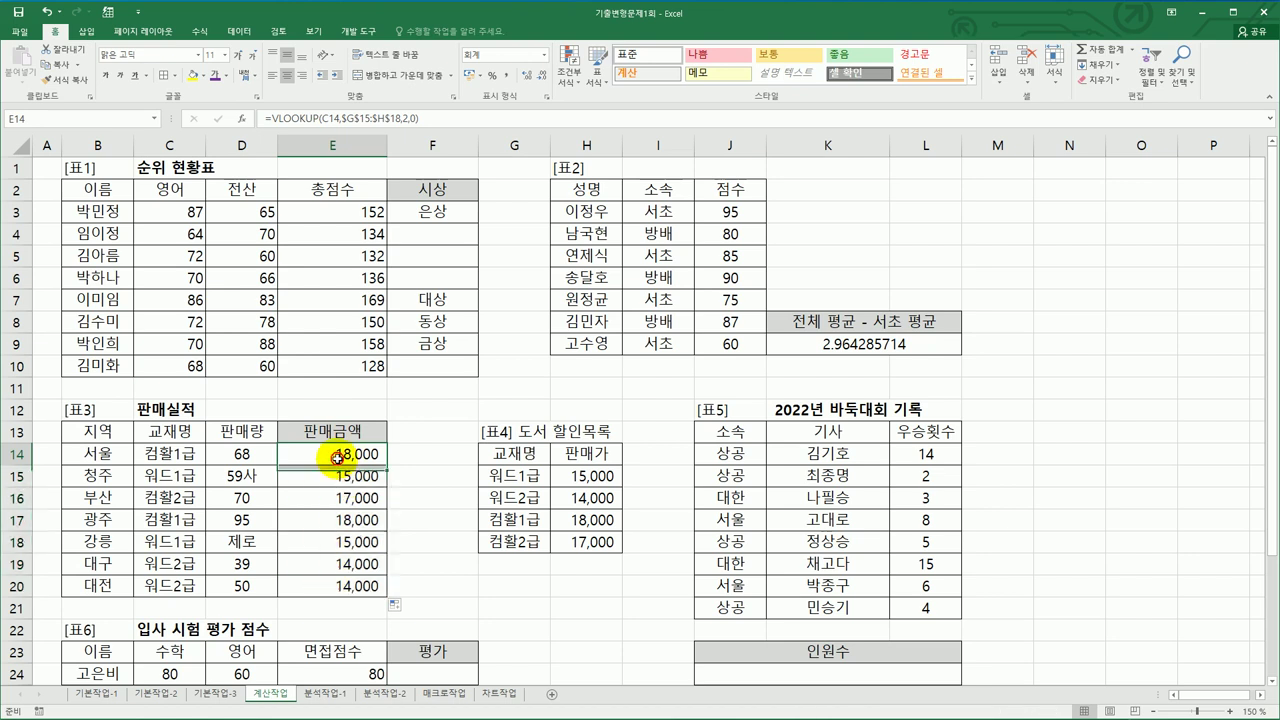
{"action": "double_click", "coordinate": [363, 454]}
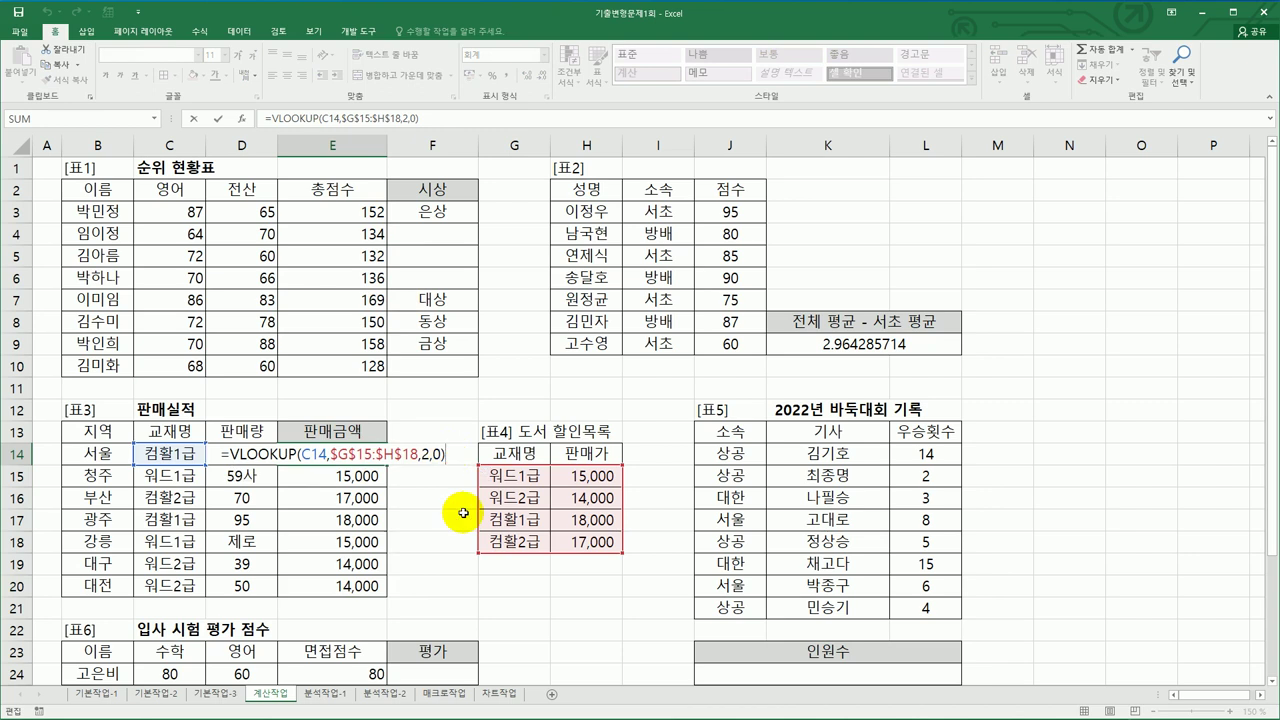
{"action": "type", "text": "*"}
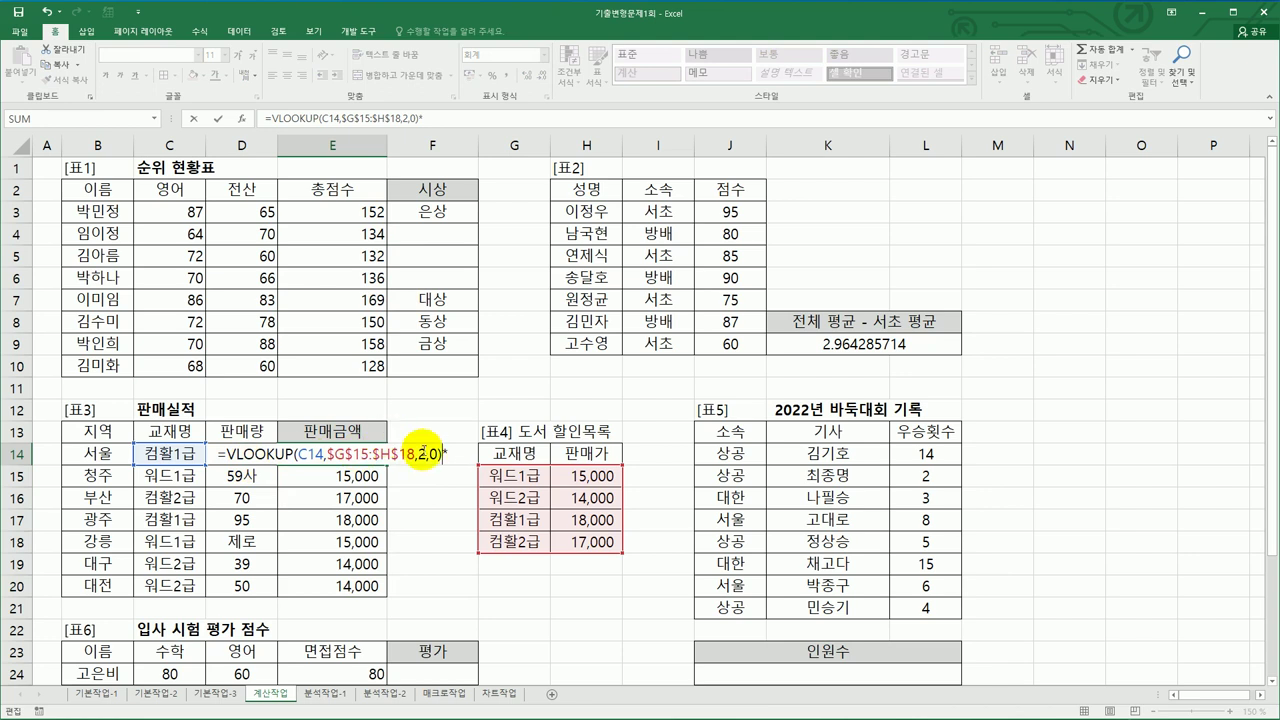
{"action": "key", "text": "Escape"}
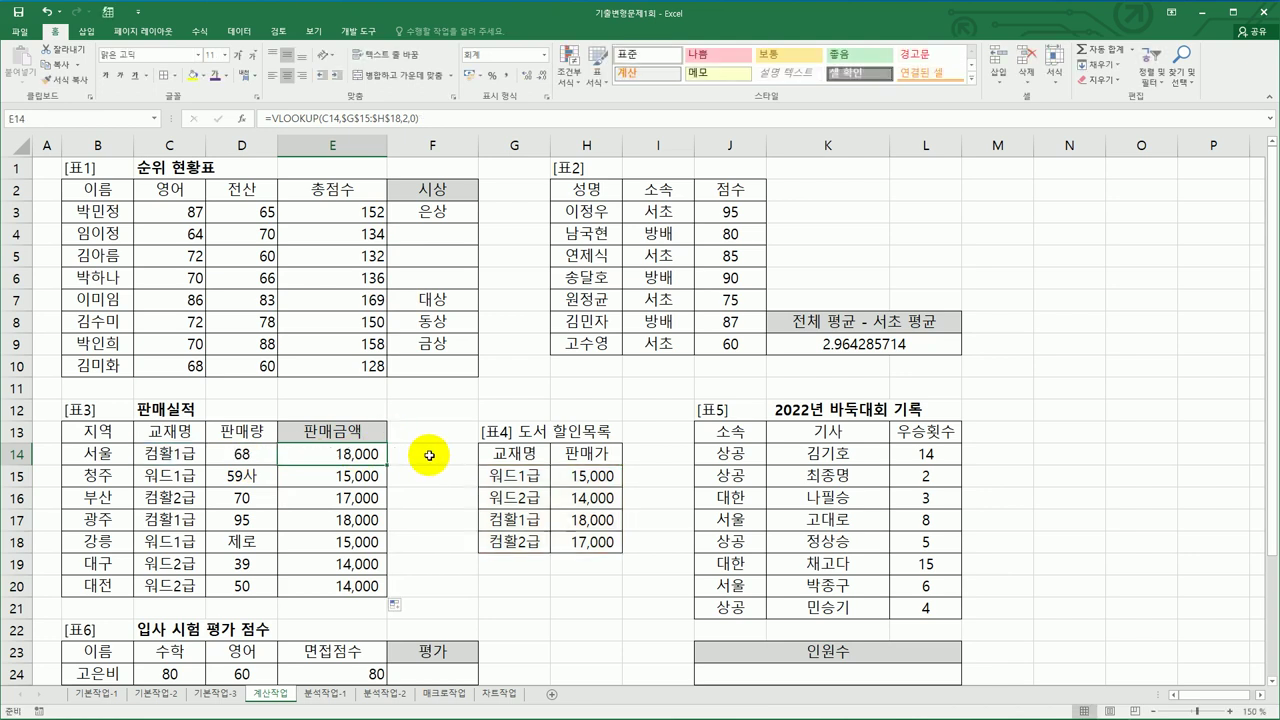
Step: Multiply the VLOOKUP in E14 by the 판매량 in D14 and fill the formula down through E20
{"action": "left_click", "coordinate": [440, 119]}
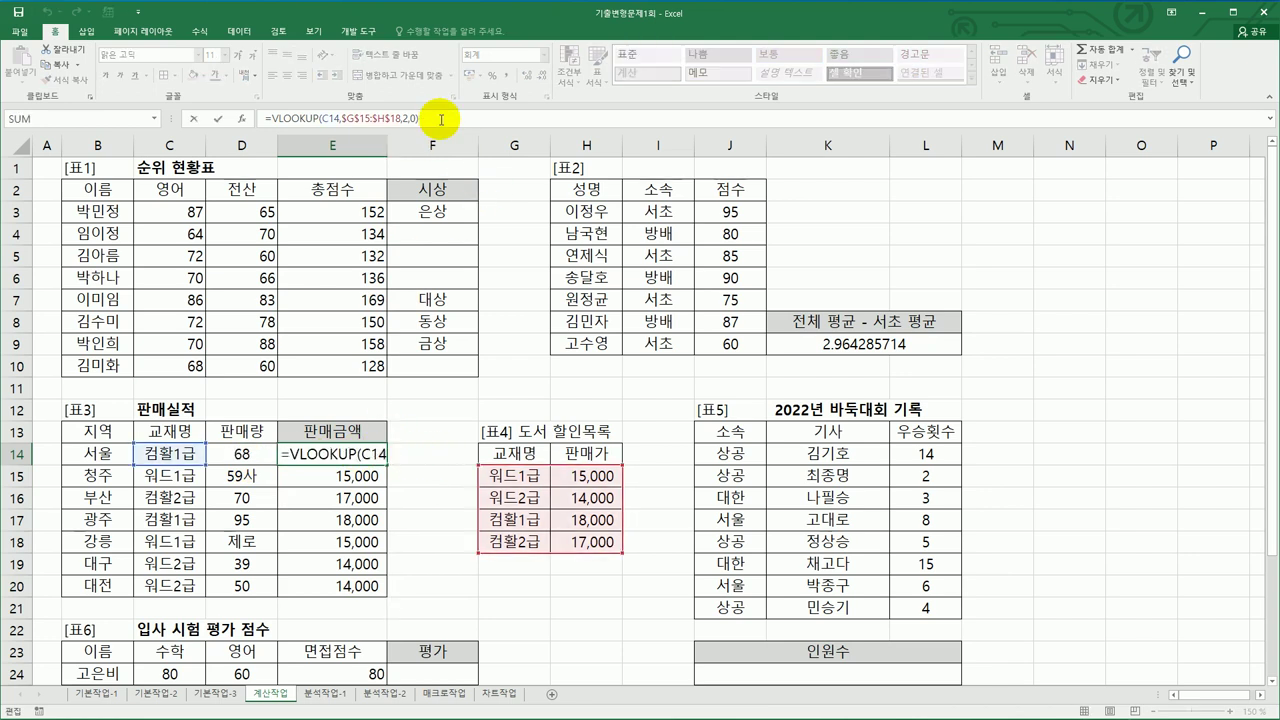
{"action": "type", "text": "*"}
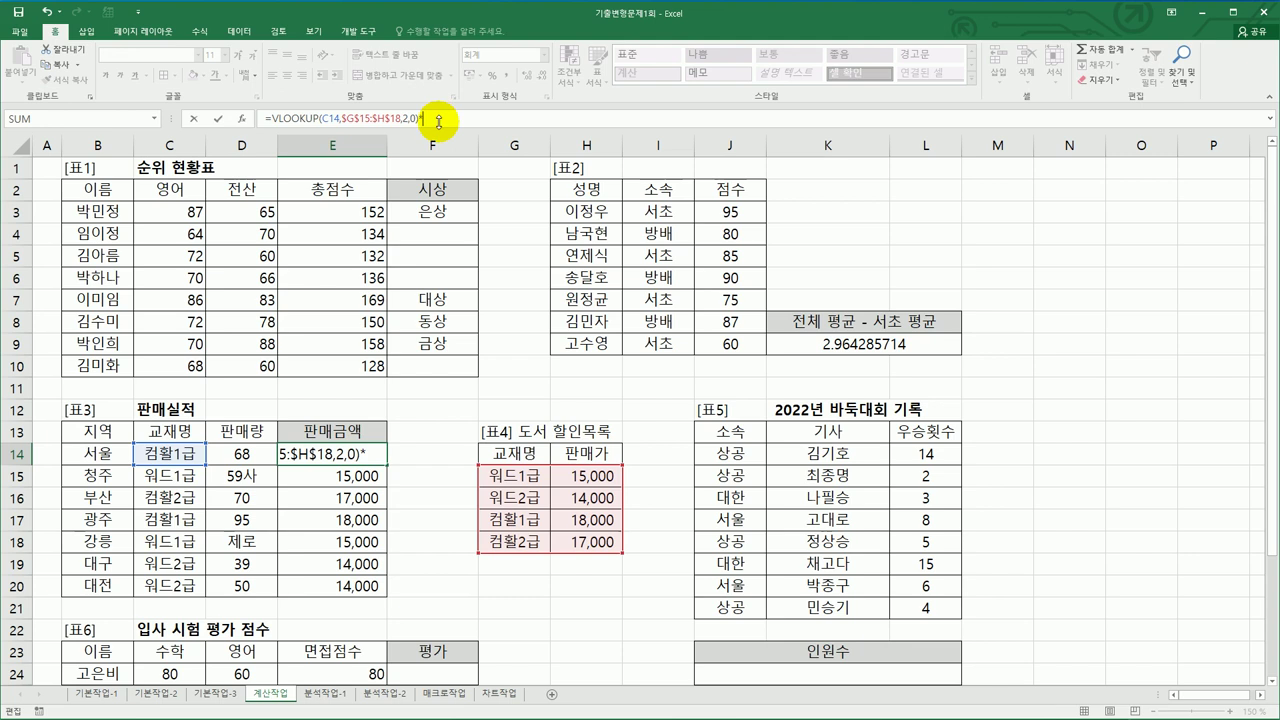
{"action": "left_click", "coordinate": [241, 454]}
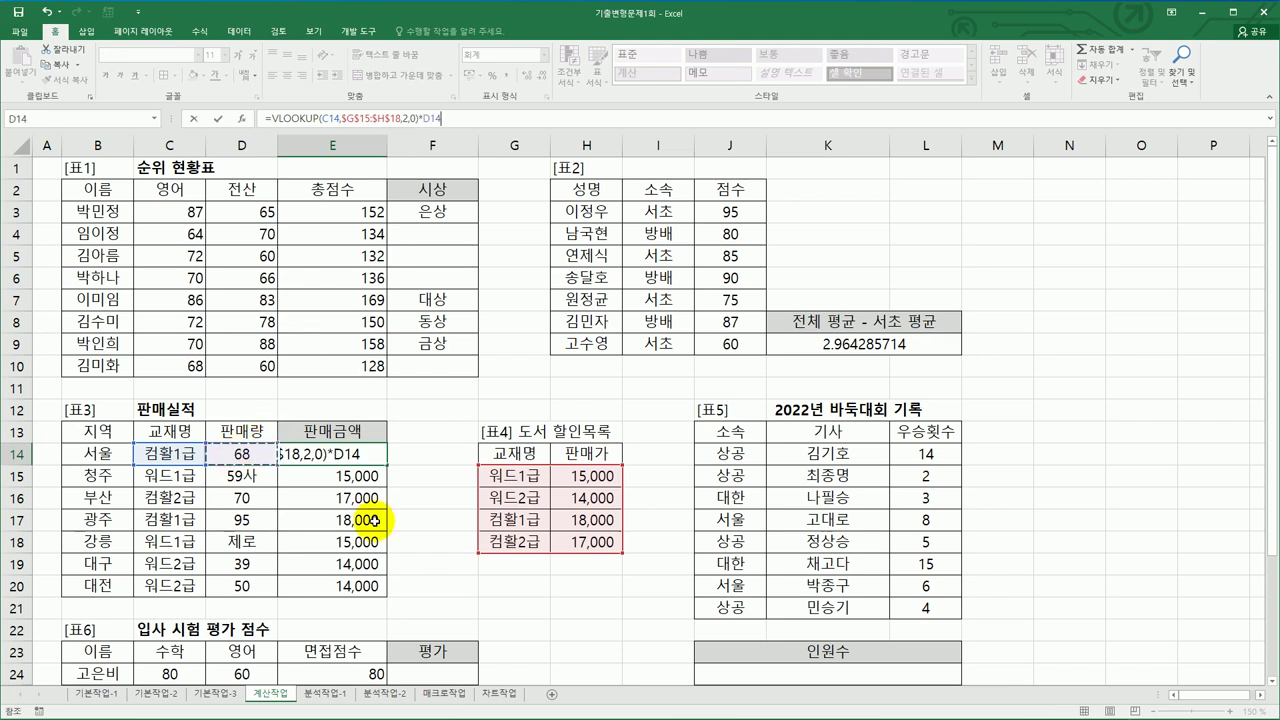
{"action": "key", "text": "Return"}
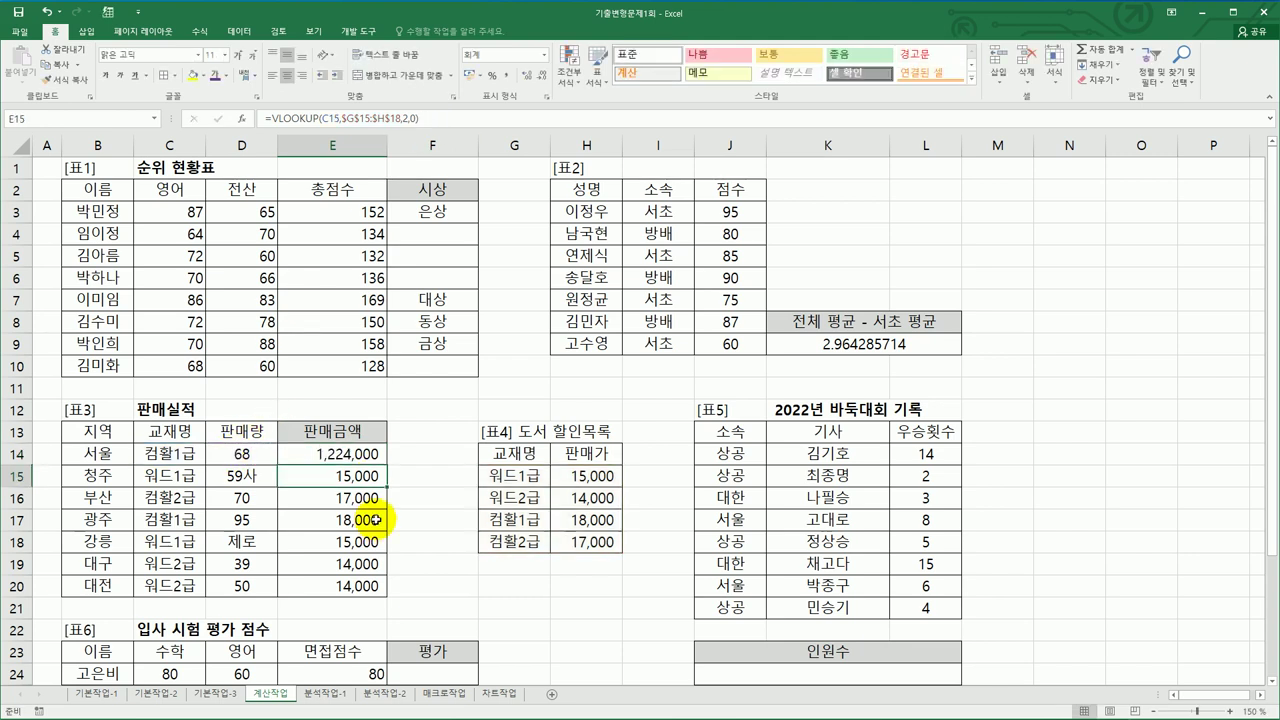
{"action": "left_click", "coordinate": [378, 456]}
{"action": "left_click_drag", "start_coordinate": [386, 463], "coordinate": [387, 598]}
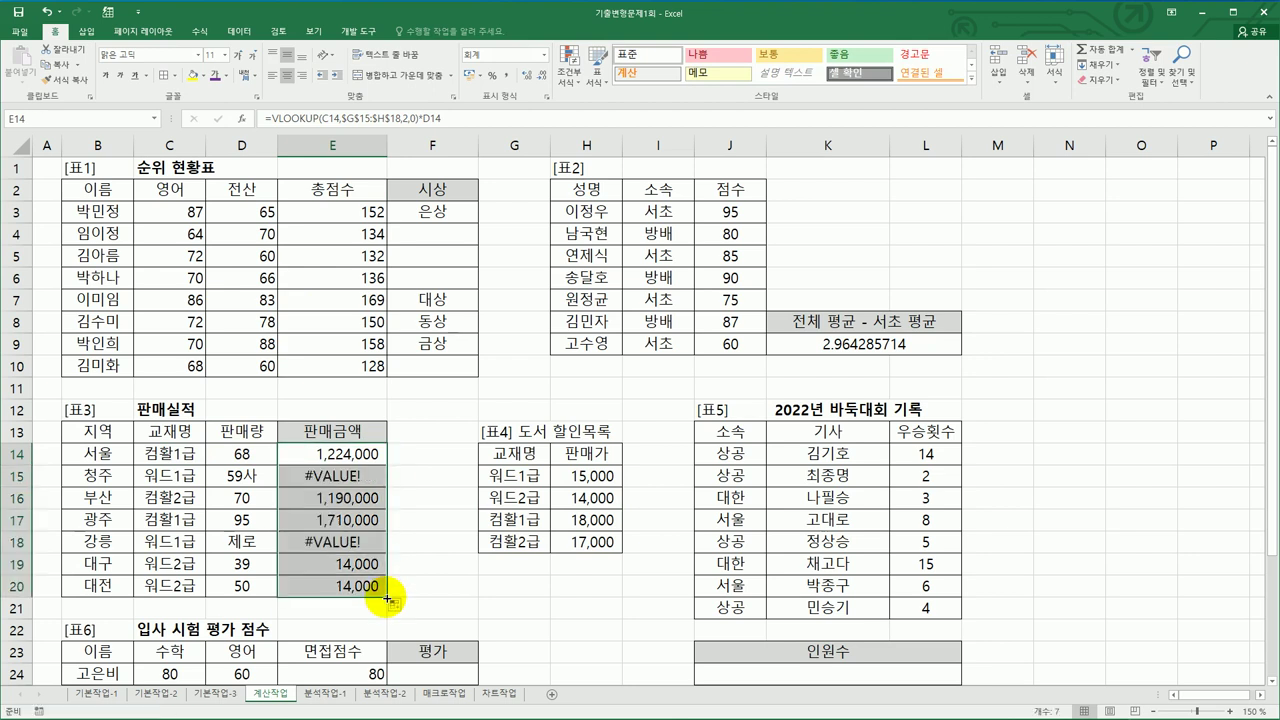
Step: Check the 판매량 cells D15 and D18, and wrap E14's formula in IFERROR with "판매량오류" as the error value
{"action": "left_click", "coordinate": [243, 475]}
{"action": "left_click", "coordinate": [250, 543]}
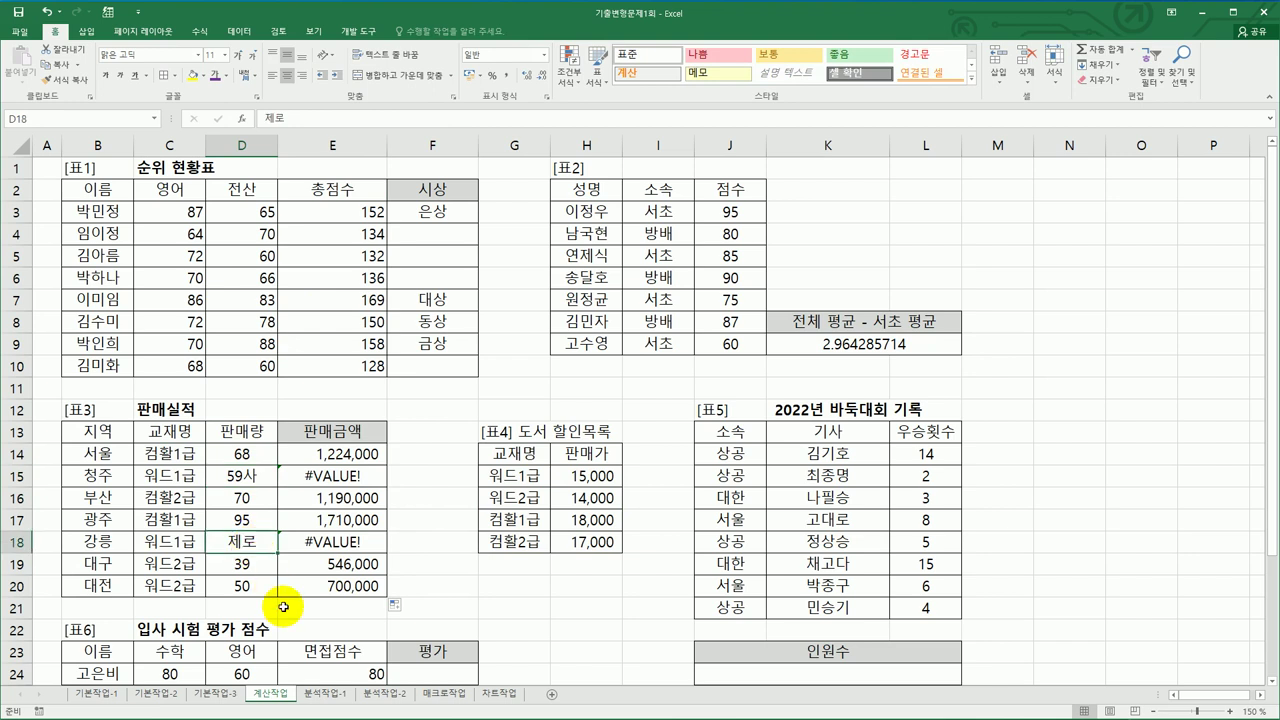
{"action": "left_click", "coordinate": [356, 476]}
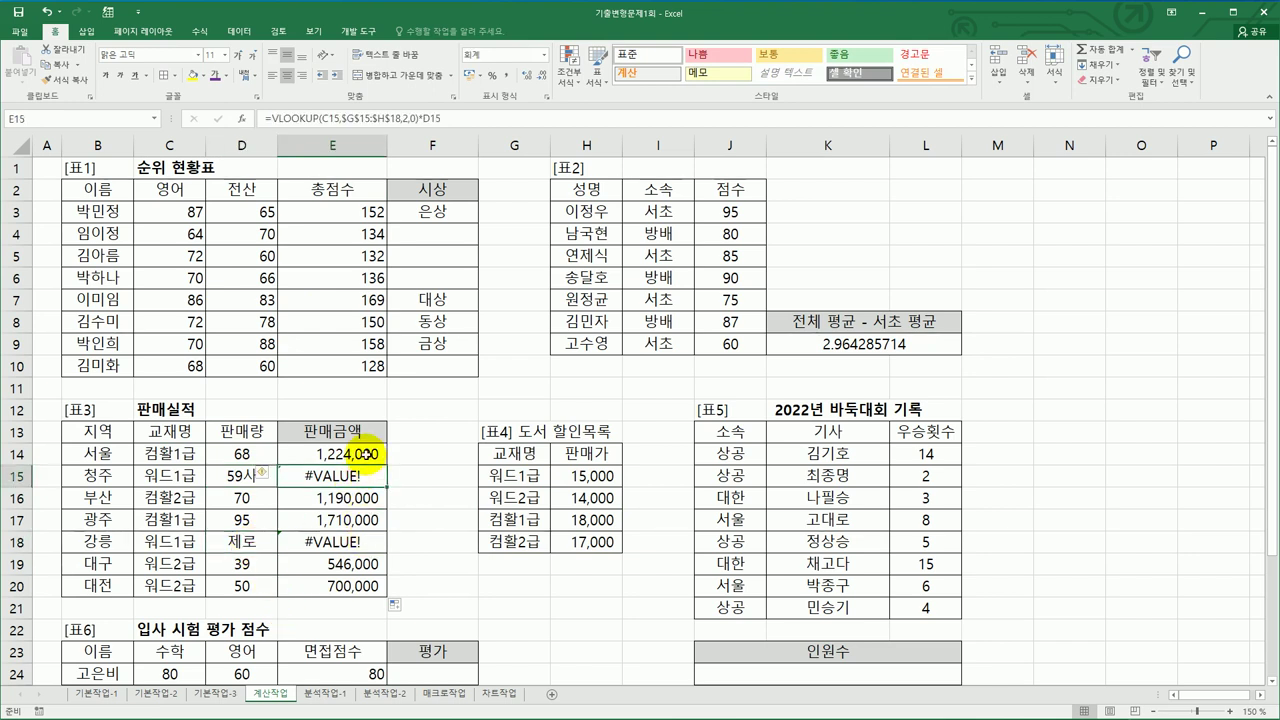
{"action": "left_click", "coordinate": [352, 453]}
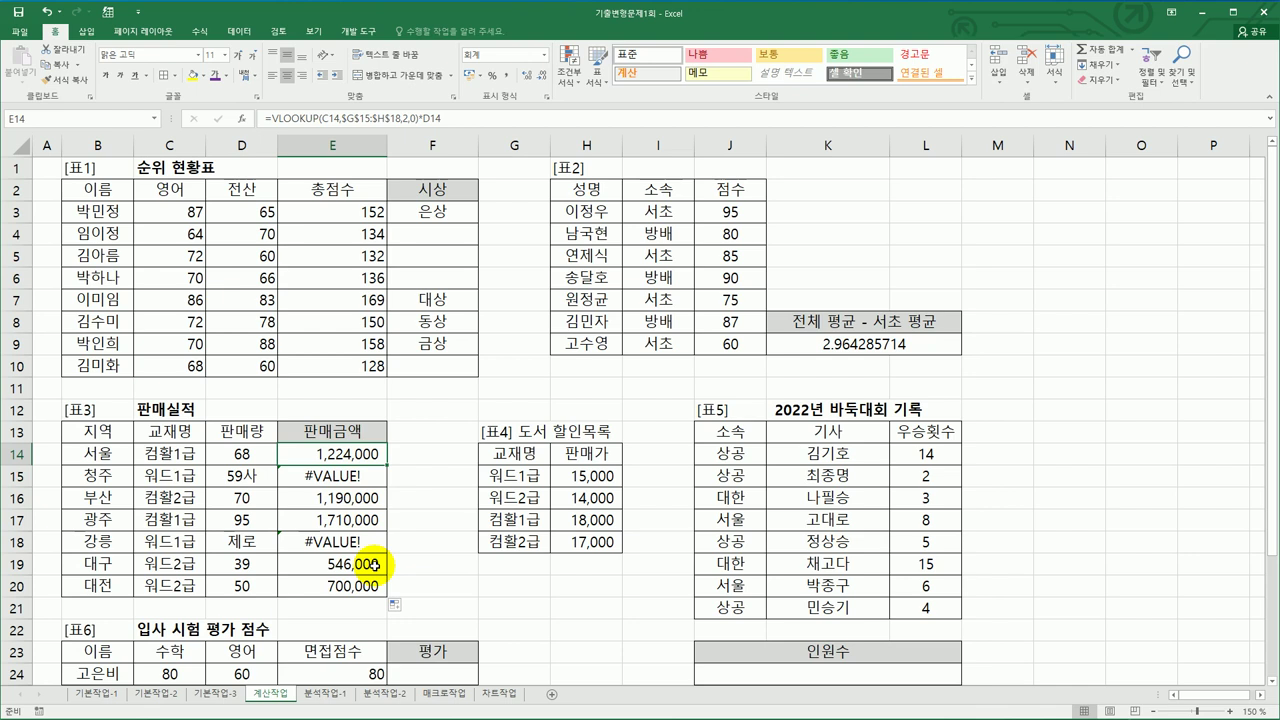
{"action": "double_click", "coordinate": [318, 456]}
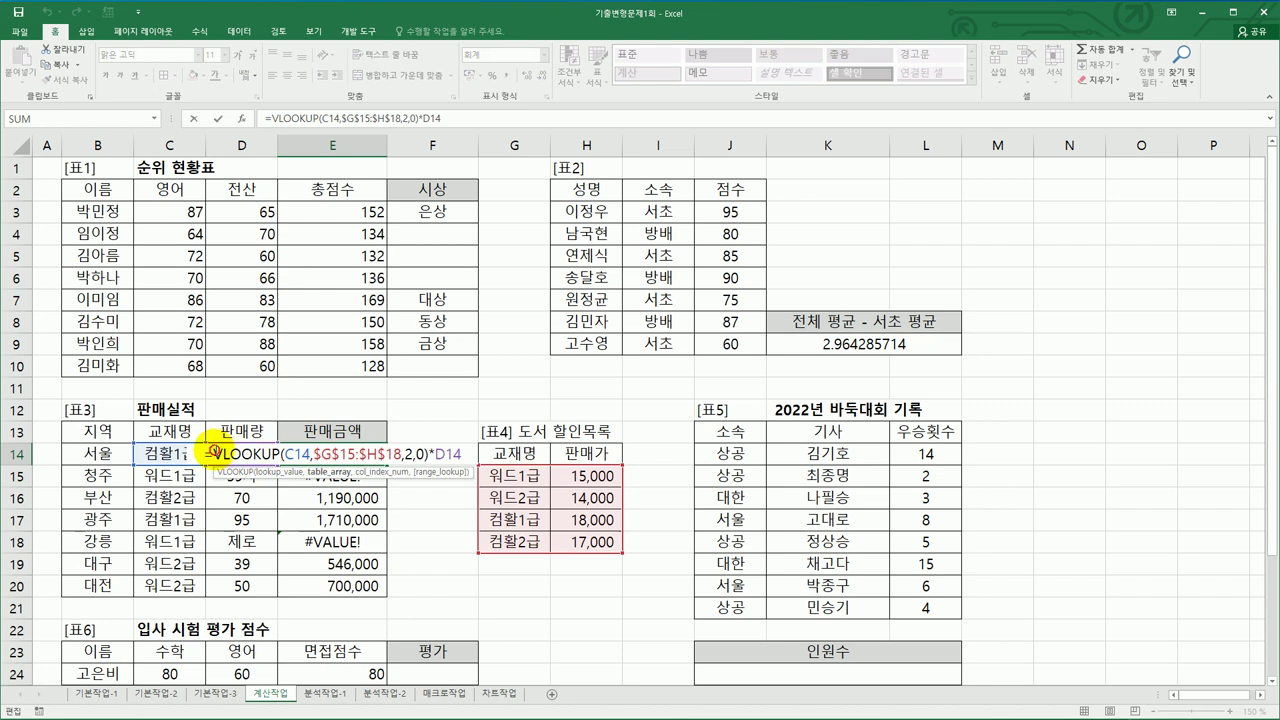
{"action": "type", "text": "If"}
{"action": "double_click", "coordinate": [248, 492]}
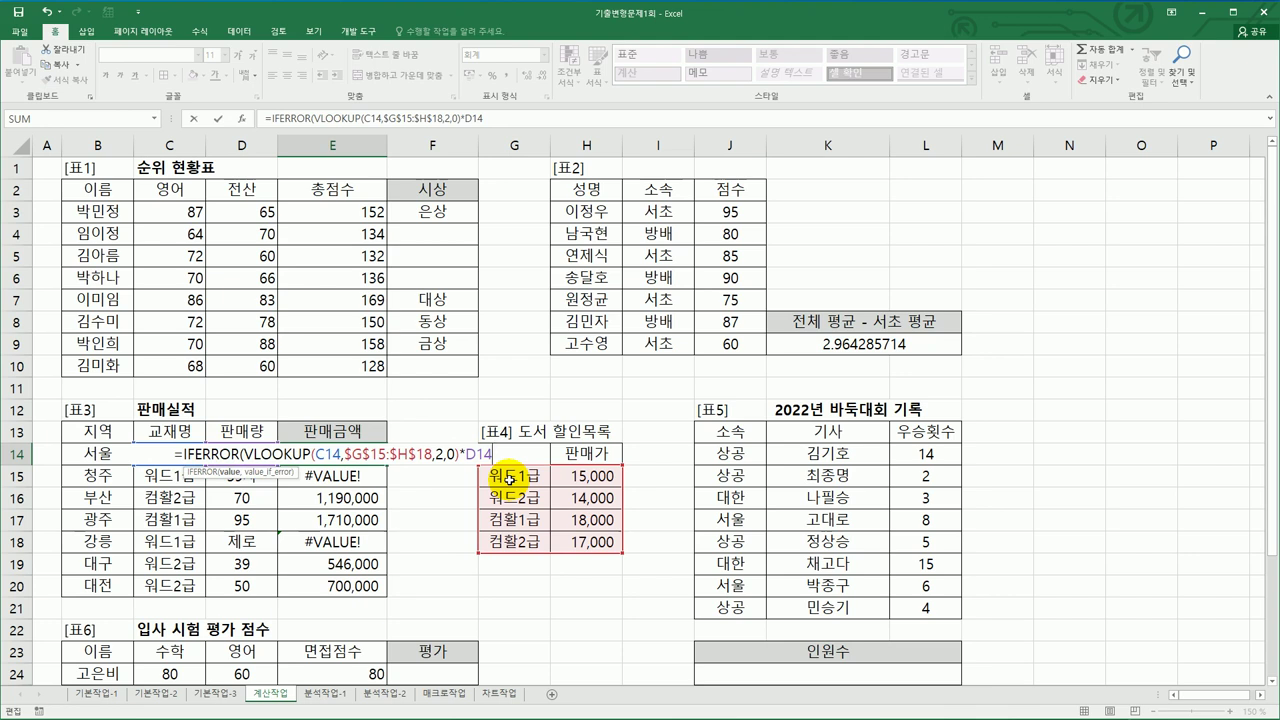
{"action": "type", "text": ",\""}
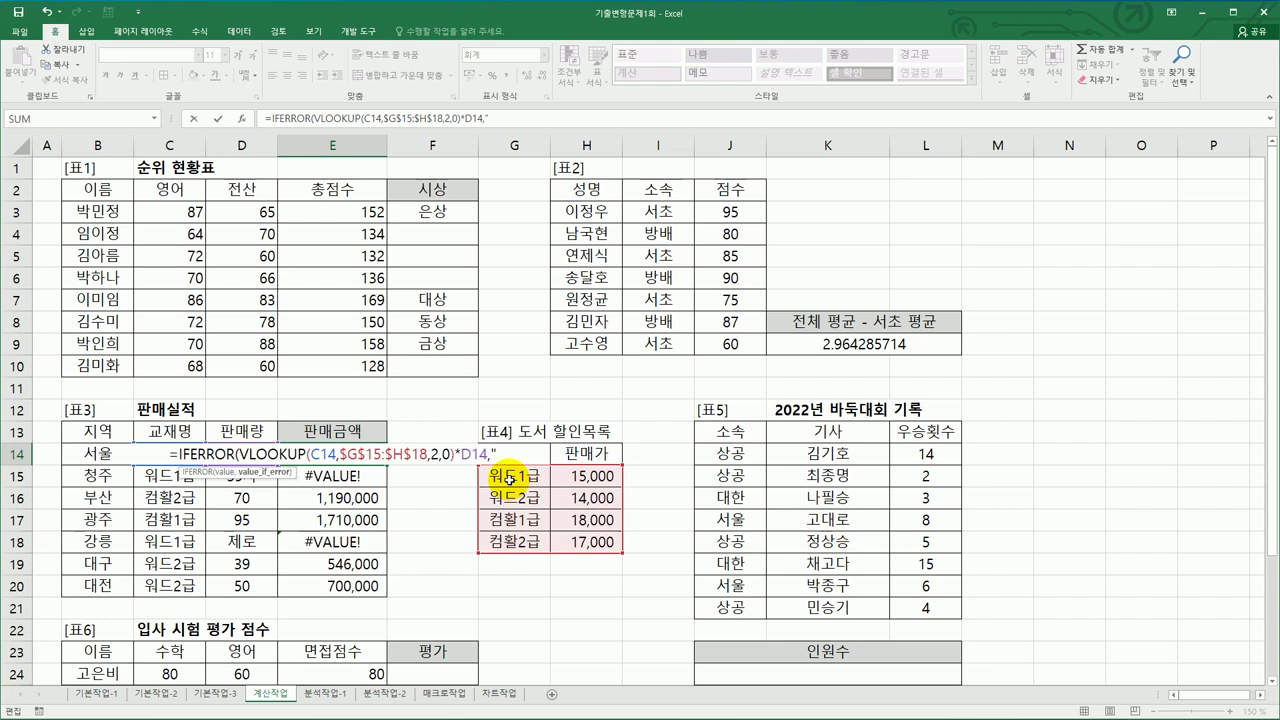
{"action": "type", "text": "판"}
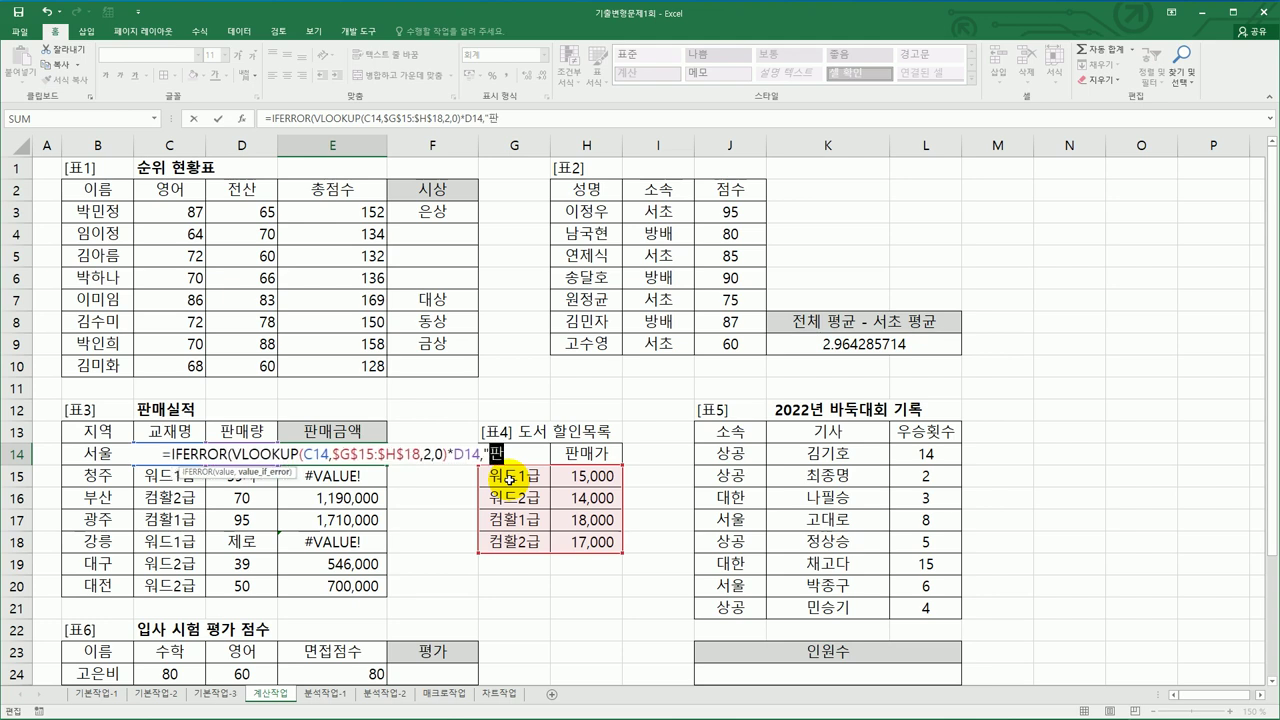
{"action": "type", "text": "매량오류\")"}
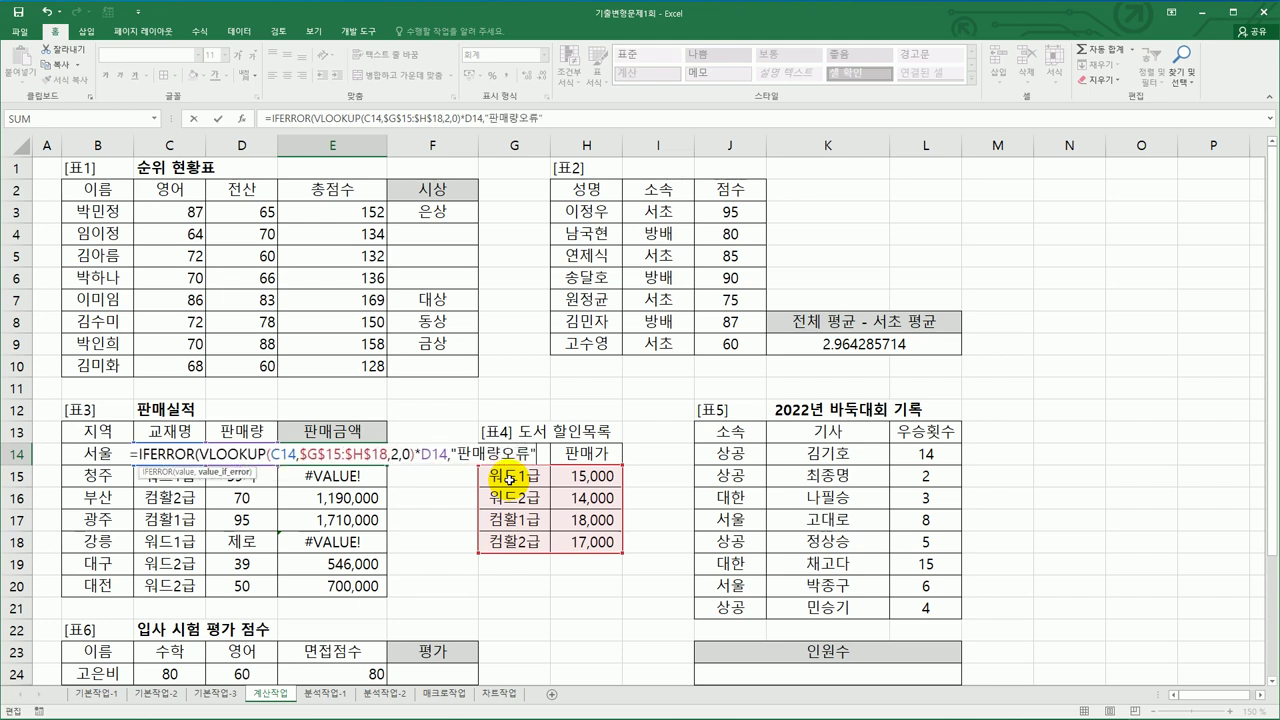
{"action": "key", "text": "Return"}
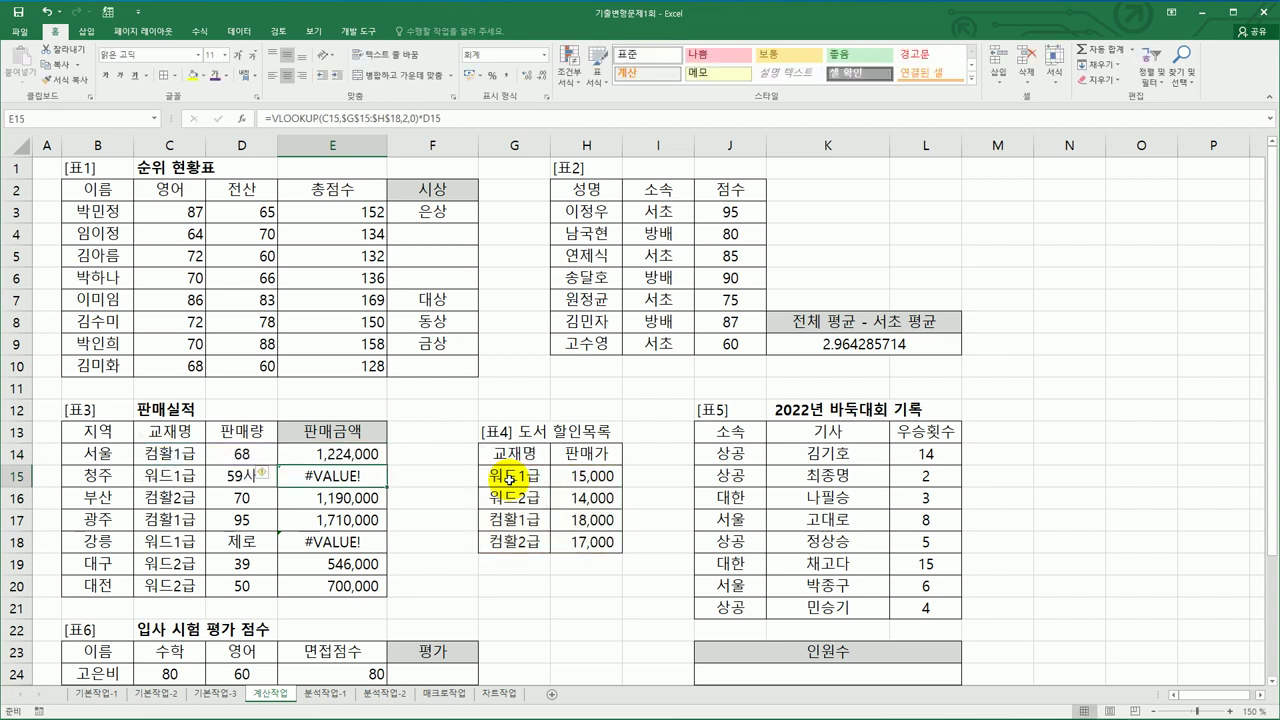
Step: Fill the IFERROR formula from E14 down through E20 and review its VLOOKUP, multiplication and error-value parts
{"action": "left_click", "coordinate": [365, 457]}
{"action": "left_click_drag", "start_coordinate": [387, 466], "coordinate": [377, 600]}
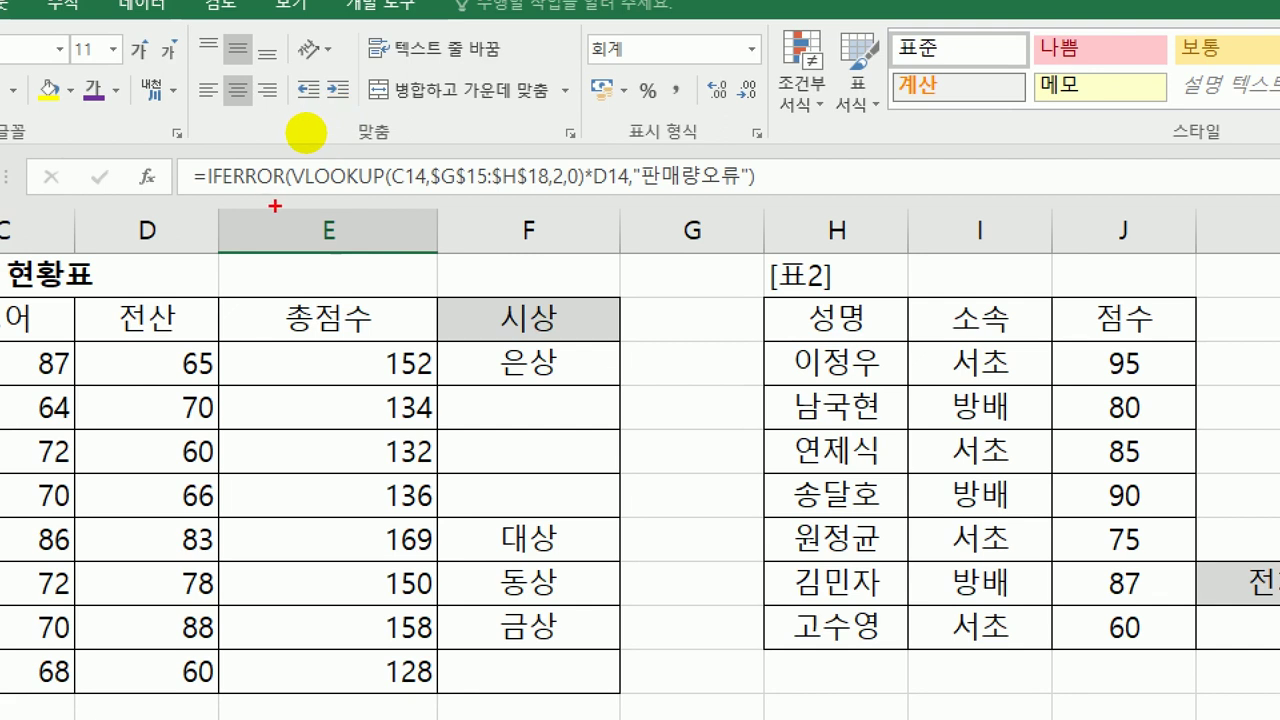
{"action": "left_click_drag", "start_coordinate": [287, 185], "coordinate": [590, 197]}
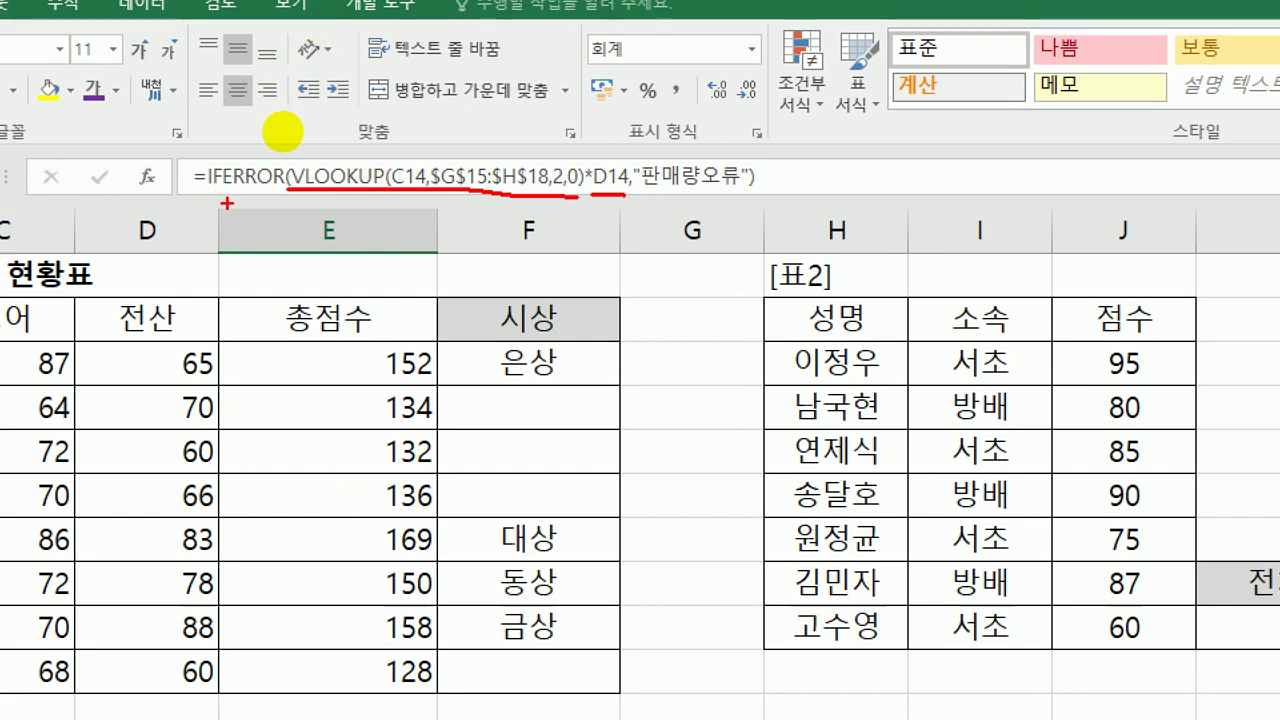
{"action": "left_click_drag", "start_coordinate": [207, 200], "coordinate": [290, 198]}
{"action": "mouse_move", "coordinate": [252, 160]}
{"action": "left_mouse_down"}
{"action": "mouse_move", "coordinate": [375, 45]}
{"action": "mouse_move", "coordinate": [670, 172]}
{"action": "left_mouse_up"}
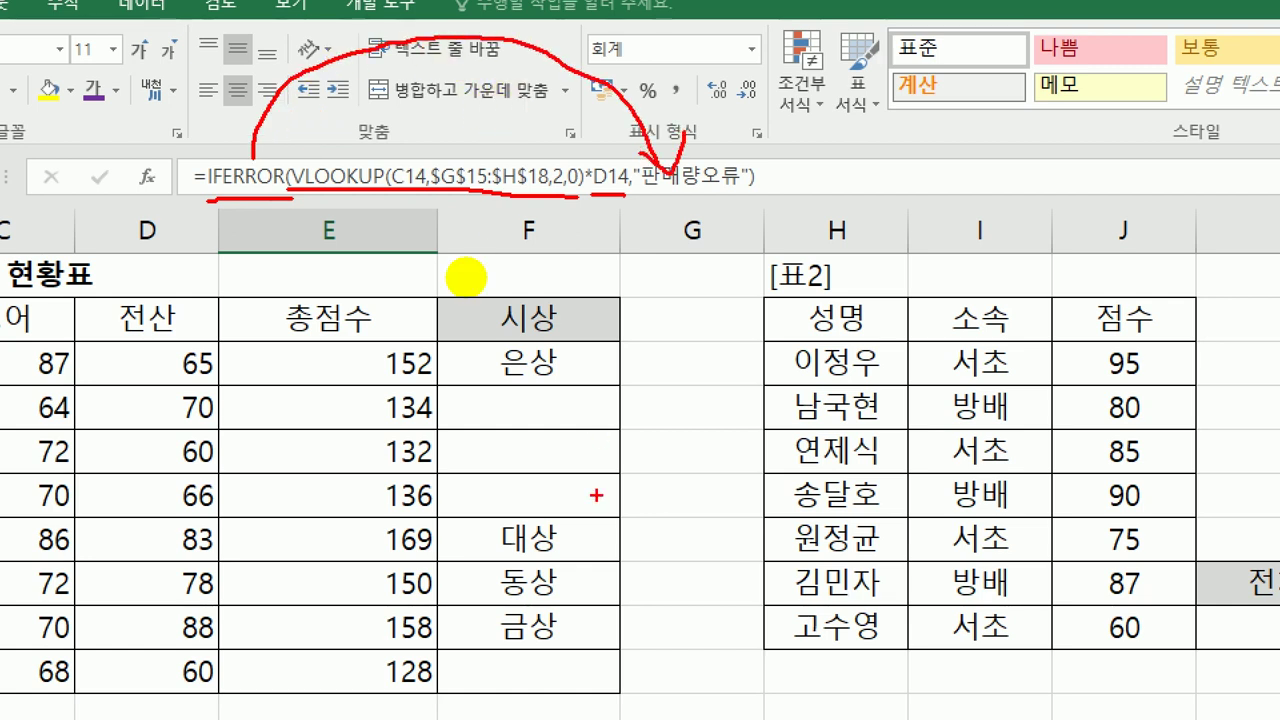
{"action": "key", "text": "Escape"}
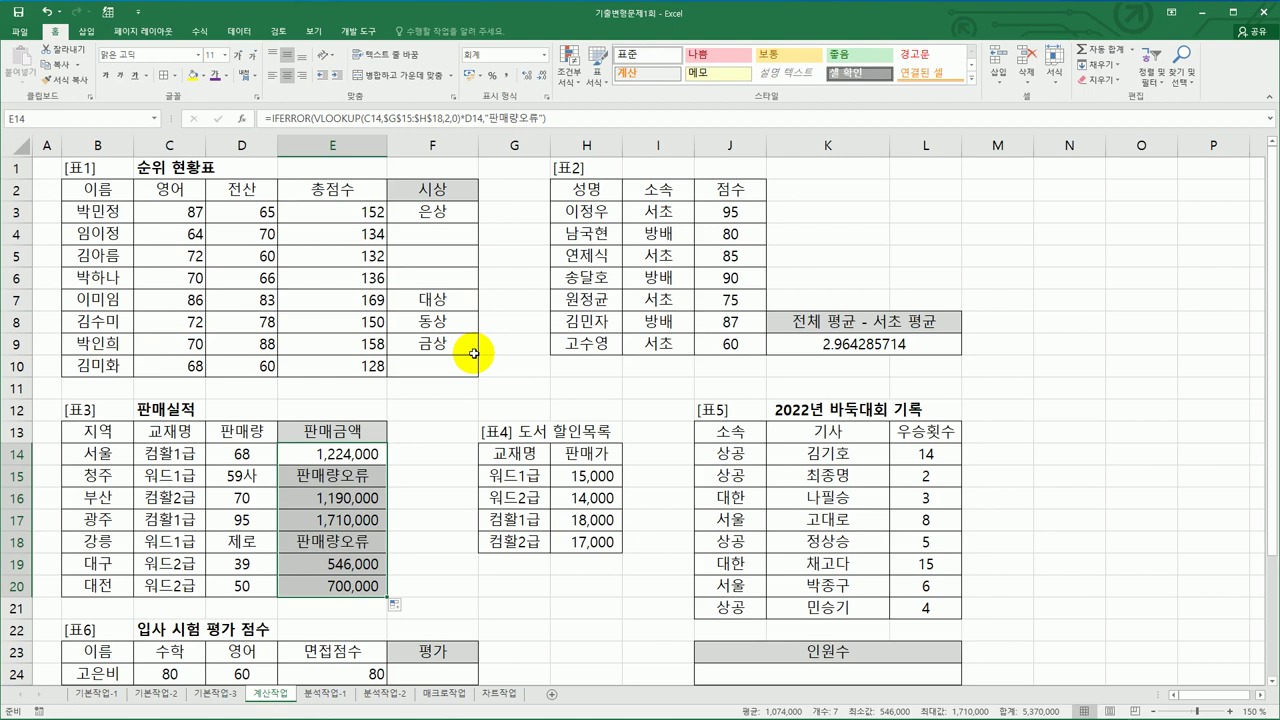
Step: Start a COUNTIFS formula in the 인원수 cell J24 with range J14:J21 and criterion "상공"
{"action": "scroll", "coordinate": [680, 420], "scroll_direction": "down", "scroll_amount": 3}
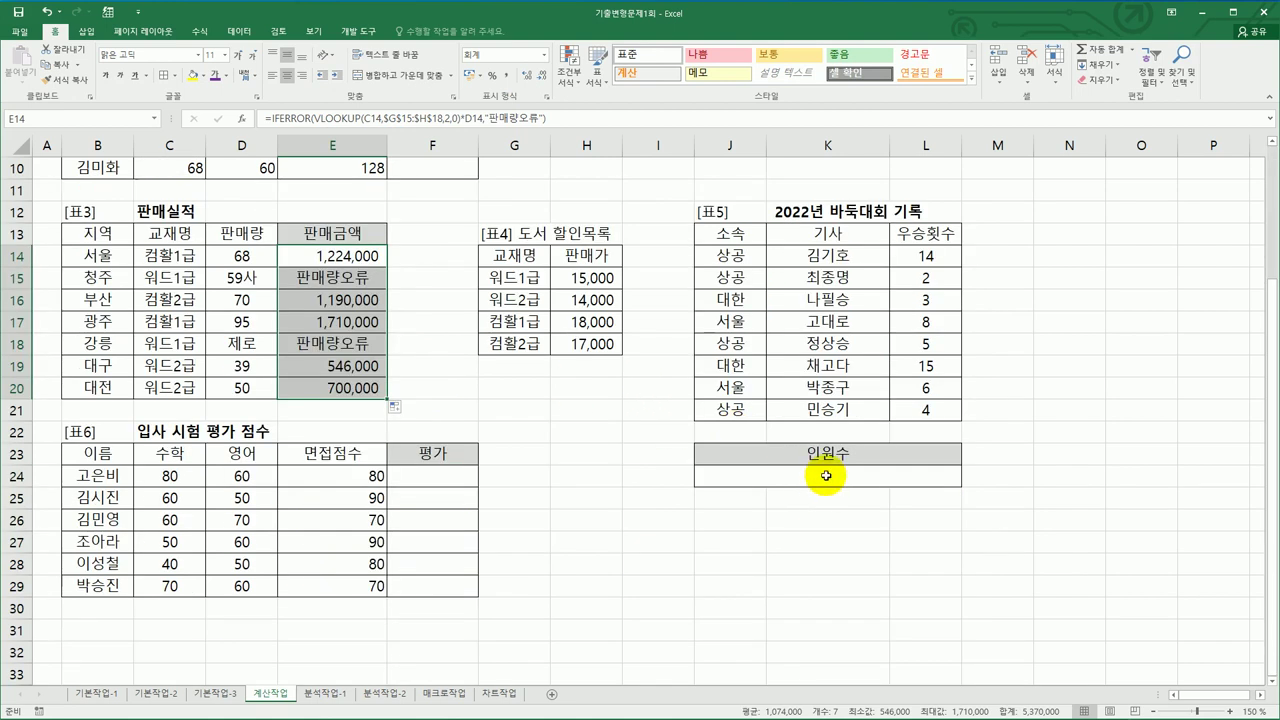
{"action": "left_click", "coordinate": [806, 483]}
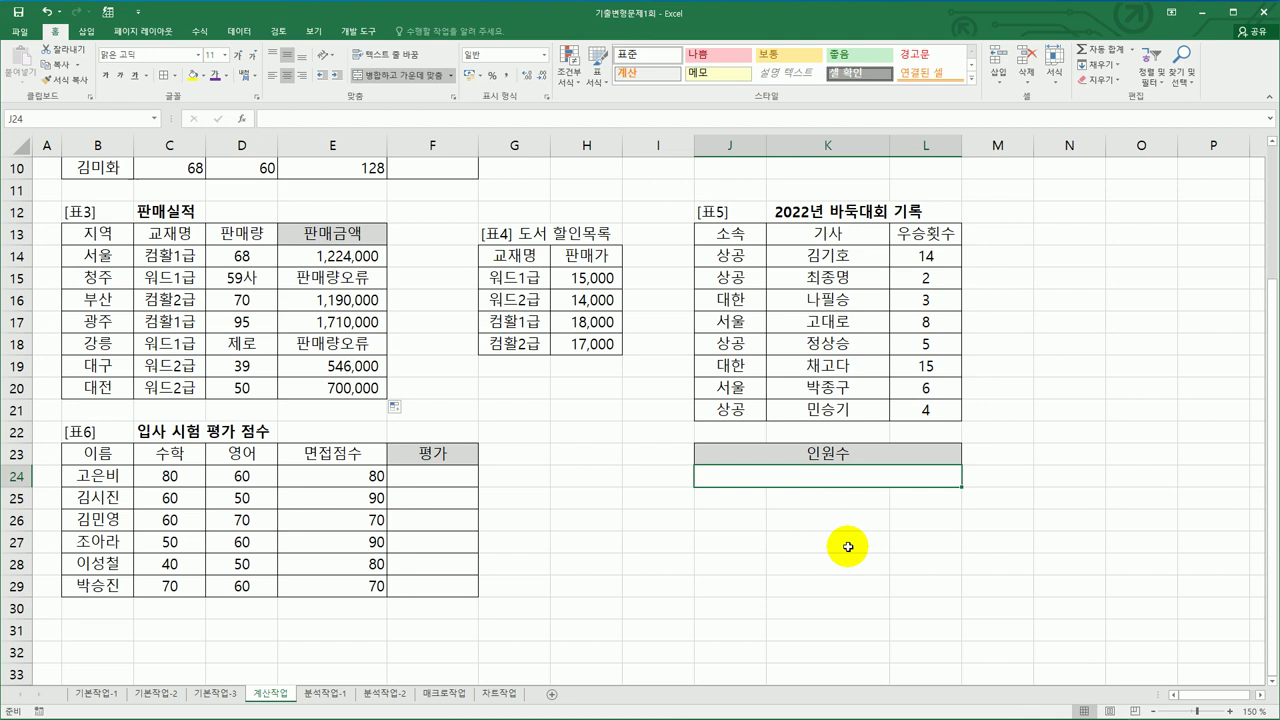
{"action": "type", "text": "="}
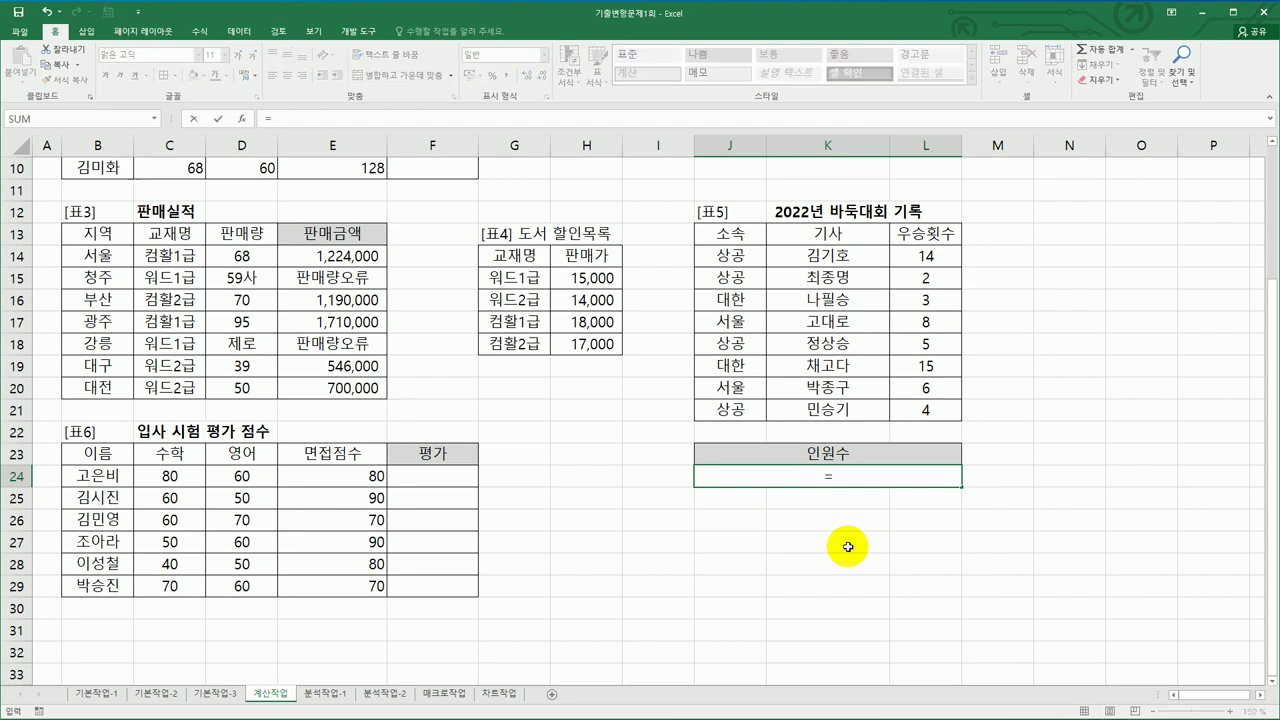
{"action": "type", "text": "countifs("}
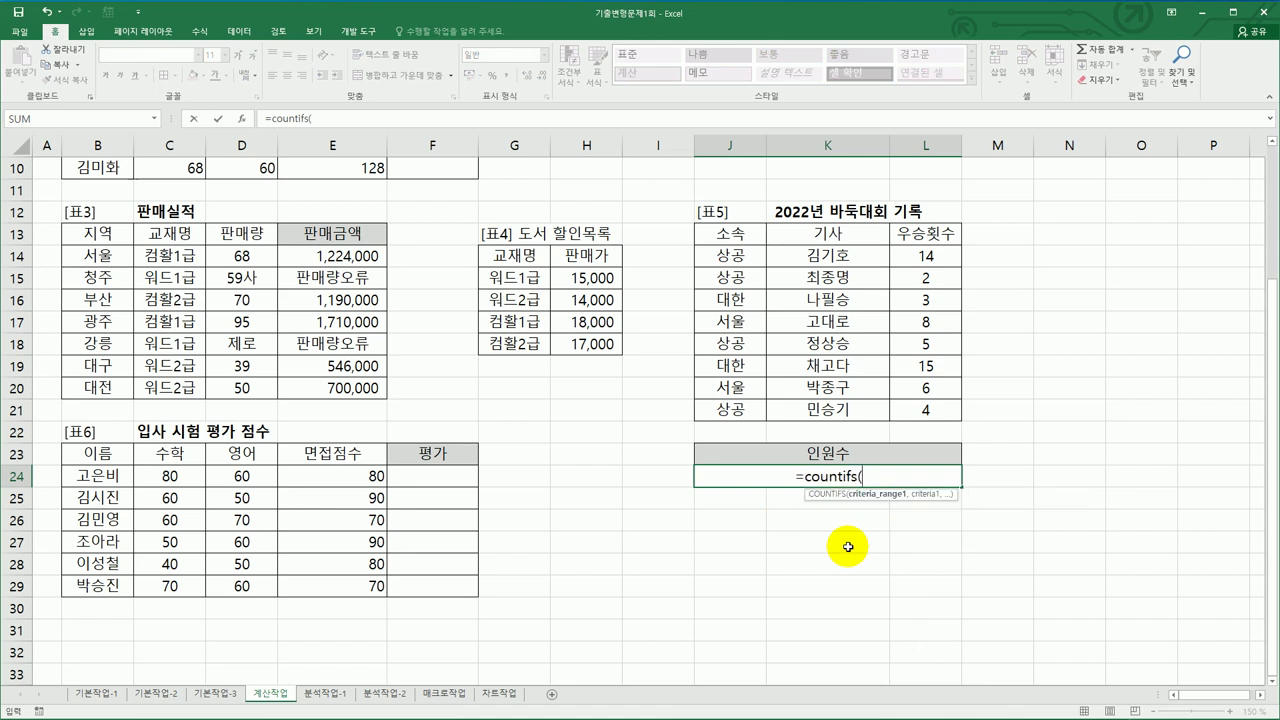
{"action": "left_click_drag", "start_coordinate": [728, 256], "coordinate": [725, 405]}
{"action": "type", "text": ","}
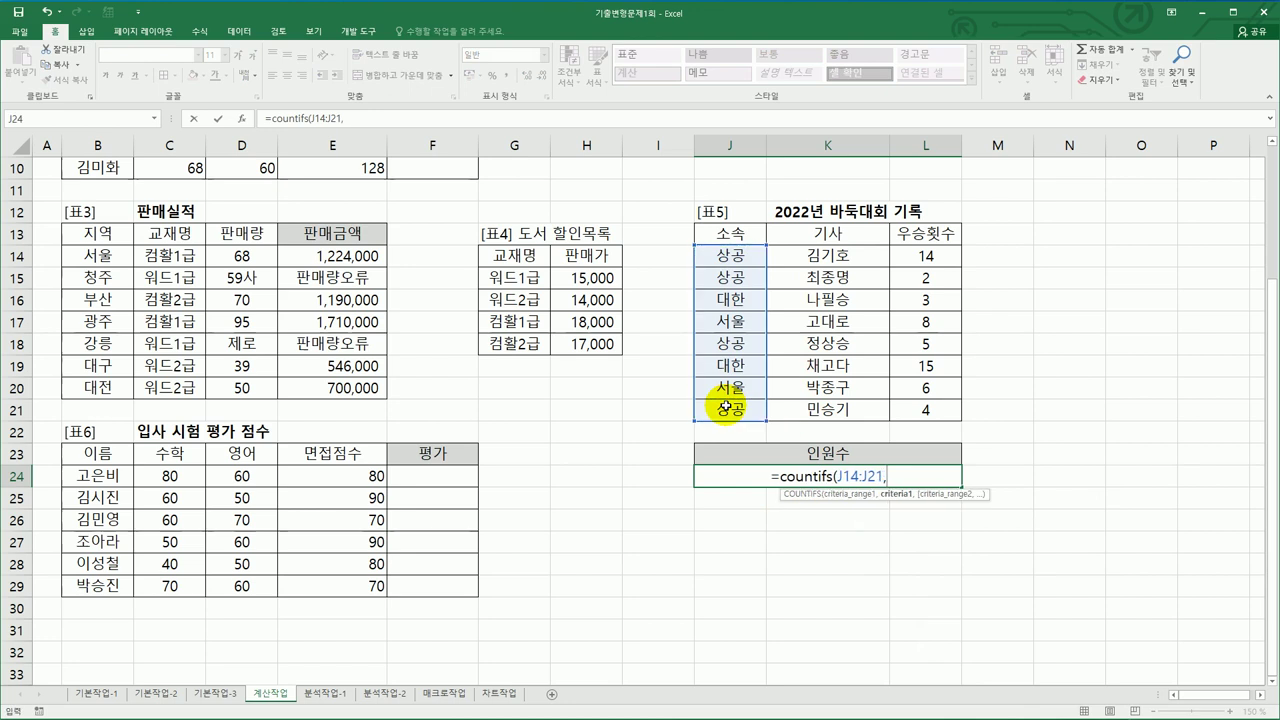
{"action": "type", "text": "\""}
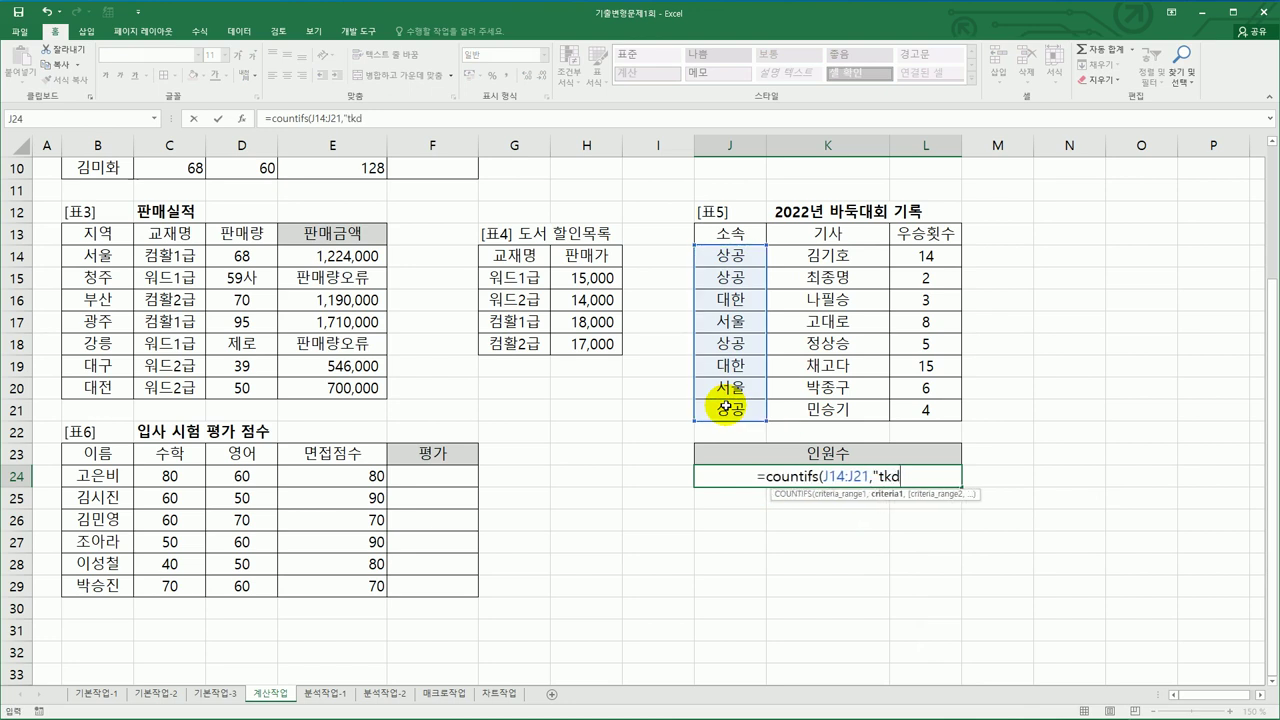
{"action": "type", "text": "상공\""}
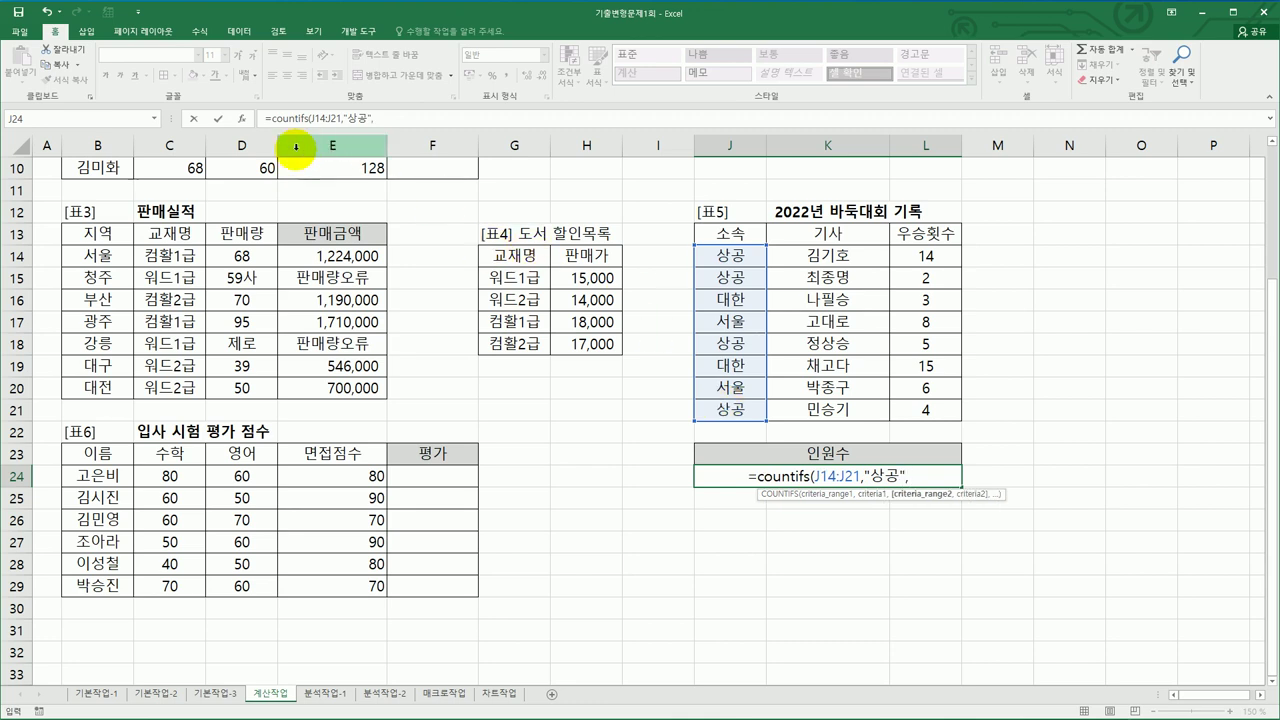
{"action": "type", "text": ","}
Step: Add L14:L21 as the second COUNTIFS range with criterion >=5 through the function arguments, and apply the formula
{"action": "left_click", "coordinate": [241, 122]}
{"action": "left_click_drag", "start_coordinate": [767, 345], "coordinate": [378, 352]}
{"action": "left_click", "coordinate": [372, 408]}
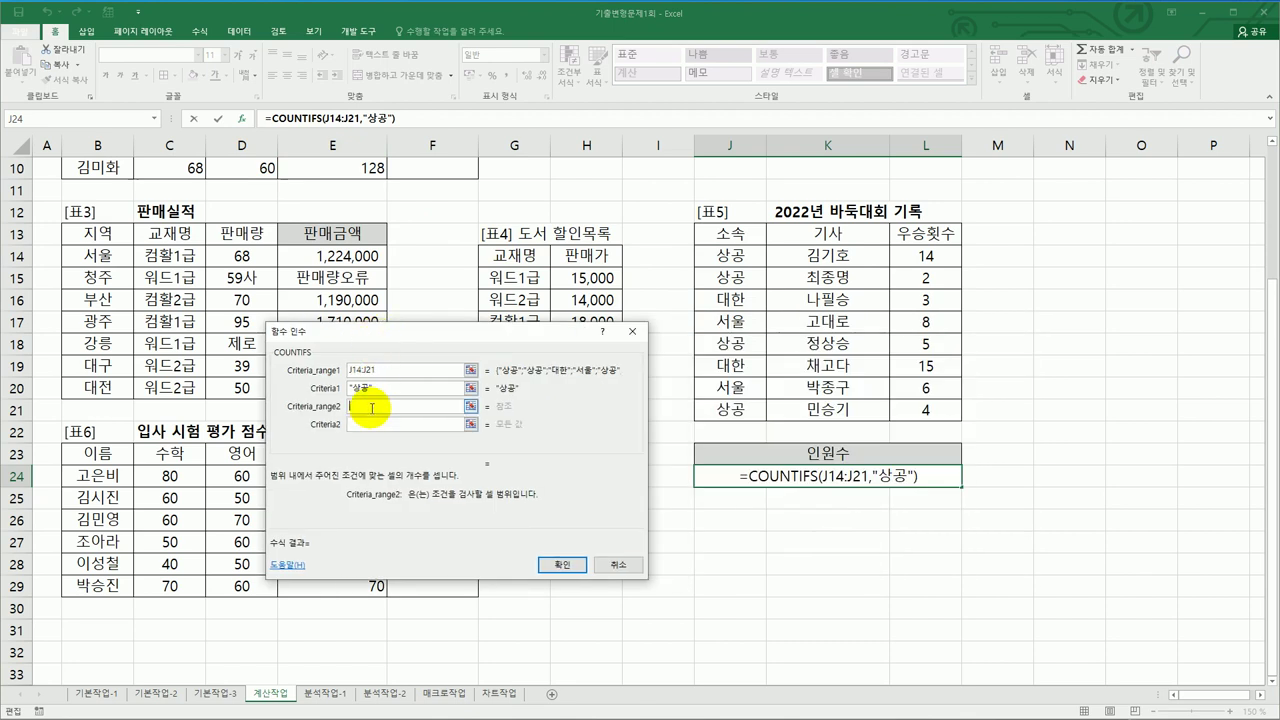
{"action": "left_click", "coordinate": [930, 258]}
{"action": "left_click_drag", "start_coordinate": [930, 258], "coordinate": [930, 410]}
{"action": "left_click", "coordinate": [398, 428]}
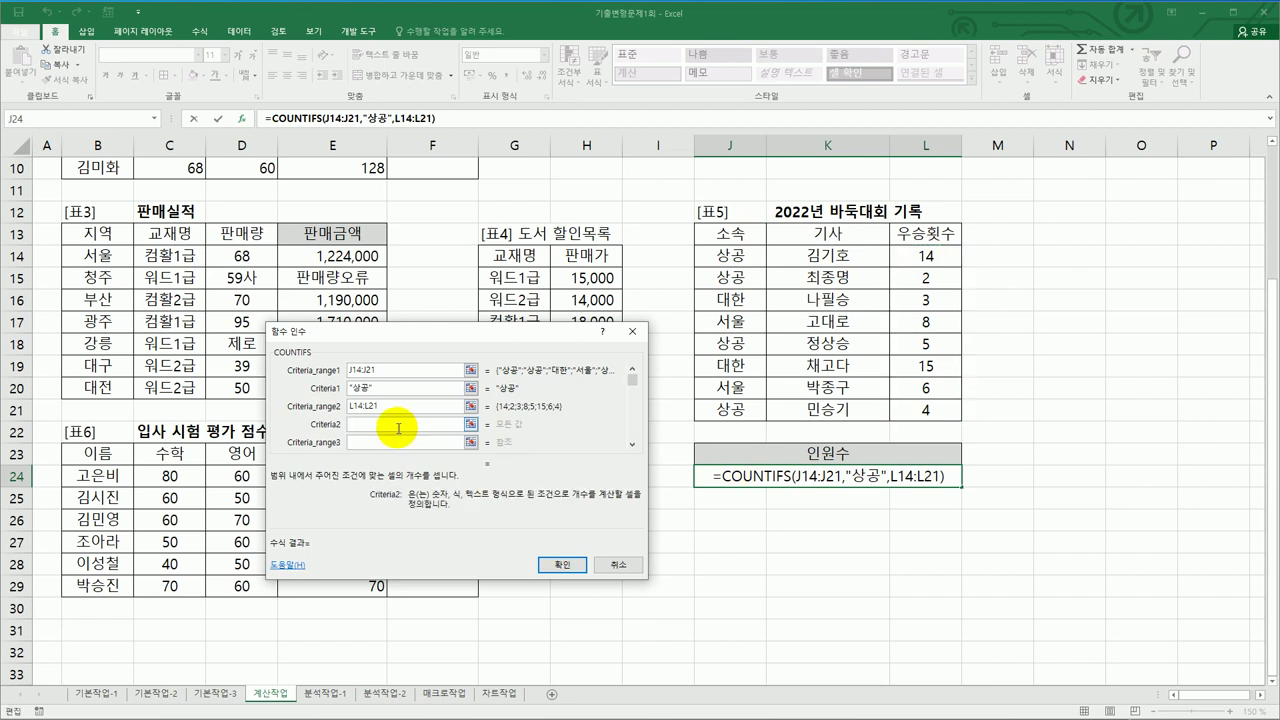
{"action": "type", "text": ">="}
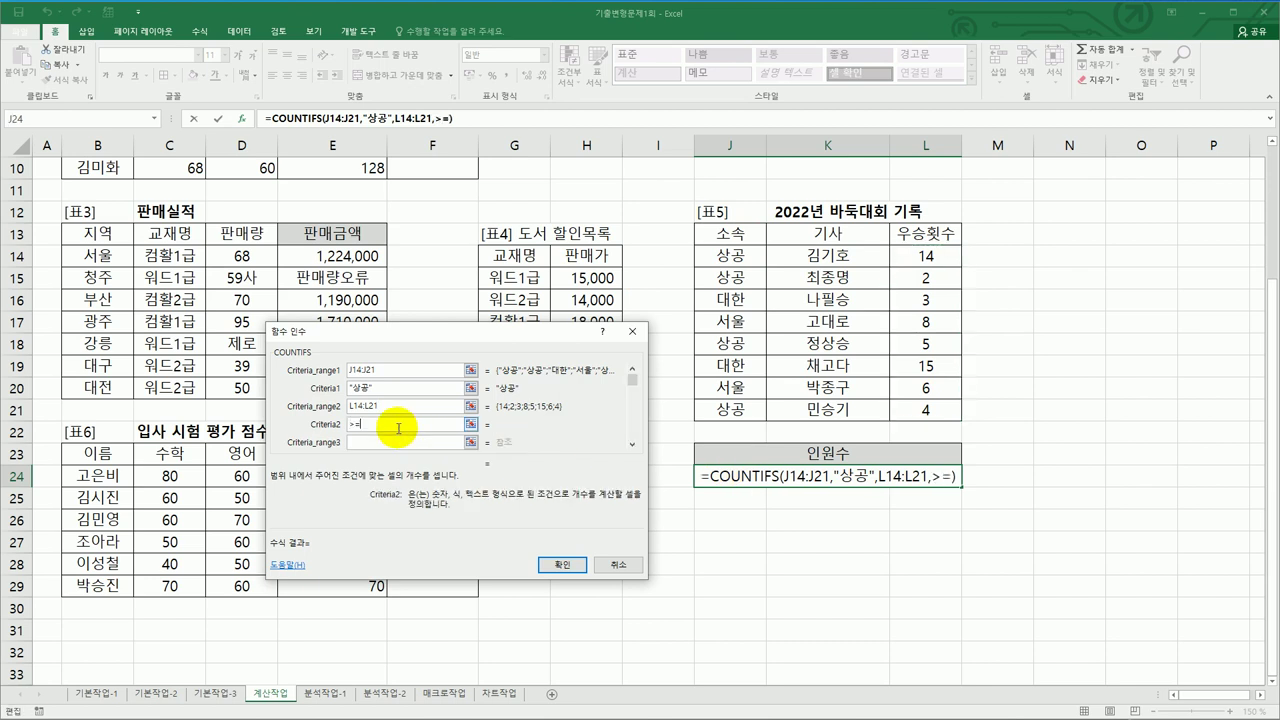
{"action": "type", "text": "5"}
{"action": "left_click", "coordinate": [558, 563]}
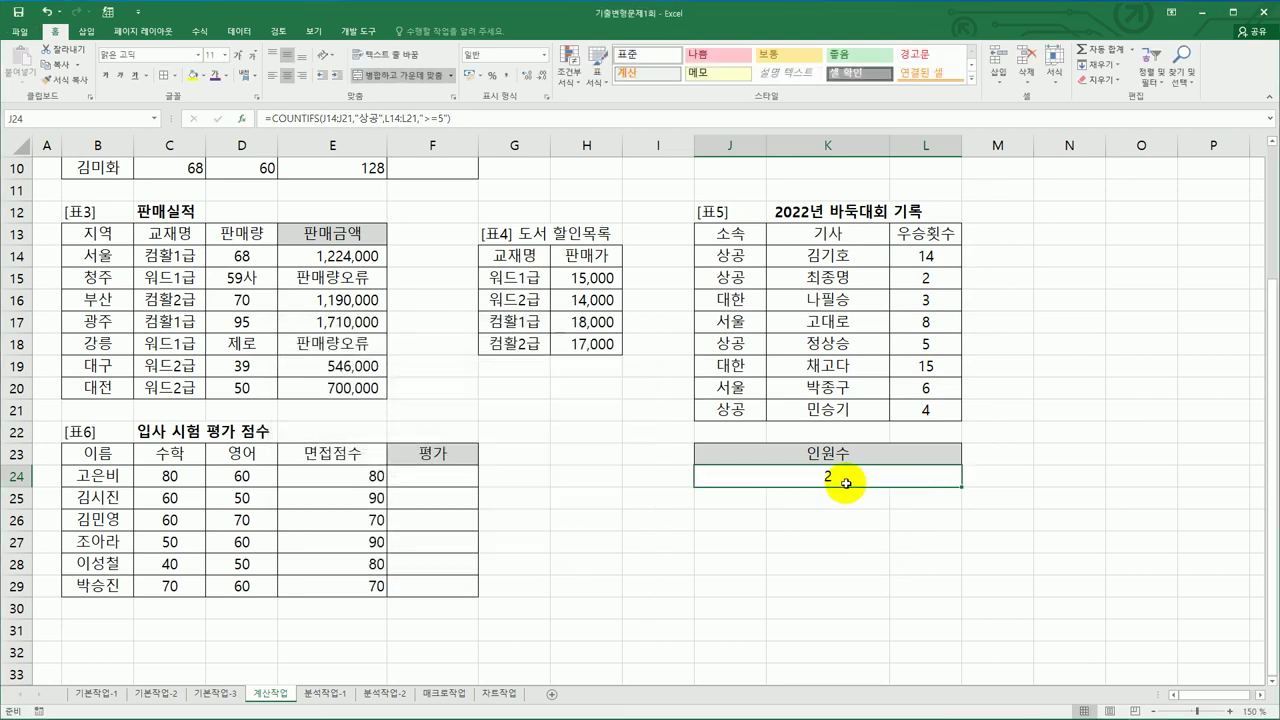
Step: Append &"명" to the COUNTIFS formula in J24
{"action": "double_click", "coordinate": [894, 477]}
{"action": "left_click", "coordinate": [967, 477]}
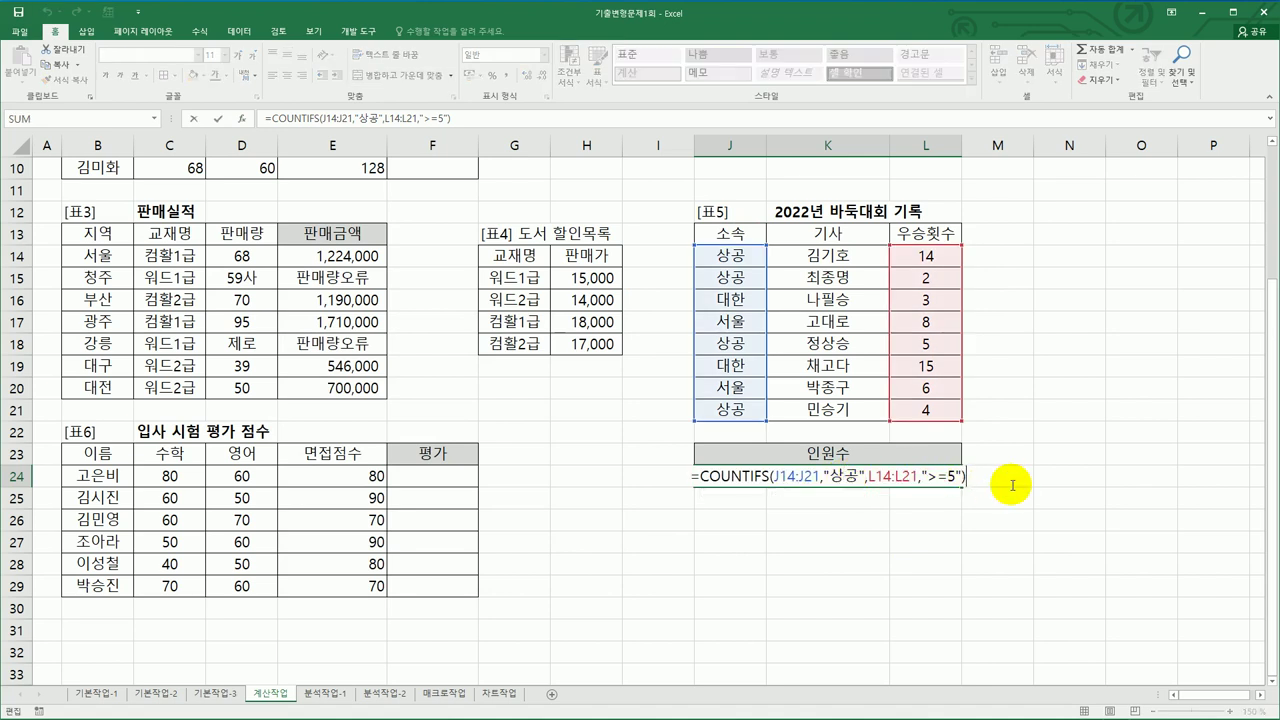
{"action": "type", "text": "&\"a"}
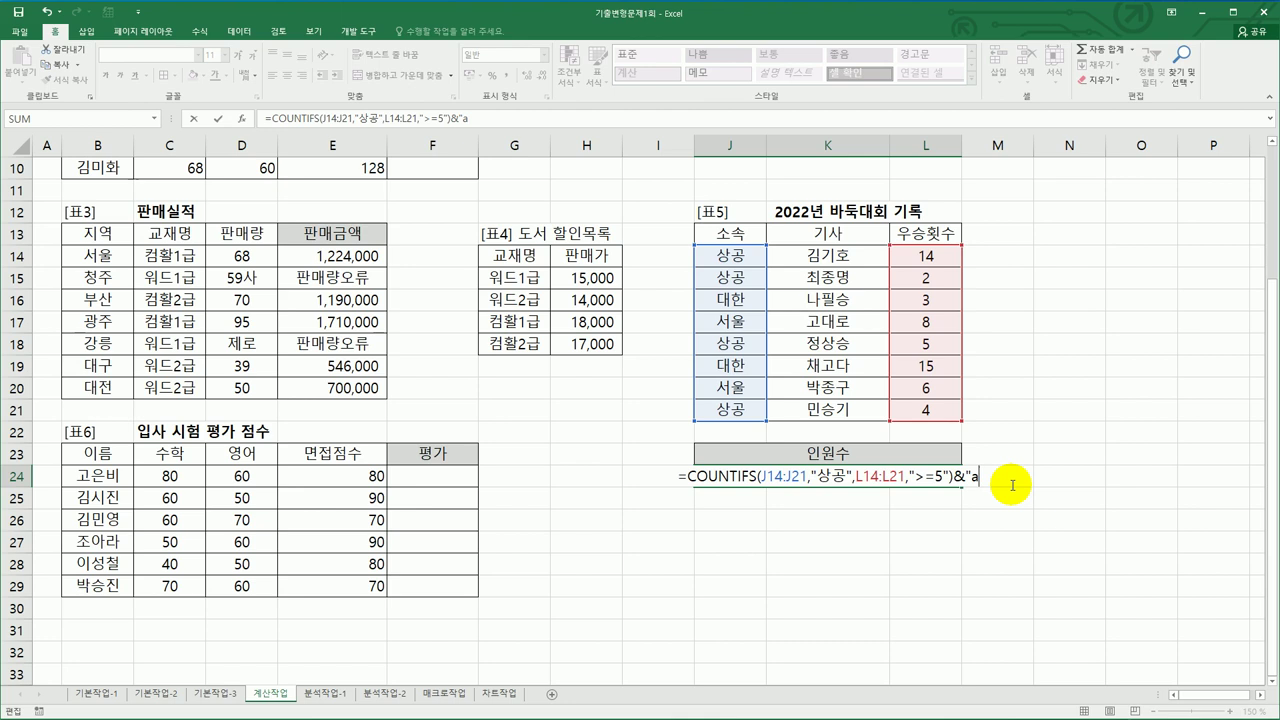
{"action": "key", "text": "BackSpace"}
{"action": "type", "text": "명\""}
{"action": "key", "text": "Return"}
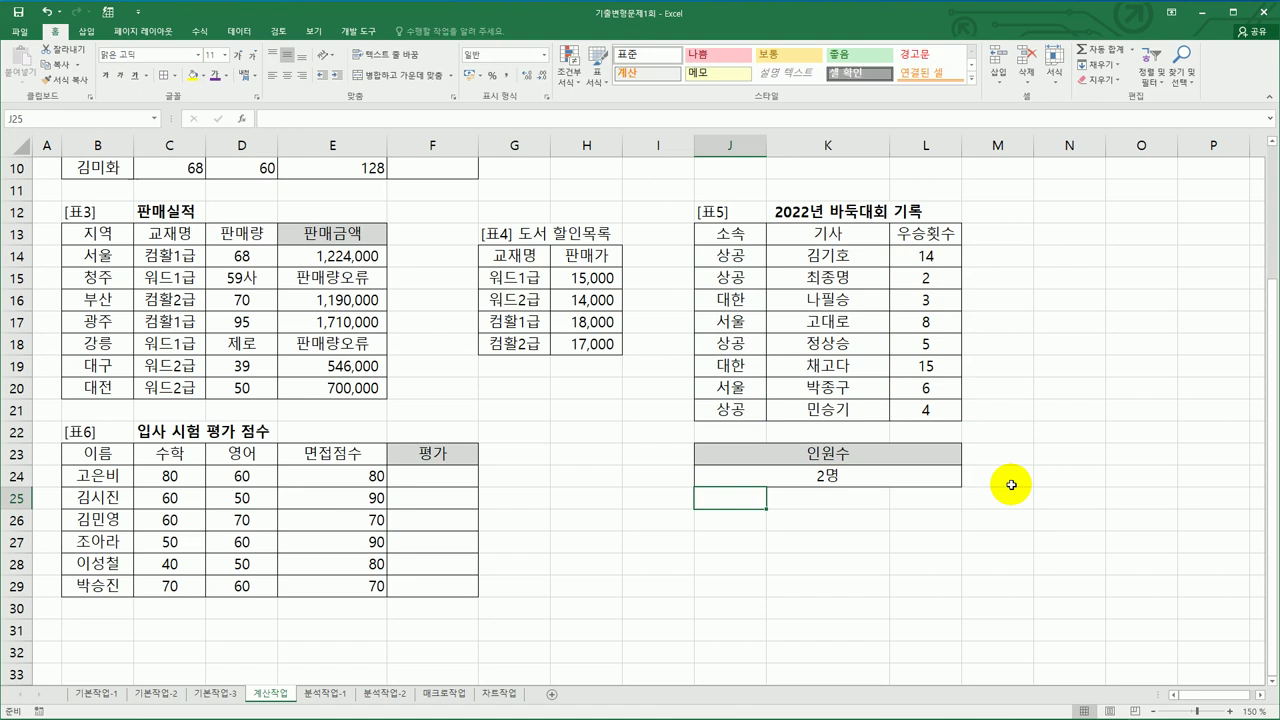
Step: Enter a SUM formula over C24:D24 in the 평가 cell F24 to total the 수학 and 영어 scores
{"action": "left_click", "coordinate": [461, 477]}
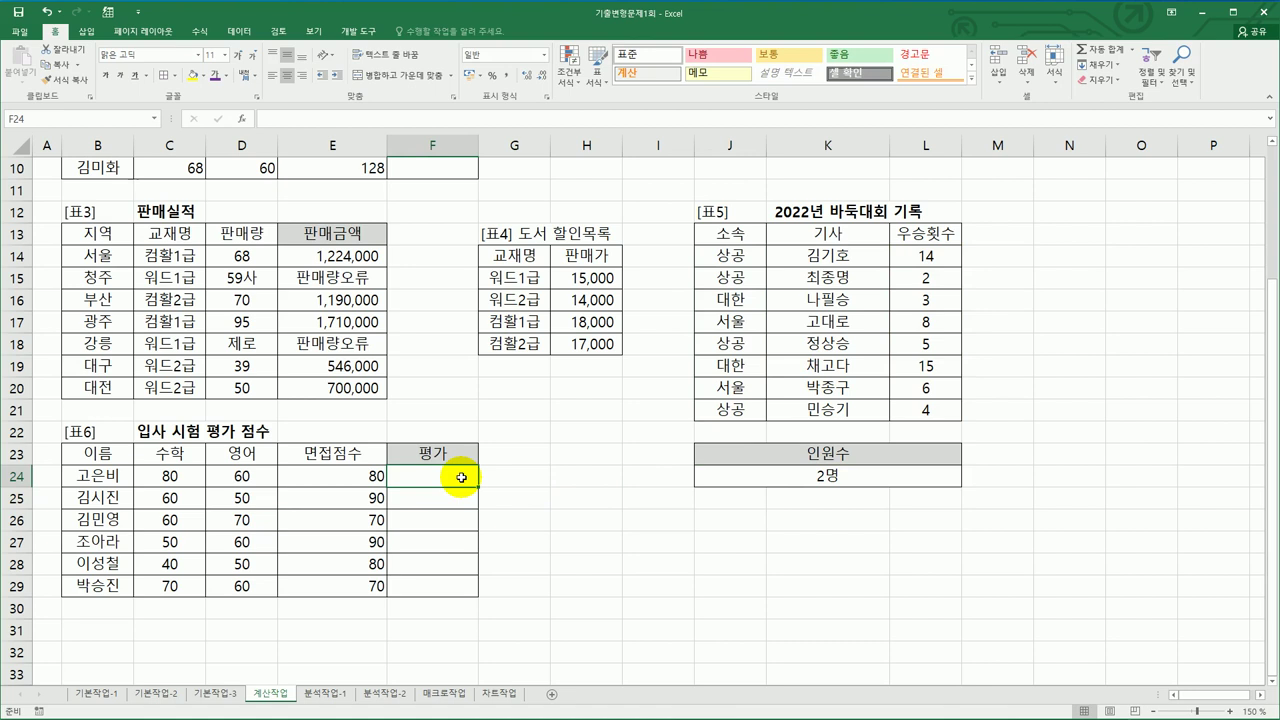
{"action": "left_click", "coordinate": [308, 477]}
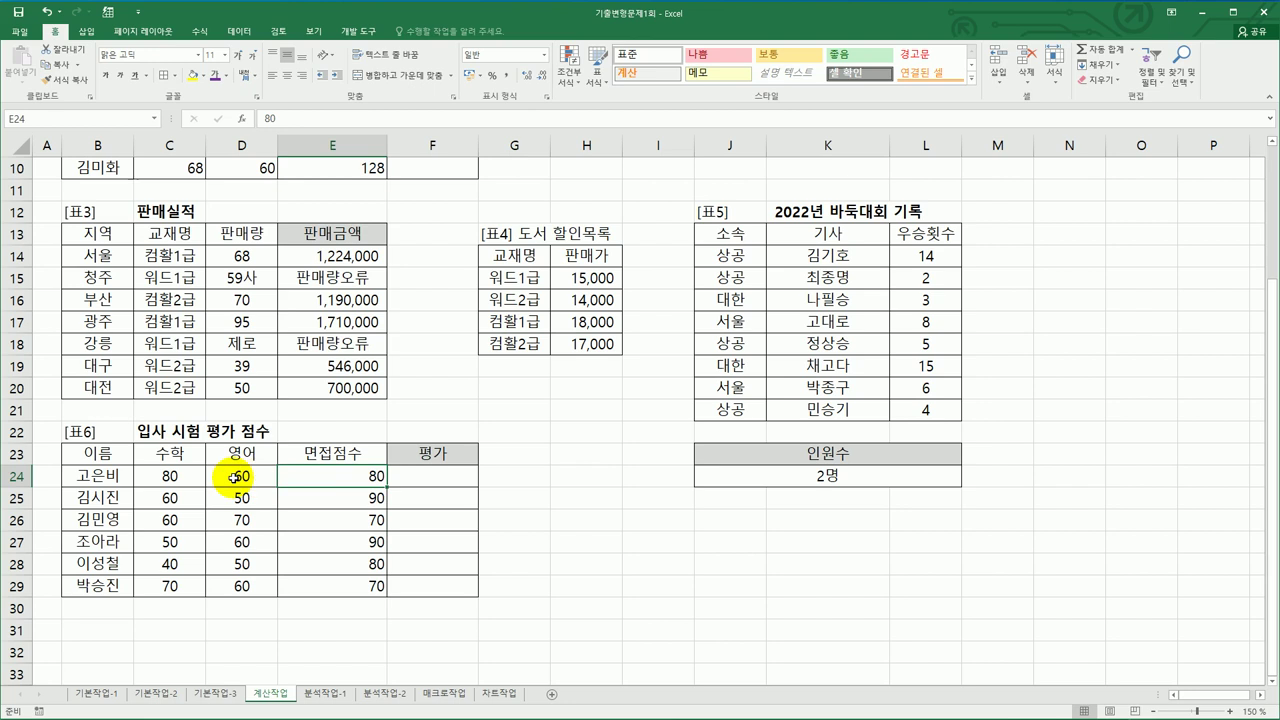
{"action": "left_click_drag", "start_coordinate": [182, 476], "coordinate": [217, 476]}
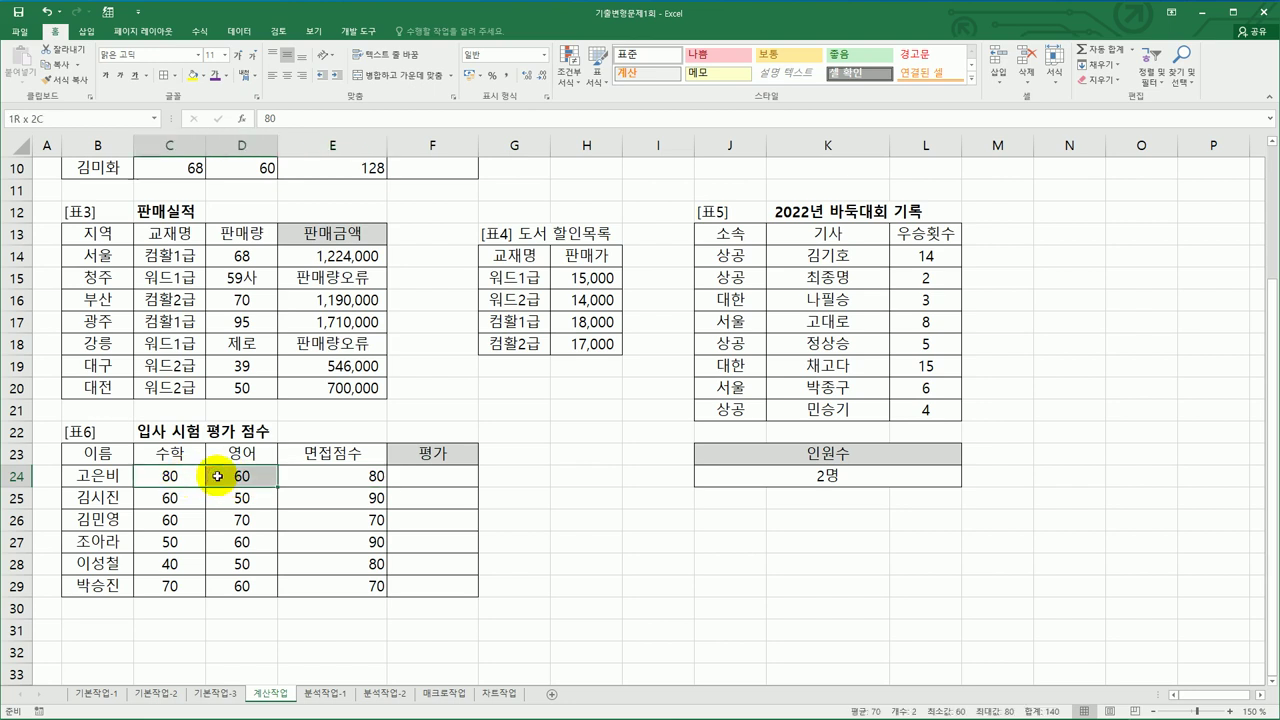
{"action": "left_click", "coordinate": [431, 481]}
{"action": "left_click_drag", "start_coordinate": [172, 477], "coordinate": [237, 476]}
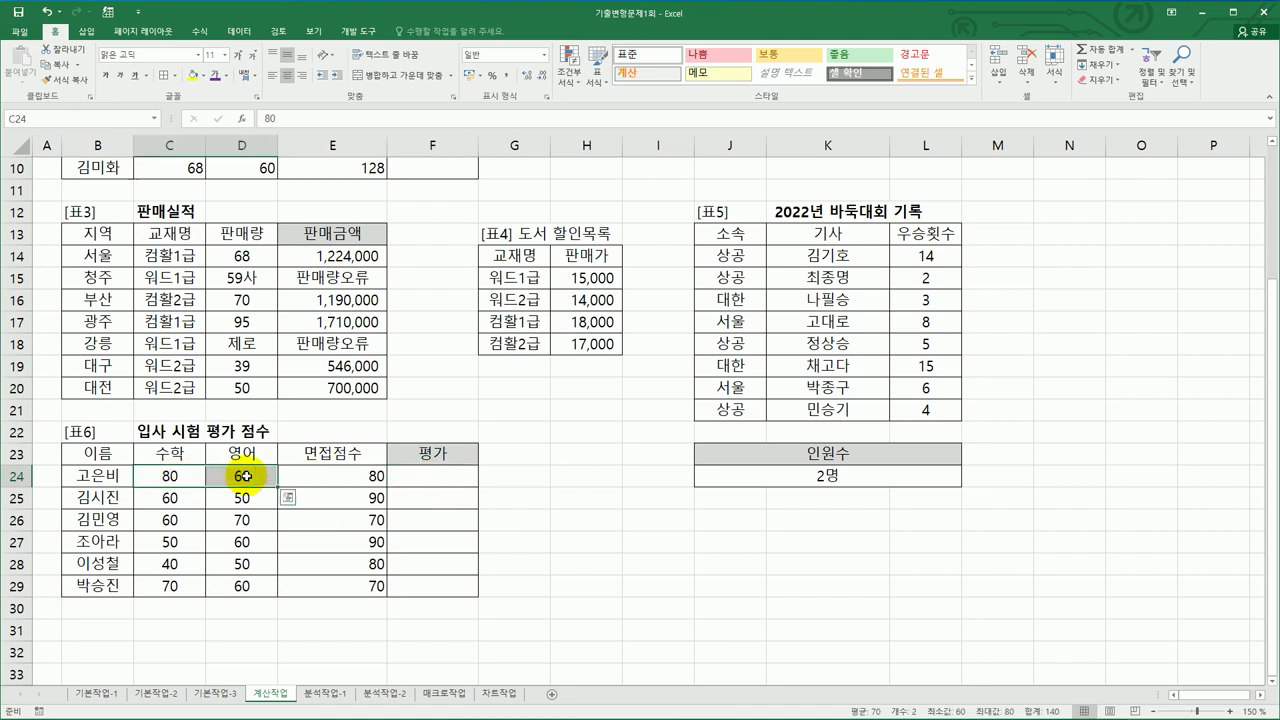
{"action": "left_click", "coordinate": [424, 482]}
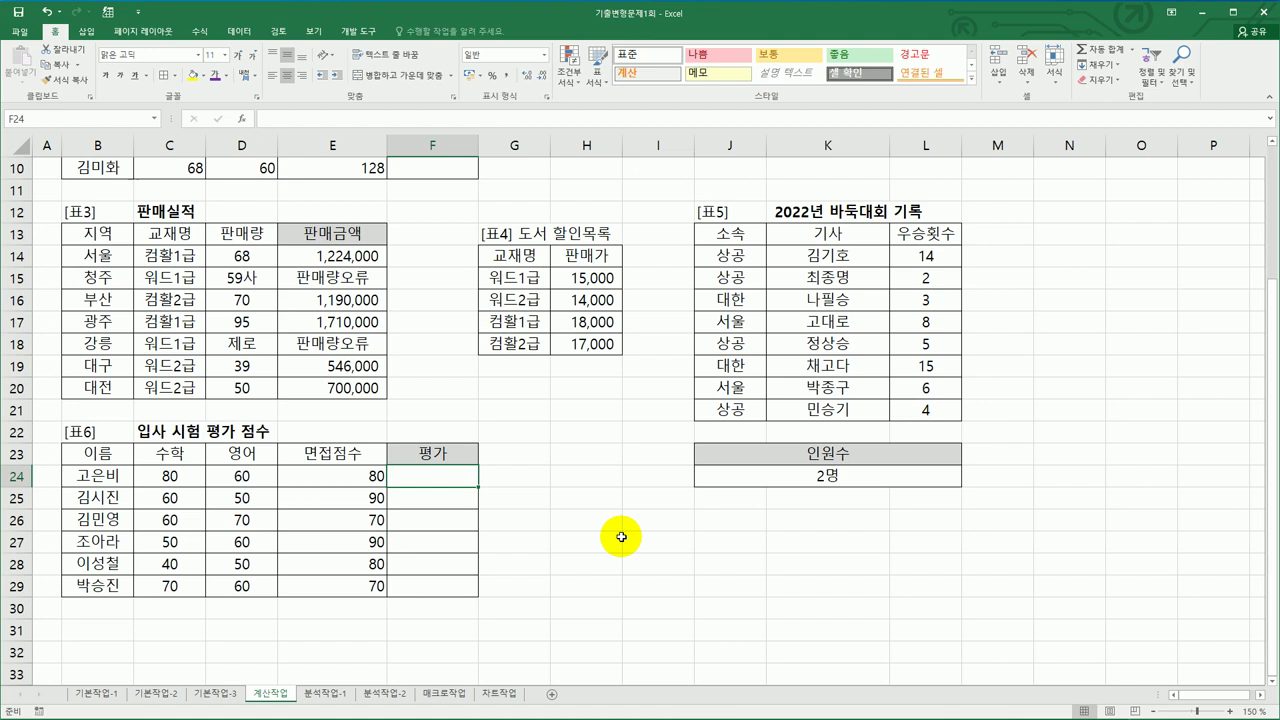
{"action": "type", "text": "="}
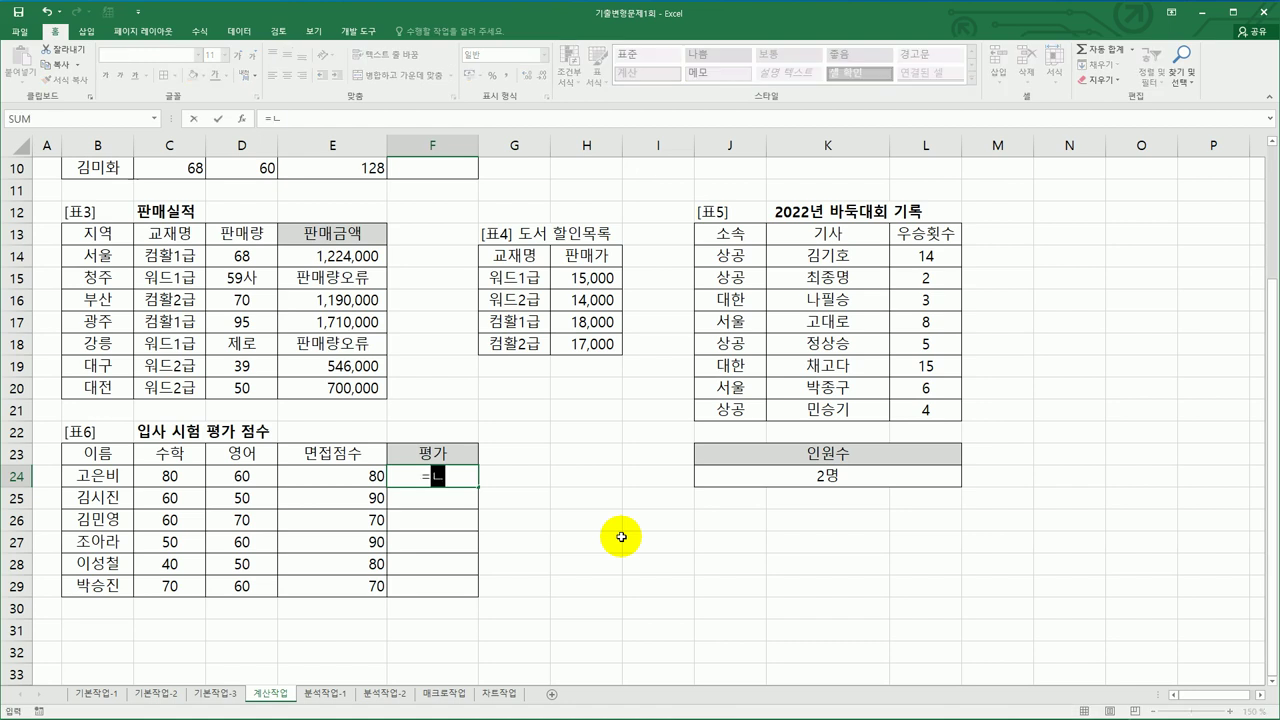
{"action": "type", "text": "sum"}
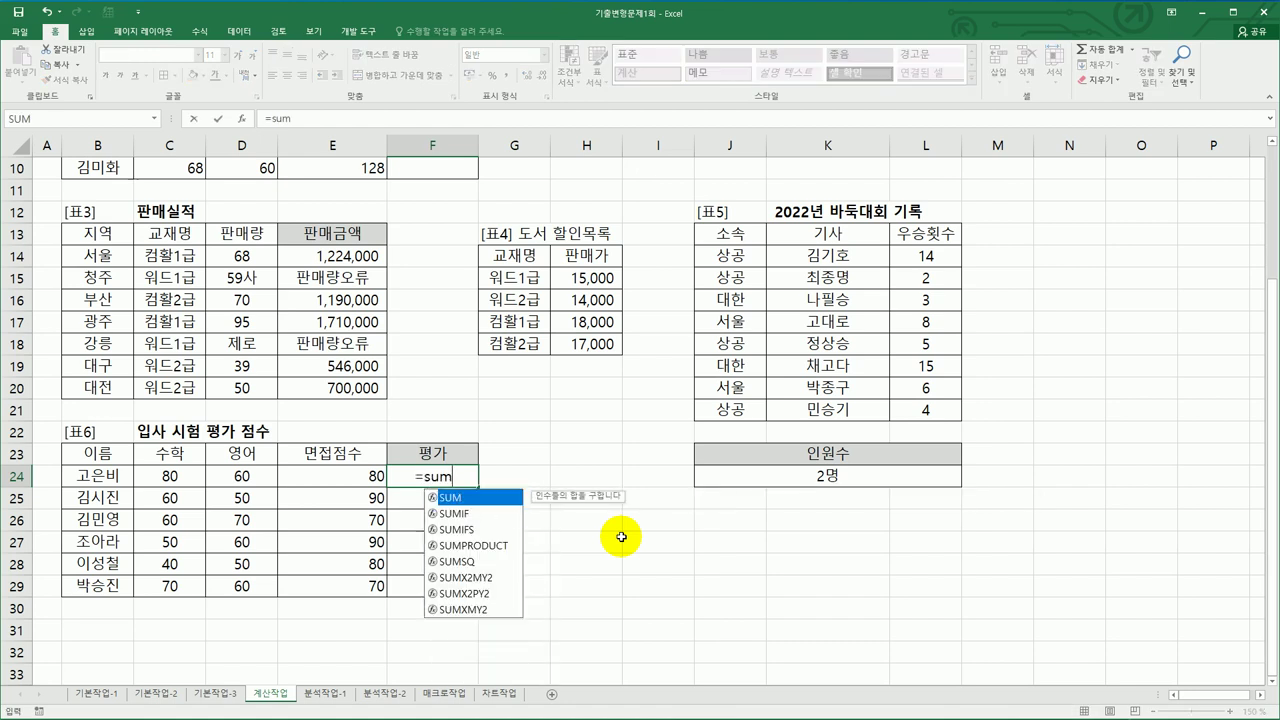
{"action": "key", "text": "Tab"}
{"action": "left_click_drag", "start_coordinate": [170, 476], "coordinate": [222, 475]}
{"action": "type", "text": ")"}
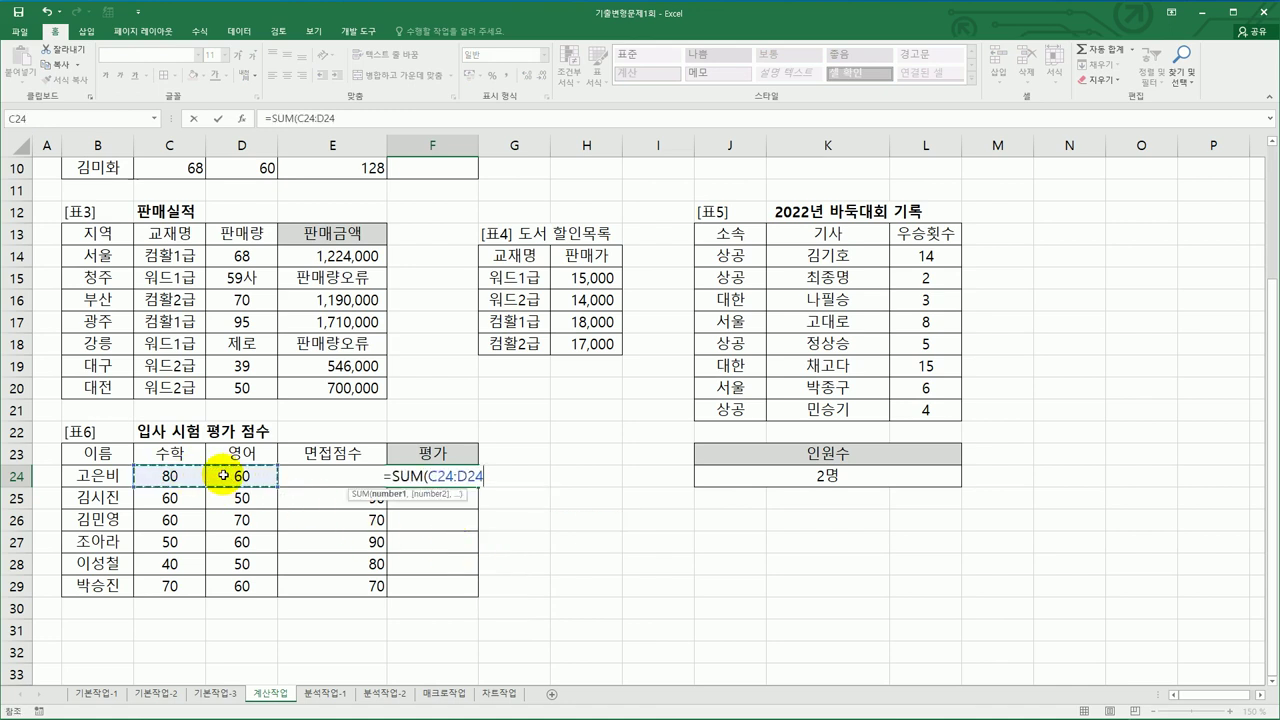
{"action": "key", "text": "Return"}
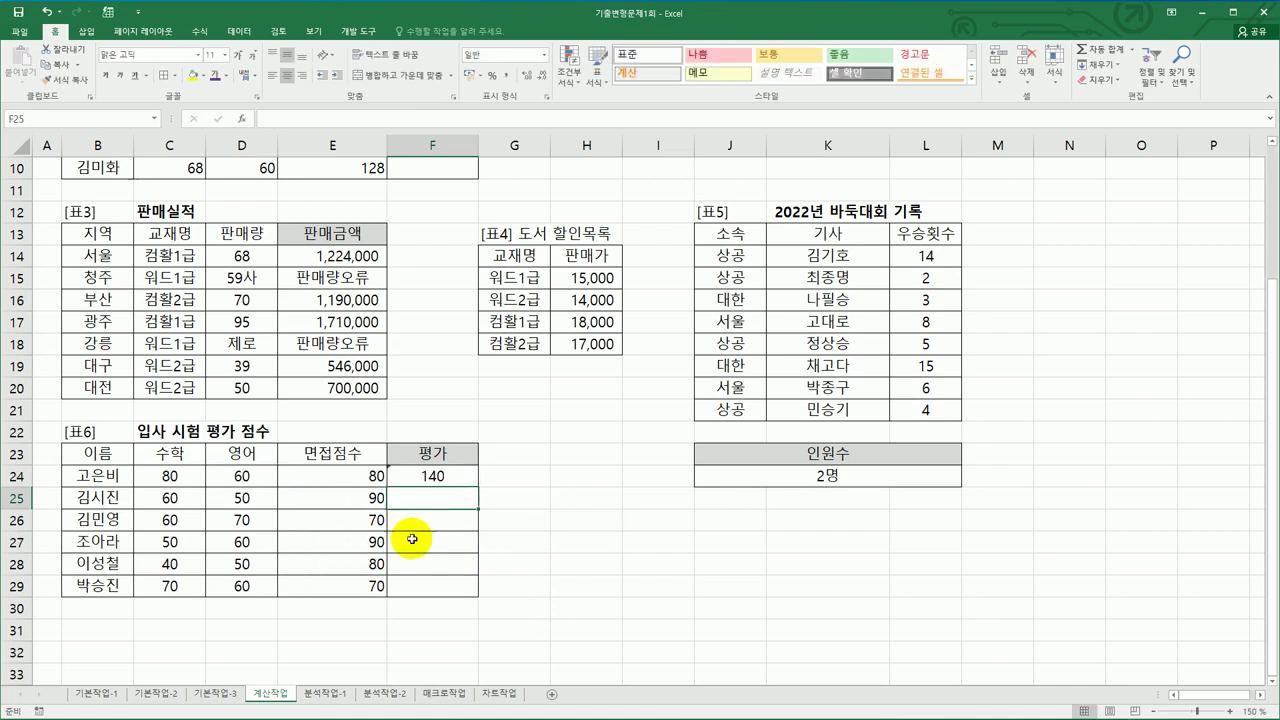
Step: Fill the SUM formula from F24 down through F29 and ignore the formula error flagged on those cells
{"action": "left_click", "coordinate": [434, 477]}
{"action": "left_click_drag", "start_coordinate": [478, 491], "coordinate": [471, 592]}
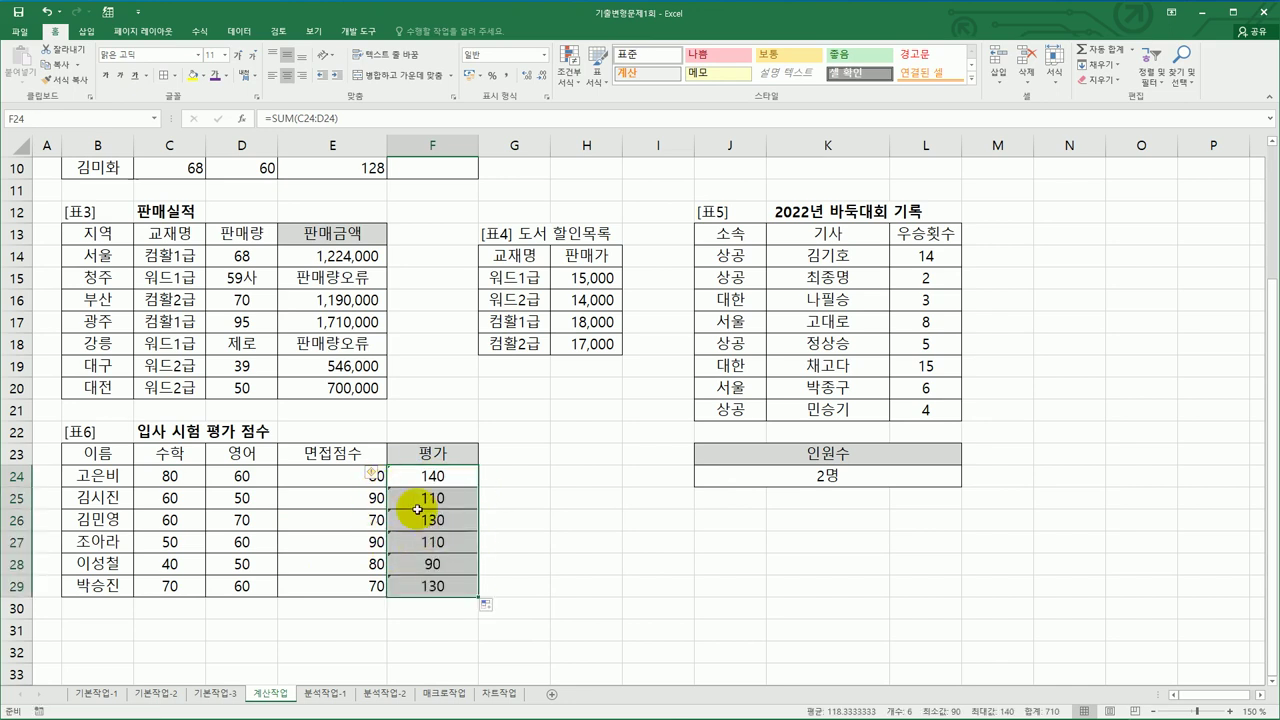
{"action": "left_click", "coordinate": [375, 476]}
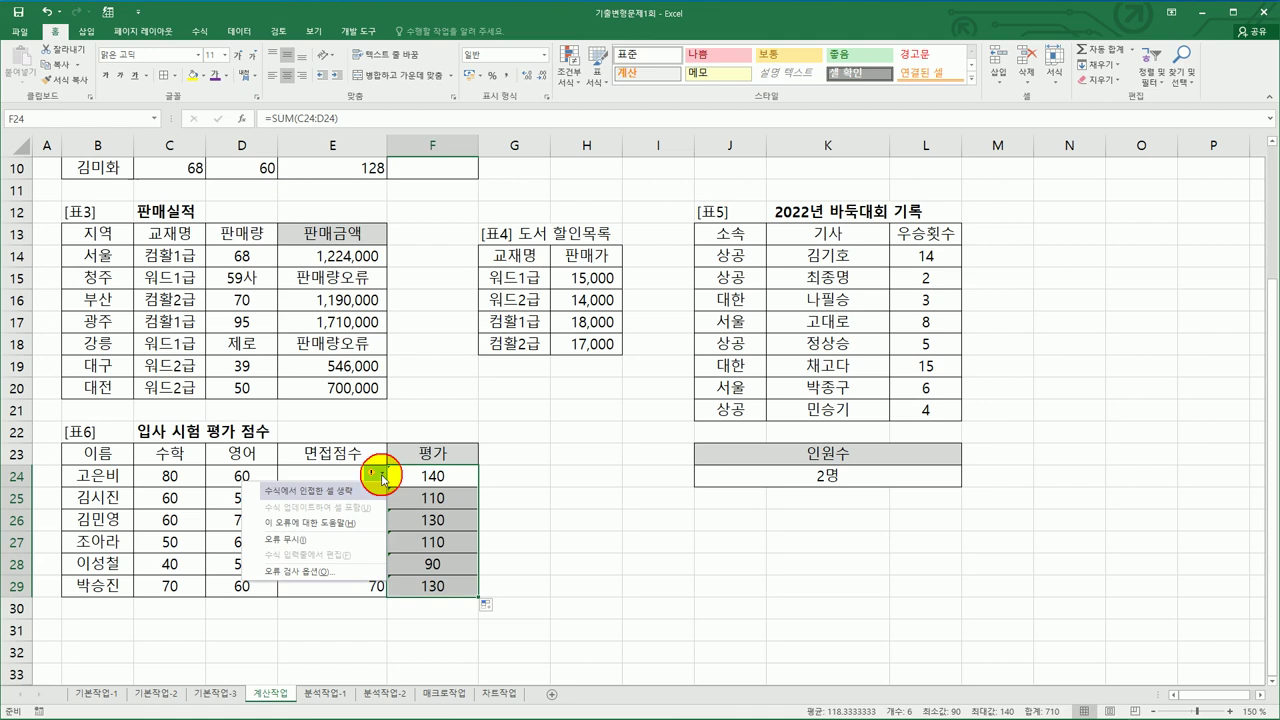
{"action": "left_click", "coordinate": [332, 544]}
Step: Start an AND function around the SUM formula in F24, with E24>=70 as its first condition
{"action": "left_click", "coordinate": [415, 477]}
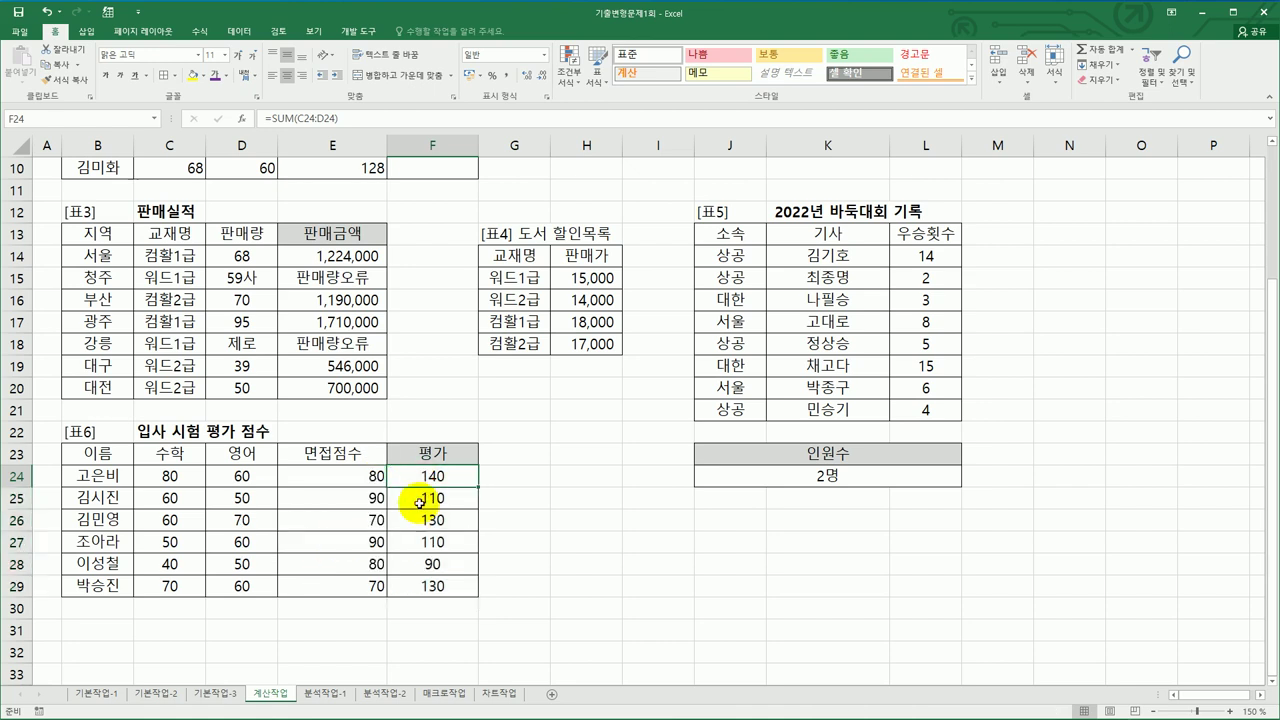
{"action": "left_click", "coordinate": [351, 121]}
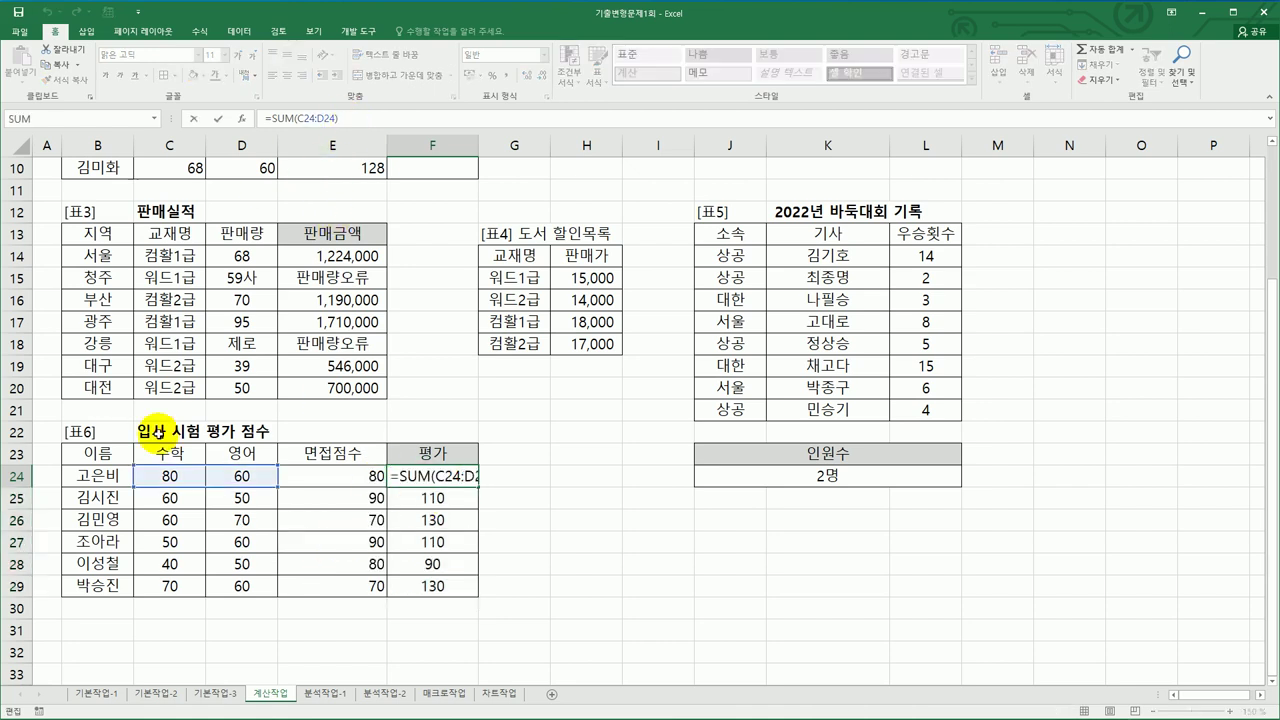
{"action": "key", "text": "Escape"}
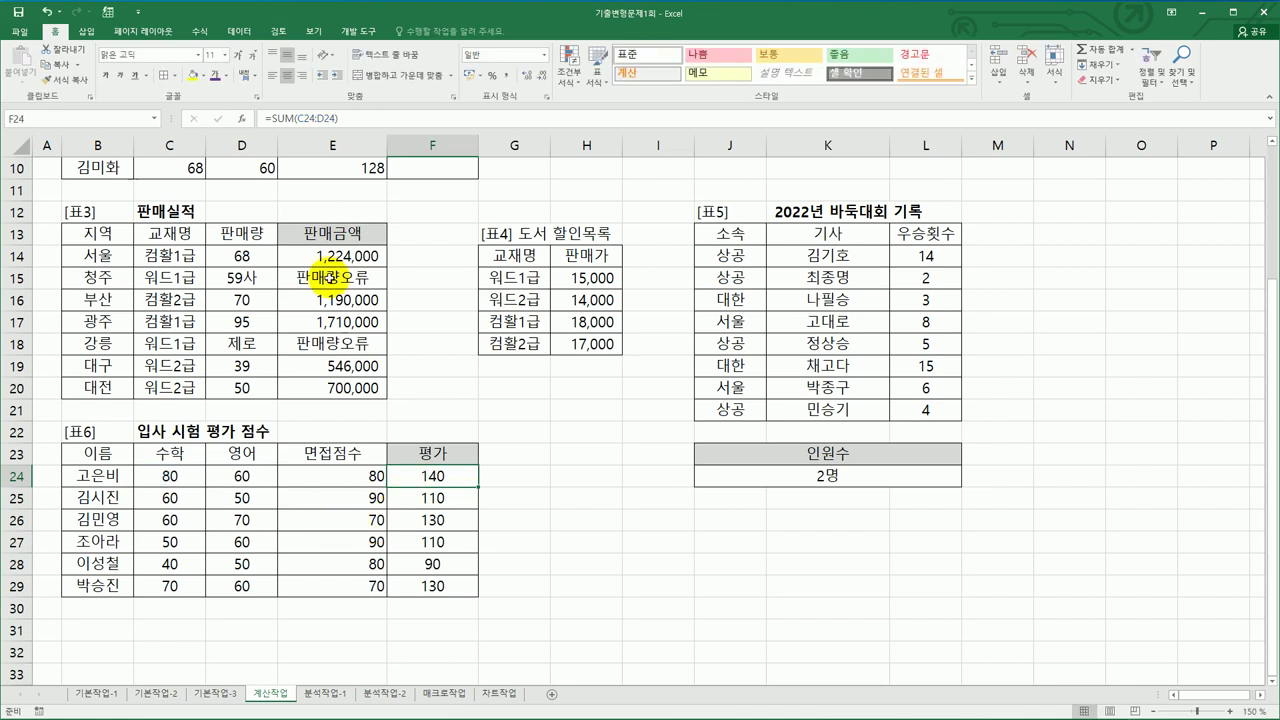
{"action": "double_click", "coordinate": [407, 479]}
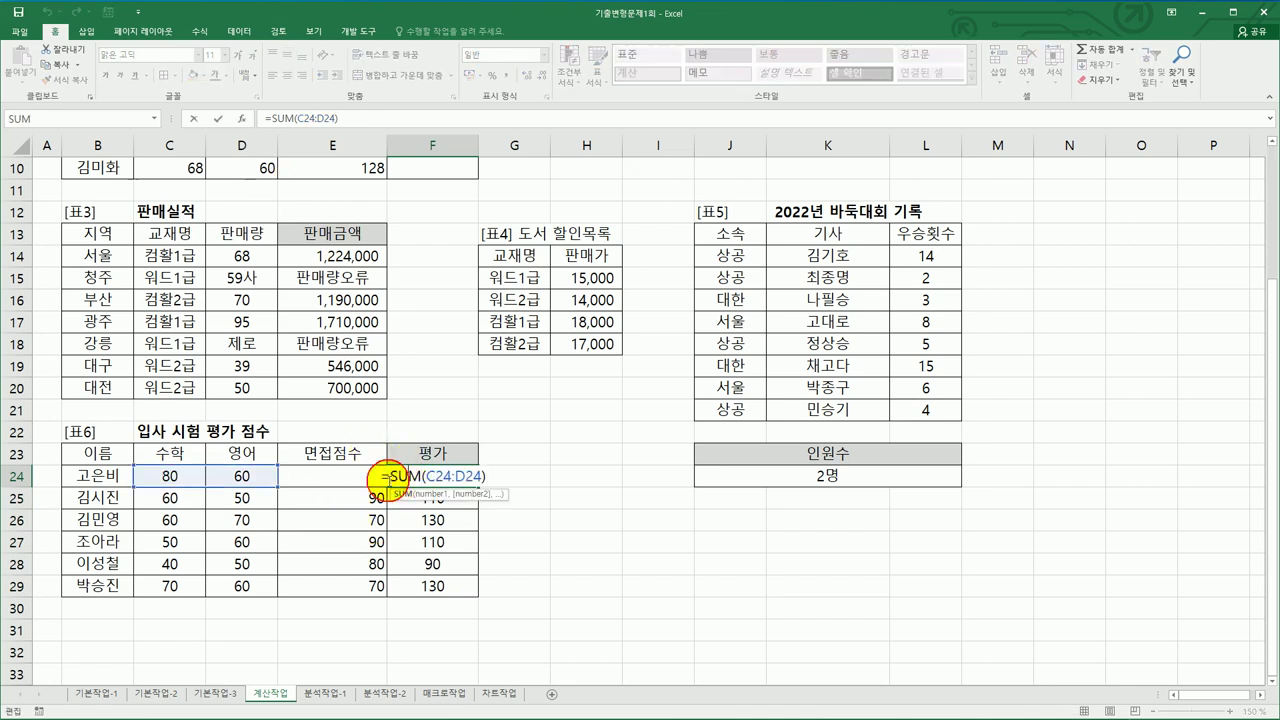
{"action": "type", "text": "and("}
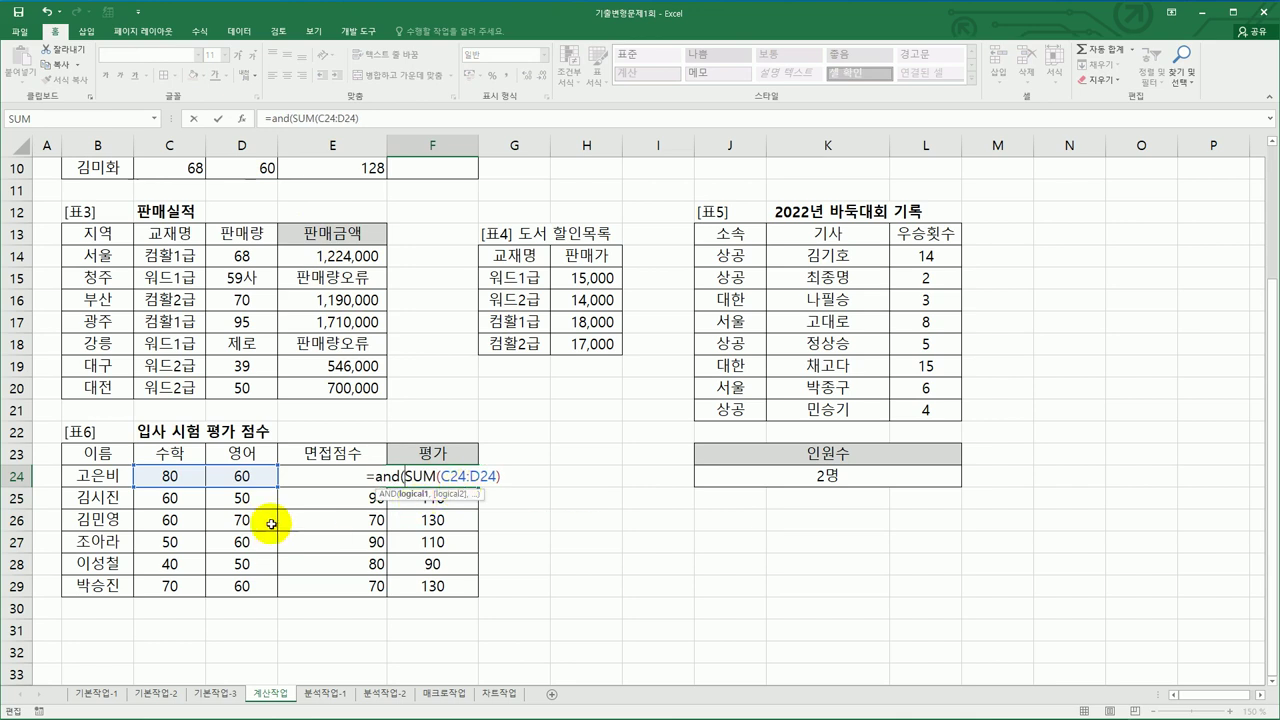
{"action": "left_click", "coordinate": [295, 475]}
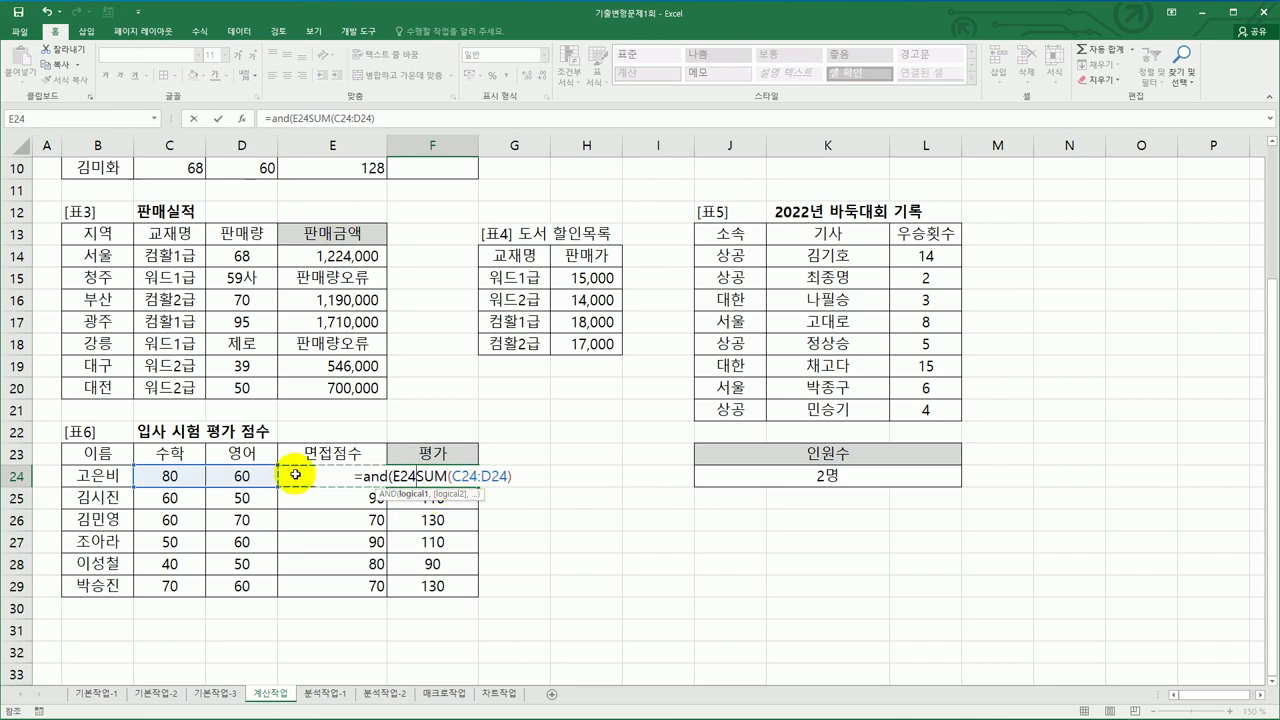
{"action": "type", "text": ">=70"}
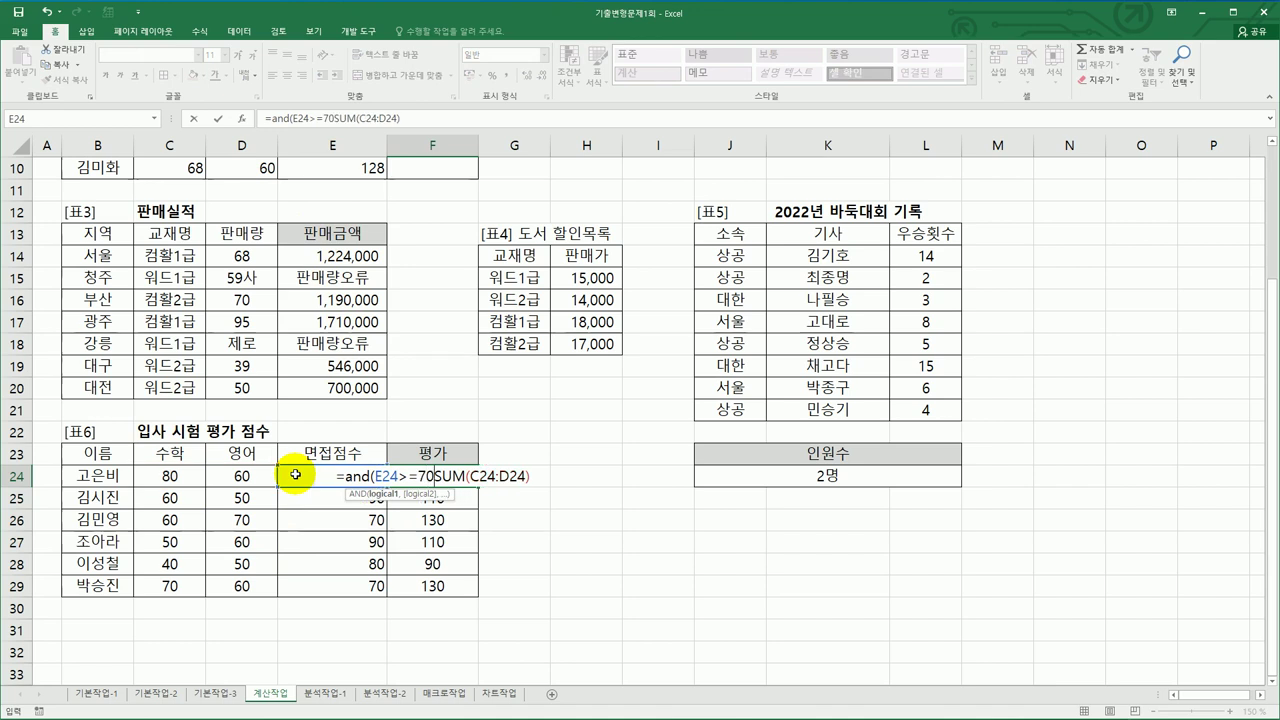
Step: Complete the AND formula in F24 with the second condition SUM(C24:D24)>=120 and apply it
{"action": "type", "text": ","}
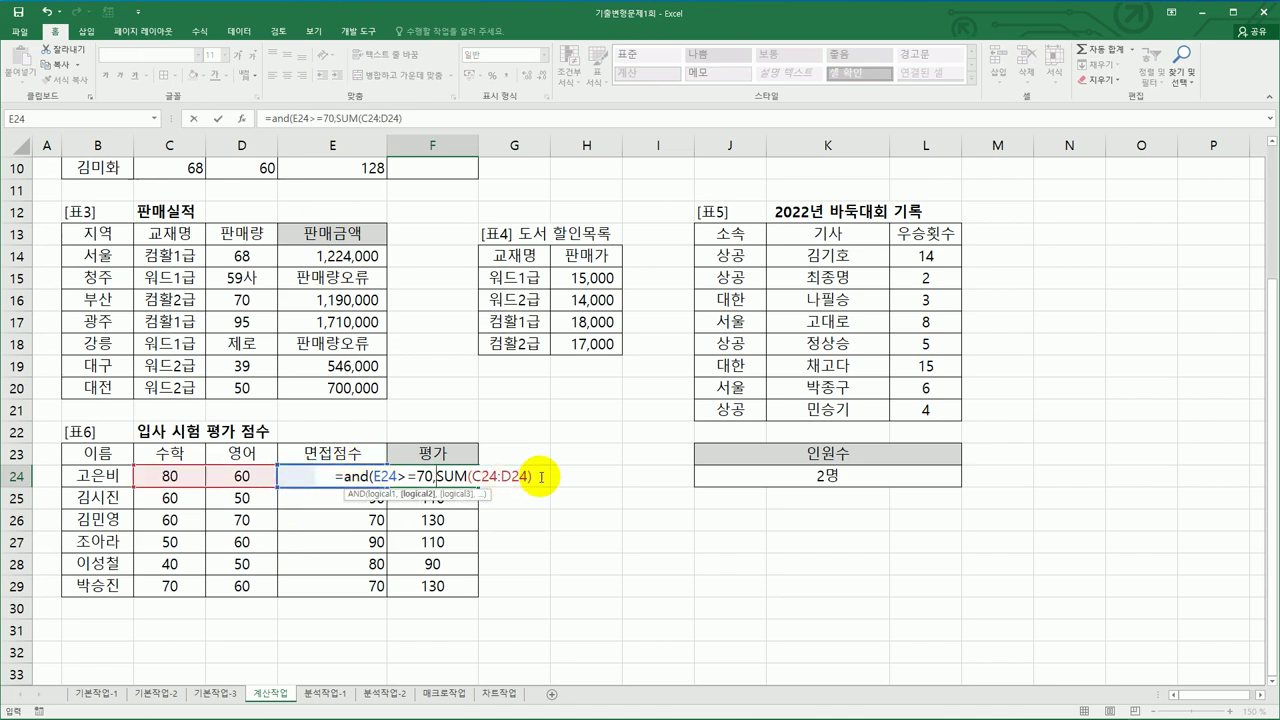
{"action": "type", "text": ">=120"}
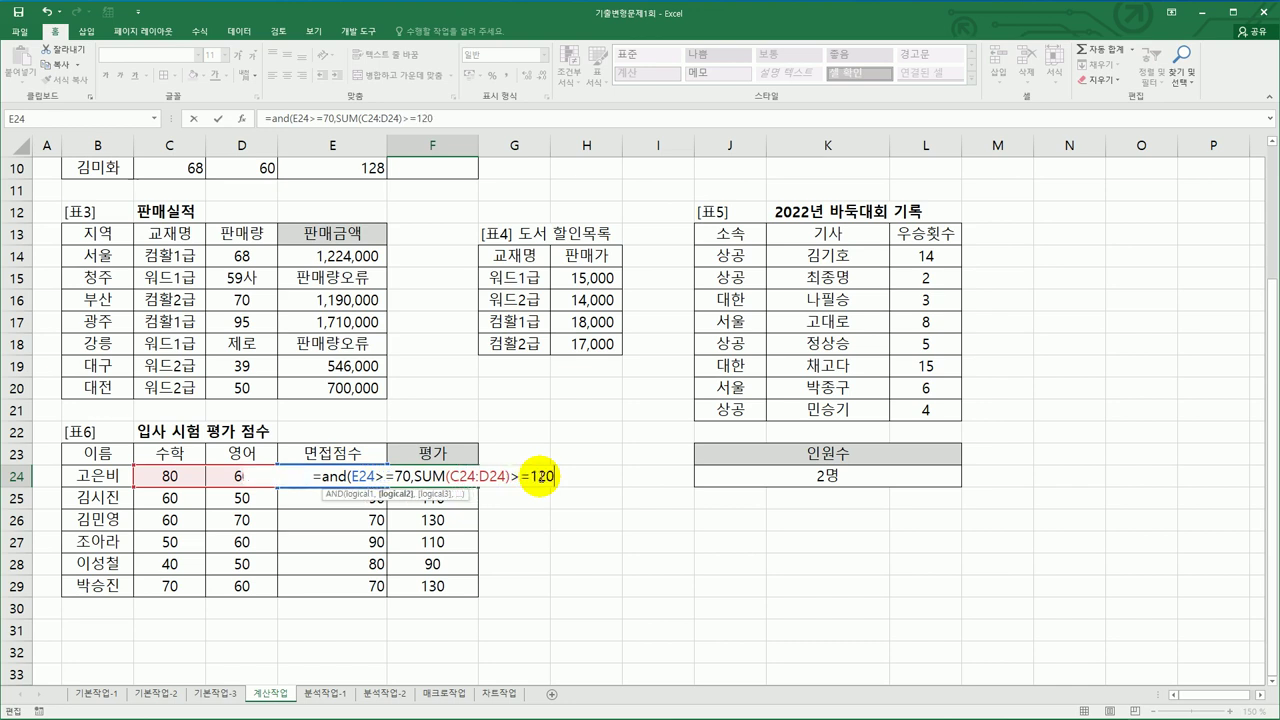
{"action": "type", "text": ")"}
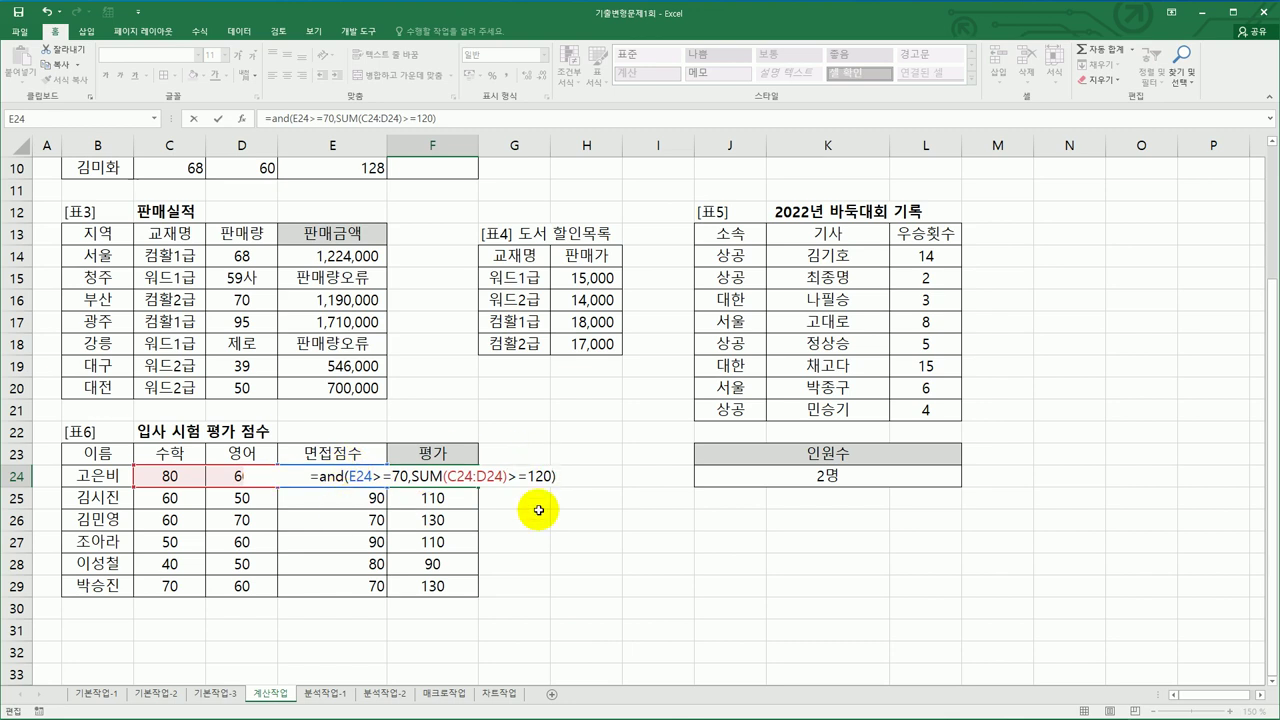
{"action": "key", "text": "Return"}
Step: Fill the AND formula from F24 down through F29 and check its results in the first rows
{"action": "left_click", "coordinate": [472, 479]}
{"action": "left_click_drag", "start_coordinate": [480, 485], "coordinate": [469, 591]}
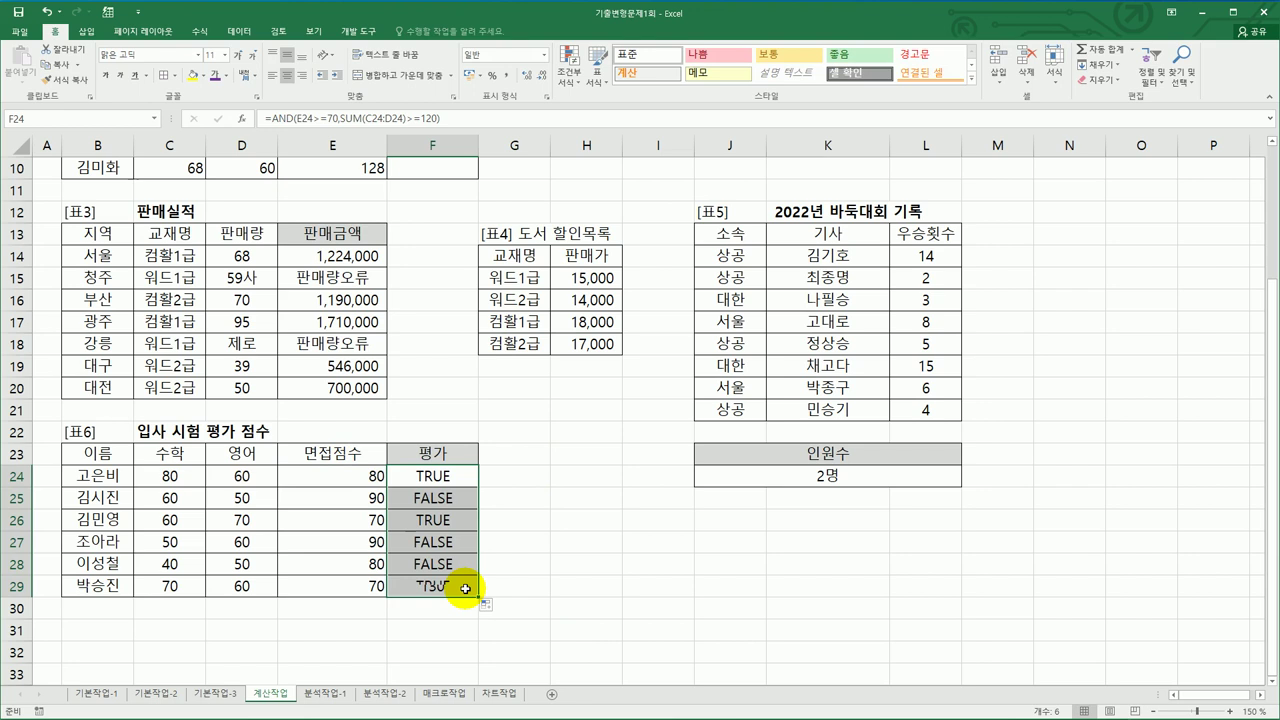
{"action": "left_click", "coordinate": [452, 482]}
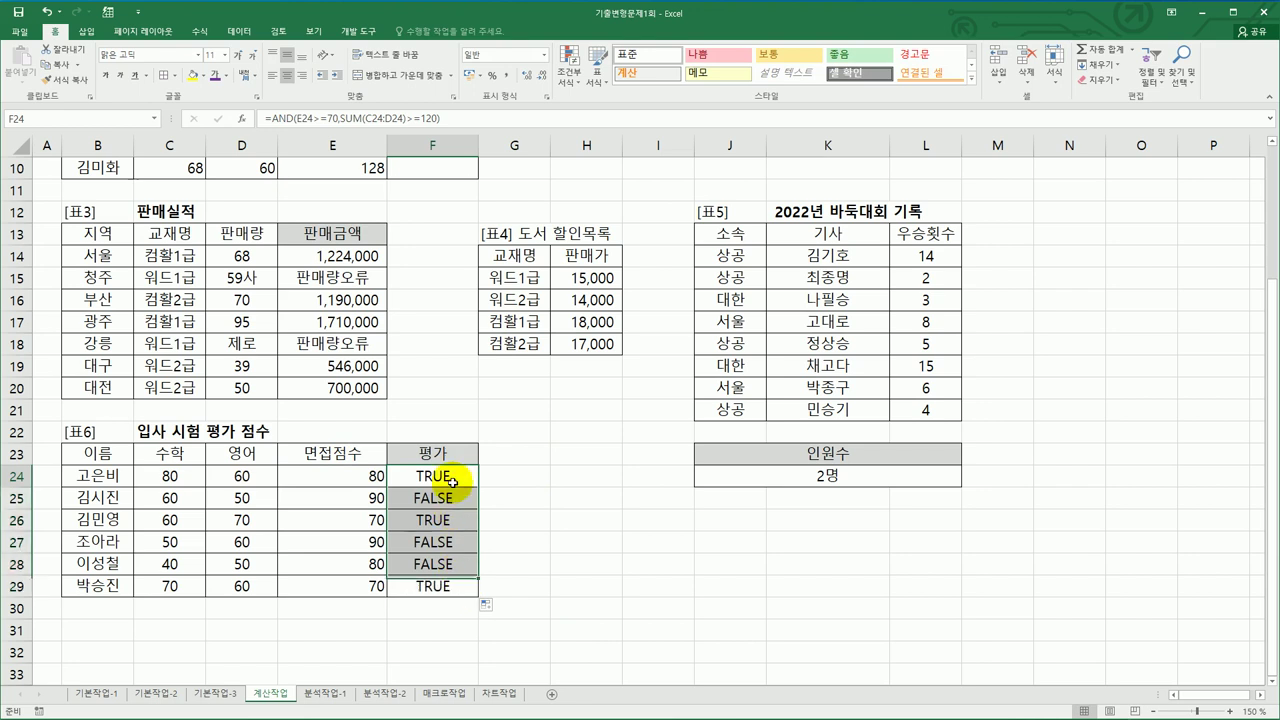
{"action": "left_click", "coordinate": [452, 500]}
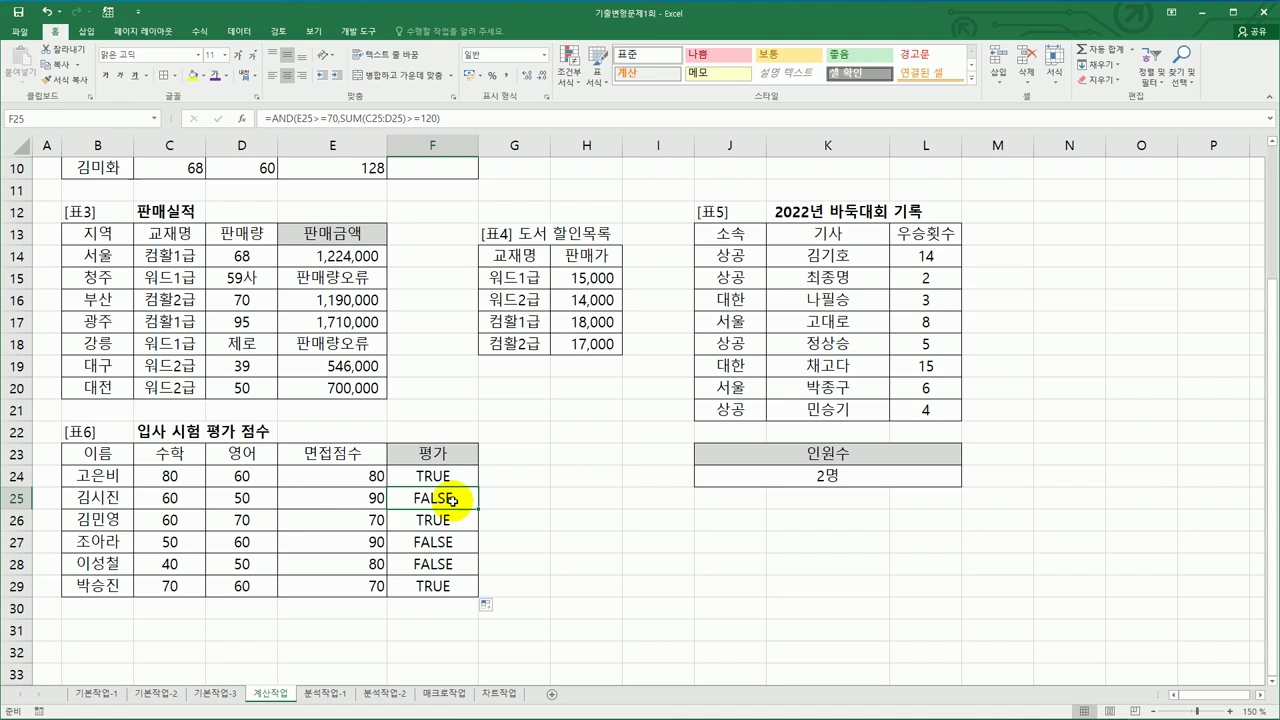
{"action": "left_click", "coordinate": [432, 476]}
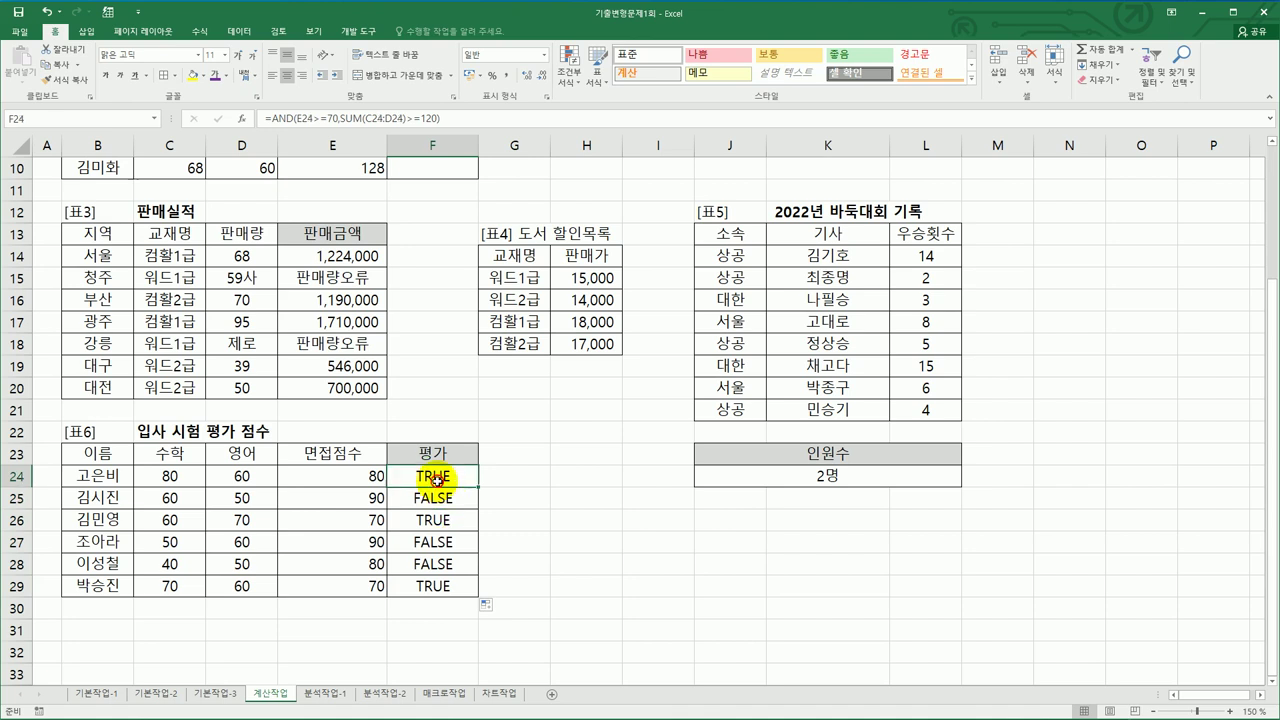
Step: Wrap the AND expression in F24 in an IF function, using it as the logical test
{"action": "double_click", "coordinate": [390, 477]}
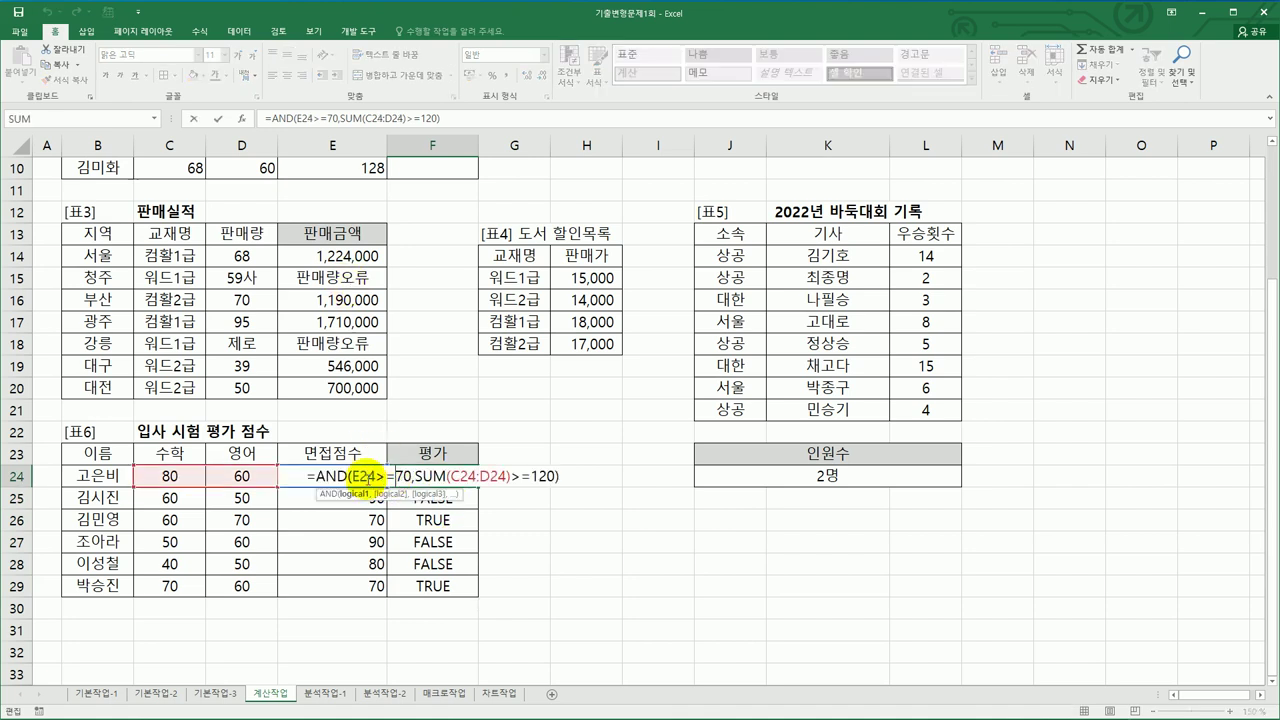
{"action": "left_click", "coordinate": [317, 476]}
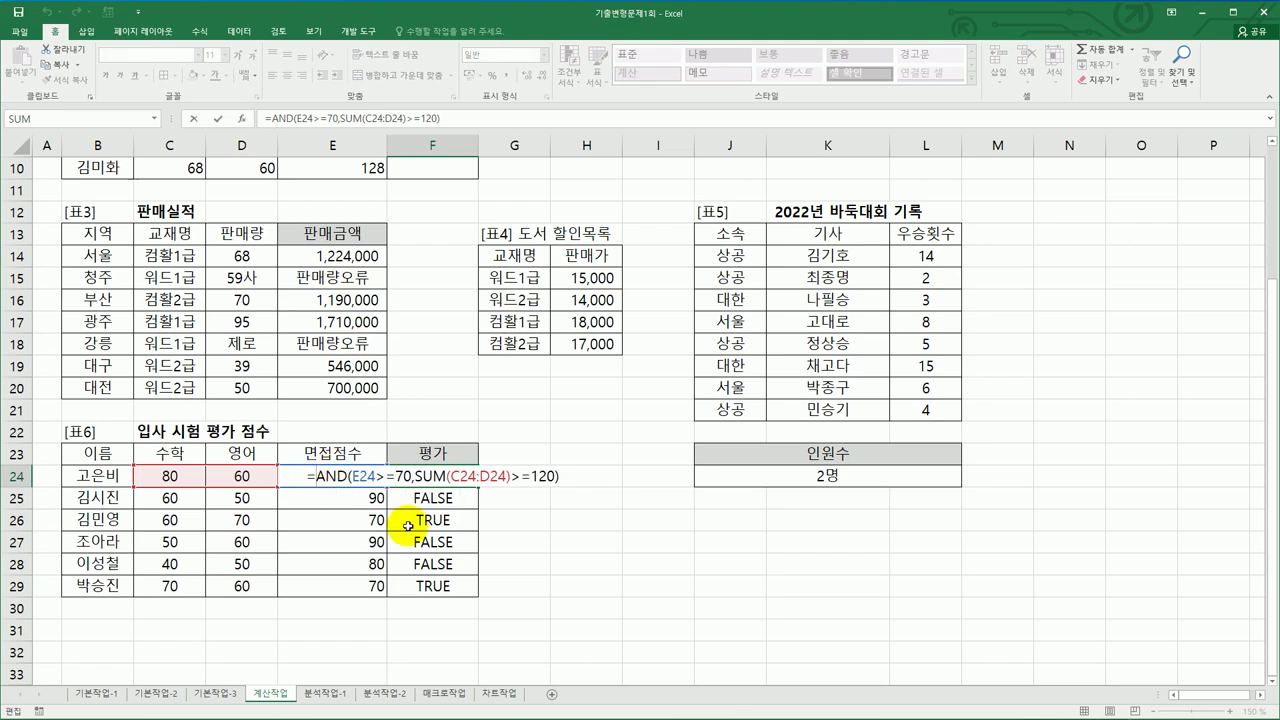
{"action": "type", "text": "IF("}
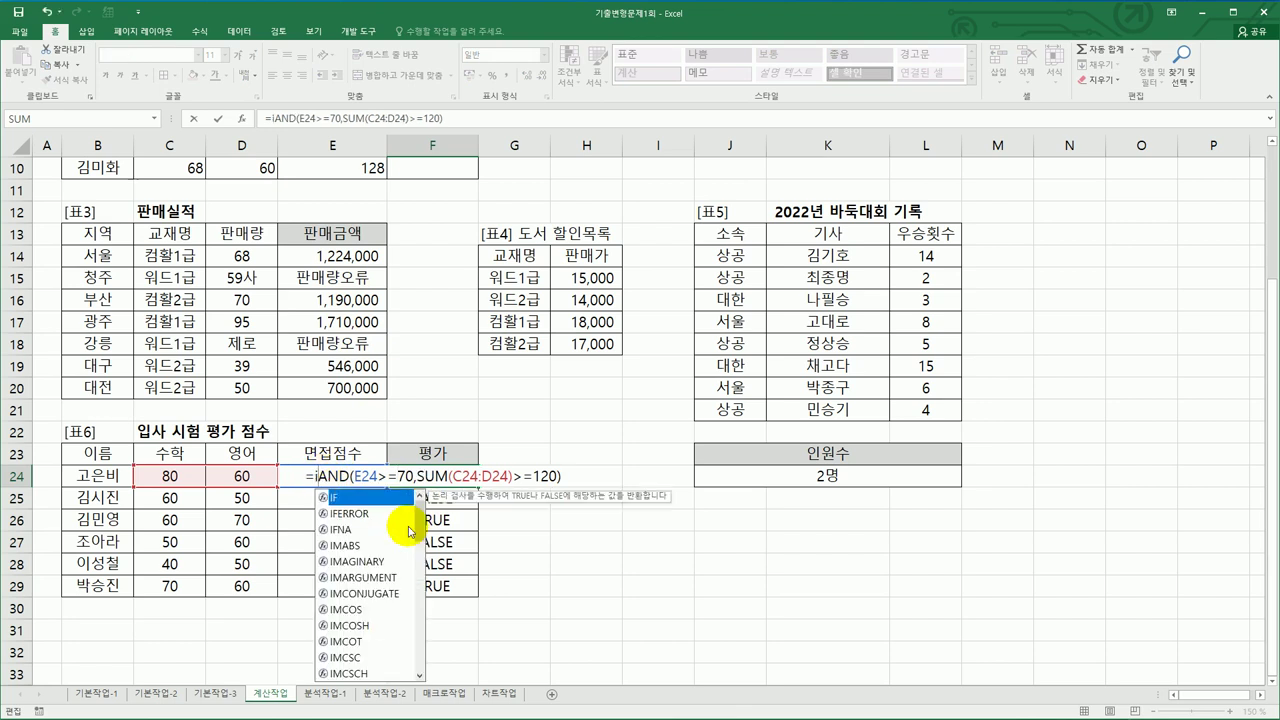
{"action": "left_click", "coordinate": [567, 476]}
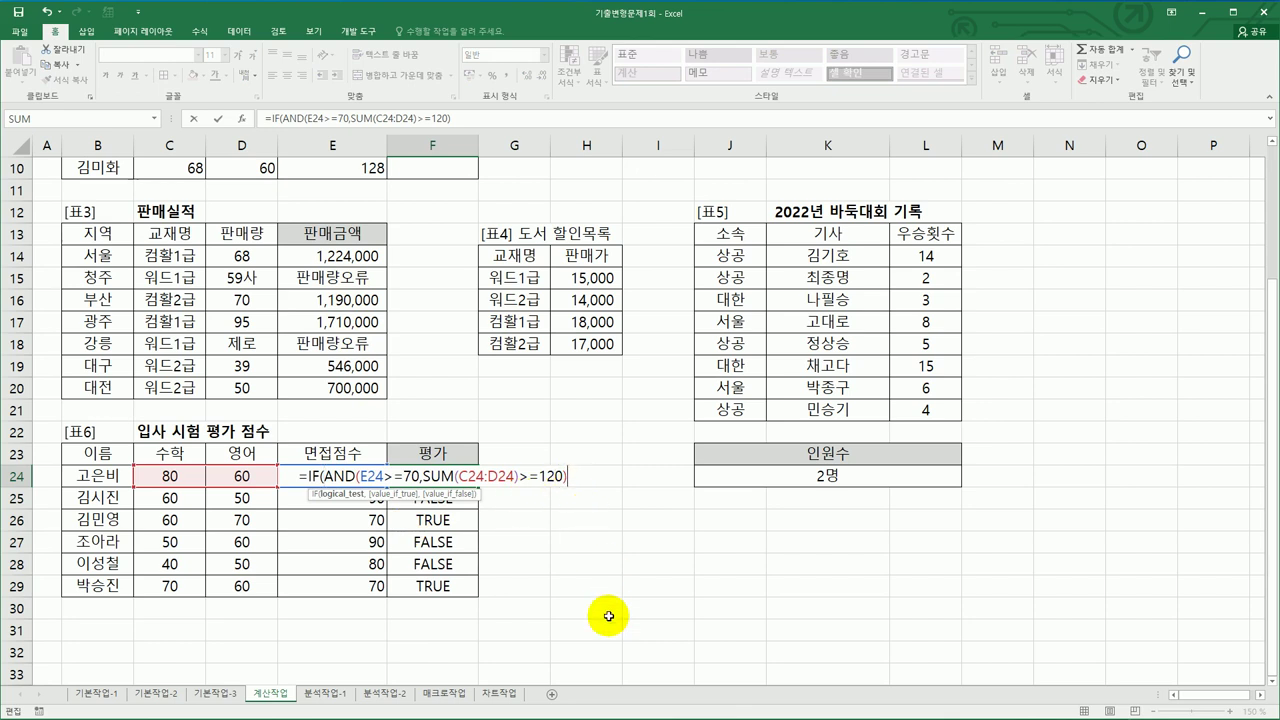
{"action": "type", "text": ","}
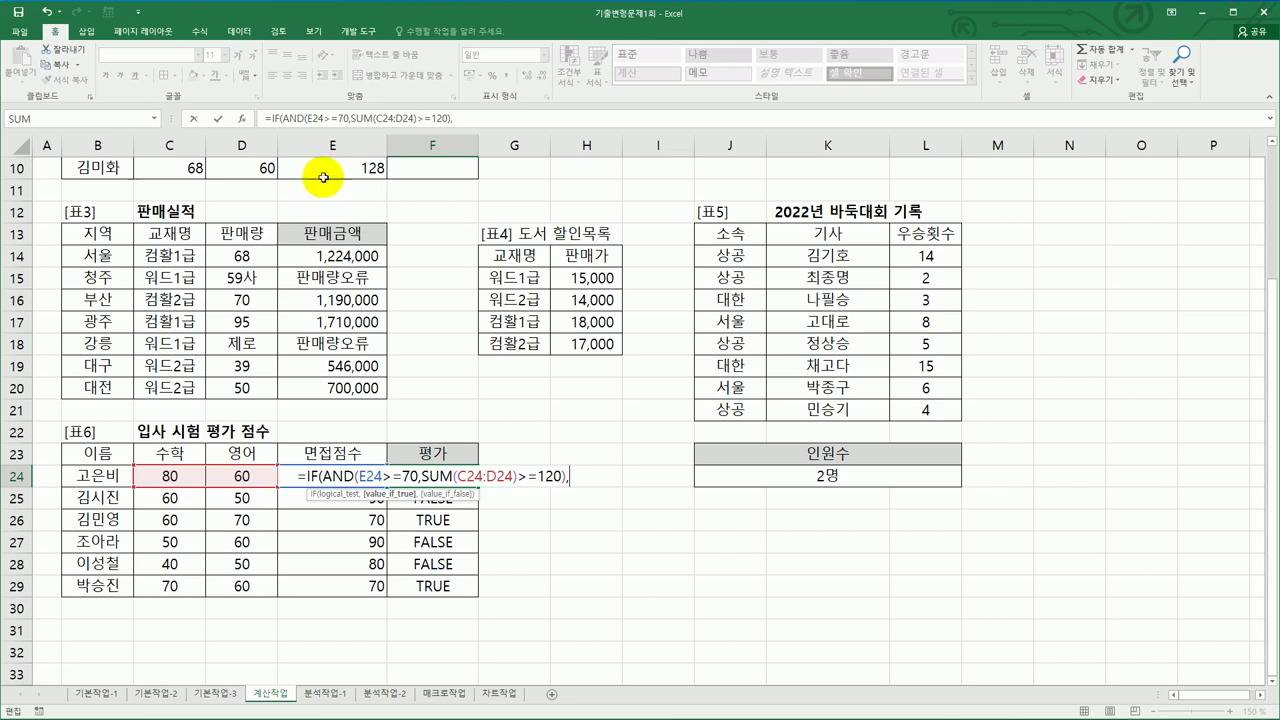
Step: Open the IF function's arguments for F24 and set Value_if_true to "합격"
{"action": "left_click", "coordinate": [241, 118]}
{"action": "left_click_drag", "start_coordinate": [548, 350], "coordinate": [936, 290]}
{"action": "left_click", "coordinate": [824, 347]}
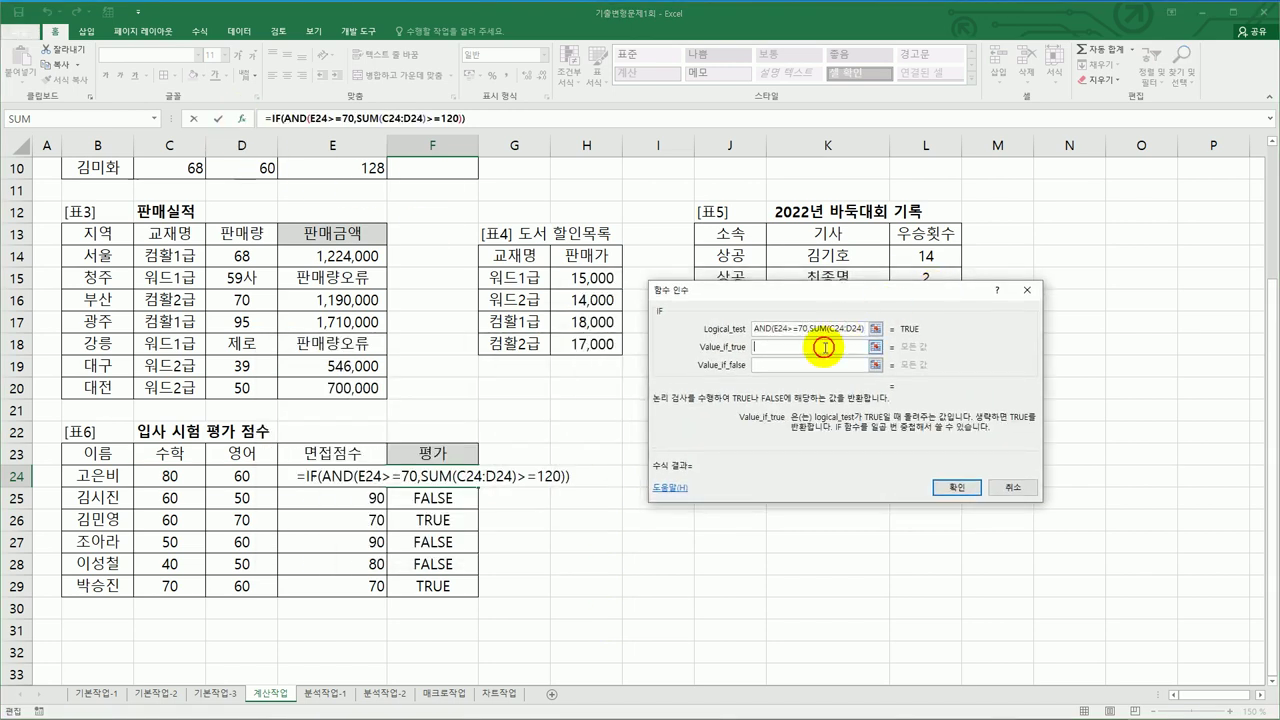
{"action": "type", "text": "gkq"}
{"action": "key", "text": "BackSpace"}
{"action": "key", "text": "BackSpace"}
{"action": "key", "text": "BackSpace"}
{"action": "key", "text": "Hangul"}
{"action": "type", "text": "합격"}
{"action": "key", "text": "Tab"}
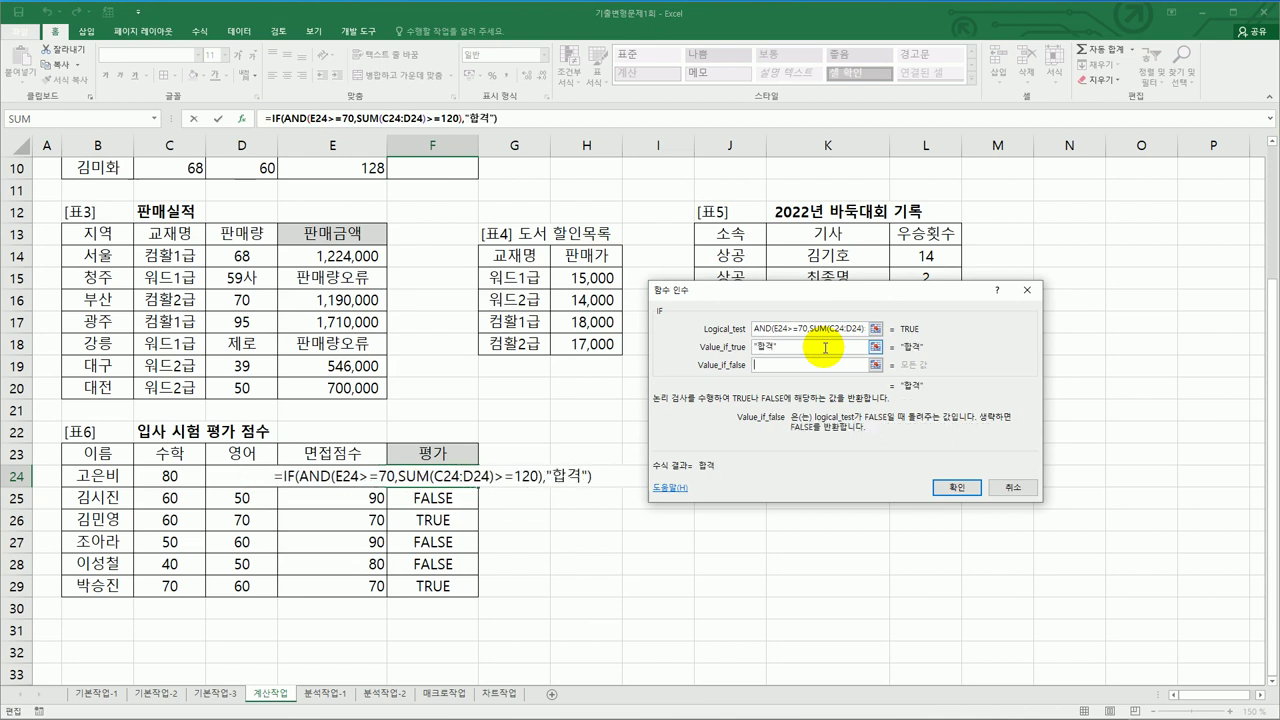
Step: Set Value_if_false to an empty string "", apply the IF formula, and fill it from F24 down through F29
{"action": "type", "text": "\"\""}
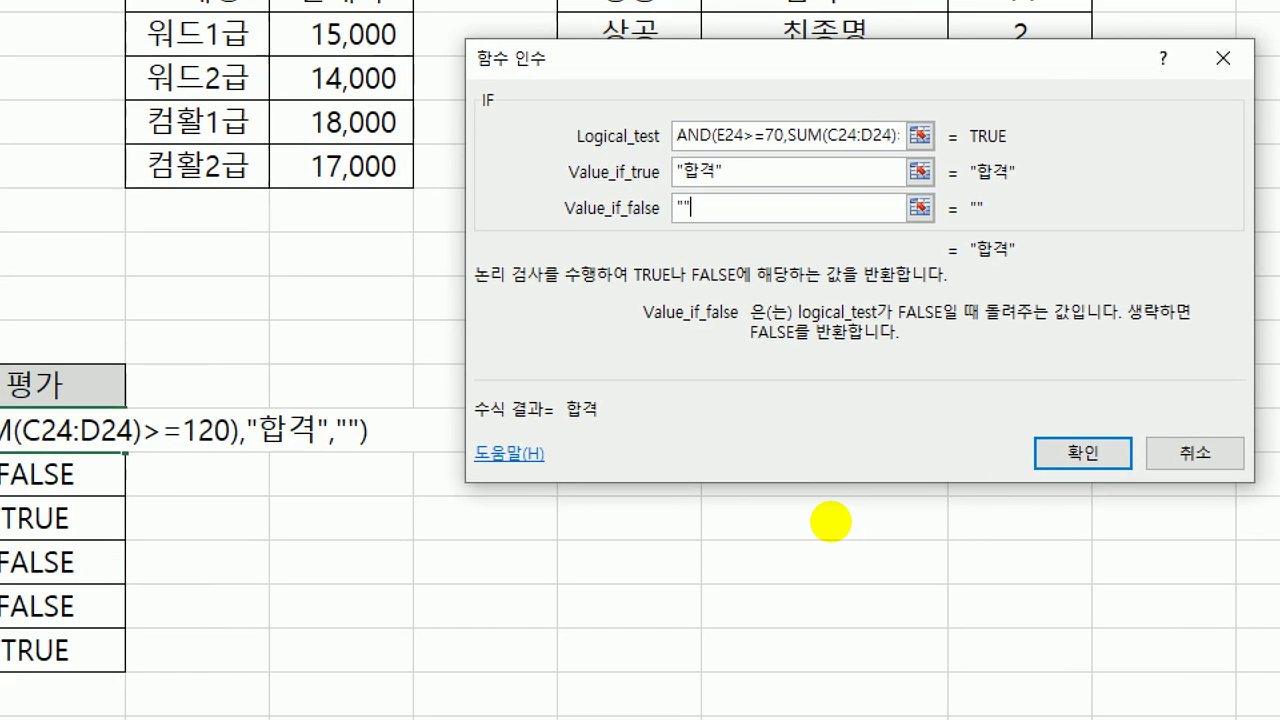
{"action": "mouse_move", "coordinate": [782, 214]}
{"action": "left_mouse_down"}
{"action": "mouse_move", "coordinate": [750, 240]}
{"action": "mouse_move", "coordinate": [848, 170]}
{"action": "mouse_move", "coordinate": [824, 256]}
{"action": "left_mouse_up"}
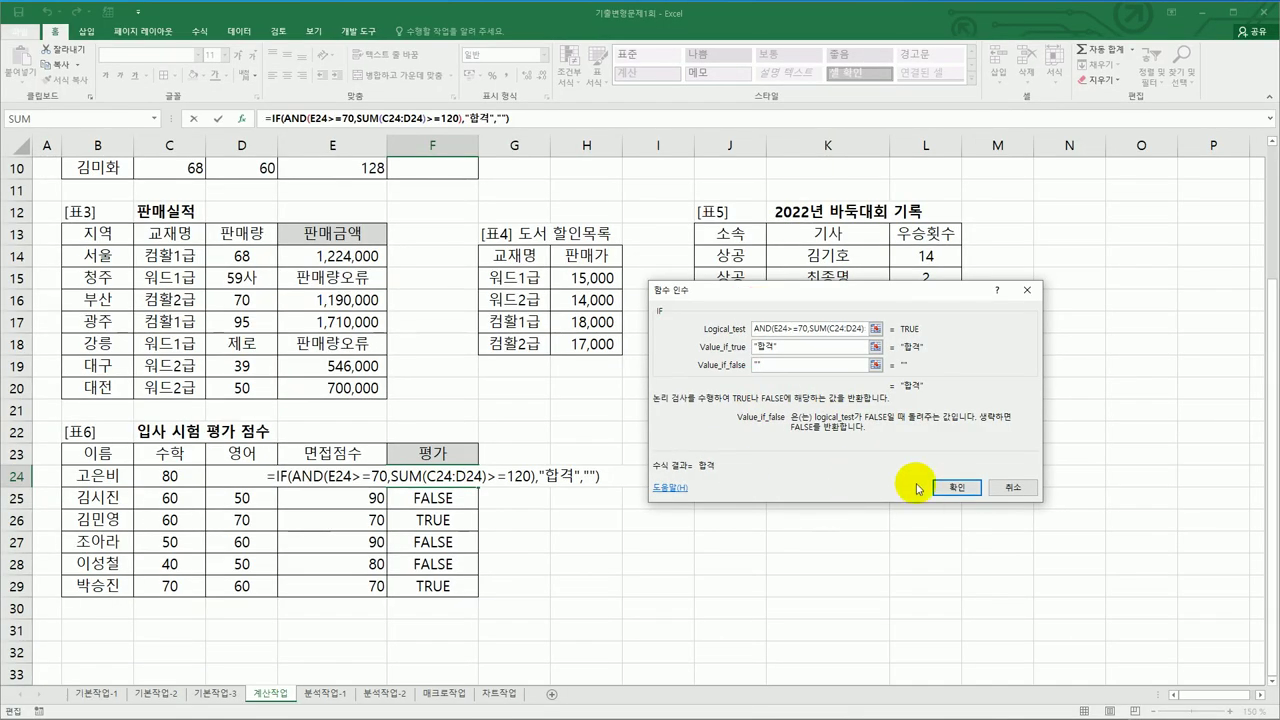
{"action": "left_click", "coordinate": [1032, 467]}
{"action": "left_click_drag", "start_coordinate": [479, 487], "coordinate": [477, 595]}
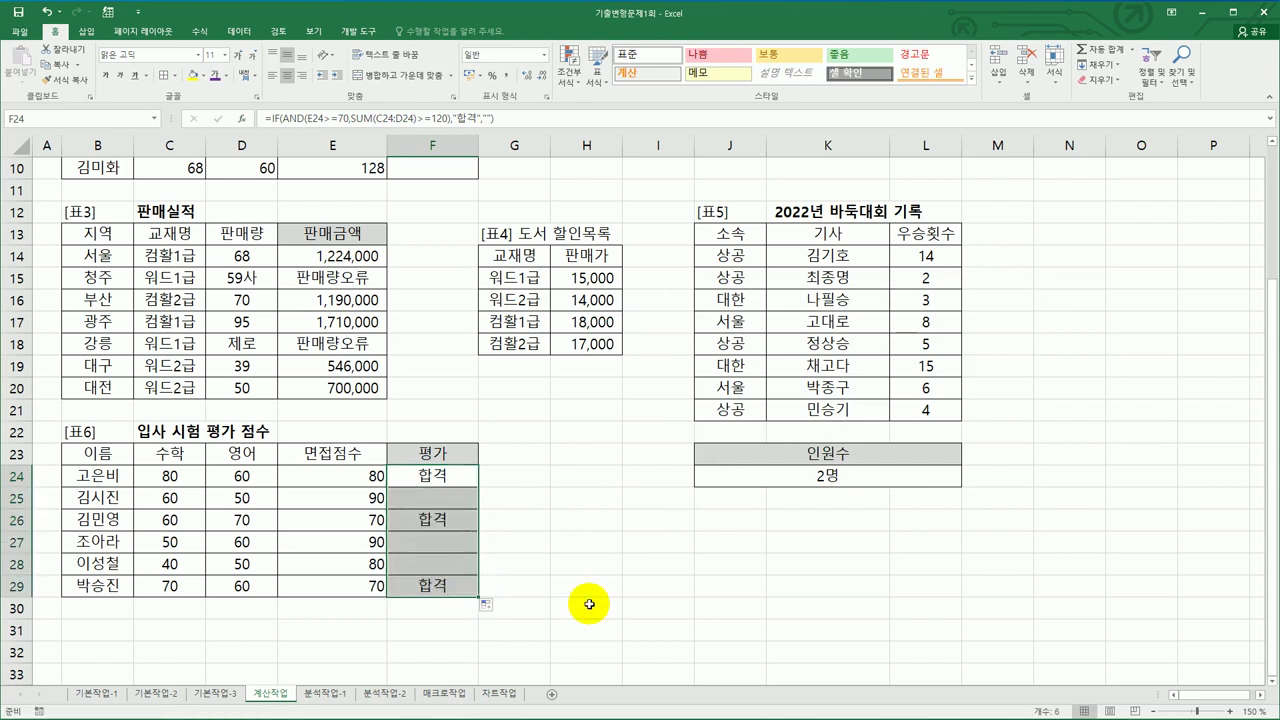
Step: On the 분석작업-1 sheet, enter the 상품명 wildcard criteria W*, T*, S* and M* in F12 through F15 of 표4
{"action": "left_click", "coordinate": [589, 604]}
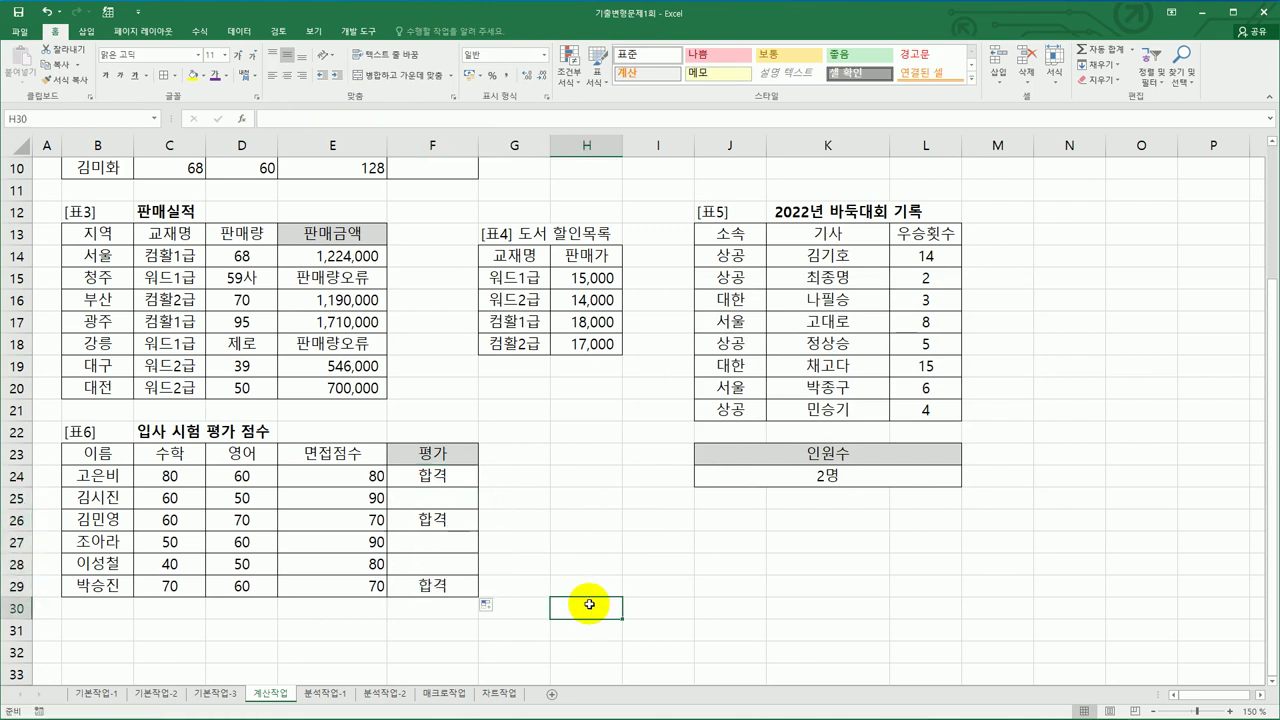
{"action": "left_click", "coordinate": [343, 693]}
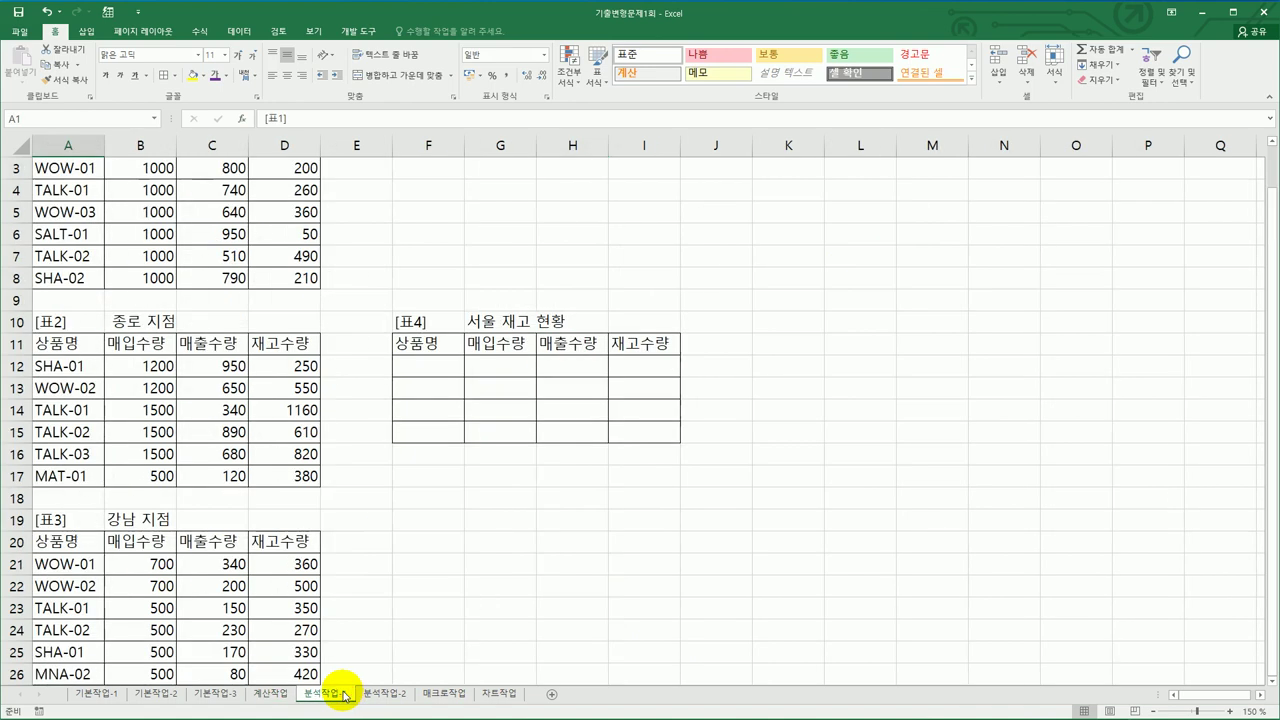
{"action": "scroll", "coordinate": [360, 620], "scroll_direction": "up", "scroll_amount": 1}
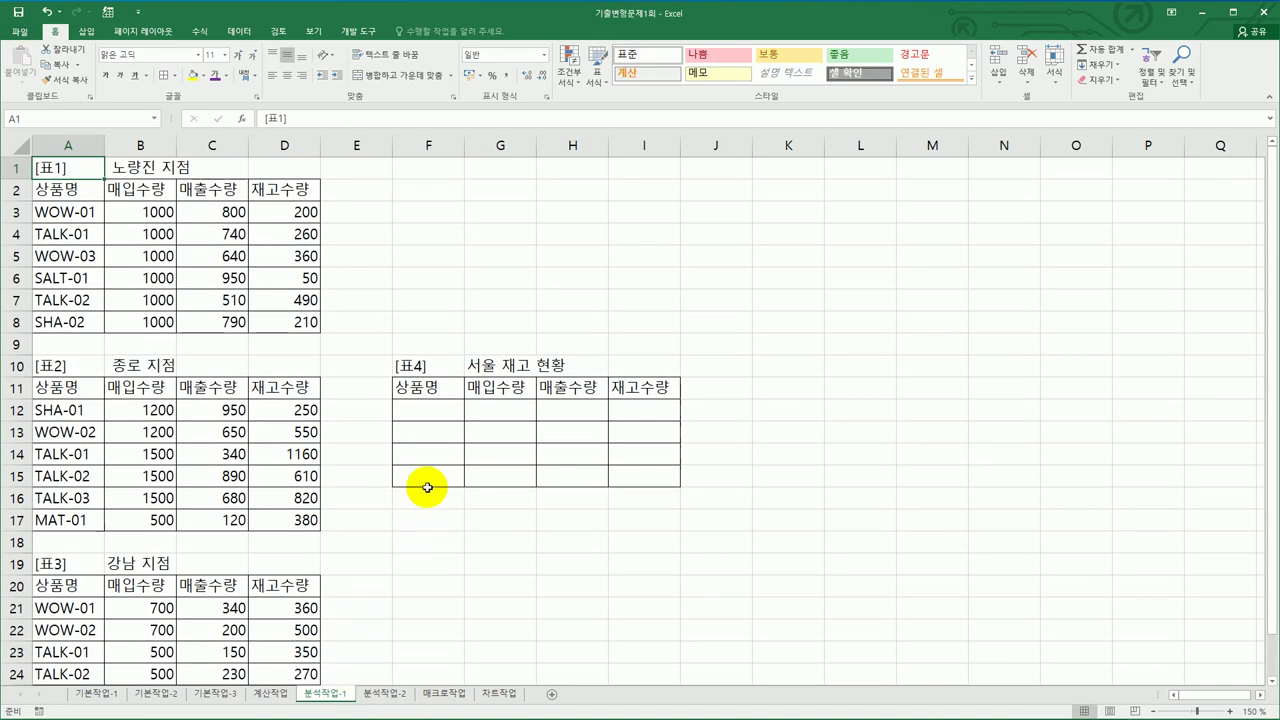
{"action": "left_click", "coordinate": [422, 418]}
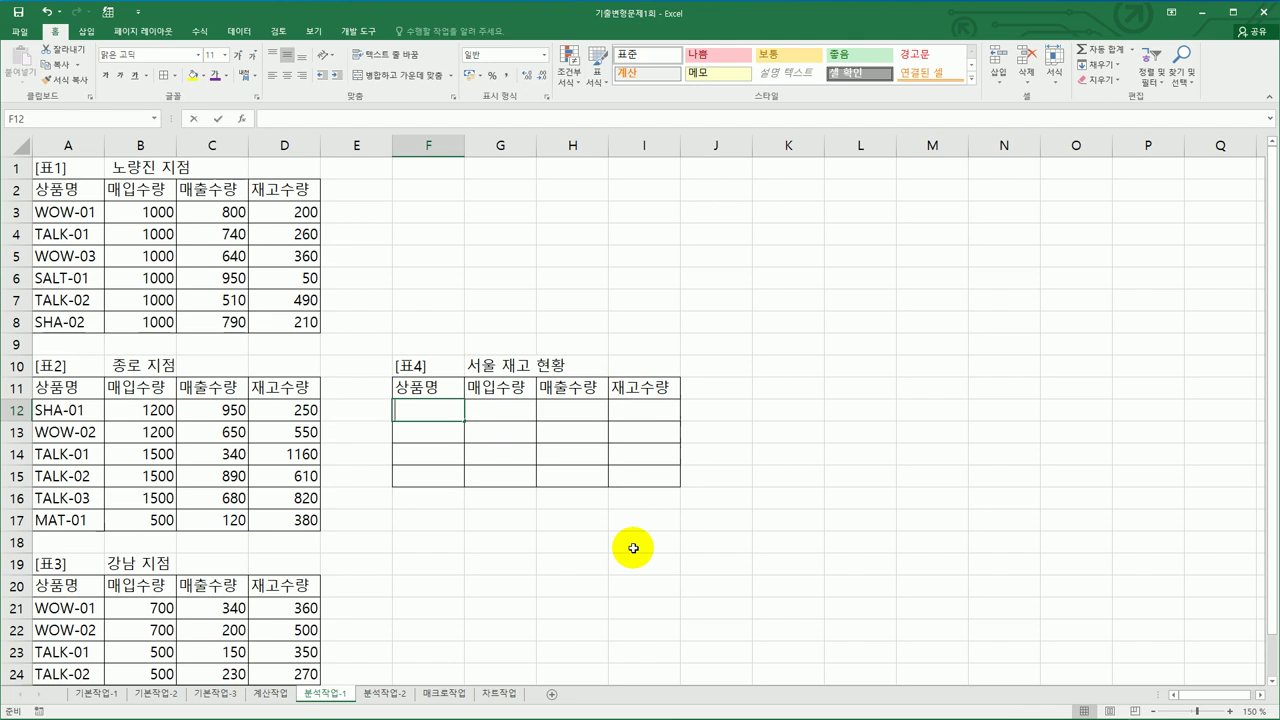
{"action": "type", "text": "W*"}
{"action": "key", "text": "Return"}
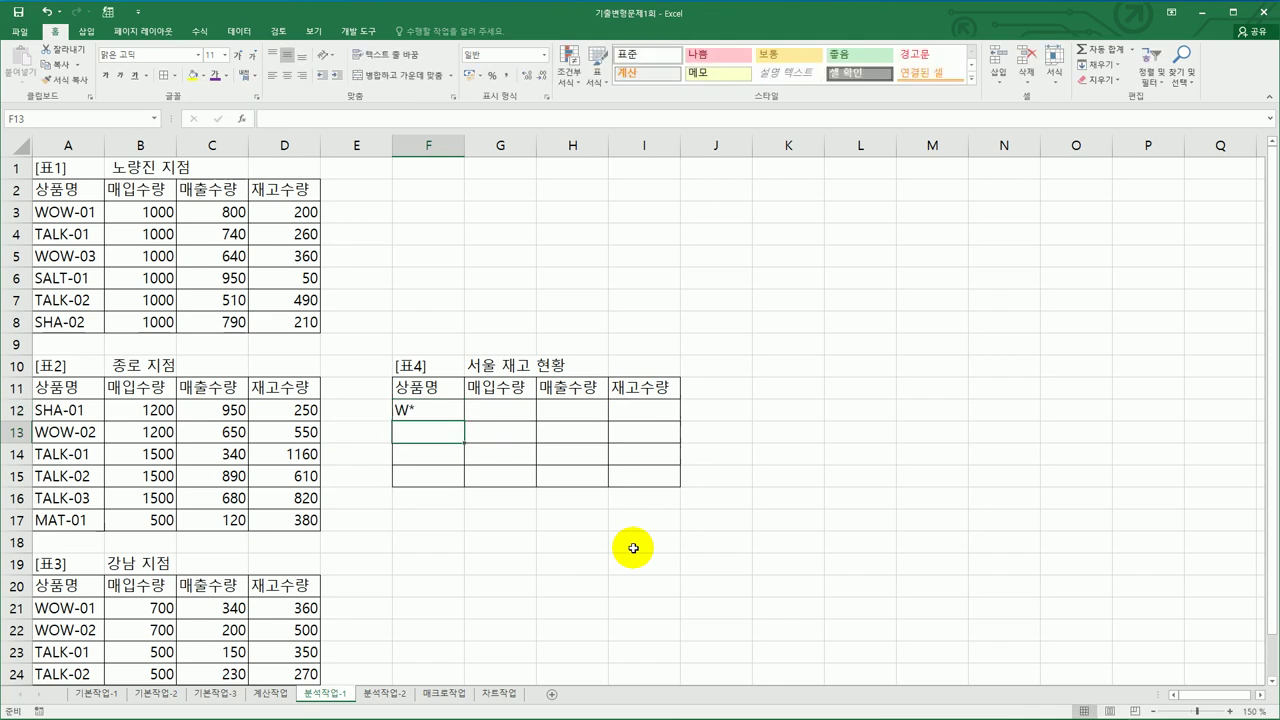
{"action": "type", "text": "T*"}
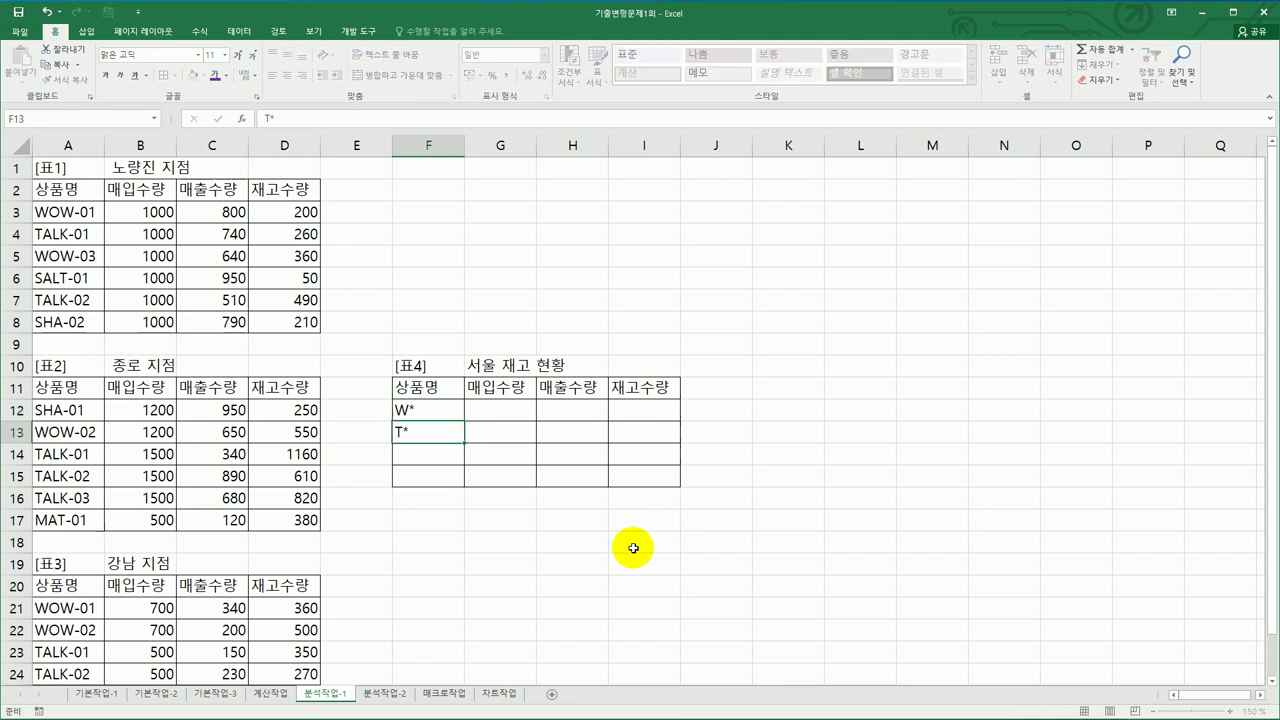
{"action": "key", "text": "Return"}
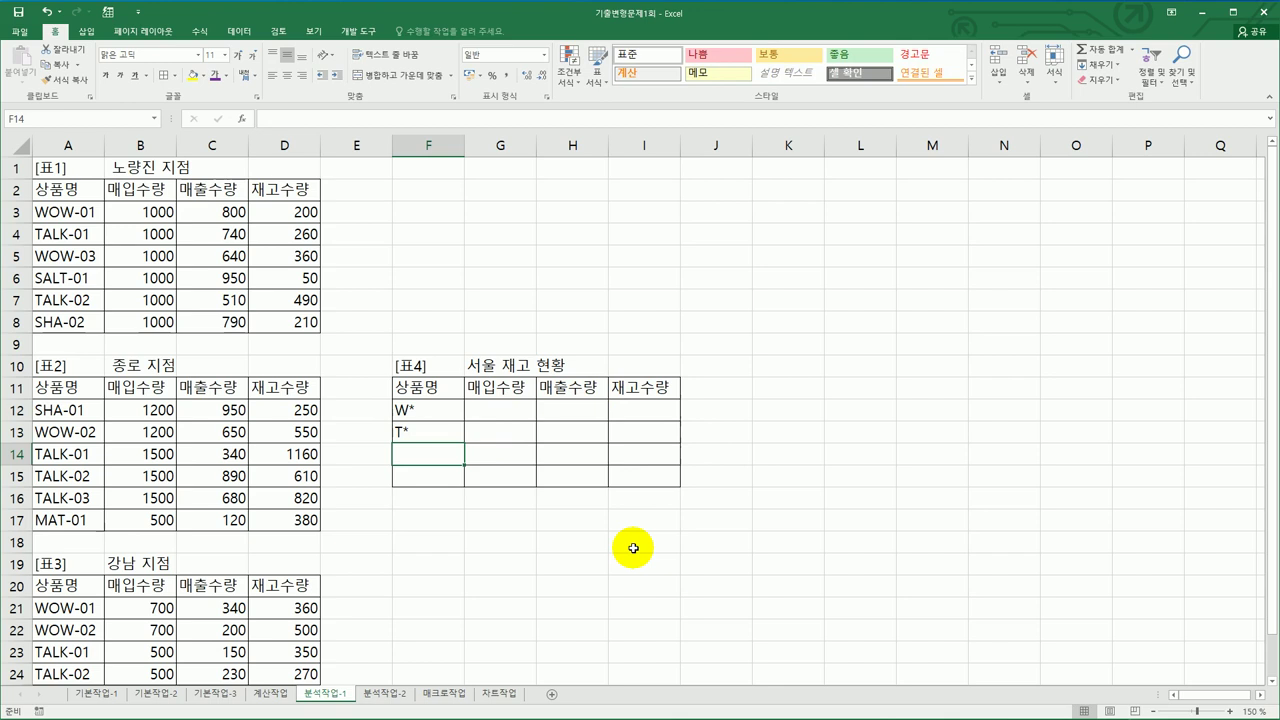
{"action": "type", "text": "S*"}
{"action": "key", "text": "Return"}
{"action": "type", "text": "M"}
{"action": "key", "text": "Return"}
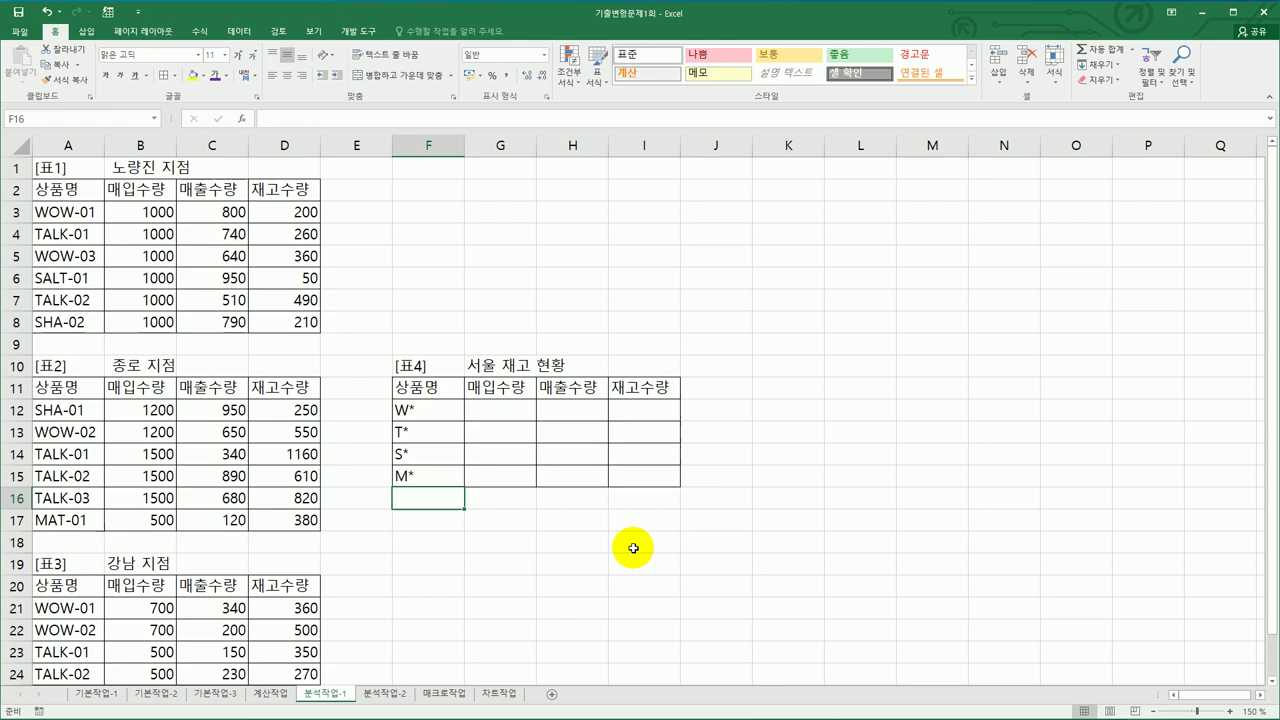
Step: Start a consolidation into F11:I15 with the 합계 function and add 표1's range A2:D8 as the first reference
{"action": "left_click_drag", "start_coordinate": [455, 398], "coordinate": [621, 476]}
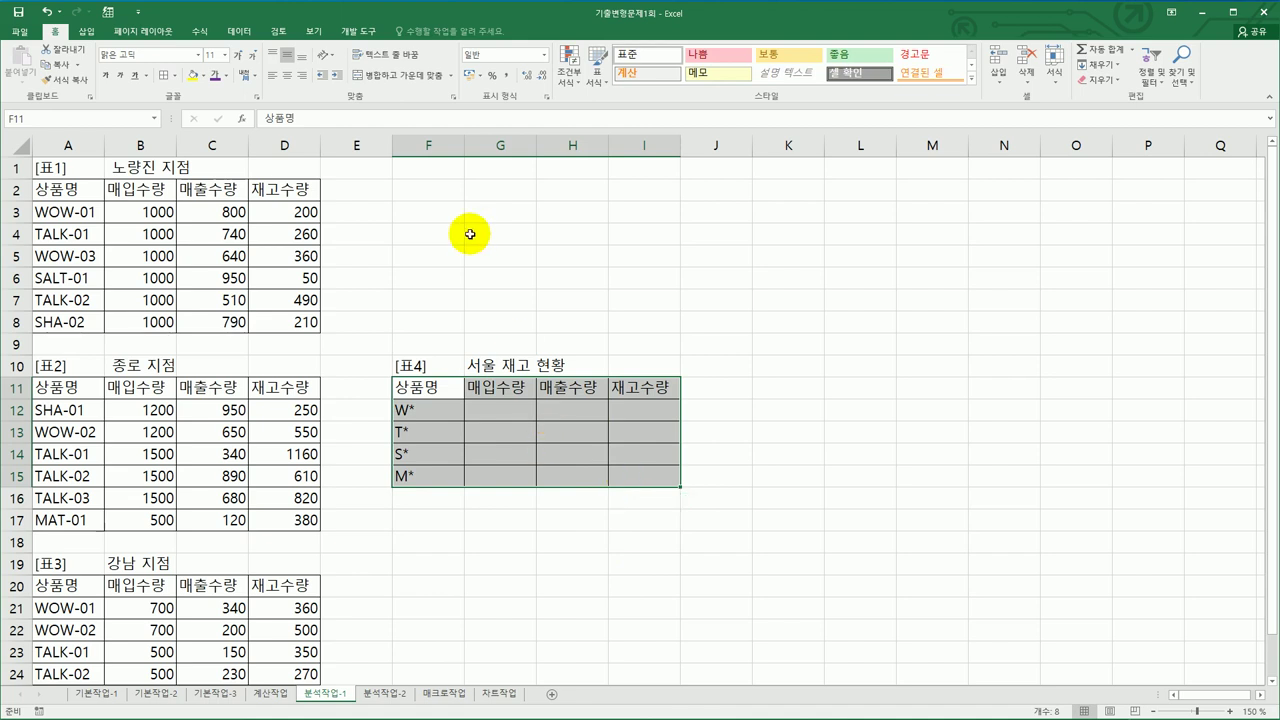
{"action": "left_click", "coordinate": [250, 34]}
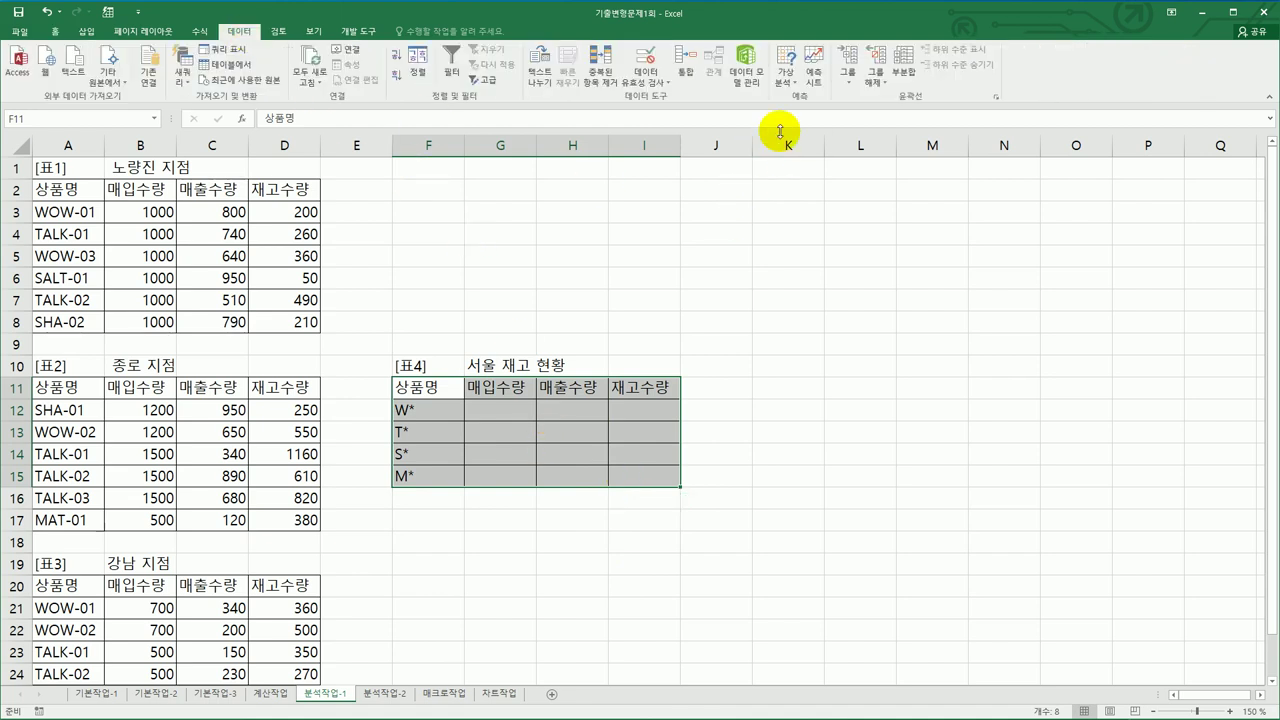
{"action": "left_click", "coordinate": [686, 75]}
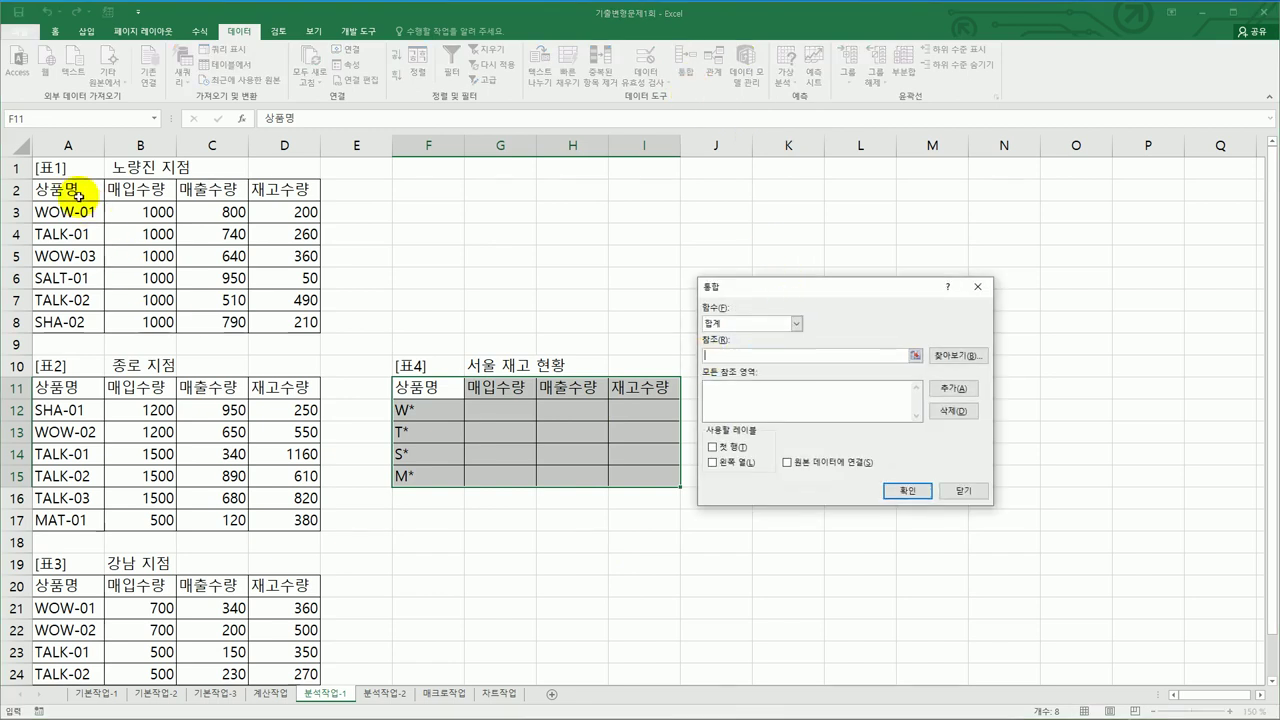
{"action": "left_click_drag", "start_coordinate": [78, 196], "coordinate": [269, 328]}
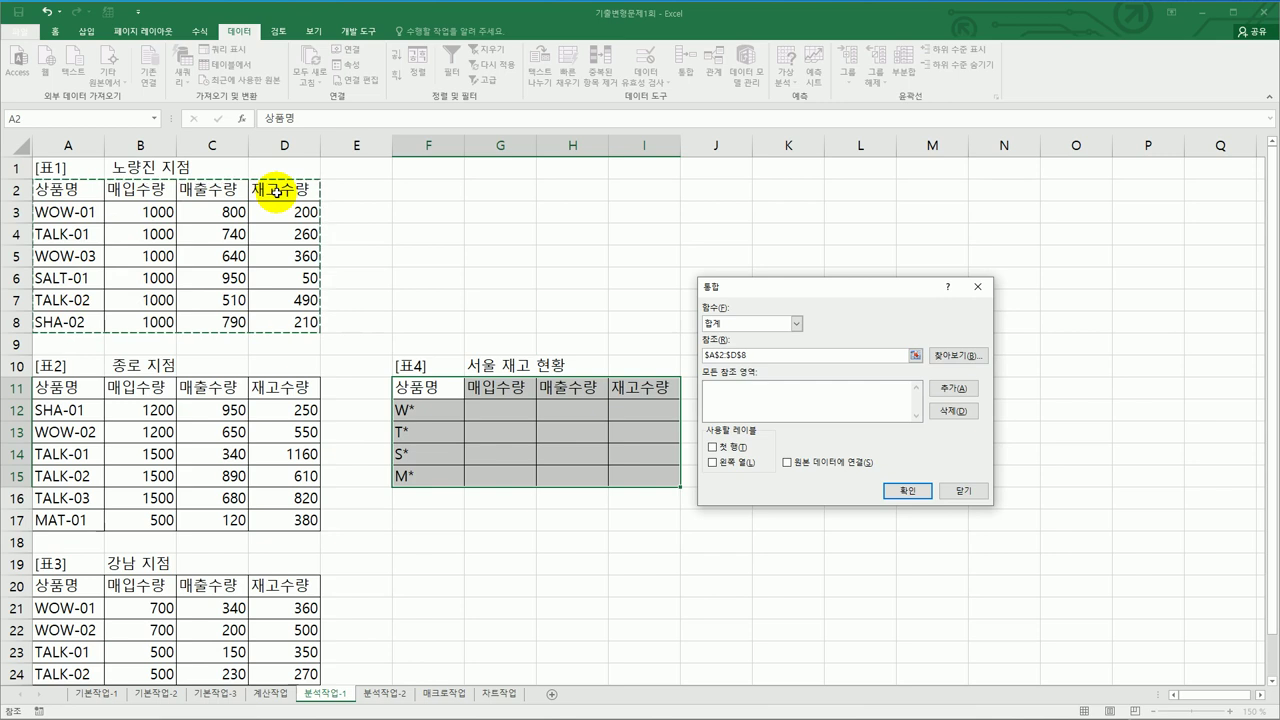
{"action": "left_click", "coordinate": [953, 387]}
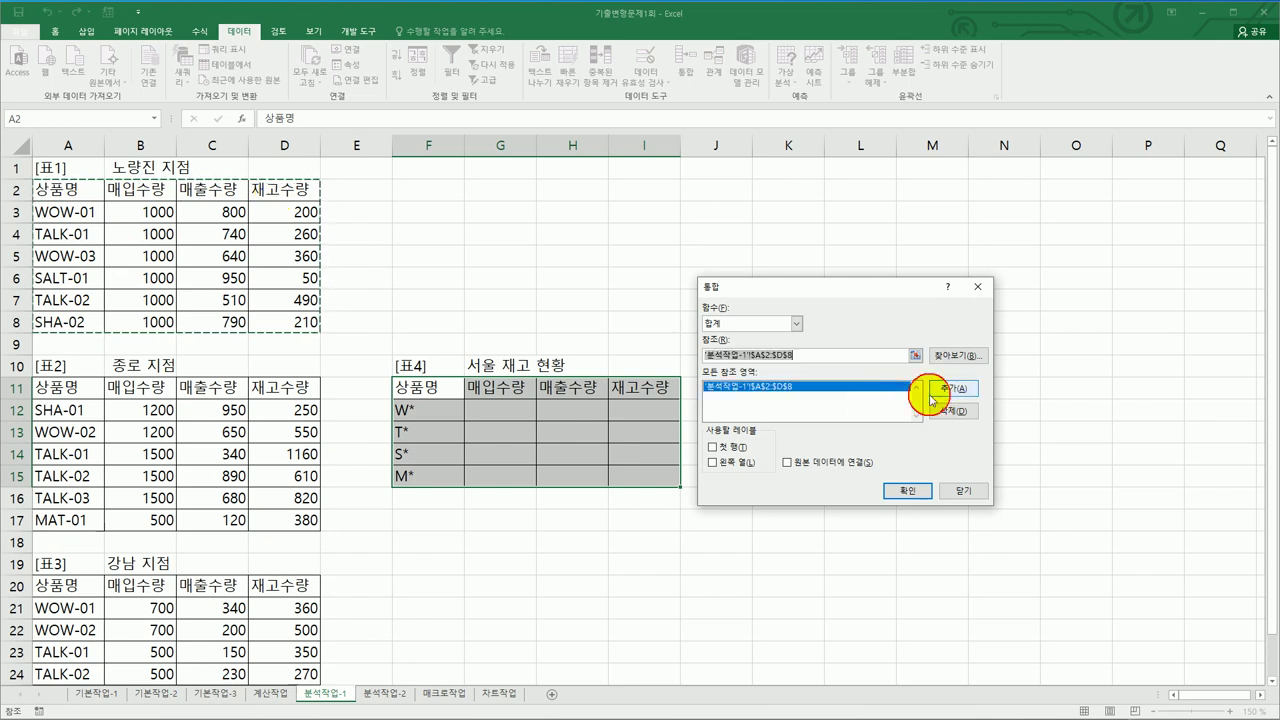
Step: Add 표2's range A11:D17 and 표3's range A20:D26 to the consolidation references
{"action": "left_click_drag", "start_coordinate": [66, 386], "coordinate": [276, 518]}
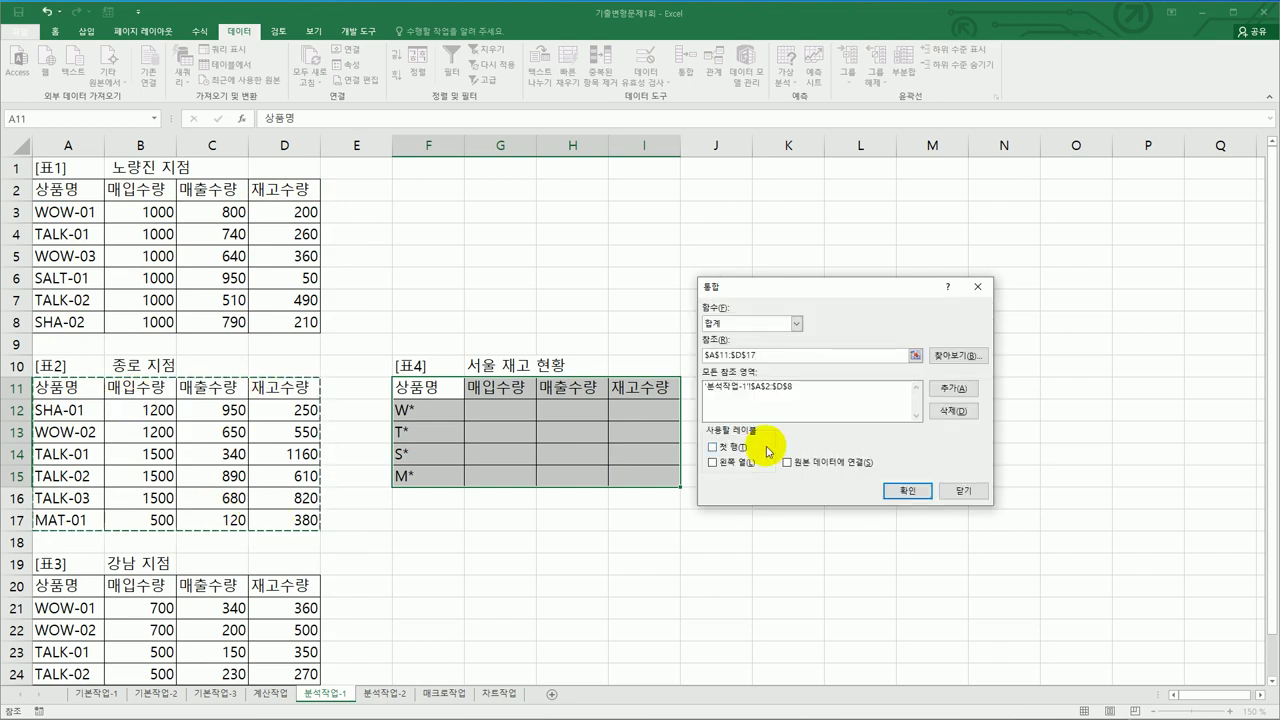
{"action": "left_click", "coordinate": [948, 396]}
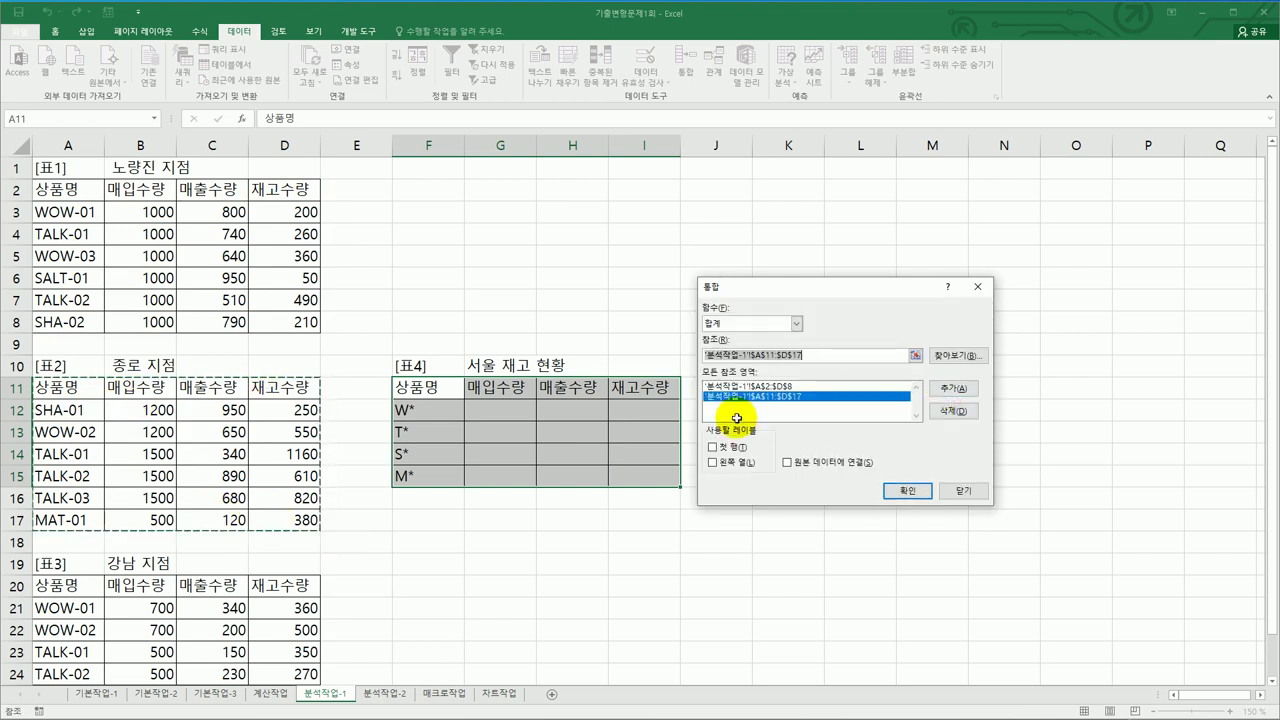
{"action": "left_click", "coordinate": [88, 590]}
{"action": "left_click_drag", "start_coordinate": [88, 590], "coordinate": [285, 652]}
{"action": "left_click", "coordinate": [948, 392]}
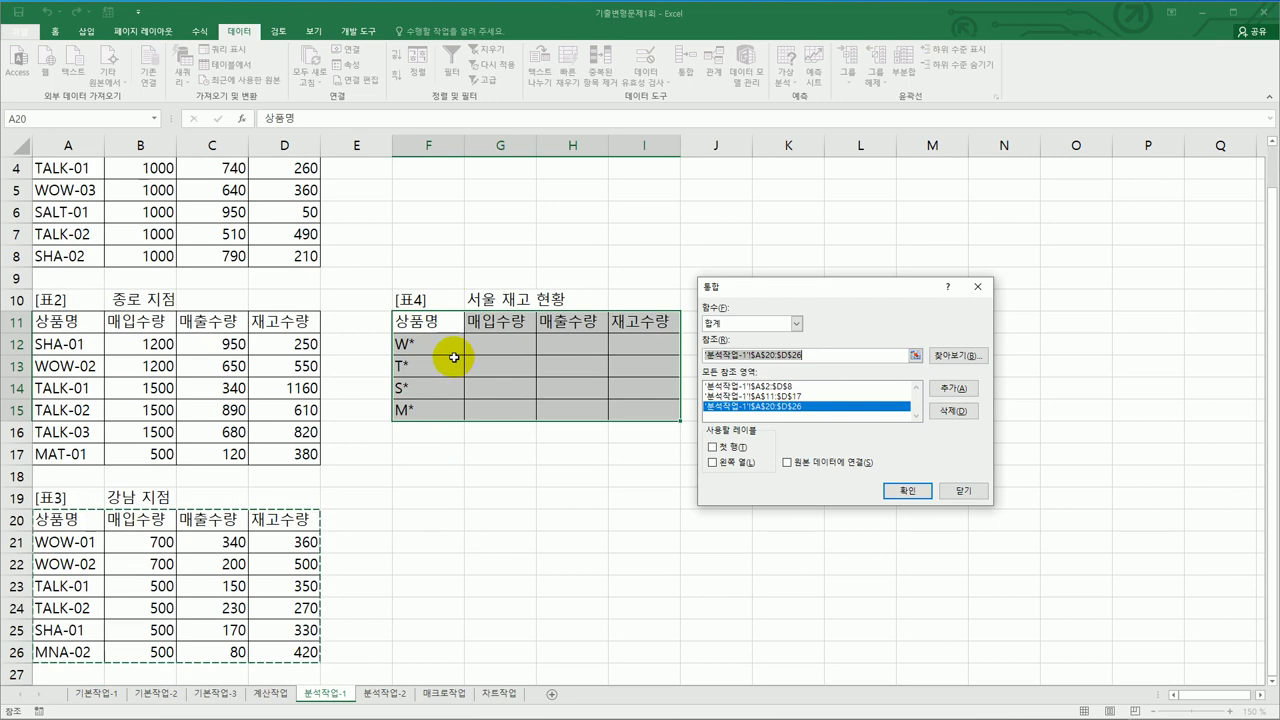
Step: Use both the top row and left column as labels, run the consolidation, and check the results in 표4
{"action": "left_click", "coordinate": [712, 463]}
{"action": "left_click", "coordinate": [712, 447]}
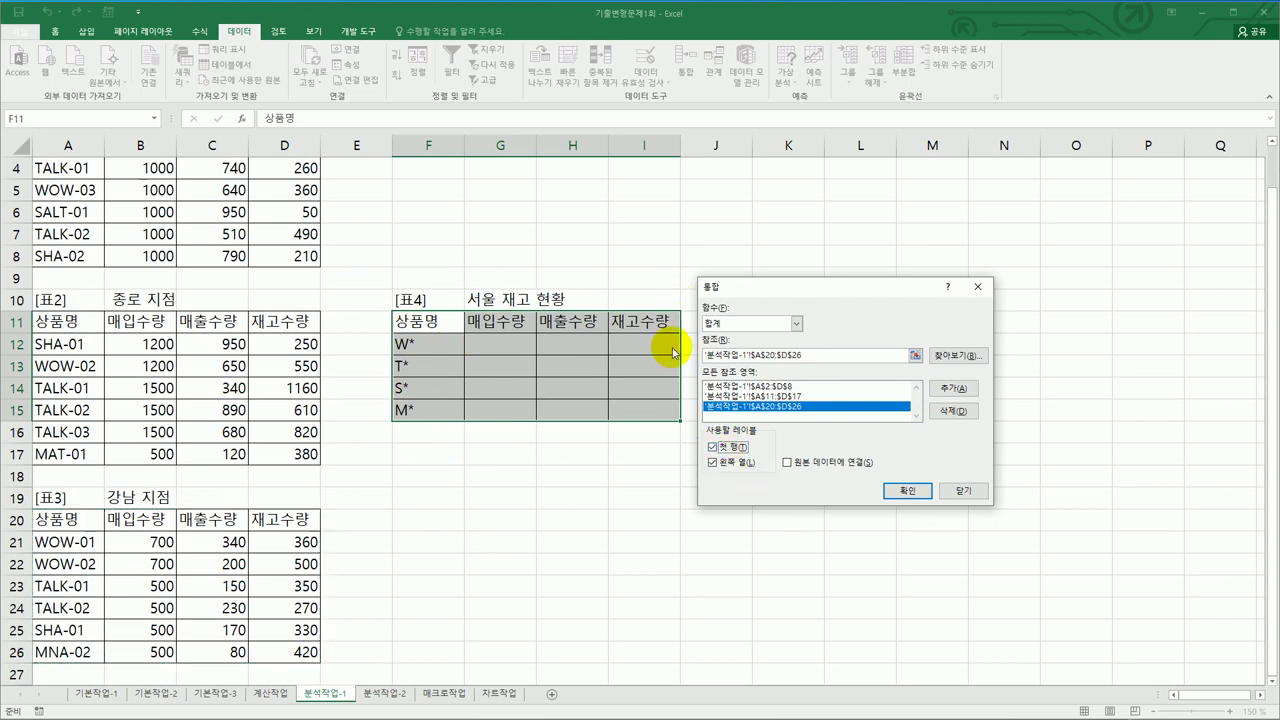
{"action": "left_click", "coordinate": [907, 490]}
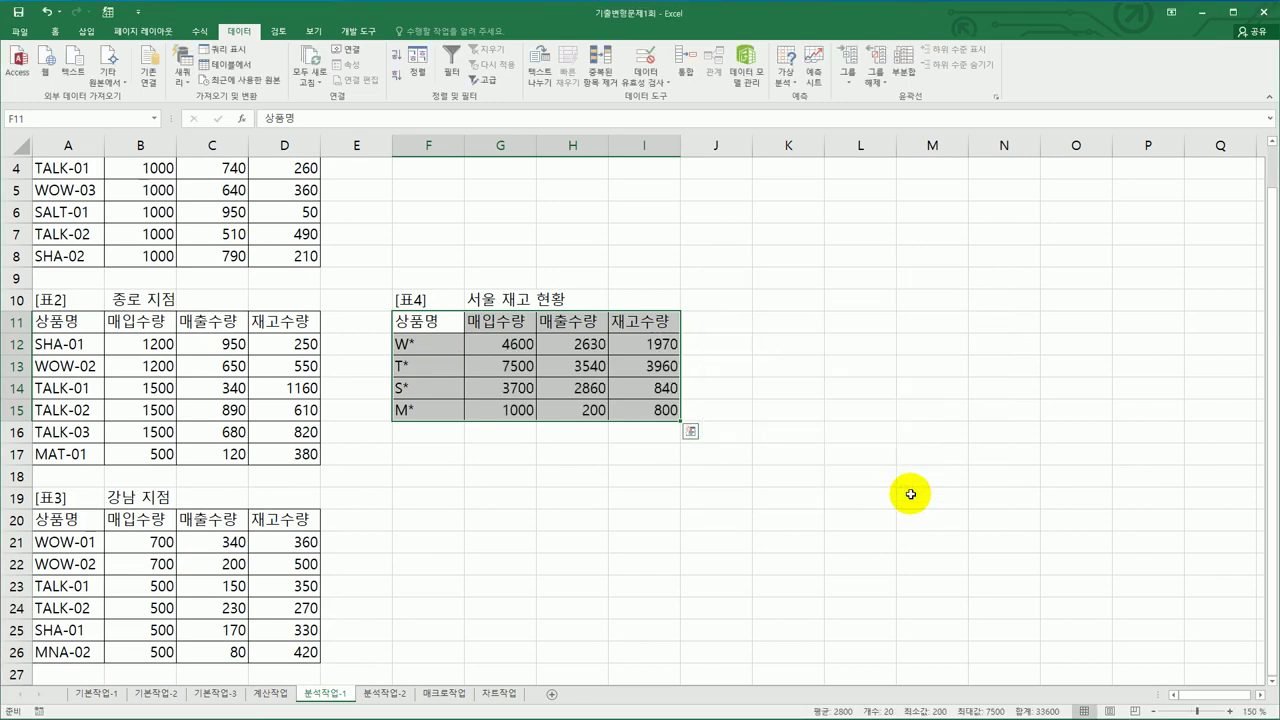
{"action": "scroll", "coordinate": [911, 494], "scroll_direction": "up", "scroll_amount": 1}
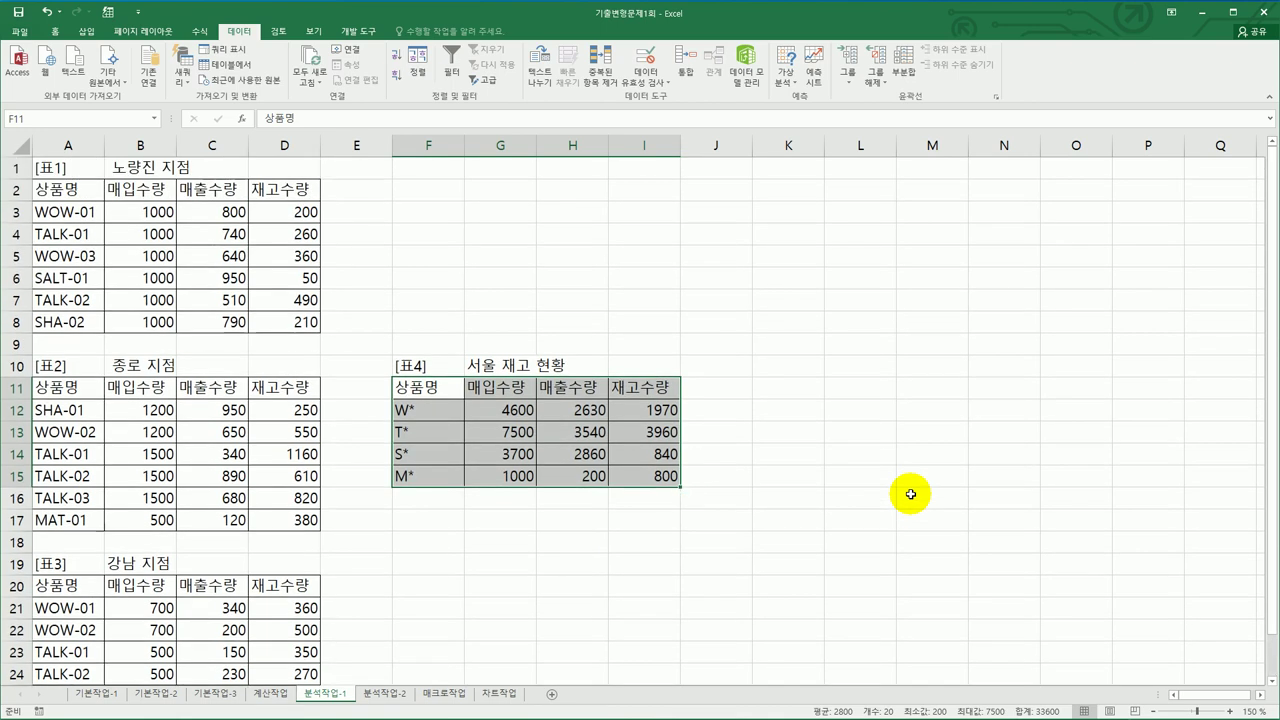
{"action": "left_click", "coordinate": [440, 458]}
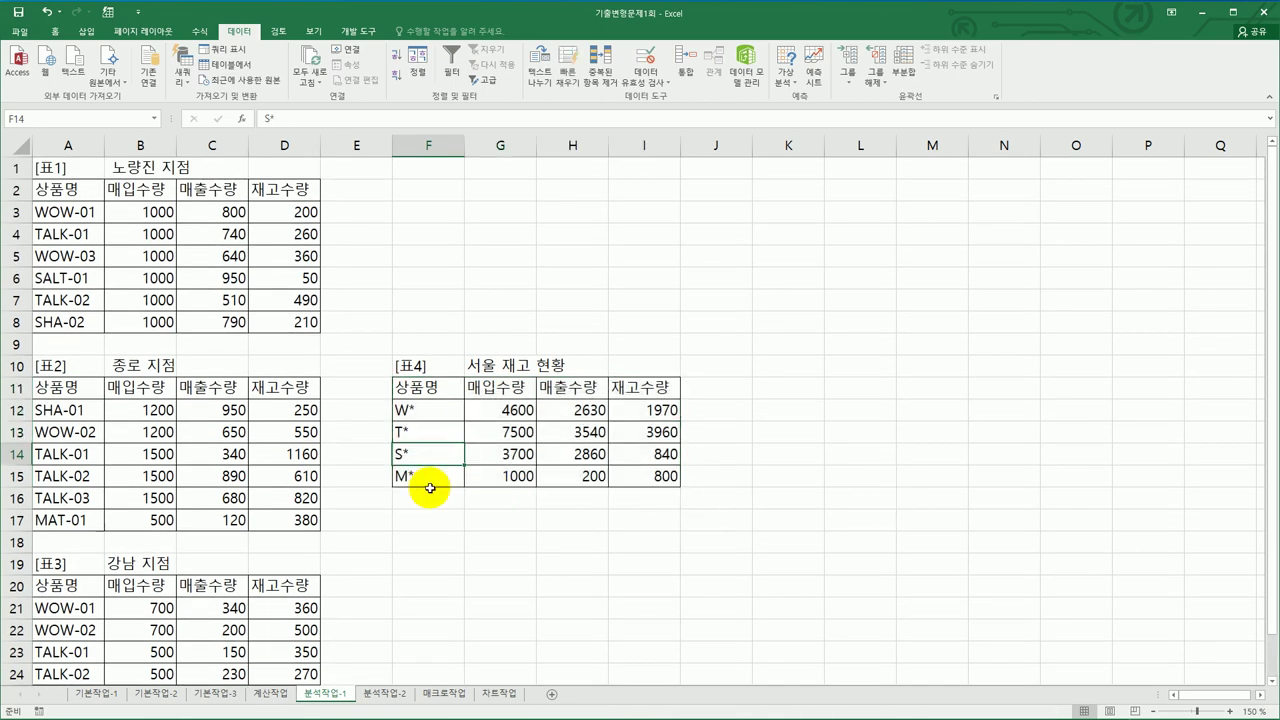
{"action": "left_click_drag", "start_coordinate": [503, 411], "coordinate": [633, 484]}
{"action": "left_click", "coordinate": [697, 549]}
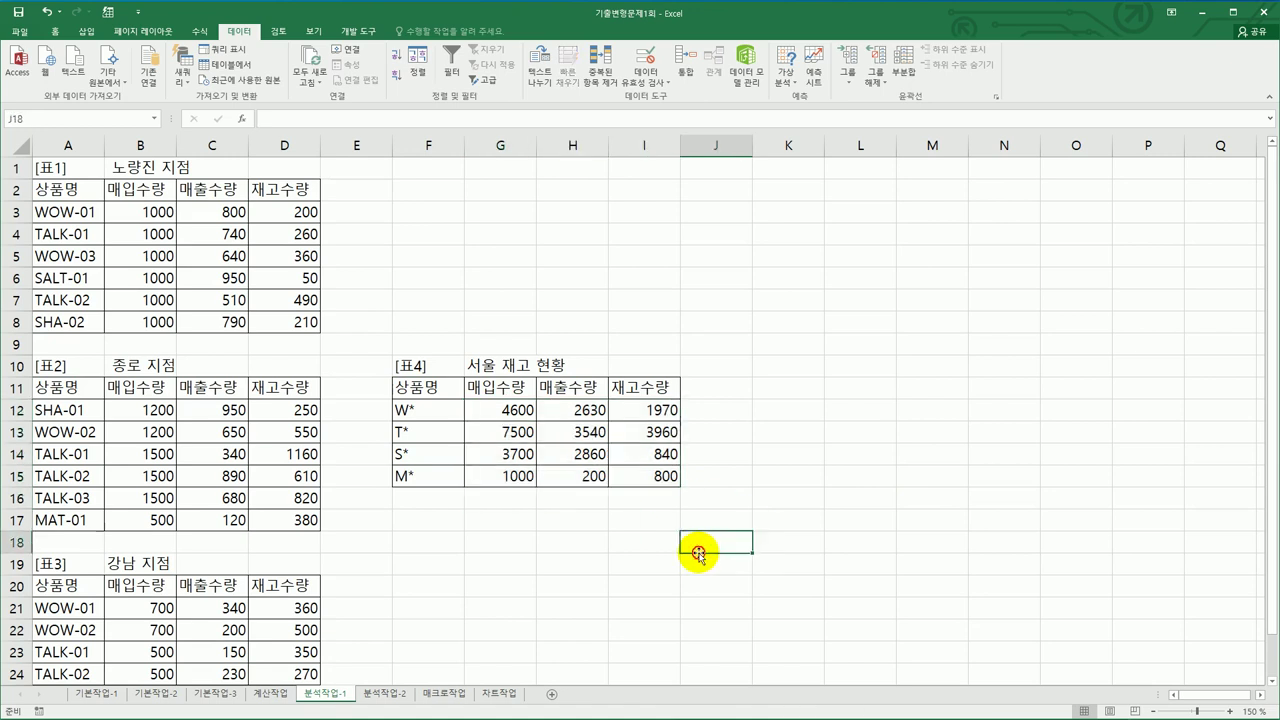
Step: Open the 분석작업-2 sheet and examine the 순이익 계산 values, the C8 formula, and the 판매가 and 판매량 series
{"action": "left_click", "coordinate": [402, 692]}
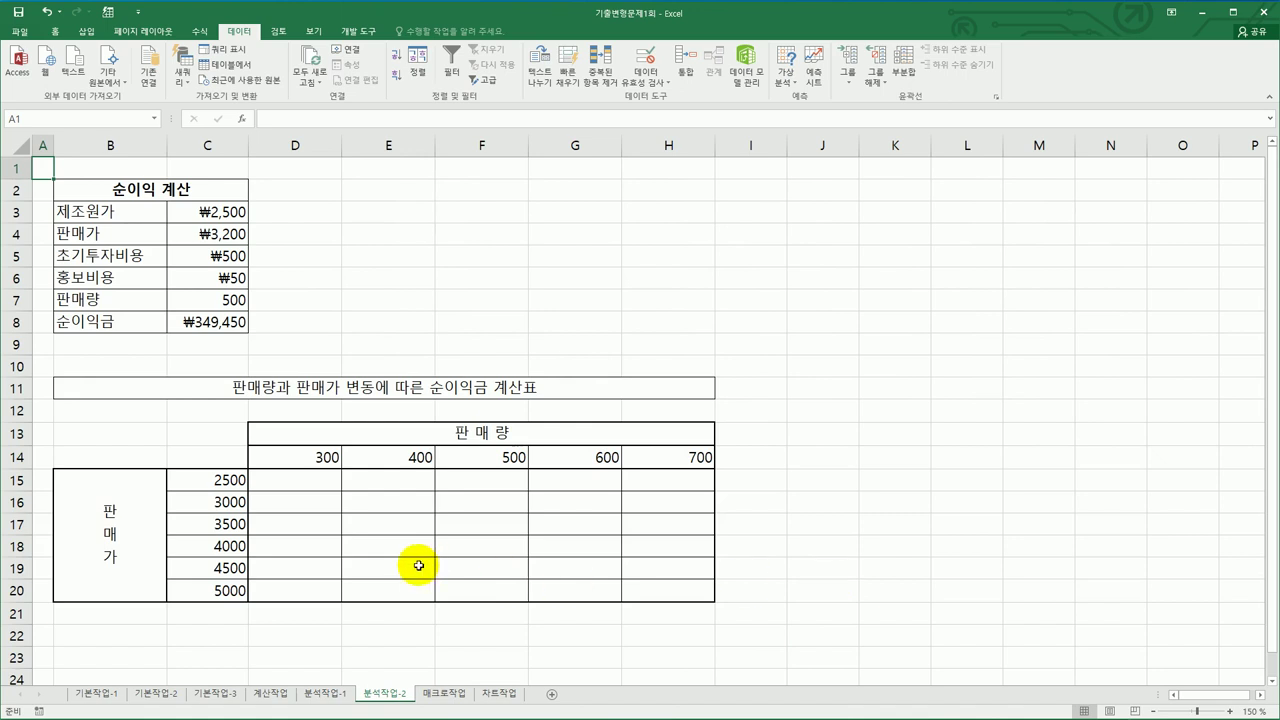
{"action": "left_click", "coordinate": [177, 212]}
{"action": "left_click", "coordinate": [195, 234]}
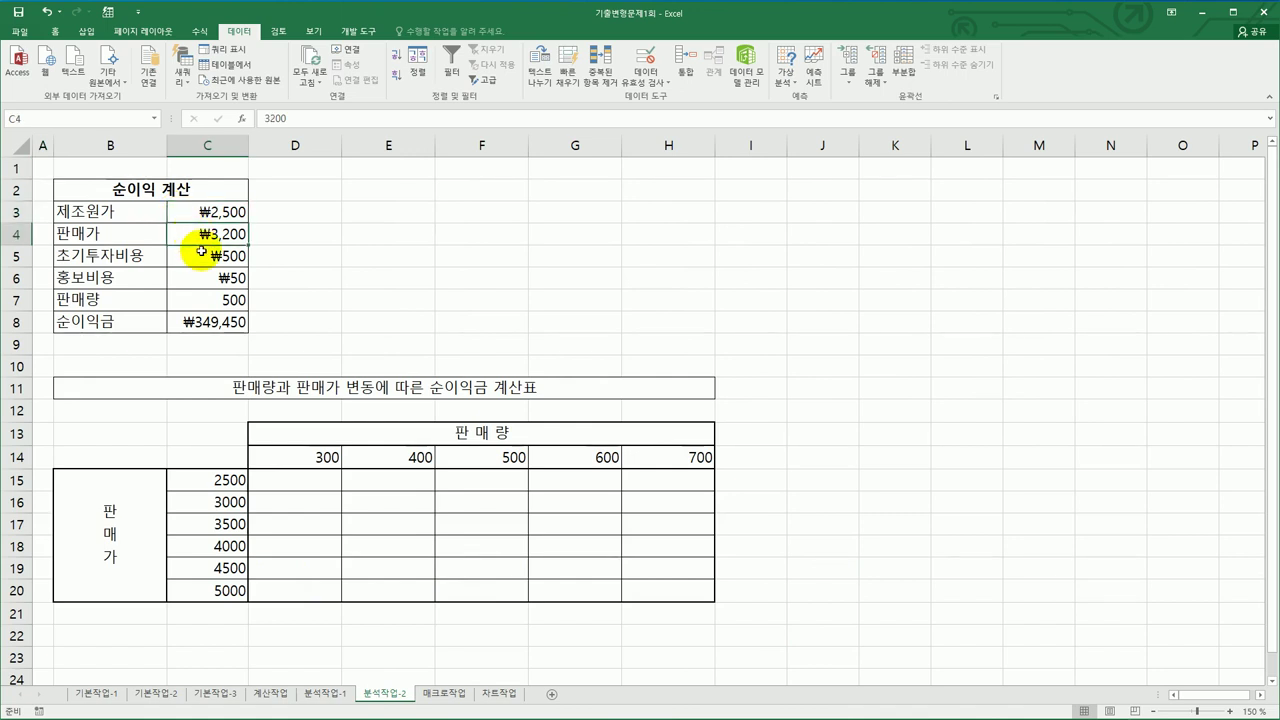
{"action": "left_click", "coordinate": [200, 252]}
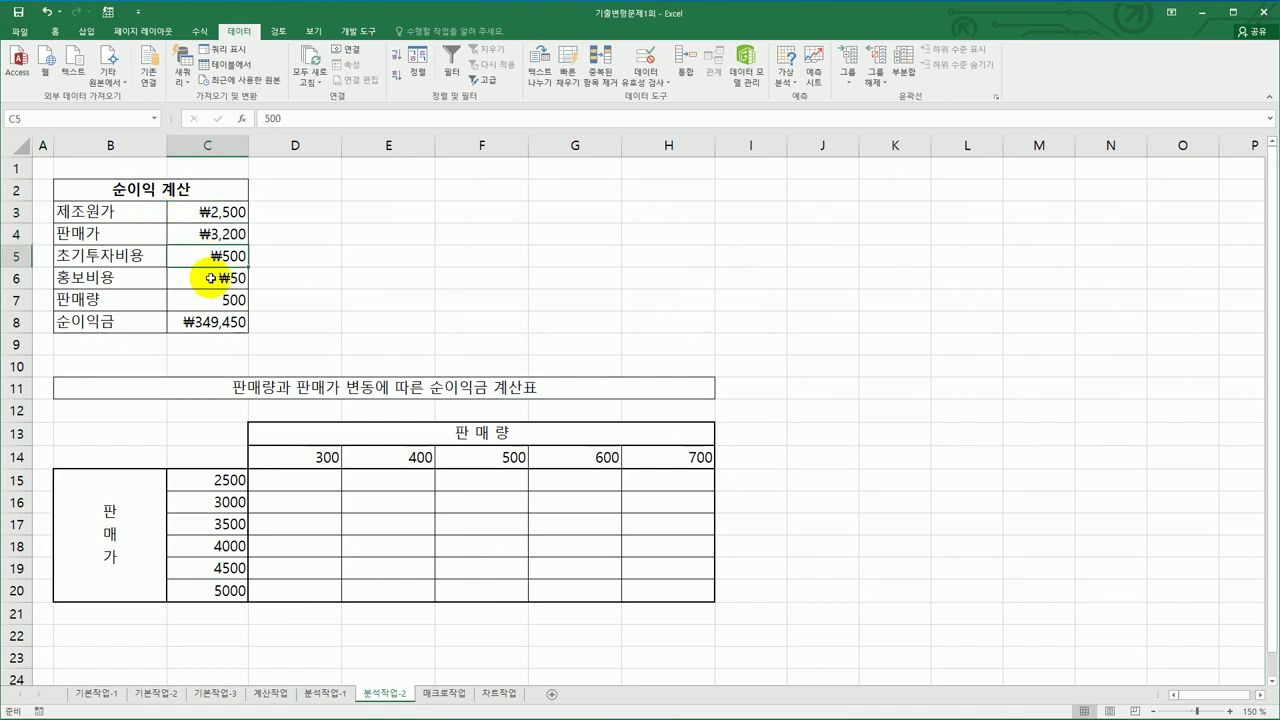
{"action": "left_click", "coordinate": [210, 280]}
{"action": "left_click", "coordinate": [208, 301]}
{"action": "left_click", "coordinate": [206, 321]}
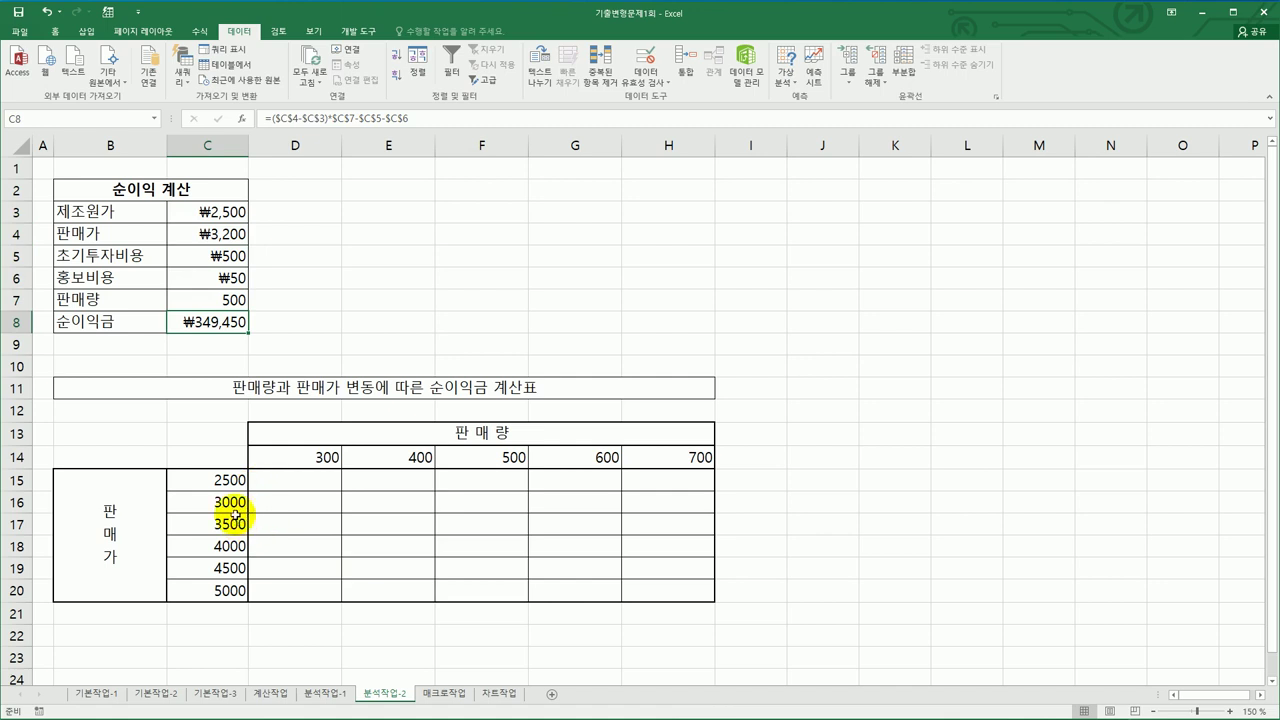
{"action": "left_click_drag", "start_coordinate": [218, 483], "coordinate": [224, 590]}
{"action": "left_click_drag", "start_coordinate": [300, 457], "coordinate": [660, 461]}
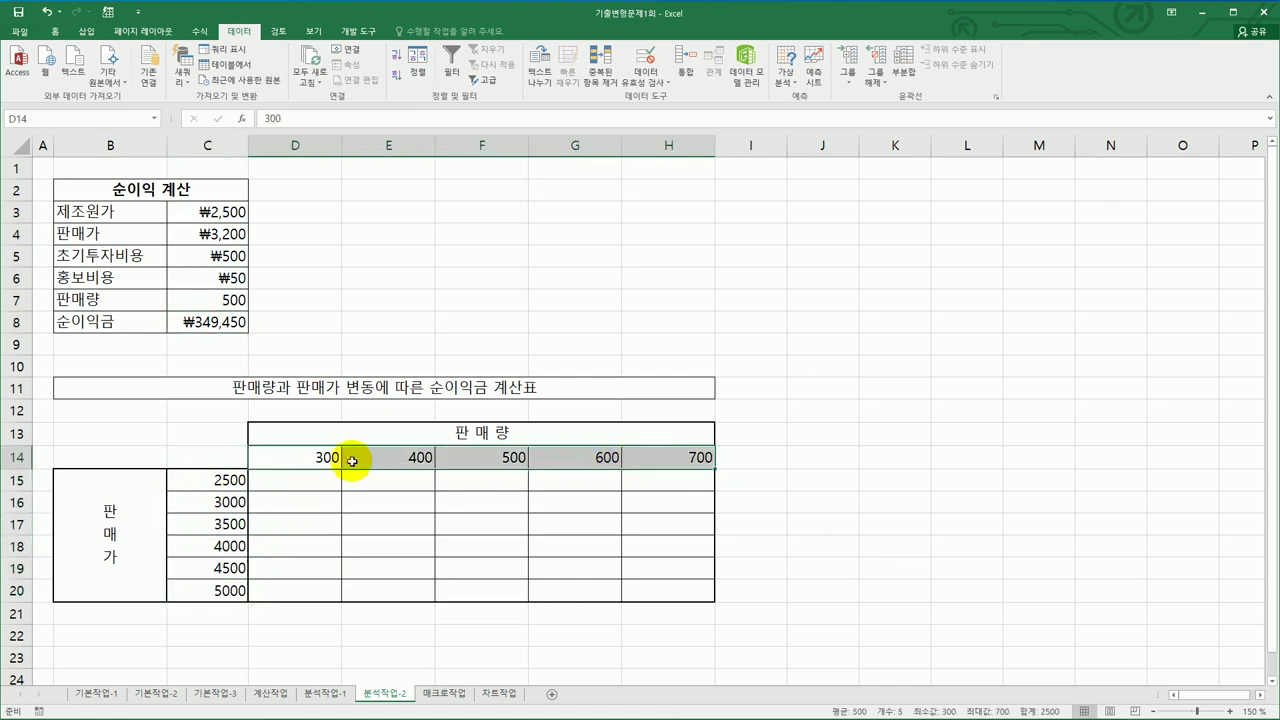
{"action": "left_click", "coordinate": [231, 461]}
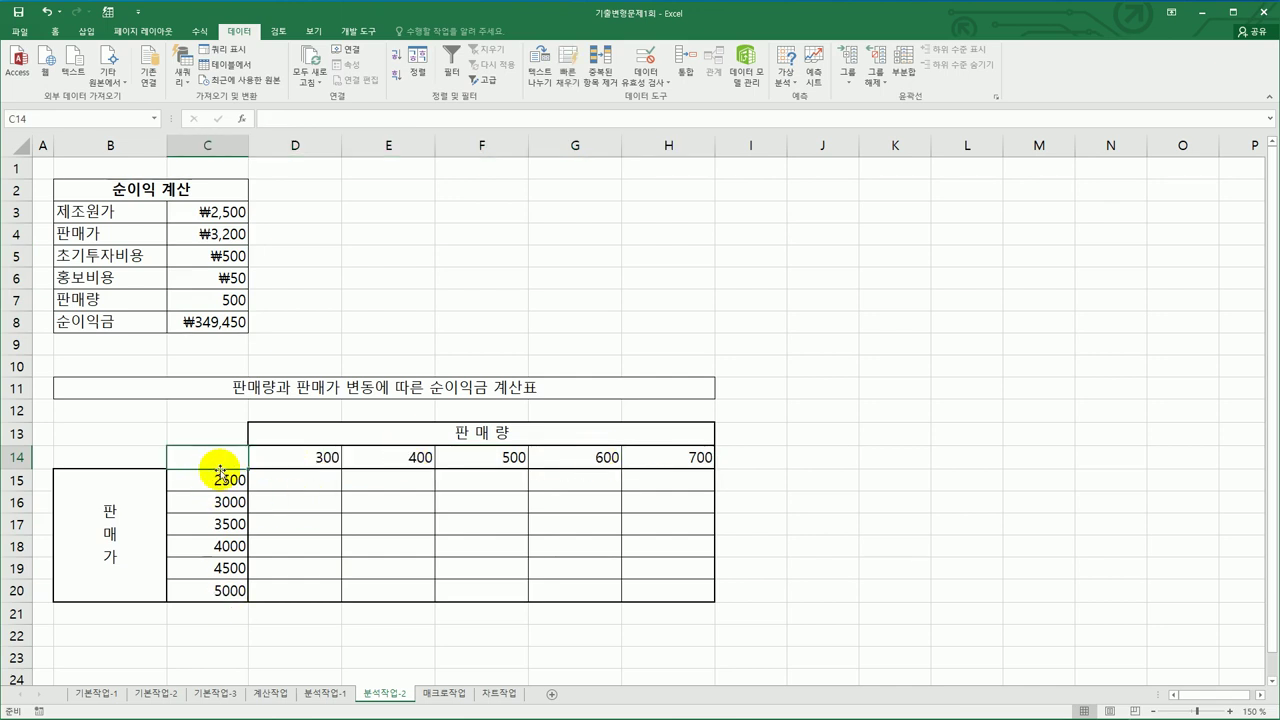
{"action": "left_click", "coordinate": [203, 326]}
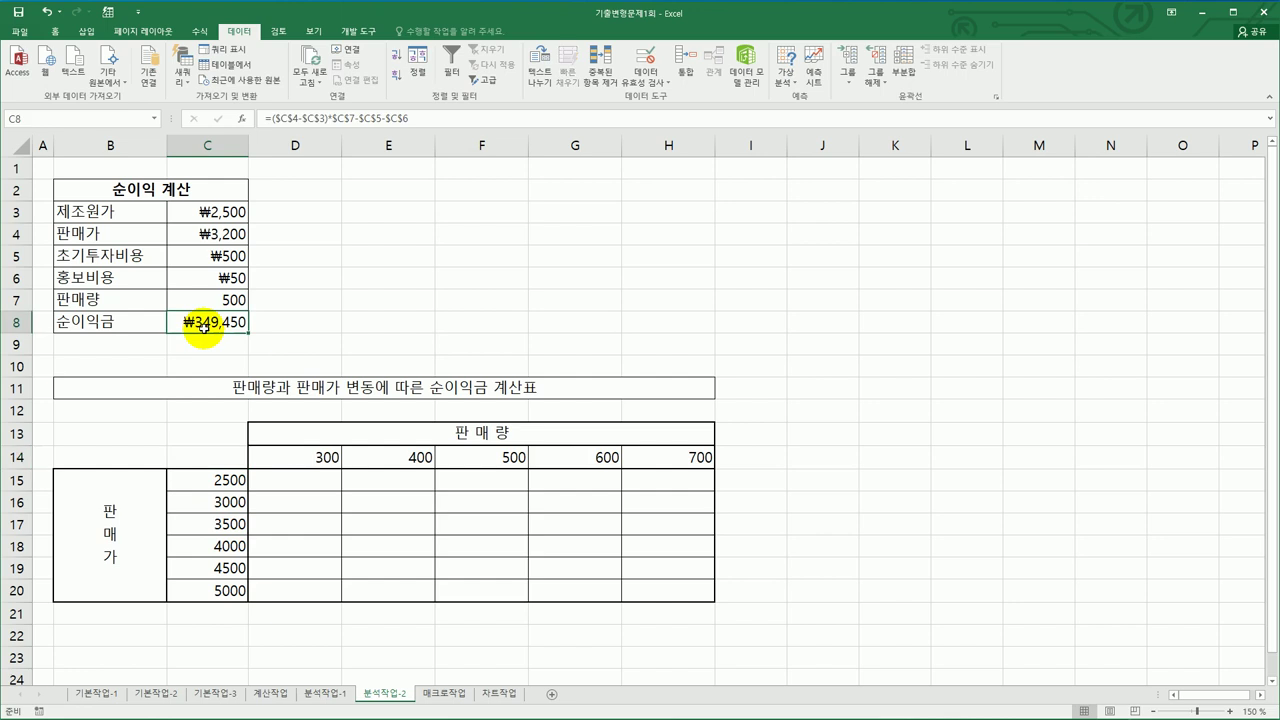
Step: Enter the formula =C8 in C14 to reference the 순이익금 cell at the corner of the calculation table
{"action": "left_click", "coordinate": [195, 460]}
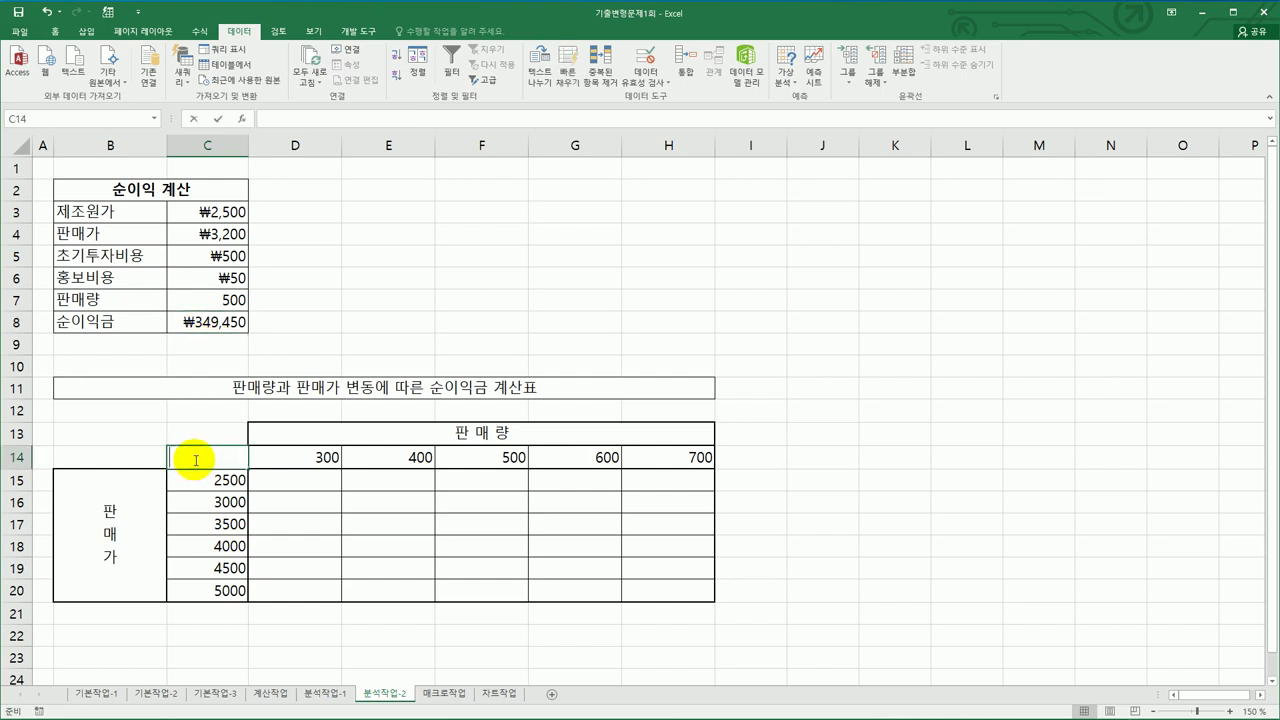
{"action": "type", "text": "="}
{"action": "left_click", "coordinate": [220, 322]}
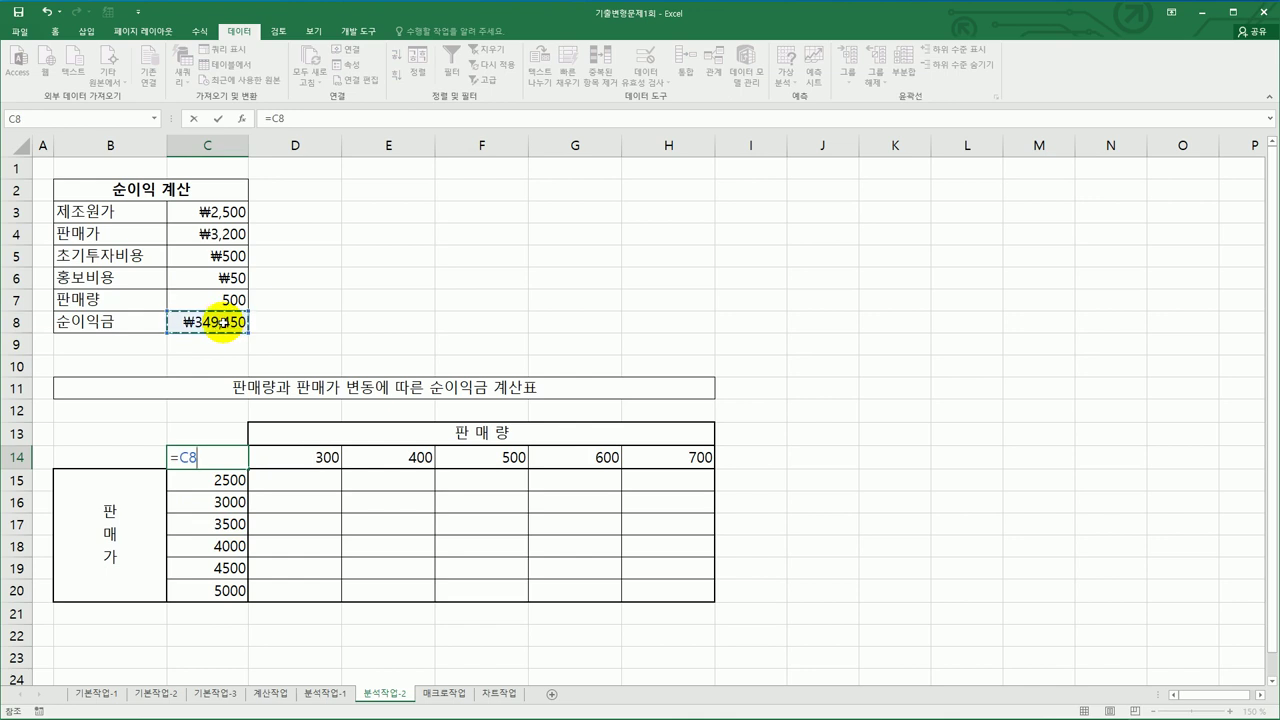
{"action": "key", "text": "Return"}
Step: Create a data table over C14:H20 with C7 as the row input cell and C4 as the column input cell
{"action": "left_click_drag", "start_coordinate": [236, 458], "coordinate": [265, 457]}
{"action": "left_click_drag", "start_coordinate": [440, 499], "coordinate": [644, 595]}
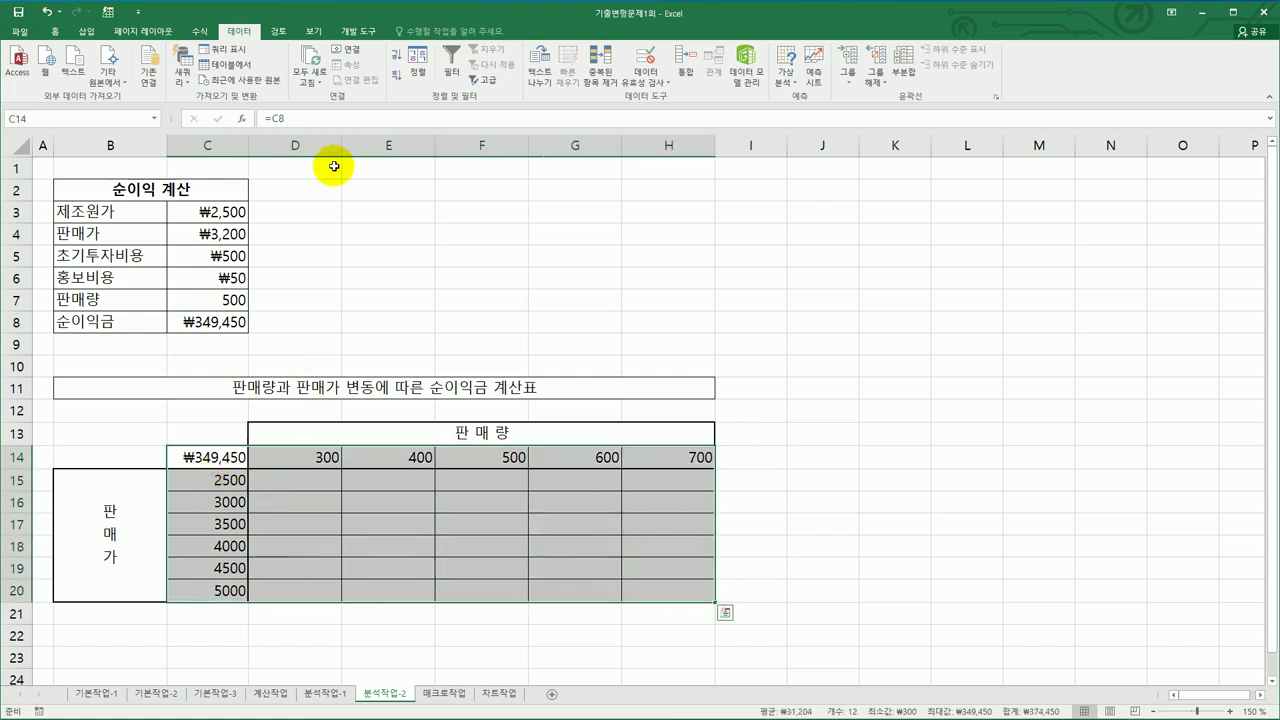
{"action": "left_click", "coordinate": [787, 86]}
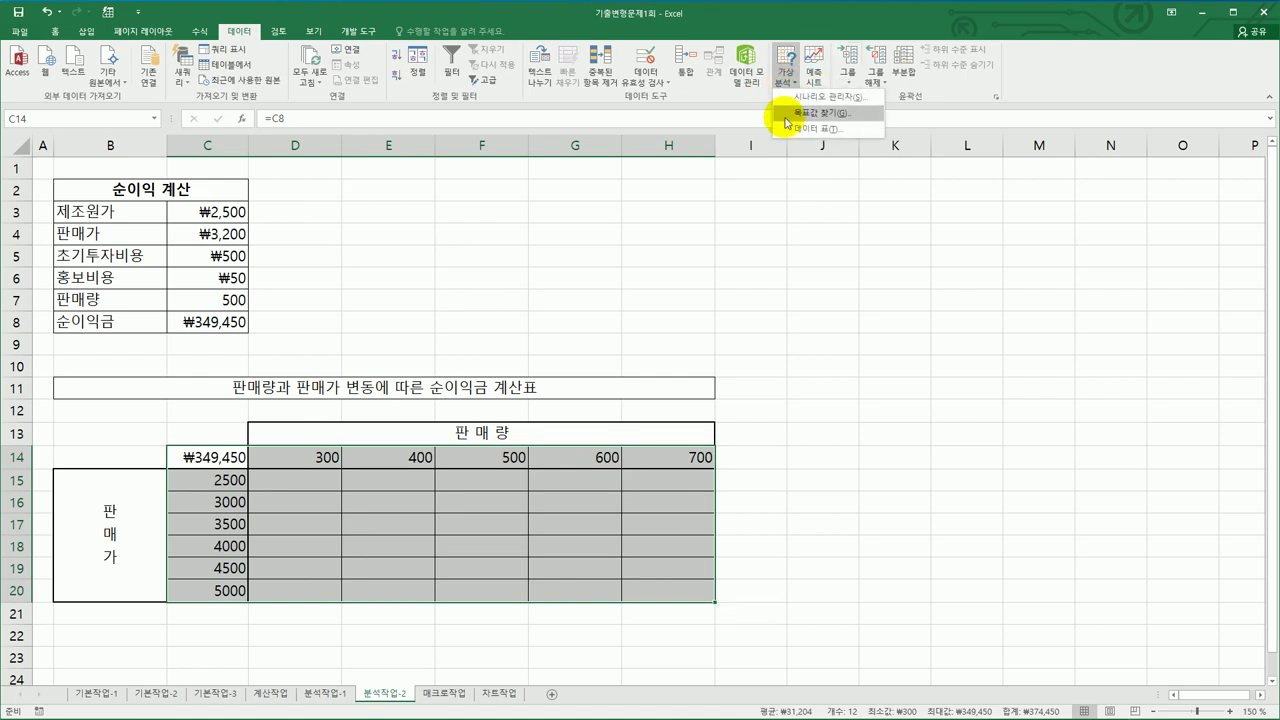
{"action": "left_click", "coordinate": [797, 150]}
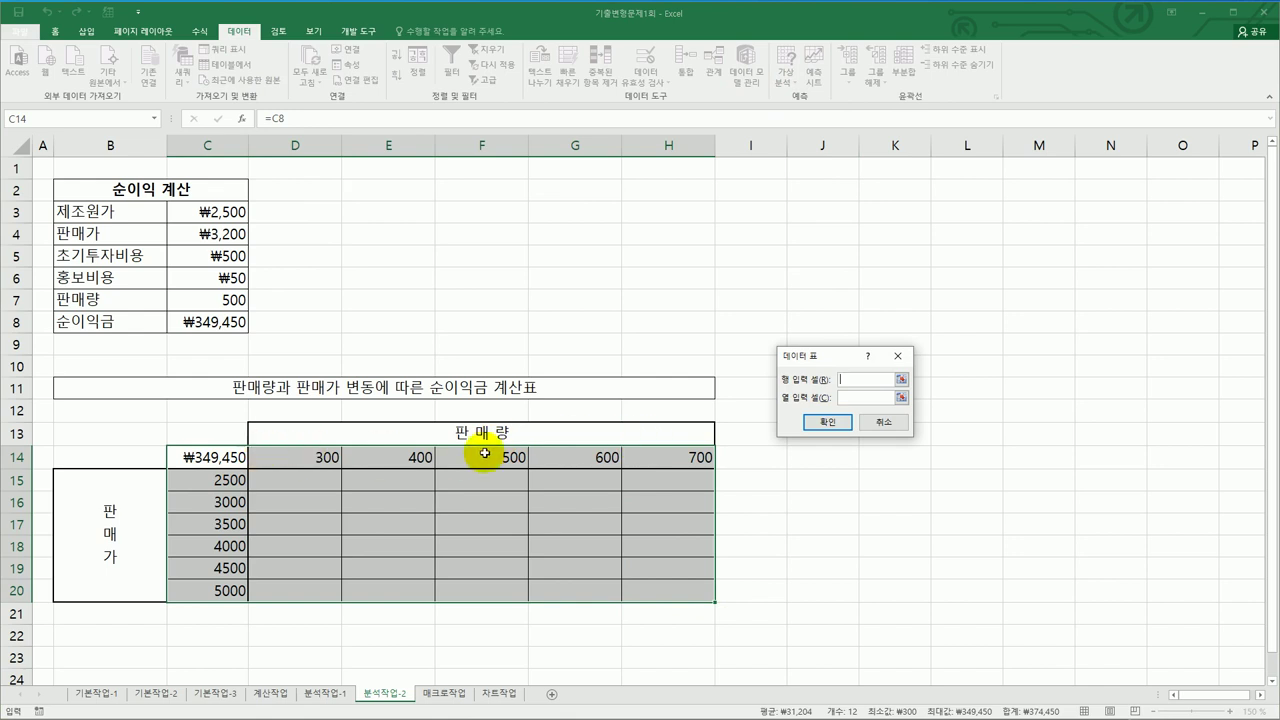
{"action": "left_click", "coordinate": [210, 302]}
{"action": "left_click", "coordinate": [868, 397]}
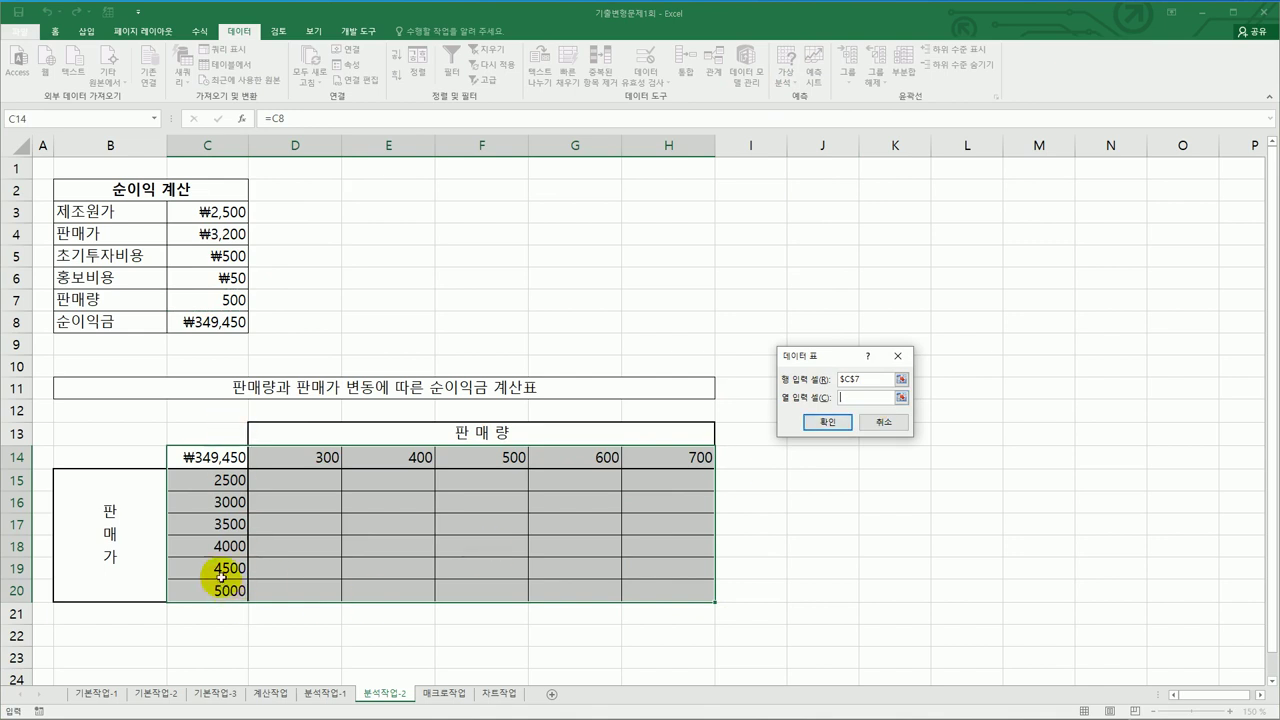
{"action": "left_click", "coordinate": [212, 235]}
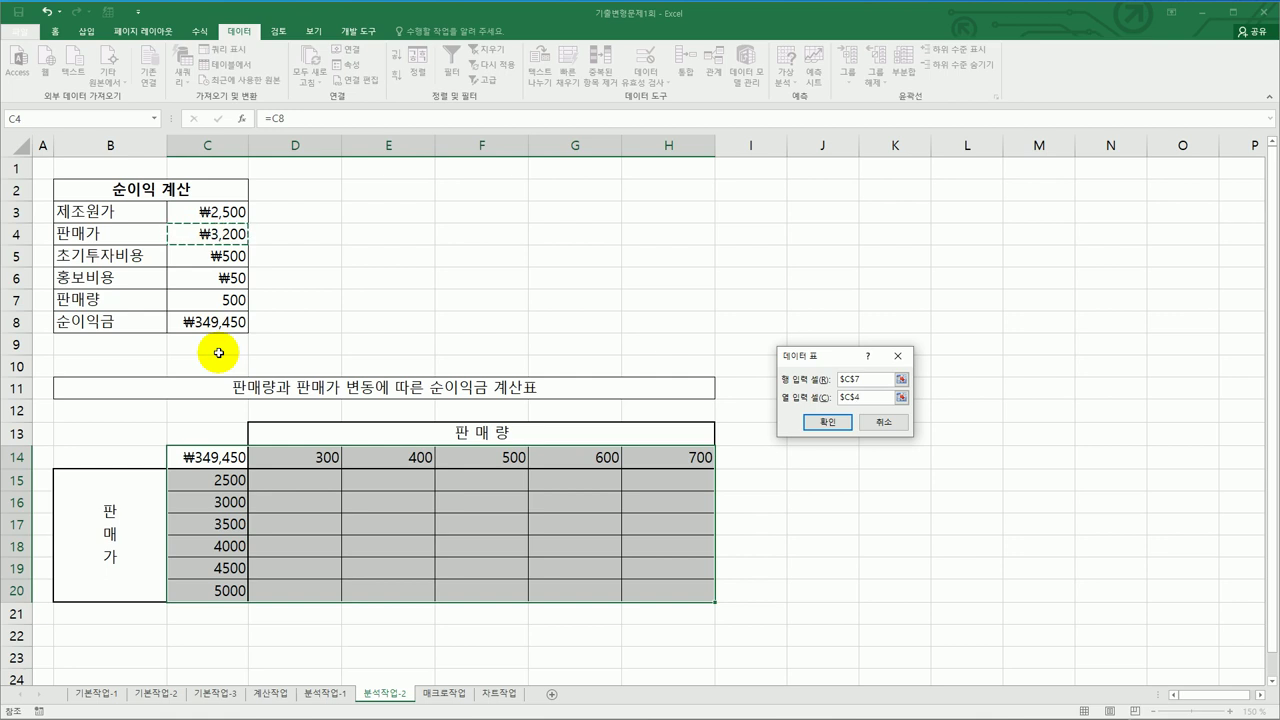
{"action": "left_click", "coordinate": [814, 422]}
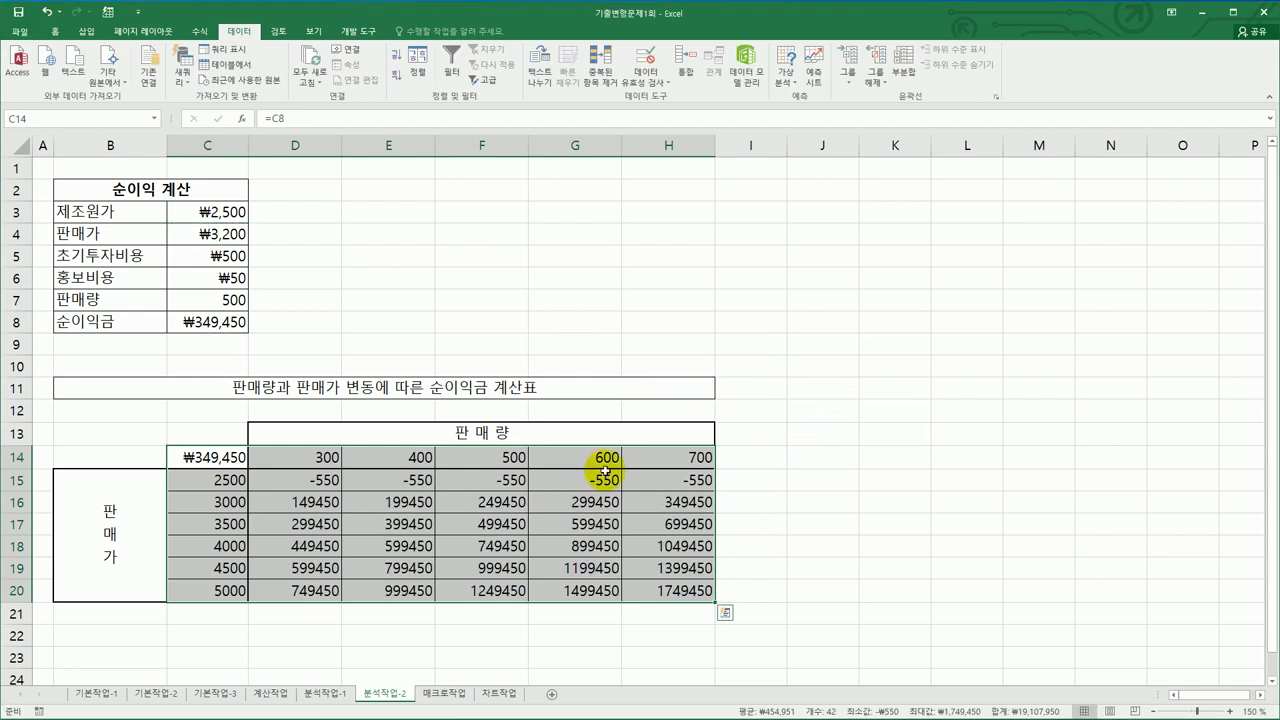
Step: Check the 판매량 and 판매가 headings against C7 and C4, then inspect the formulas in C8 and D15
{"action": "left_click", "coordinate": [310, 457]}
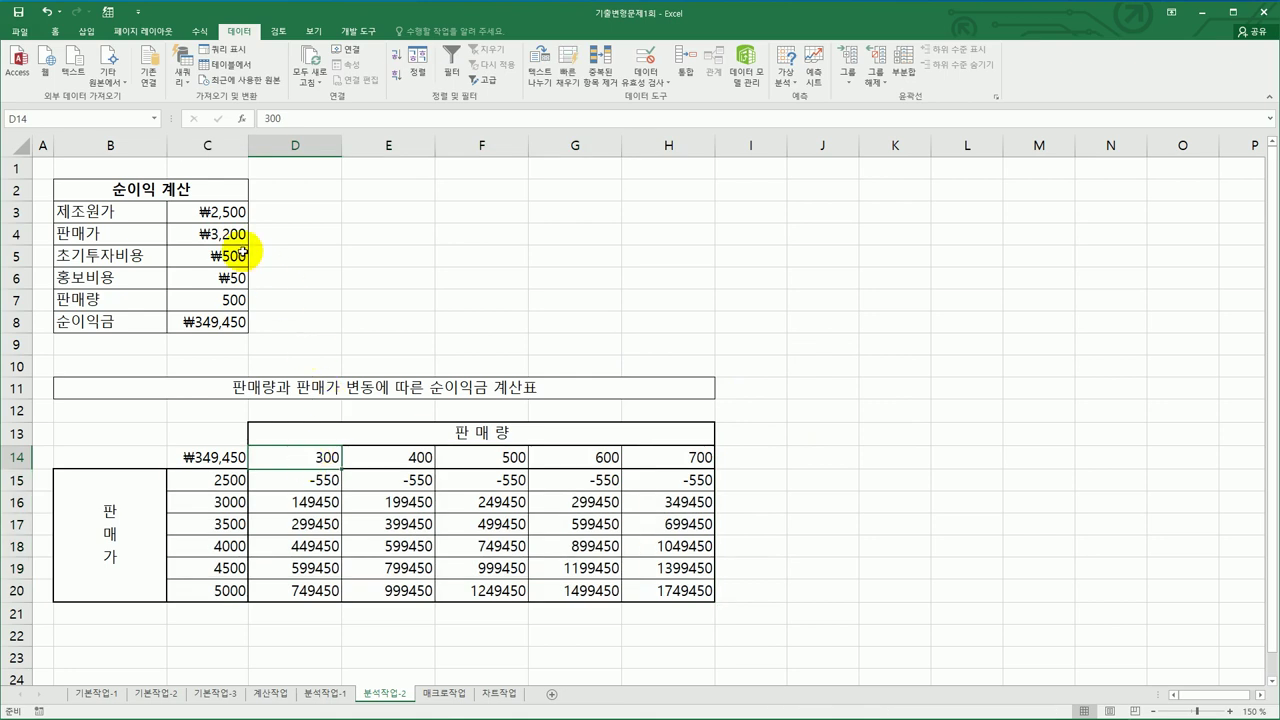
{"action": "left_click", "coordinate": [220, 299]}
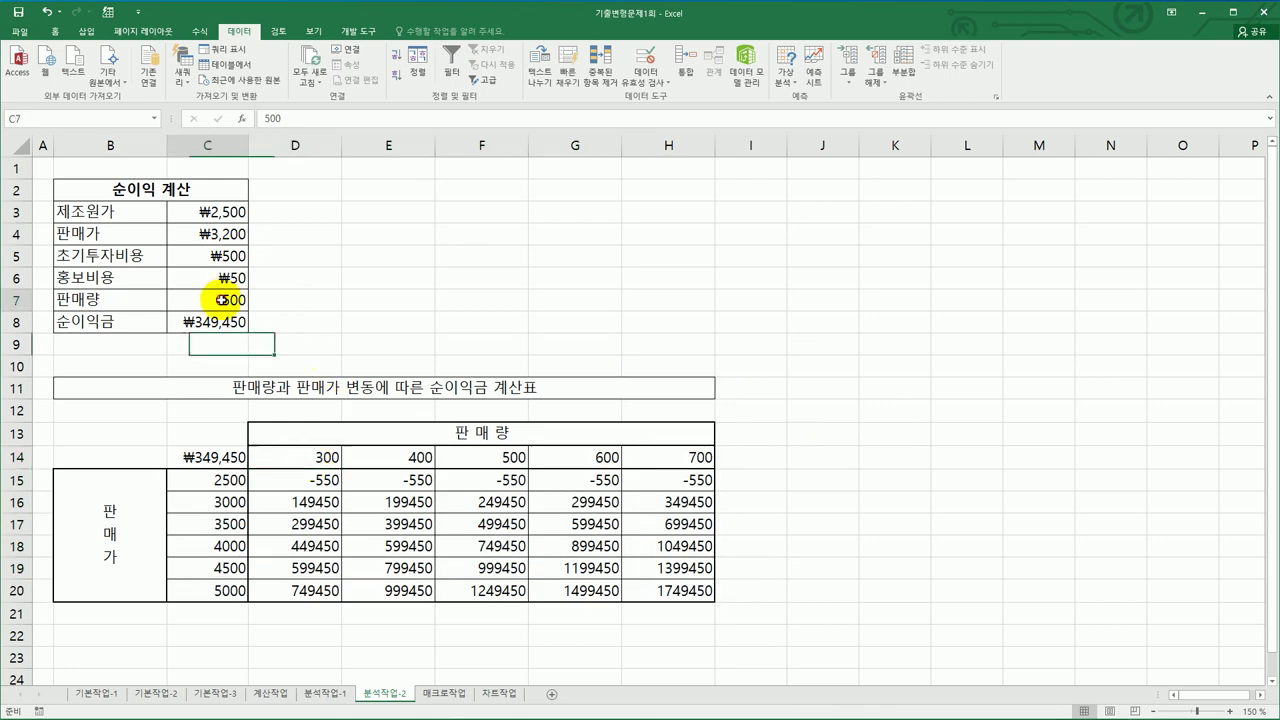
{"action": "left_click", "coordinate": [218, 487]}
{"action": "left_click", "coordinate": [216, 234]}
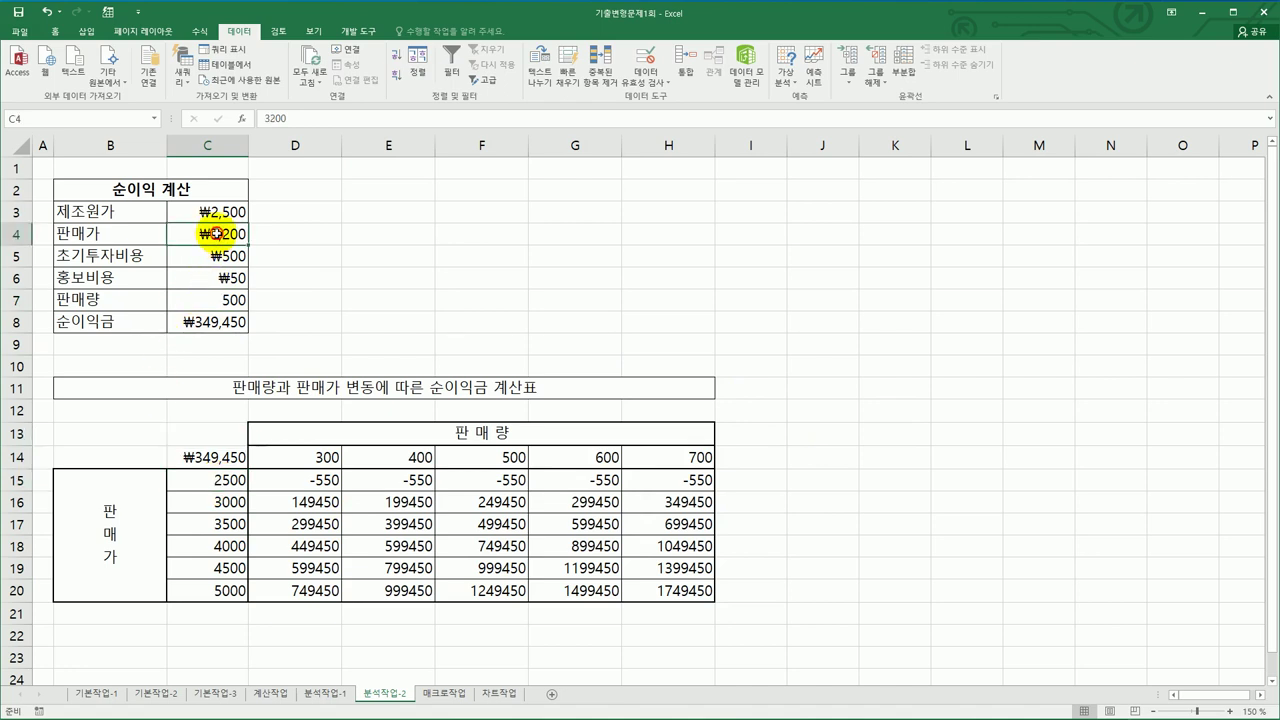
{"action": "left_click", "coordinate": [205, 320]}
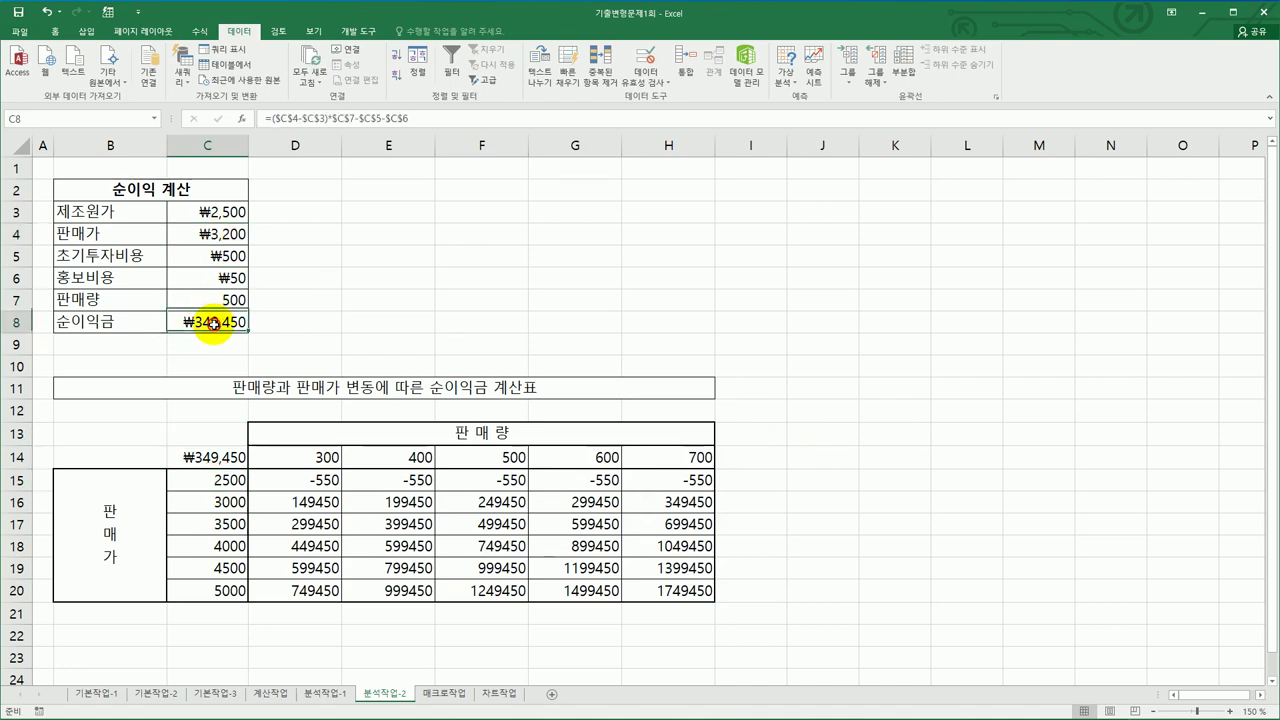
{"action": "left_click", "coordinate": [317, 484]}
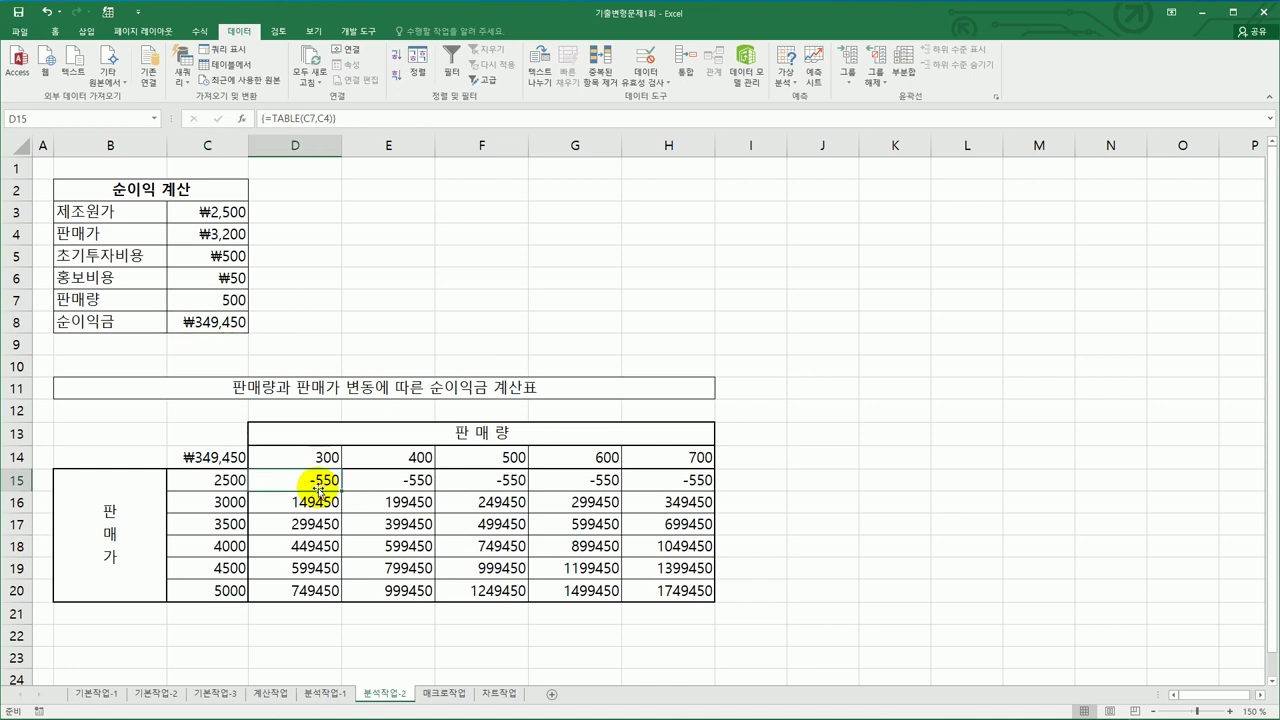
Step: Open the 매크로작업 sheet and start recording a macro named 평균 in the current workbook
{"action": "left_click", "coordinate": [444, 694]}
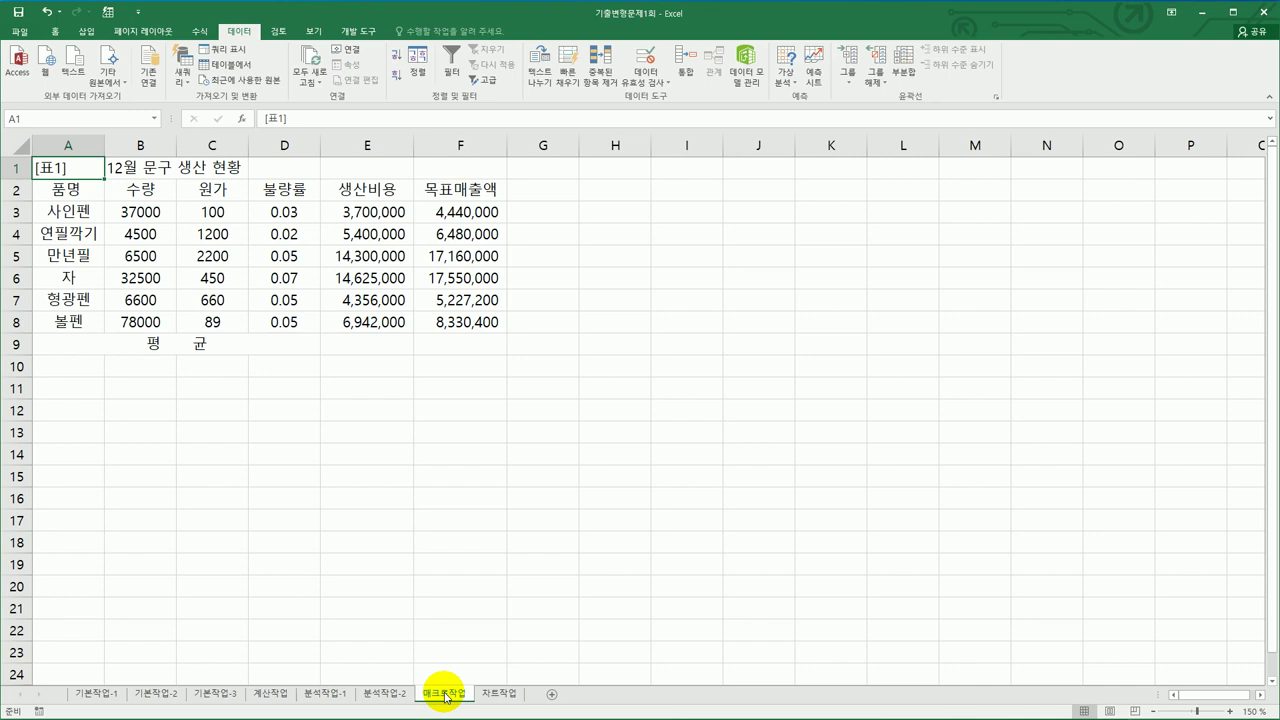
{"action": "left_click", "coordinate": [664, 232]}
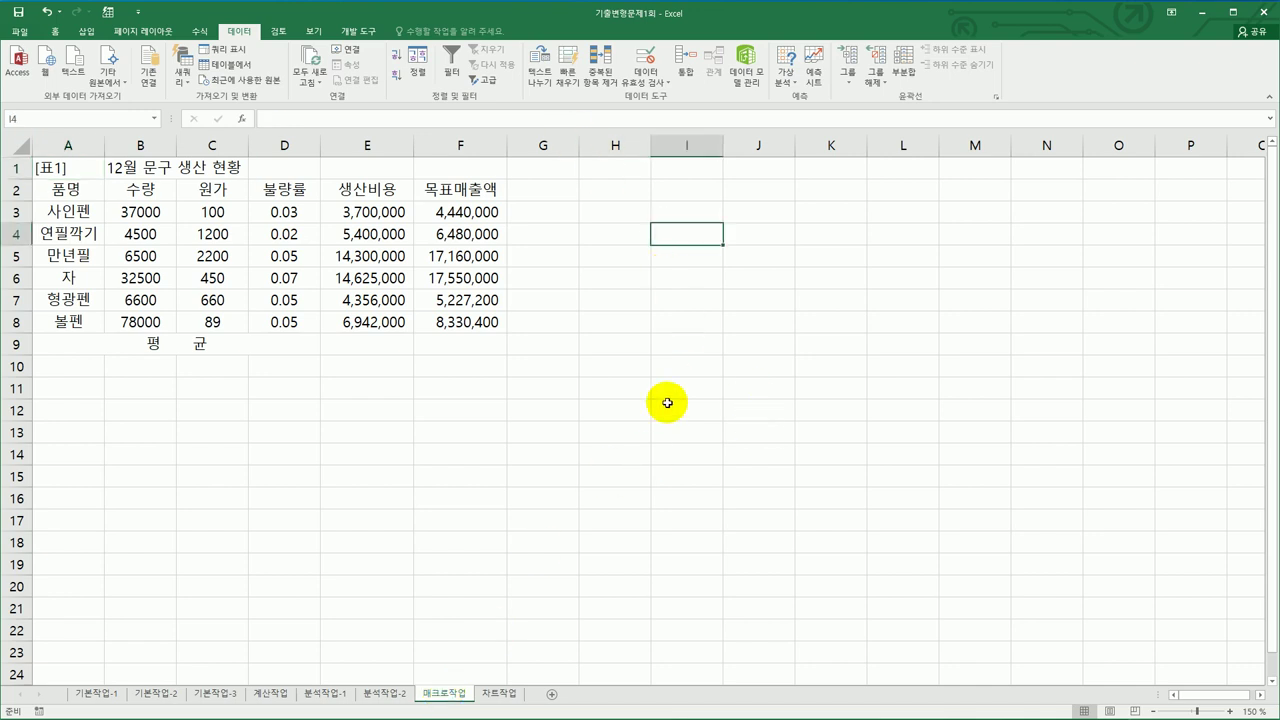
{"action": "left_click", "coordinate": [357, 31]}
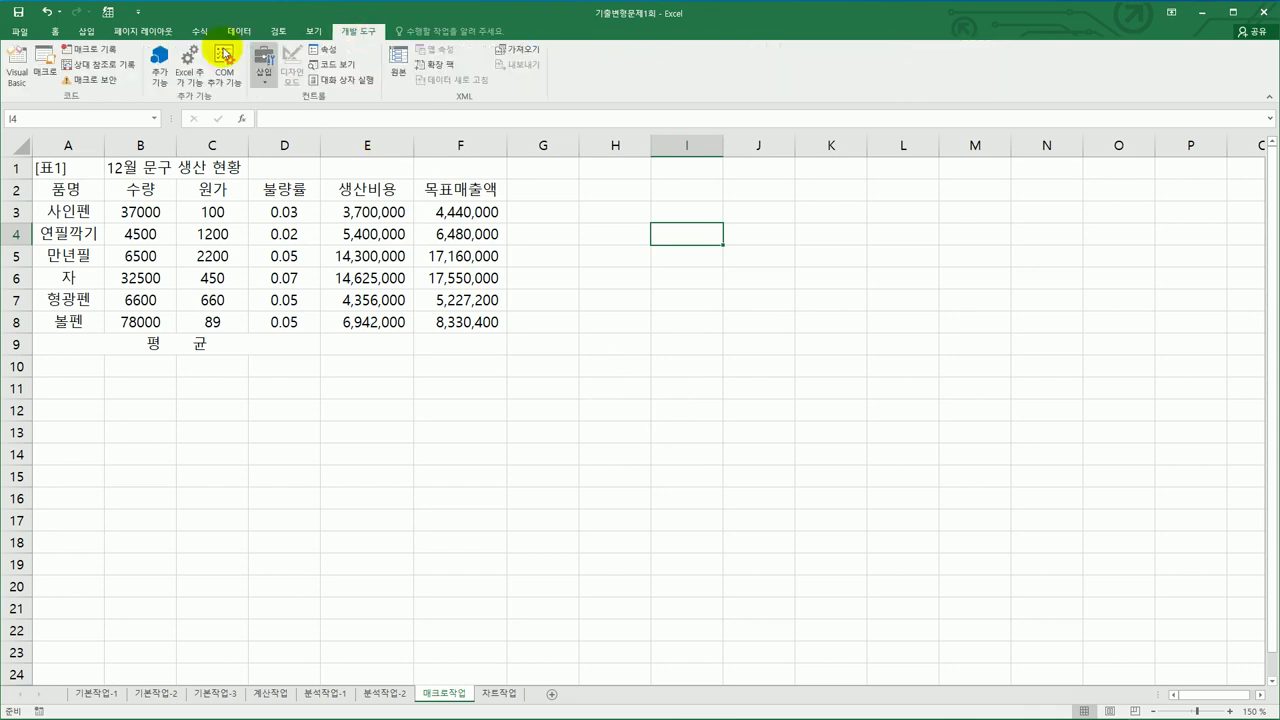
{"action": "left_click", "coordinate": [88, 52]}
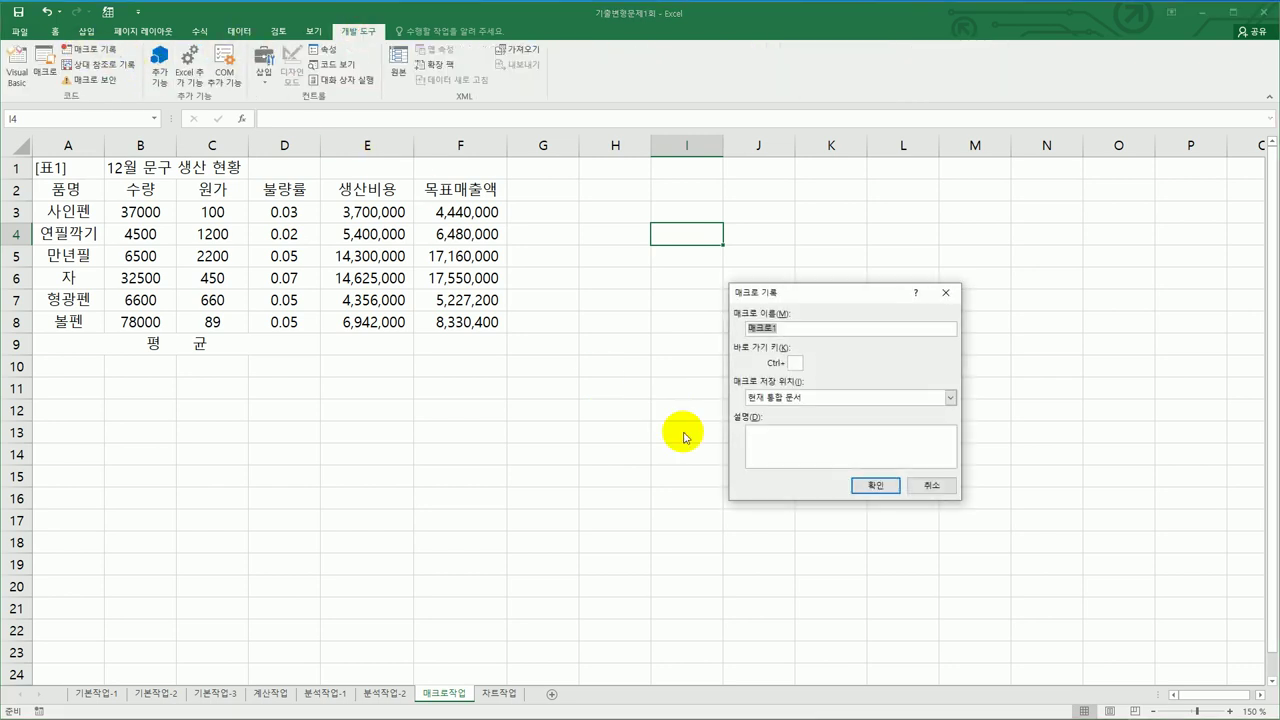
{"action": "type", "text": "ㅍ평ㄱ"}
{"action": "left_click", "coordinate": [880, 485]}
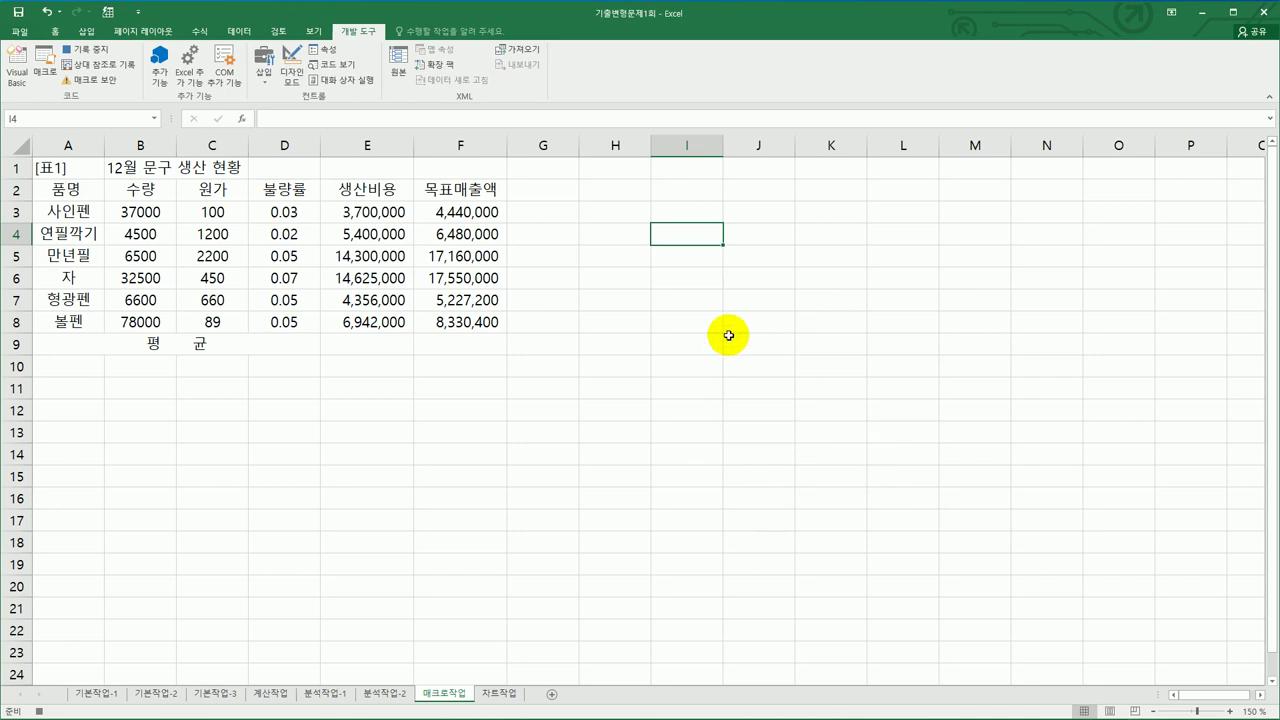
Step: Record the automatic averages of 생산비용 and 목표매출액 (E3:F8) into E9:F9, check both formulas, and stop the macro recording
{"action": "left_click_drag", "start_coordinate": [372, 212], "coordinate": [423, 346]}
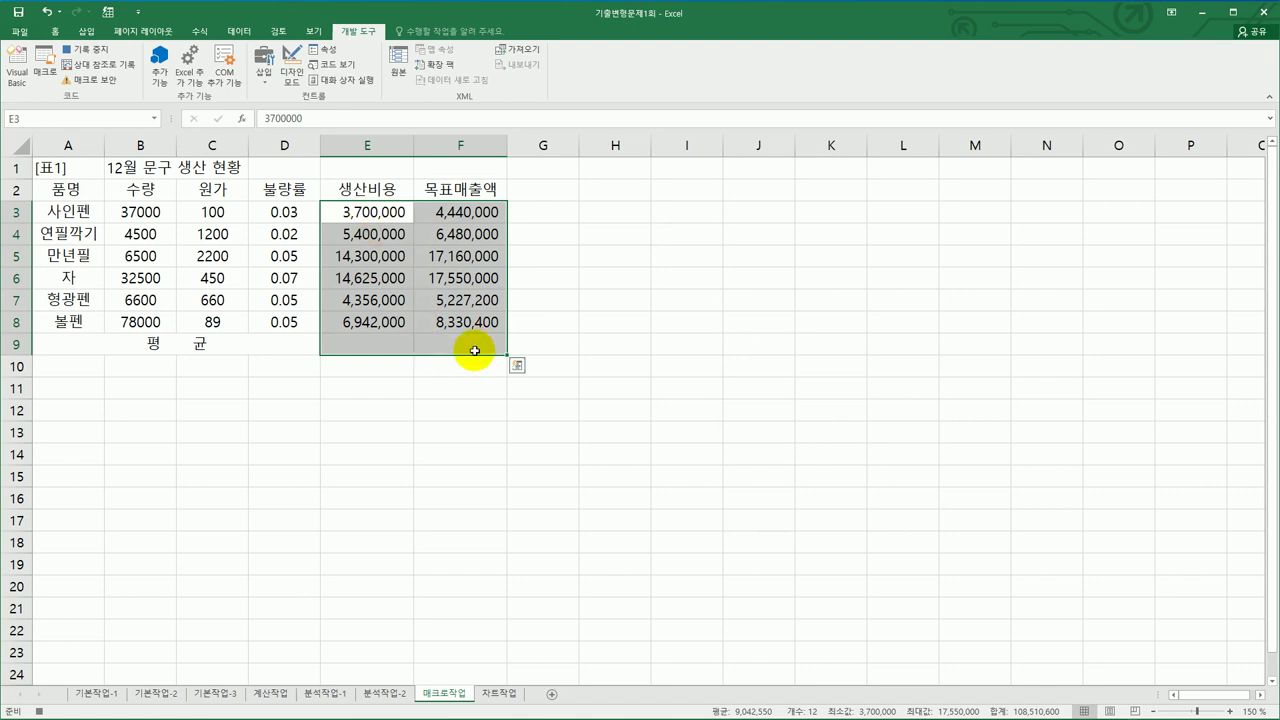
{"action": "left_click", "coordinate": [206, 33]}
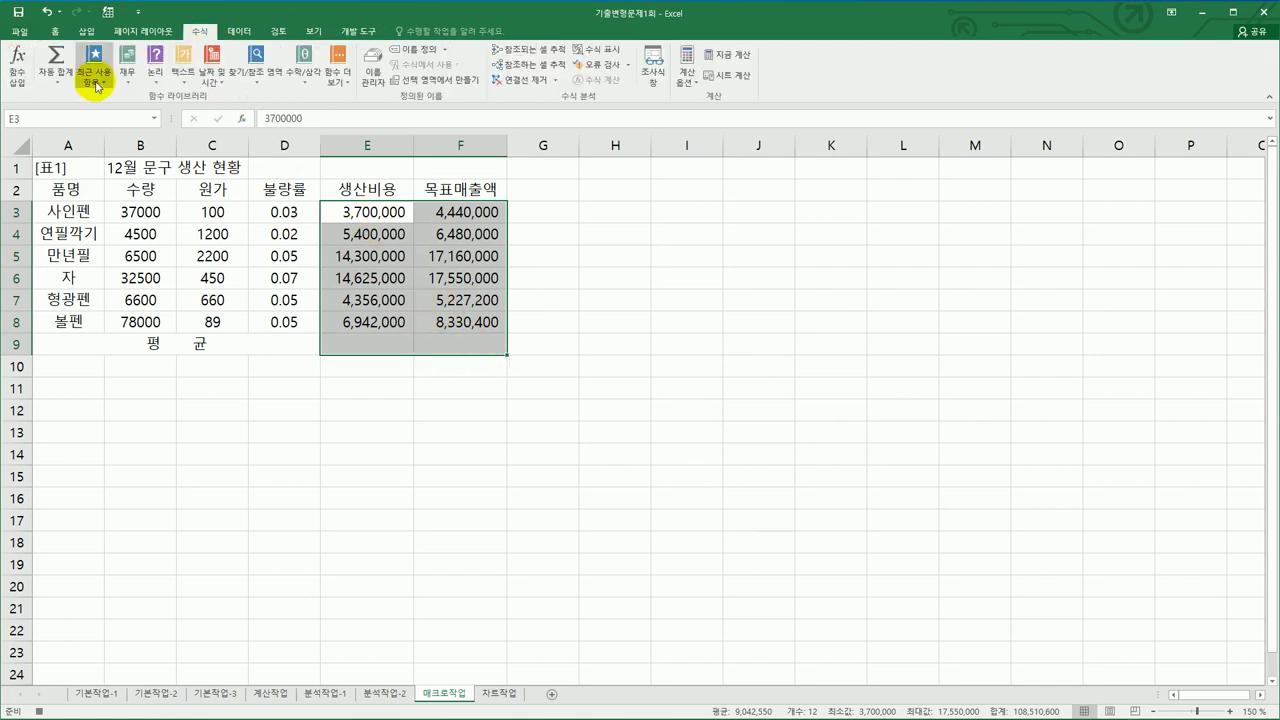
{"action": "left_click", "coordinate": [56, 78]}
{"action": "left_click", "coordinate": [68, 111]}
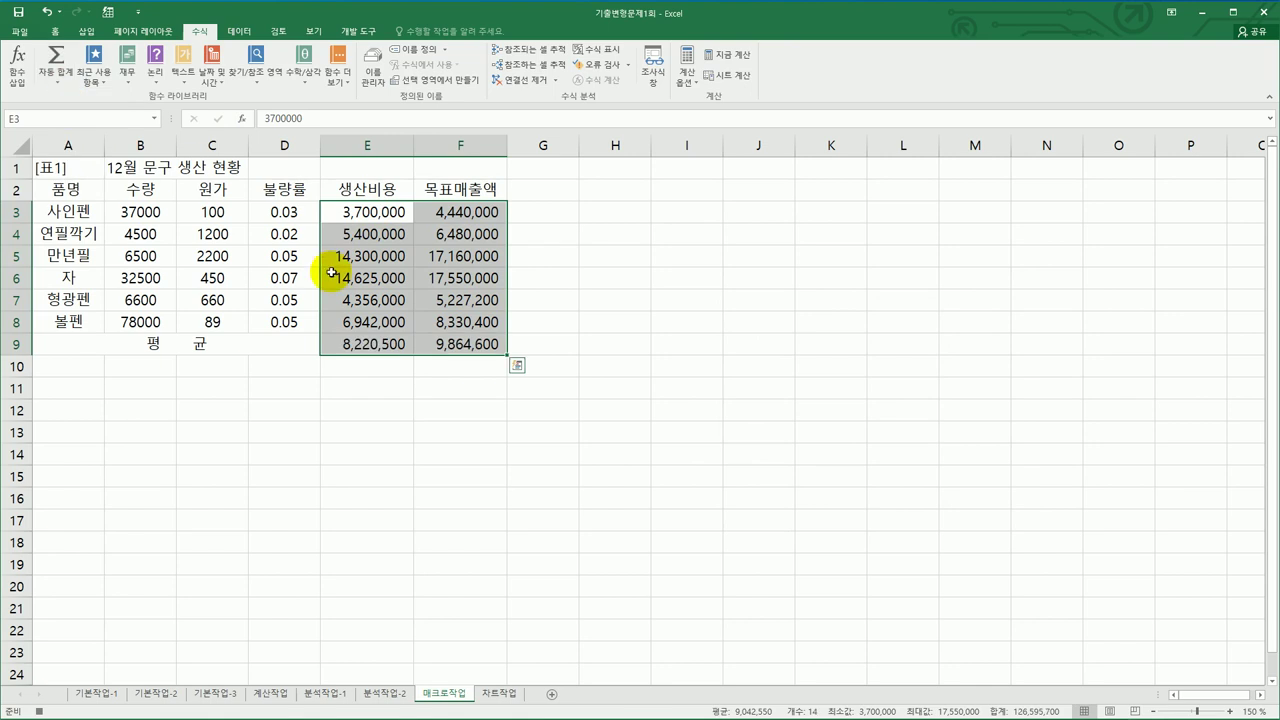
{"action": "left_click", "coordinate": [375, 343]}
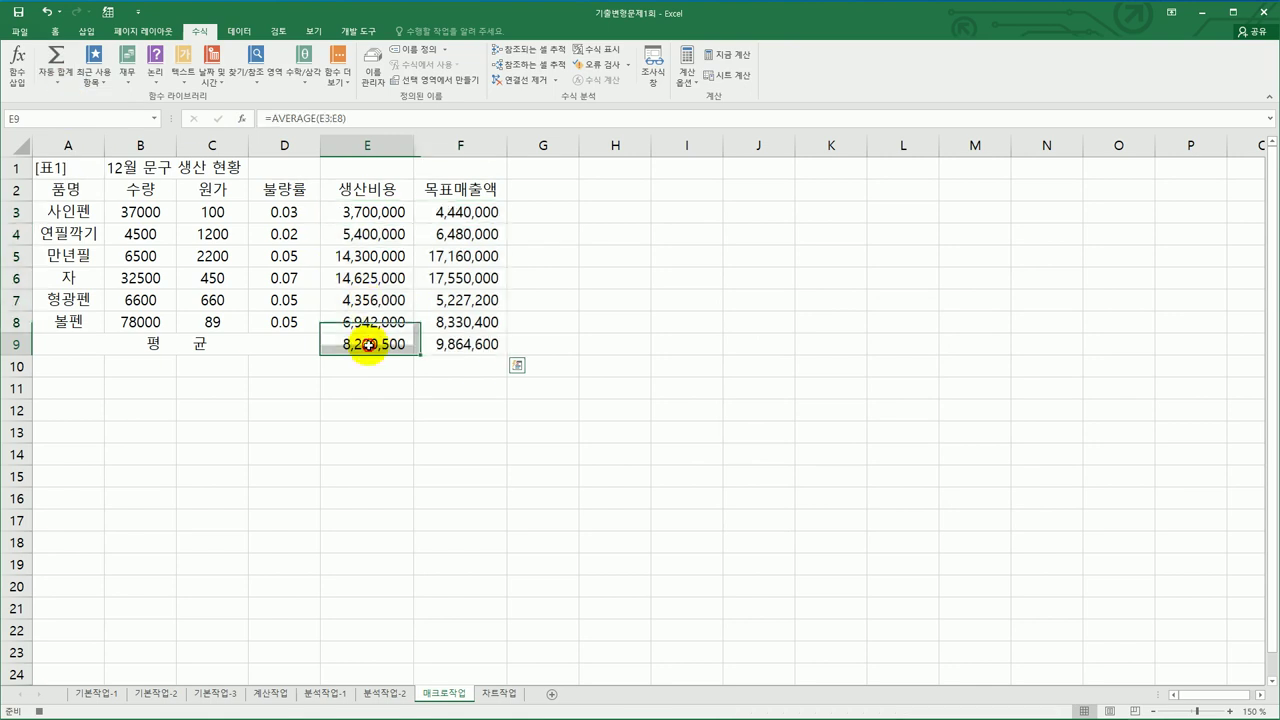
{"action": "left_click", "coordinate": [453, 348]}
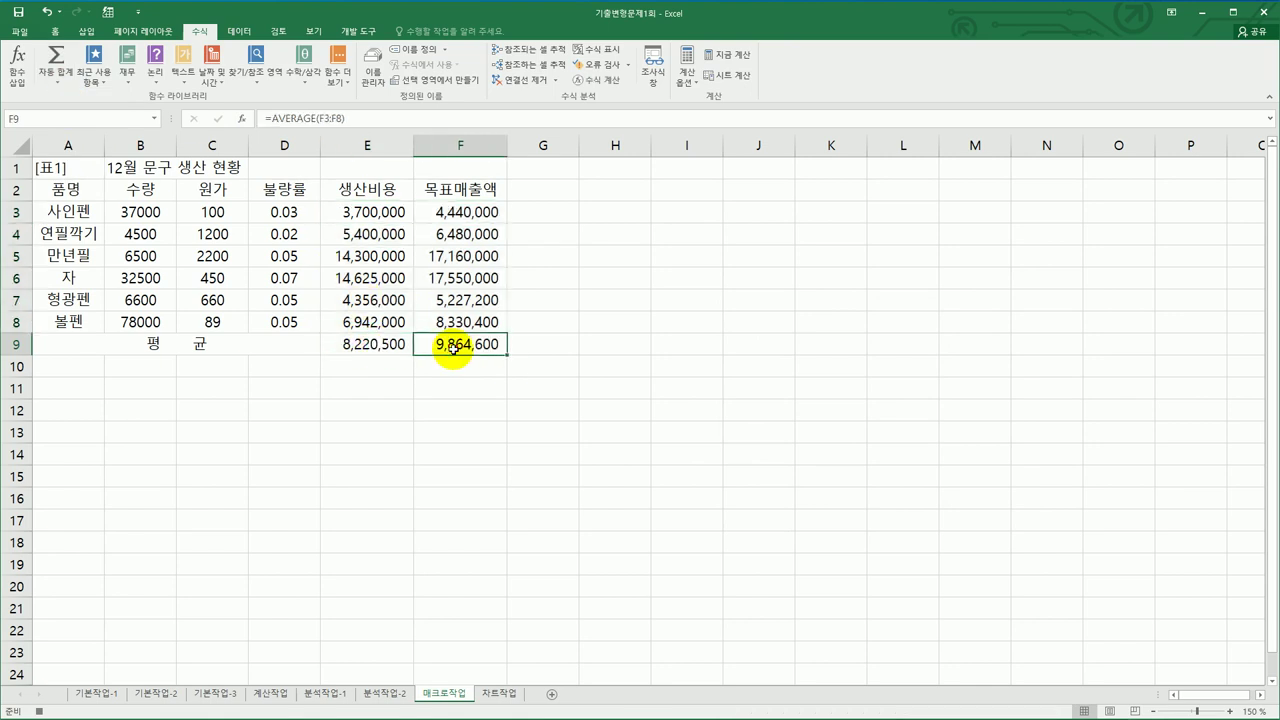
{"action": "left_click", "coordinate": [360, 31]}
{"action": "left_click", "coordinate": [86, 49]}
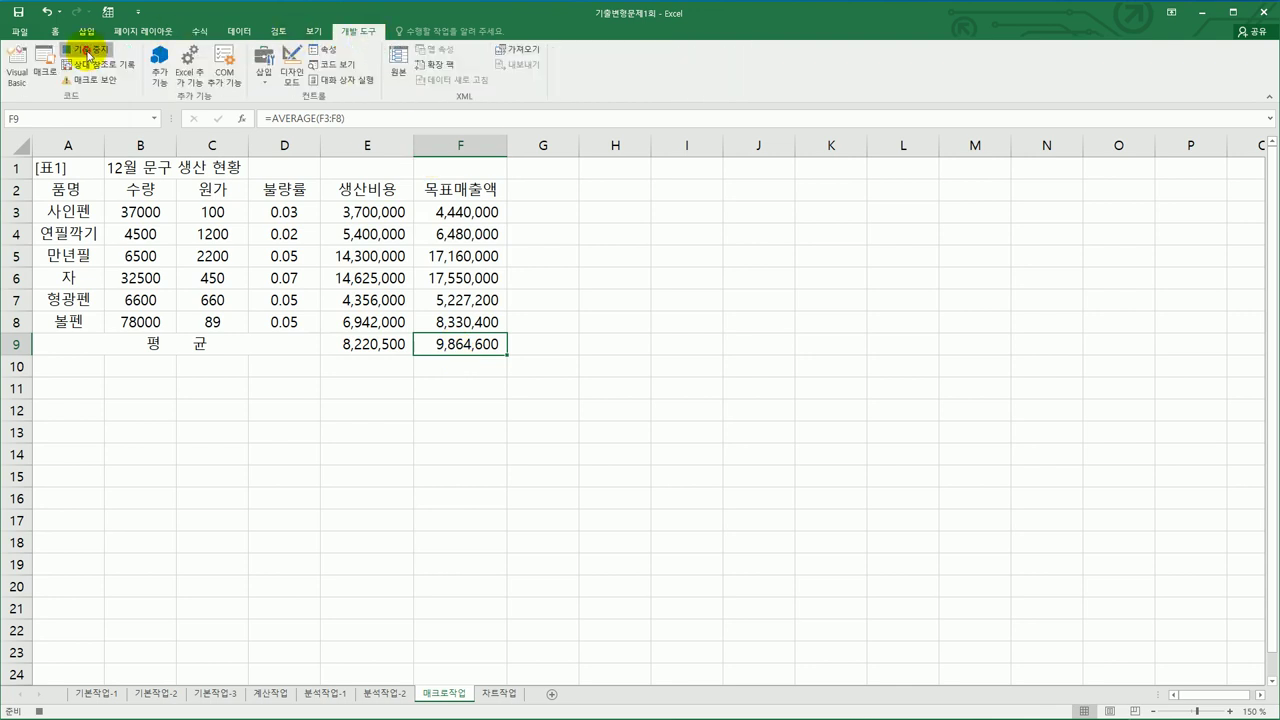
{"action": "left_click", "coordinate": [640, 431]}
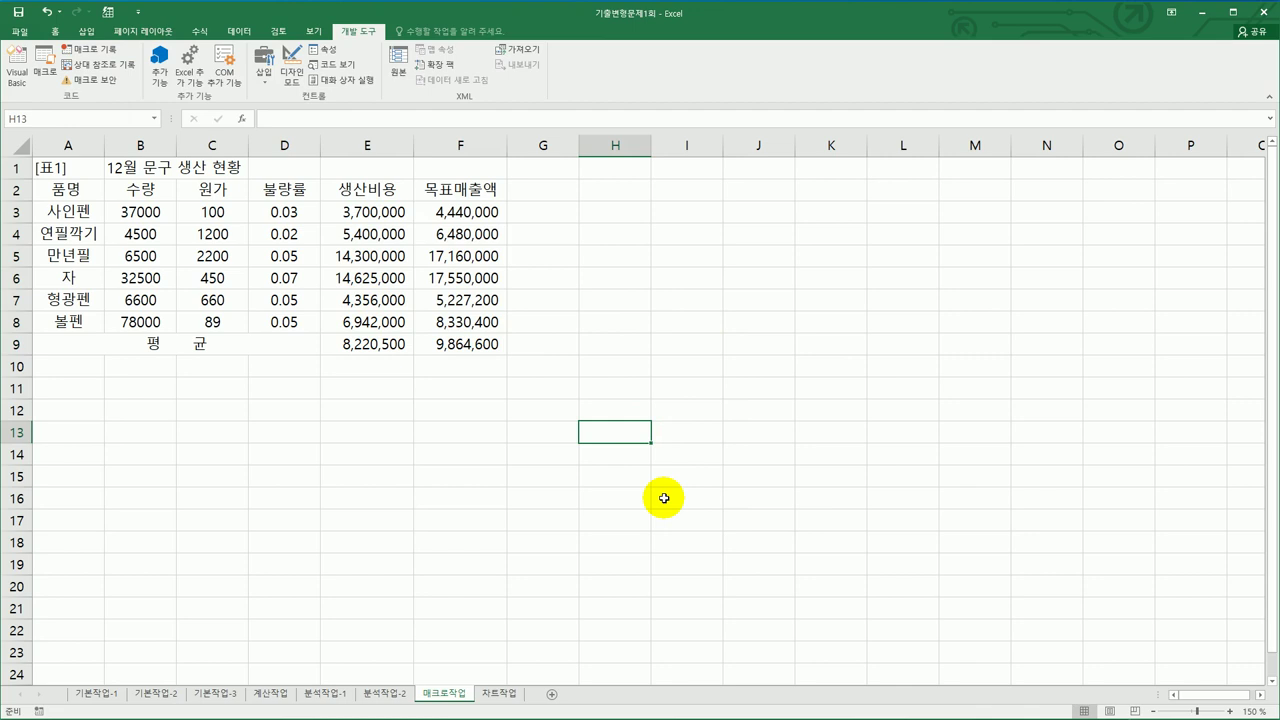
Step: Draw a bevel (빗면) basic shape over cells G4:G5 and label it 평균
{"action": "left_click", "coordinate": [85, 35]}
{"action": "left_click", "coordinate": [180, 72]}
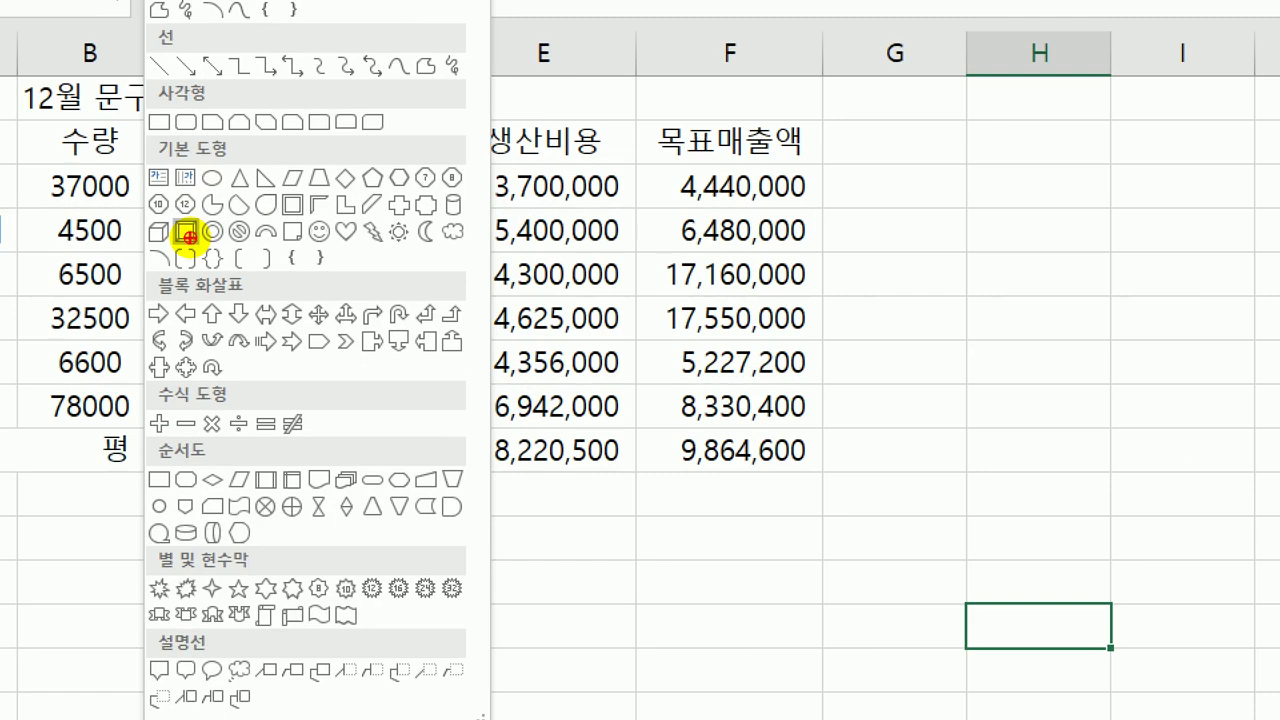
{"action": "left_click_drag", "start_coordinate": [185, 234], "coordinate": [206, 256]}
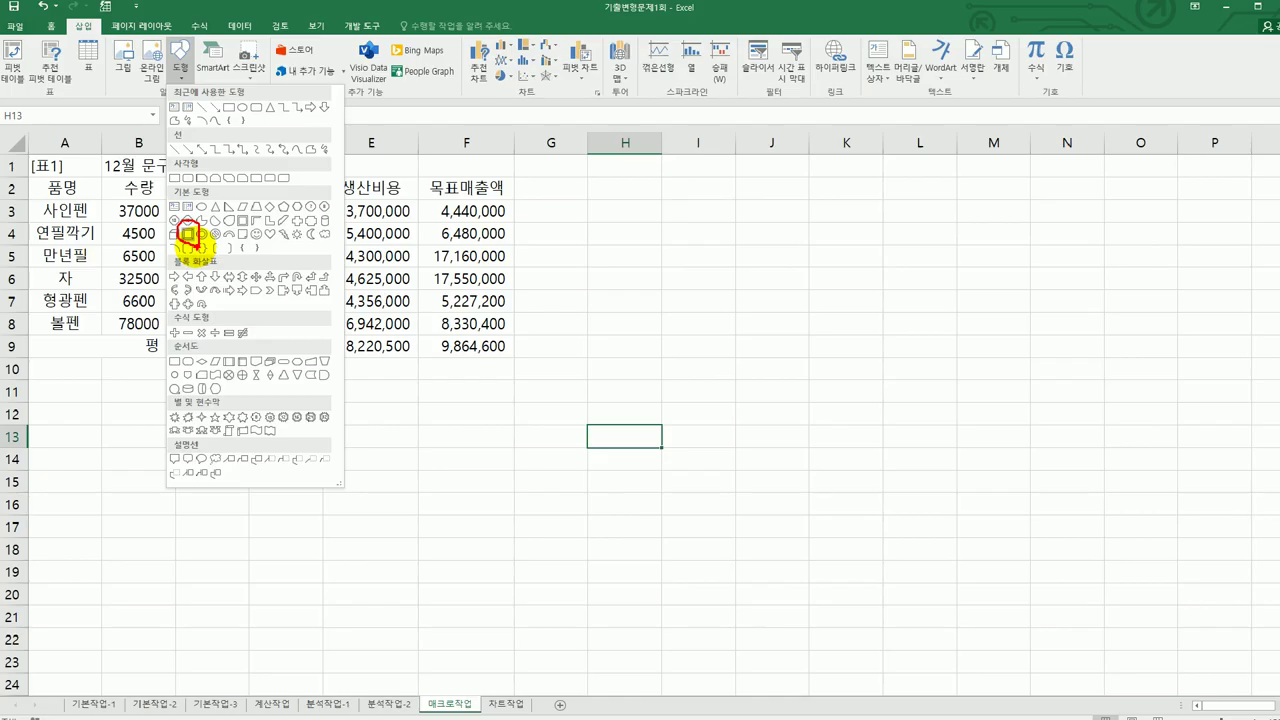
{"action": "left_click", "coordinate": [186, 232]}
{"action": "left_click", "coordinate": [180, 60]}
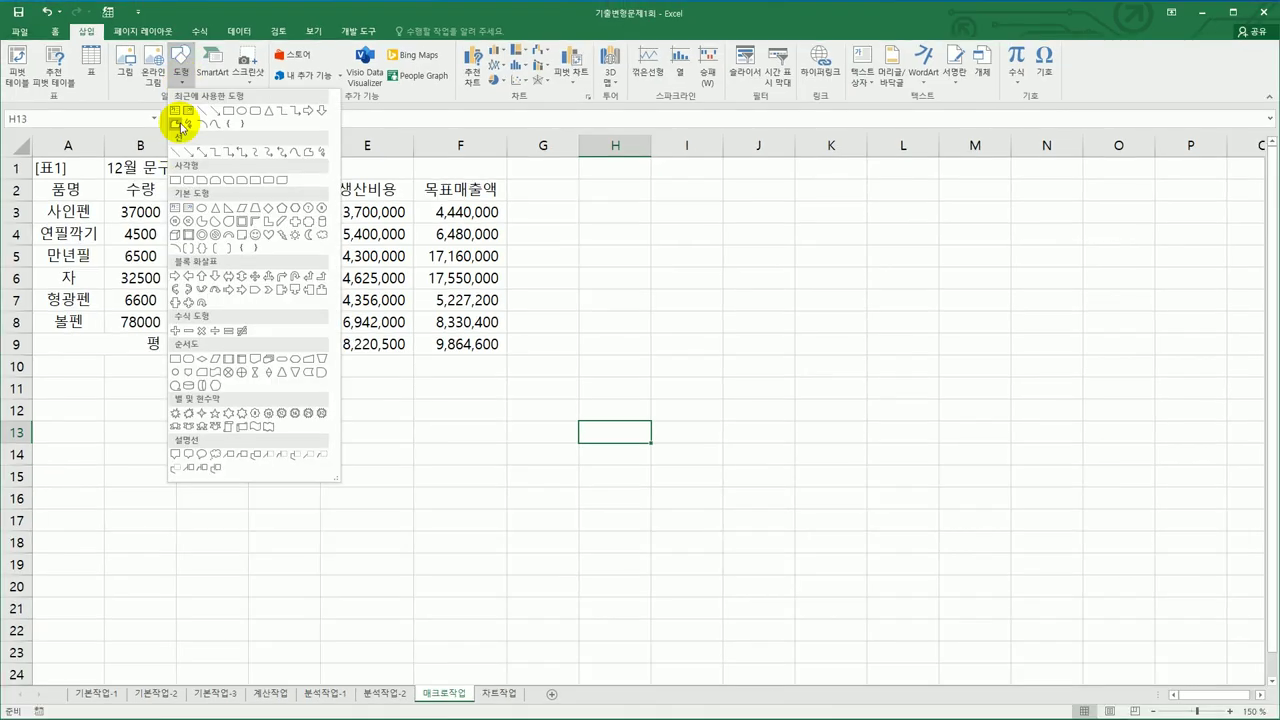
{"action": "left_click", "coordinate": [189, 234]}
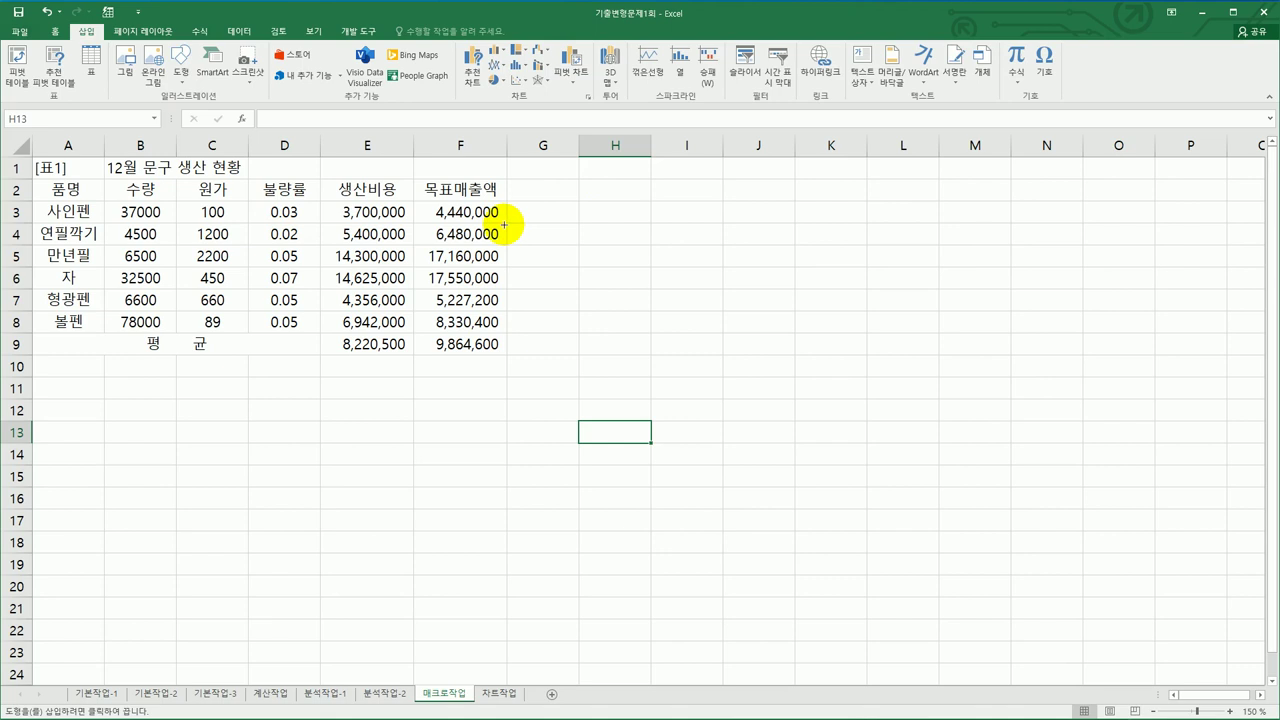
{"action": "left_click_drag", "start_coordinate": [507, 224], "coordinate": [560, 254]}
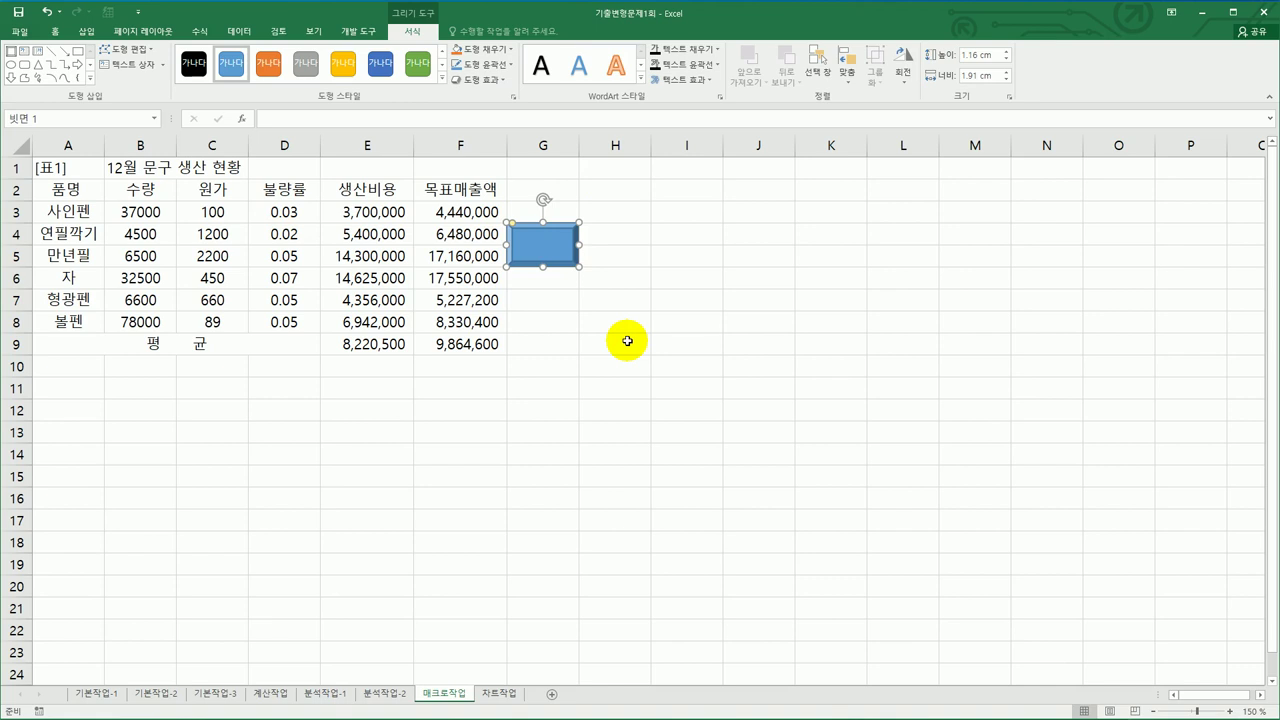
{"action": "type", "text": "ㅍ평규"}
Step: Assign the 평균 macro to the bevel shape and deselect the shape
{"action": "right_click", "coordinate": [570, 237]}
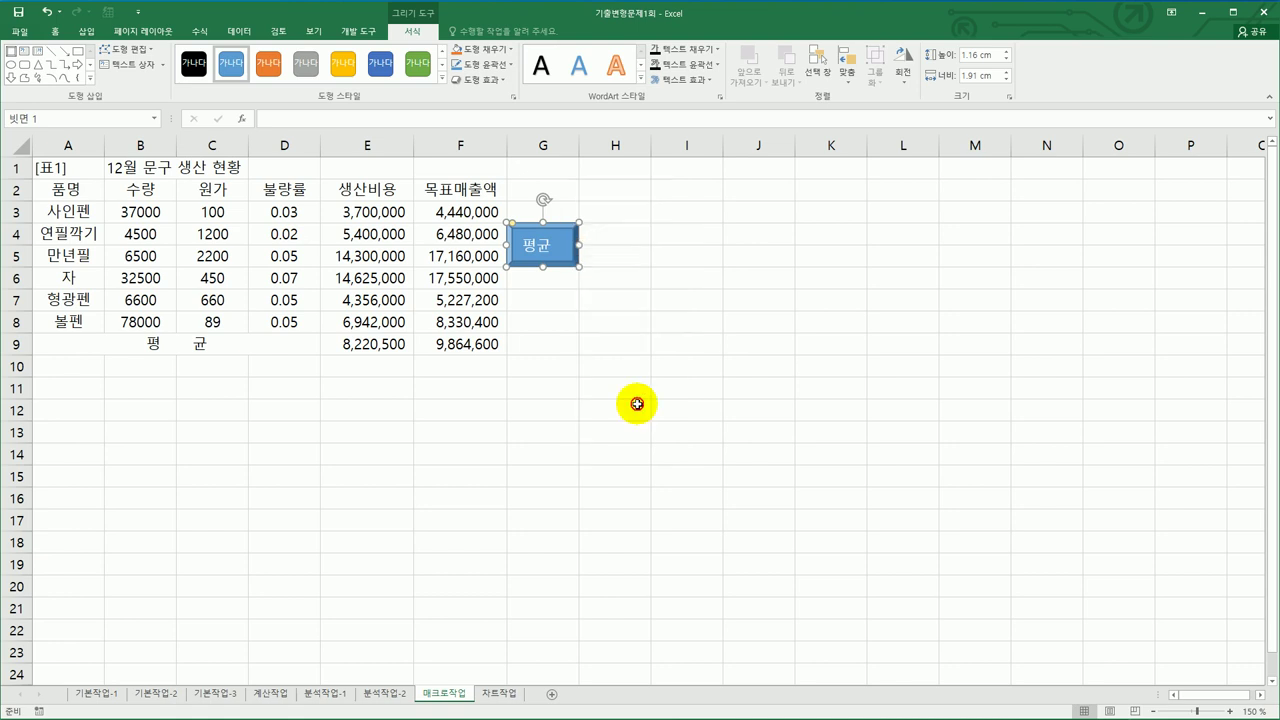
{"action": "left_click", "coordinate": [636, 409]}
{"action": "left_click", "coordinate": [531, 318]}
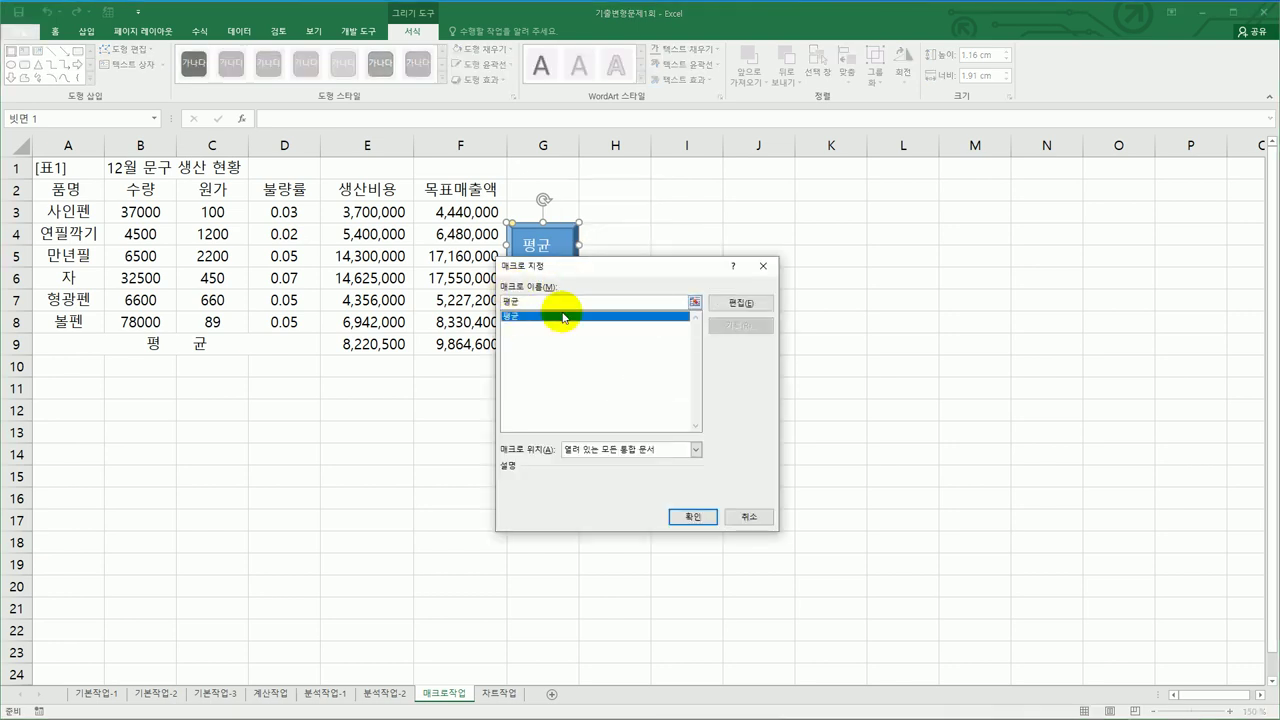
{"action": "left_click", "coordinate": [692, 516]}
{"action": "left_click", "coordinate": [925, 474]}
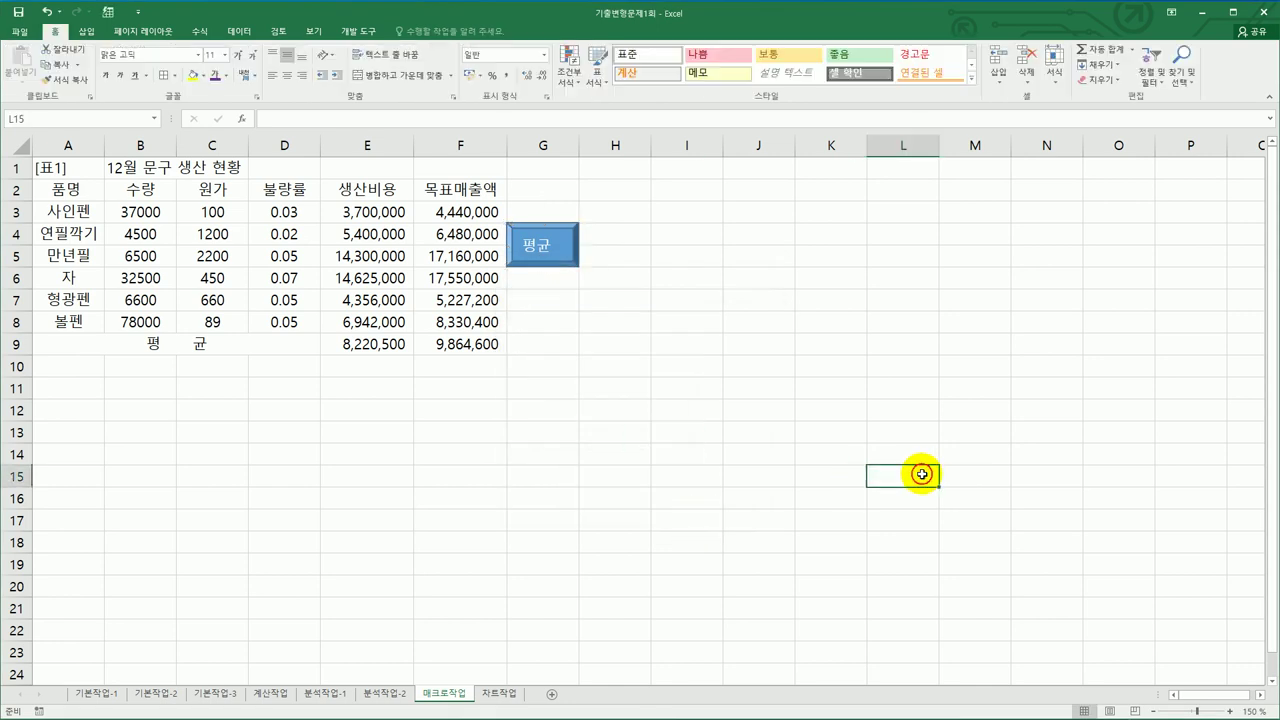
Step: Test the 평균 shape by clearing the averages in E9:F9 and running its macro to recalculate them
{"action": "left_click_drag", "start_coordinate": [391, 343], "coordinate": [470, 350]}
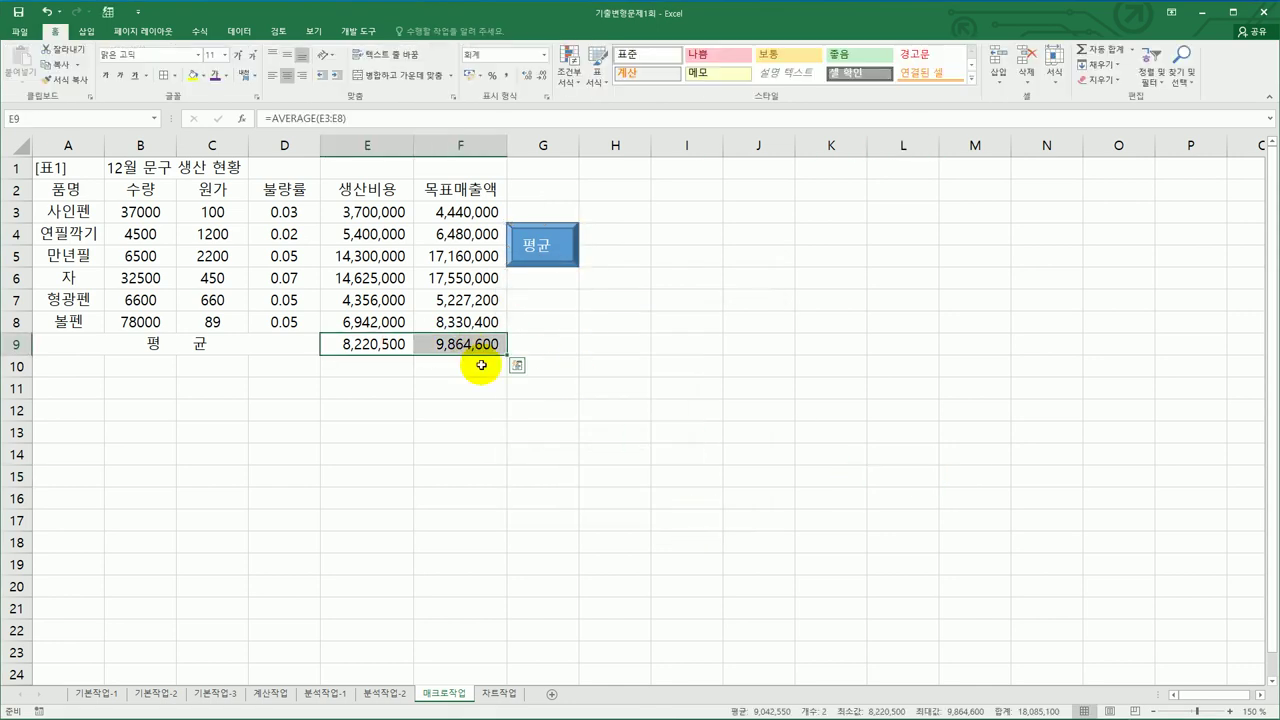
{"action": "key", "text": "Delete"}
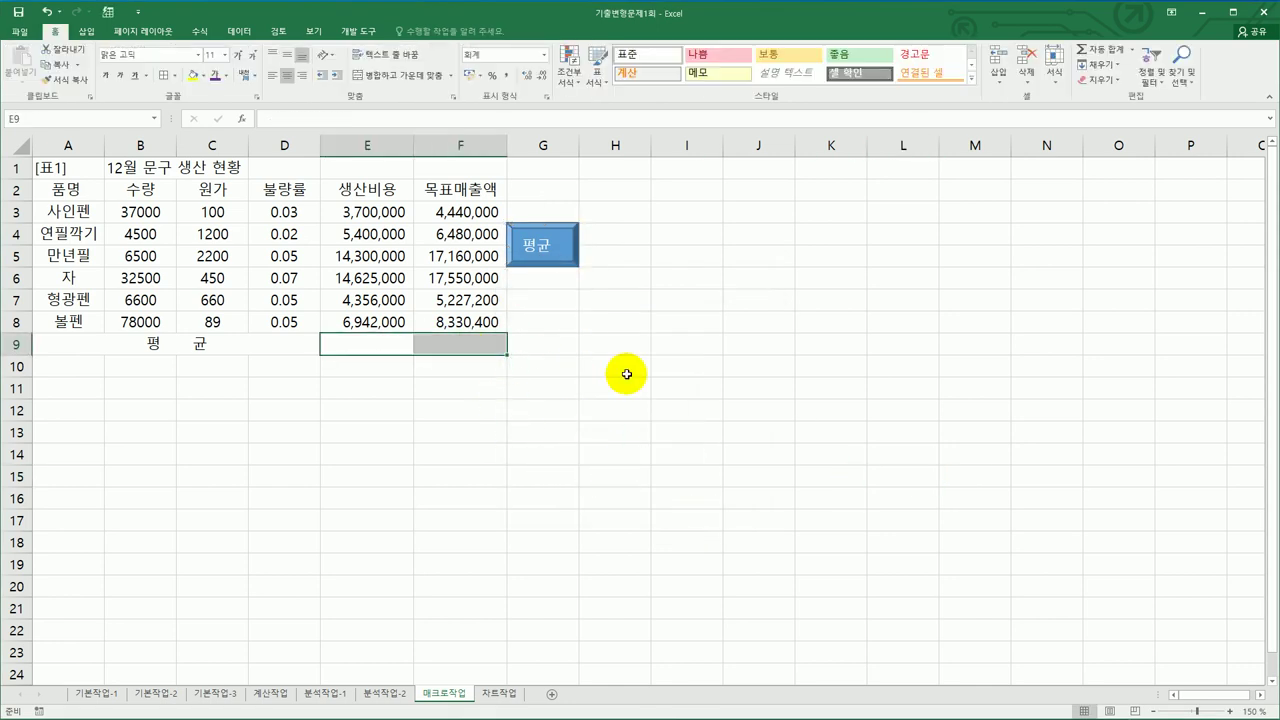
{"action": "left_click", "coordinate": [560, 241]}
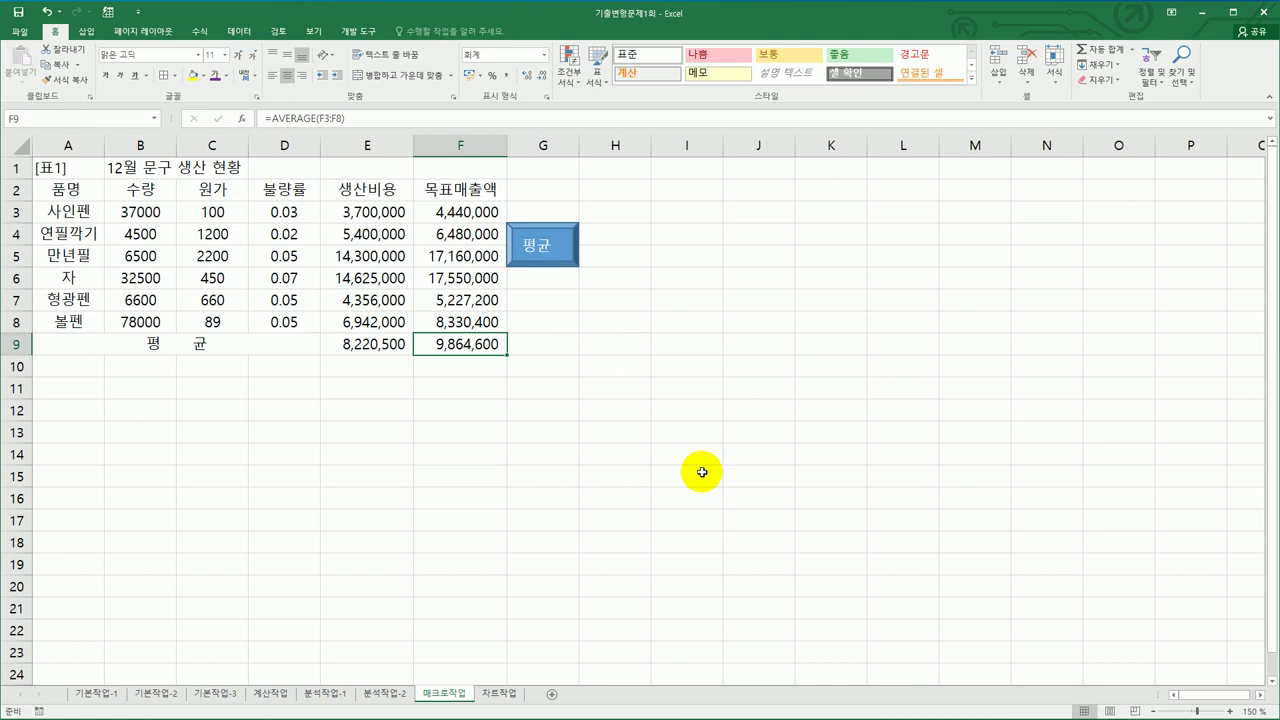
{"action": "left_click", "coordinate": [702, 472]}
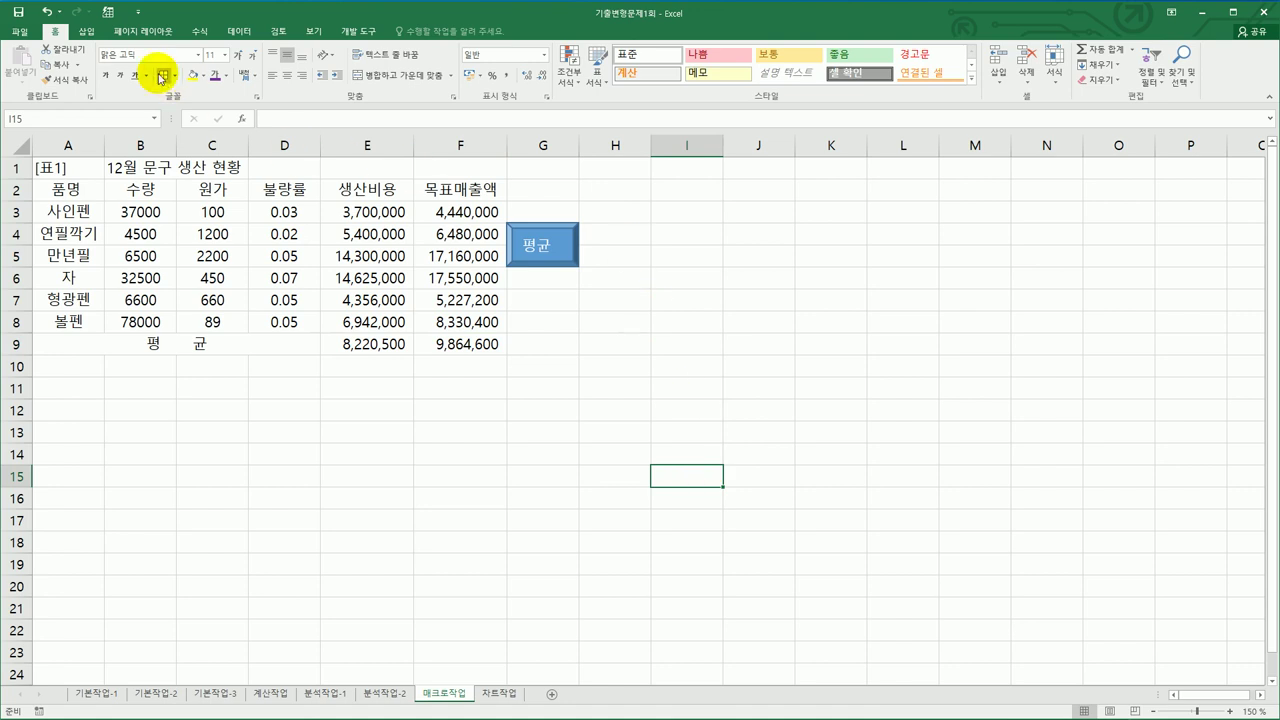
Step: Draw a rounded rectangle (모서리가 둥근 직사각형) over cells G7:G8 and label it 서식
{"action": "left_click", "coordinate": [88, 32]}
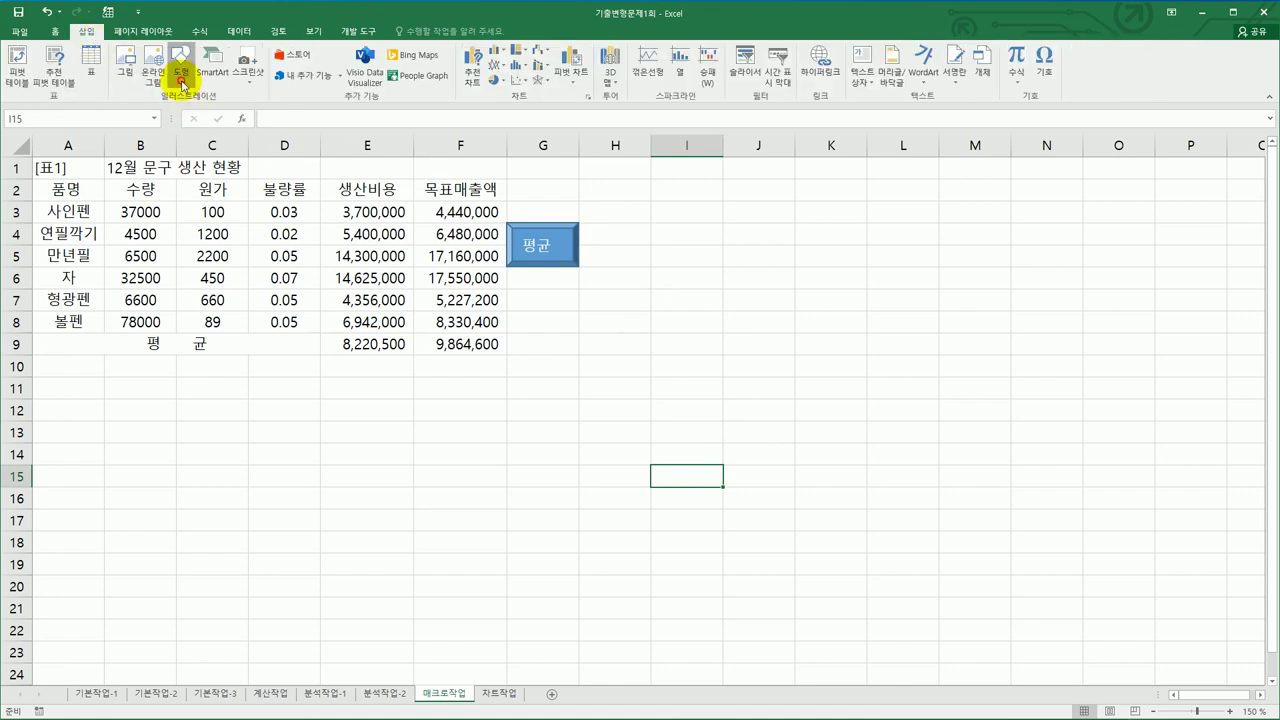
{"action": "left_click", "coordinate": [181, 72]}
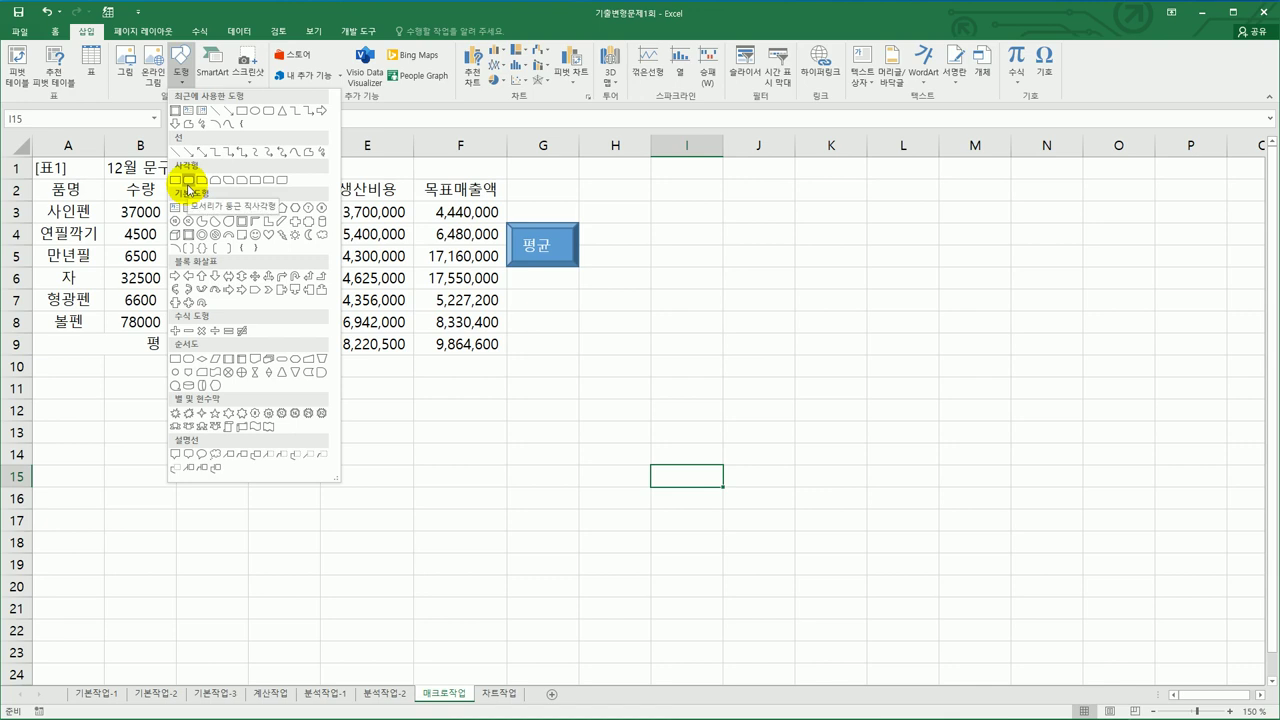
{"action": "left_click", "coordinate": [188, 182]}
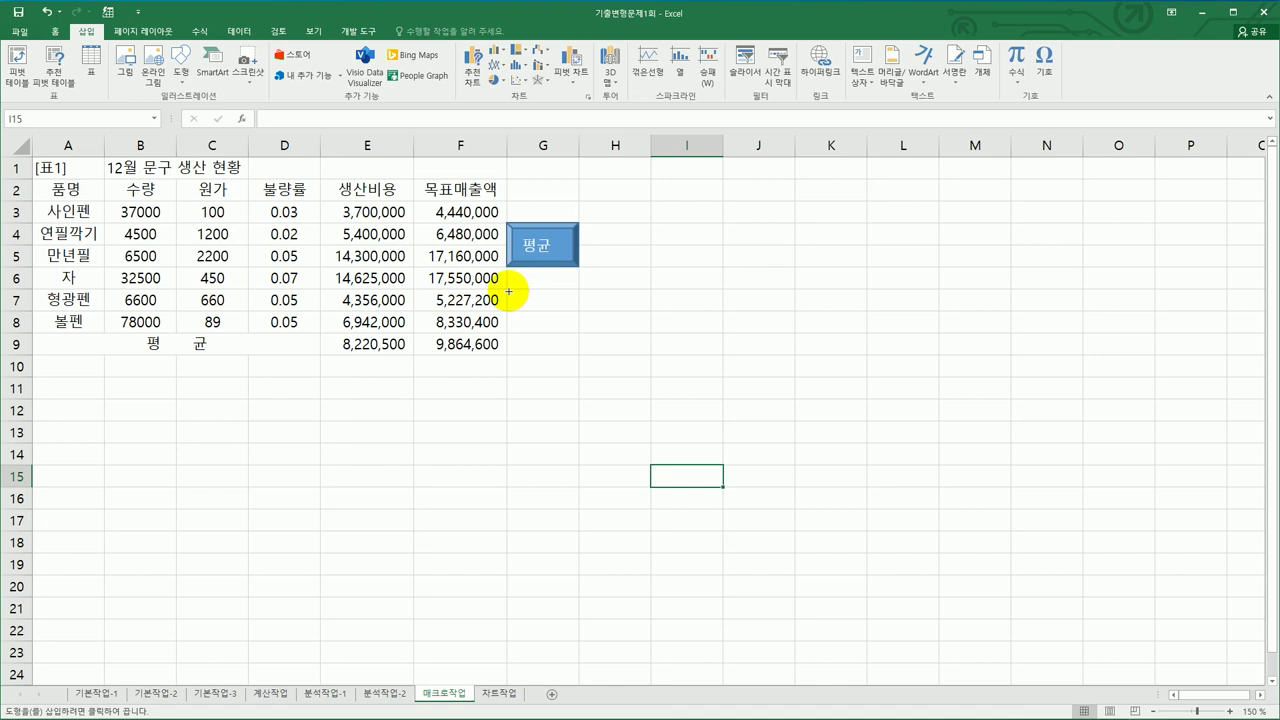
{"action": "left_click_drag", "start_coordinate": [506, 289], "coordinate": [578, 332]}
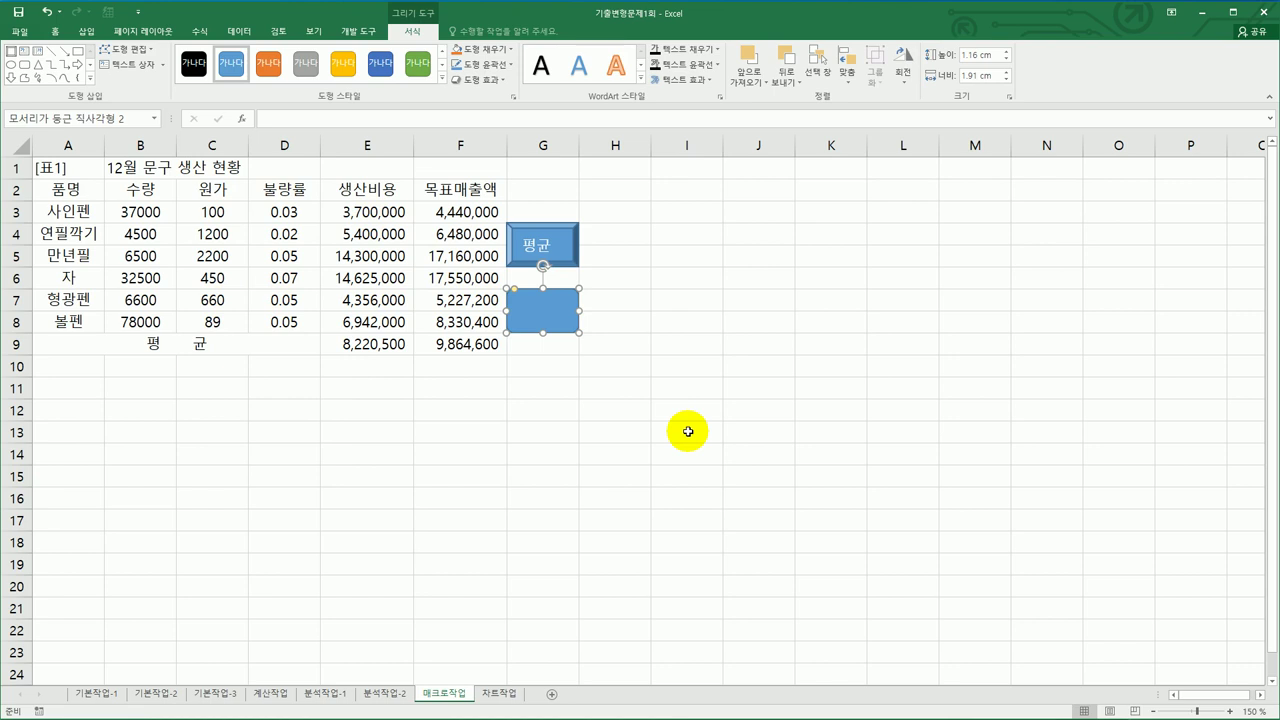
{"action": "type", "text": "서식"}
Step: Assign a new macro named 서식 to the rounded rectangle and start recording it in the current workbook
{"action": "right_click", "coordinate": [572, 304]}
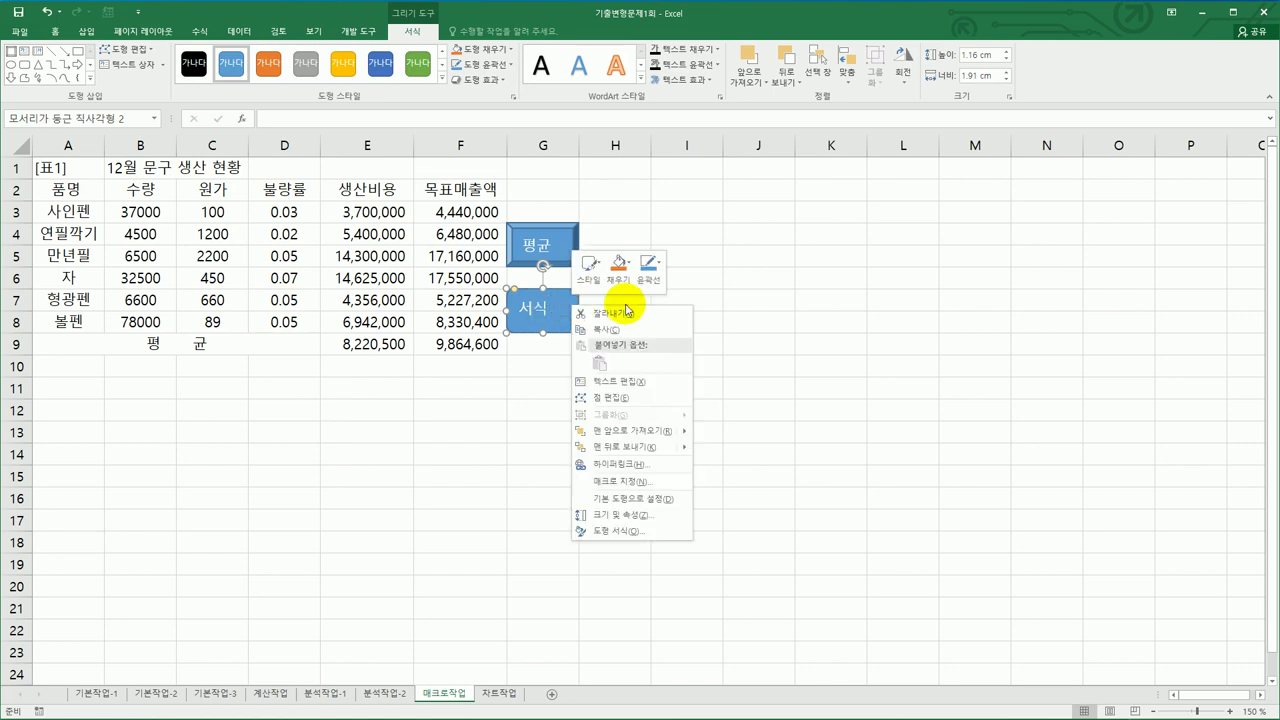
{"action": "left_click", "coordinate": [655, 481]}
{"action": "left_click_drag", "start_coordinate": [651, 349], "coordinate": [819, 292]}
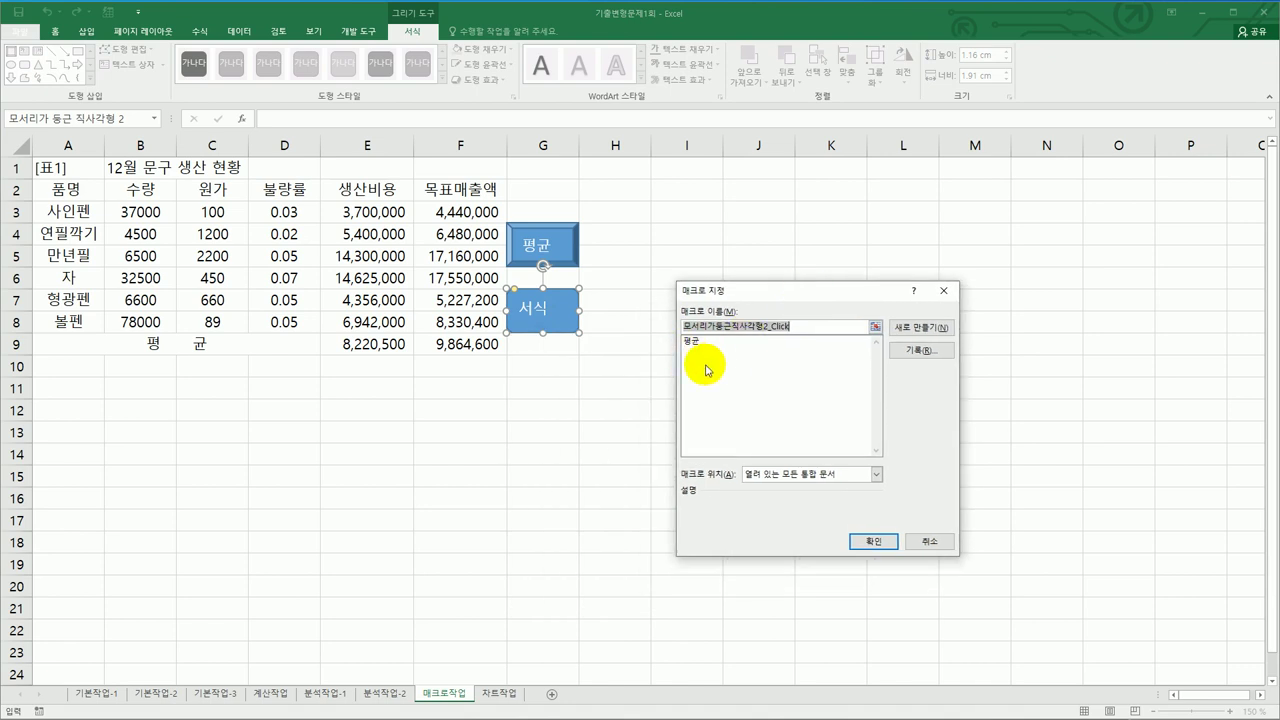
{"action": "type", "text": "서식"}
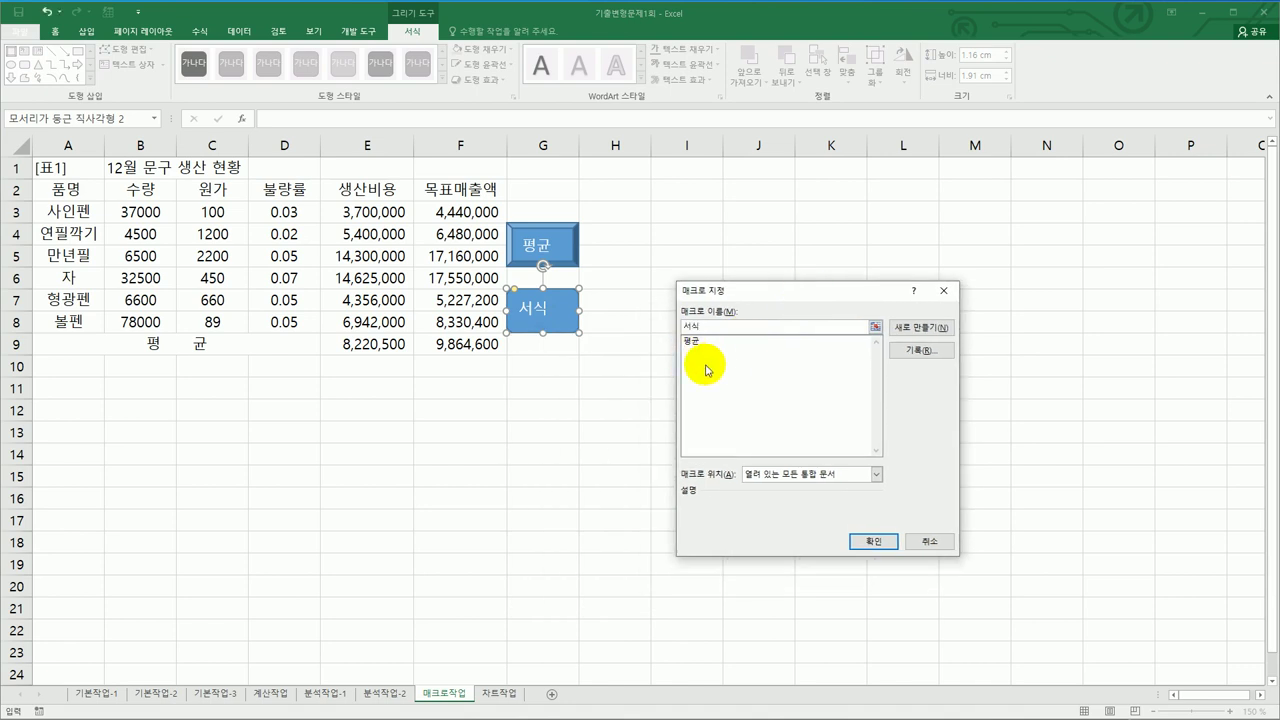
{"action": "left_click", "coordinate": [918, 350]}
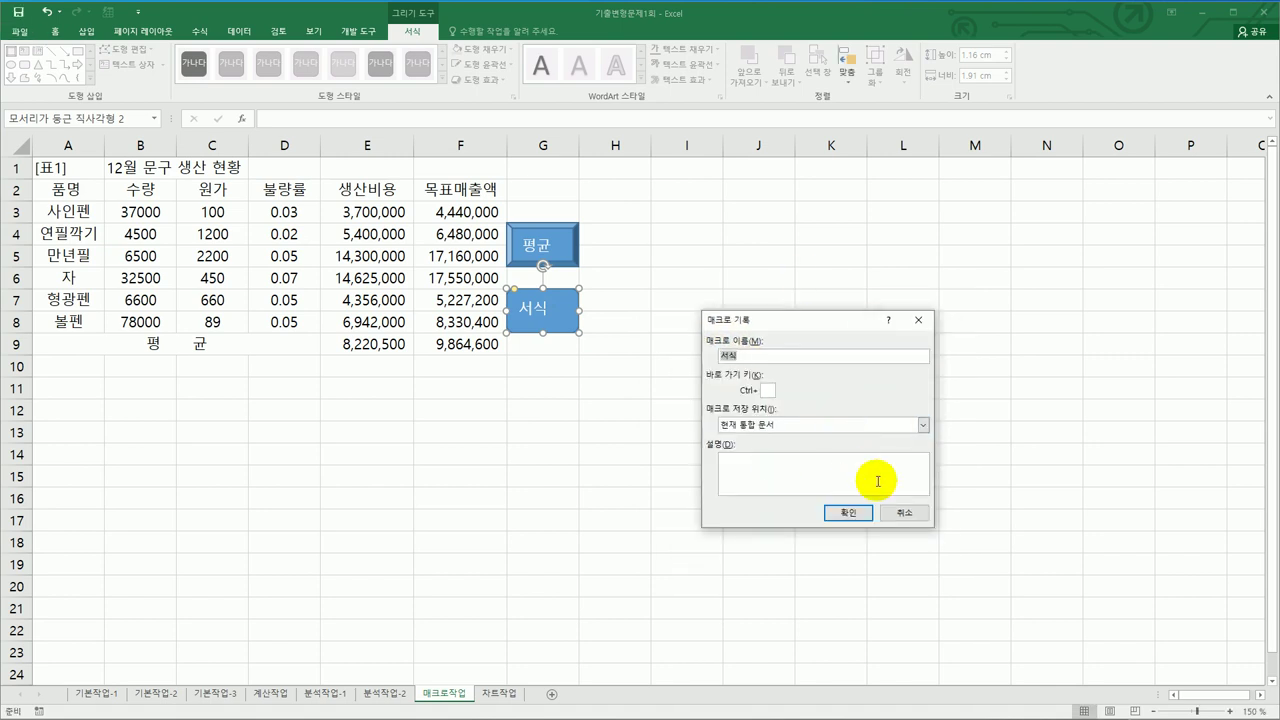
{"action": "left_click", "coordinate": [848, 513]}
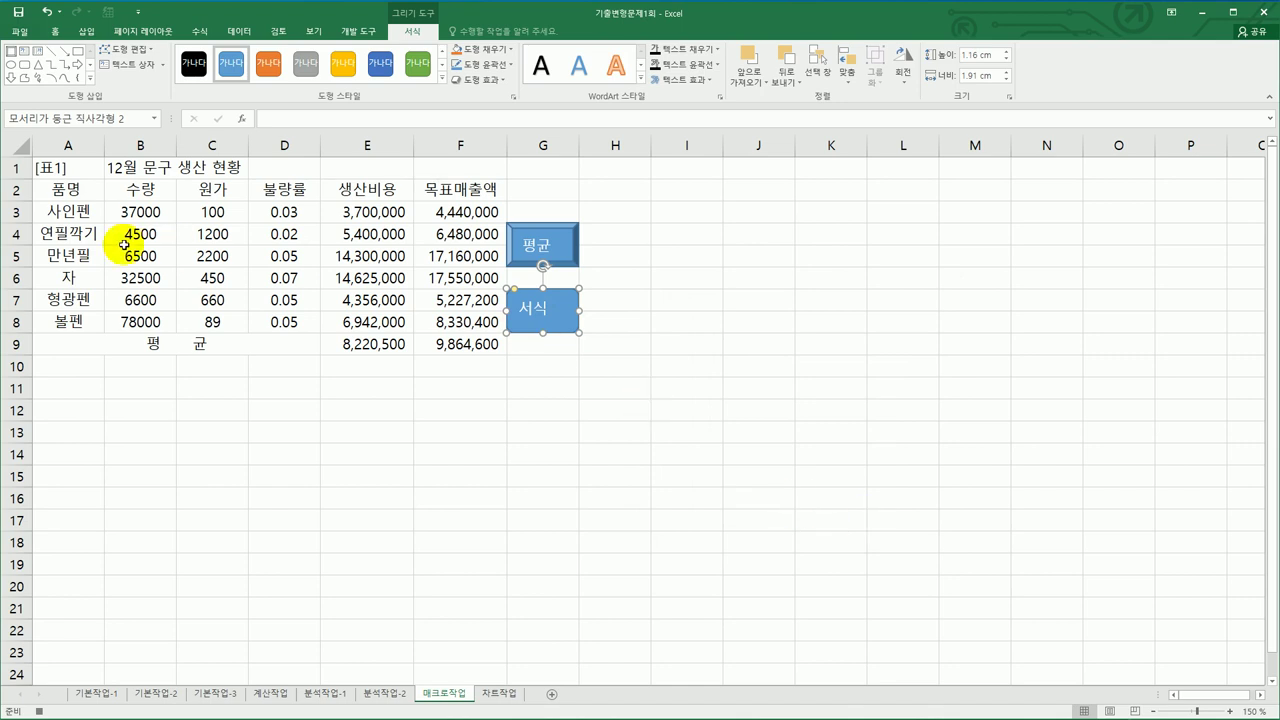
Step: Apply all borders (모든 테두리) to the table range A2:F9
{"action": "left_click_drag", "start_coordinate": [86, 189], "coordinate": [467, 344]}
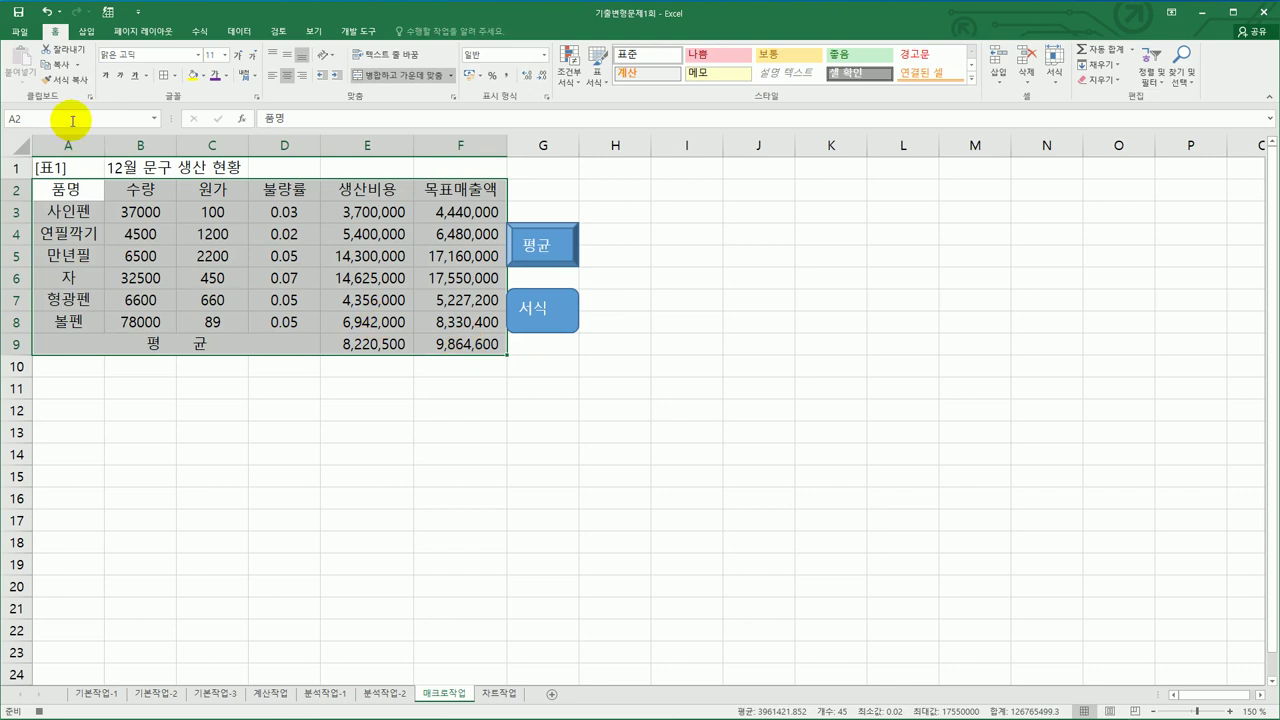
{"action": "left_click", "coordinate": [174, 76]}
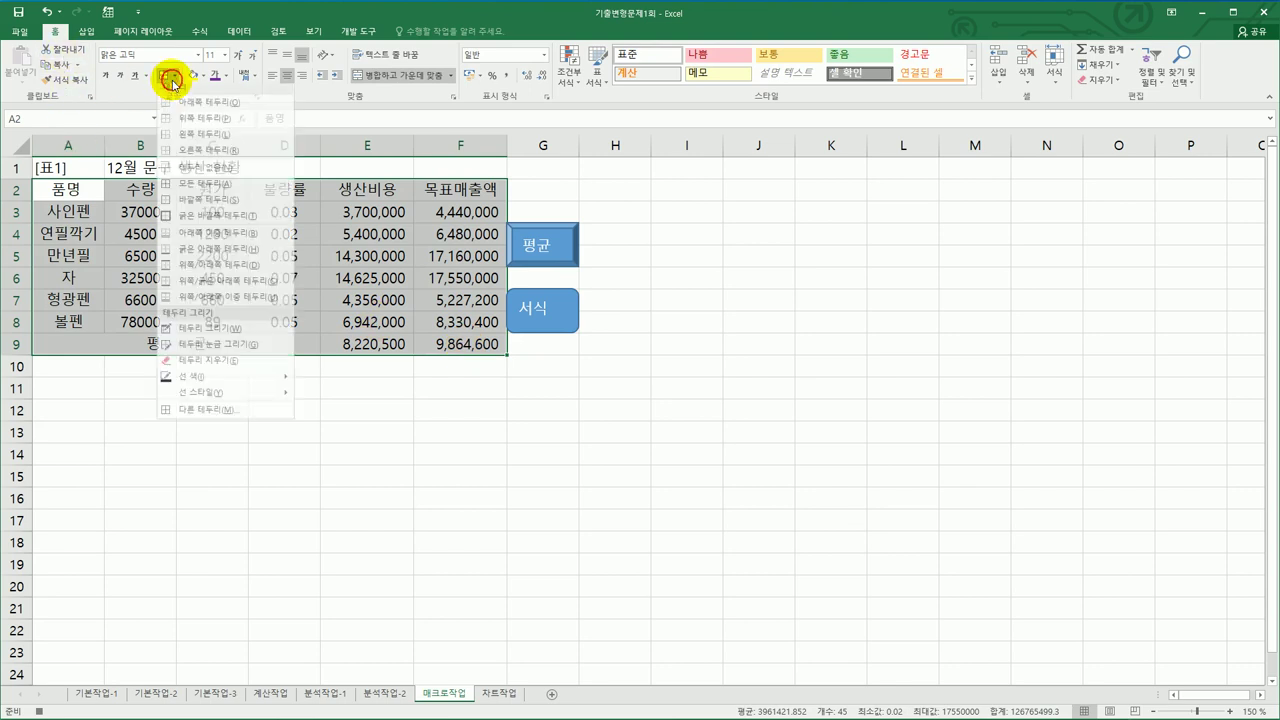
{"action": "left_click", "coordinate": [205, 190]}
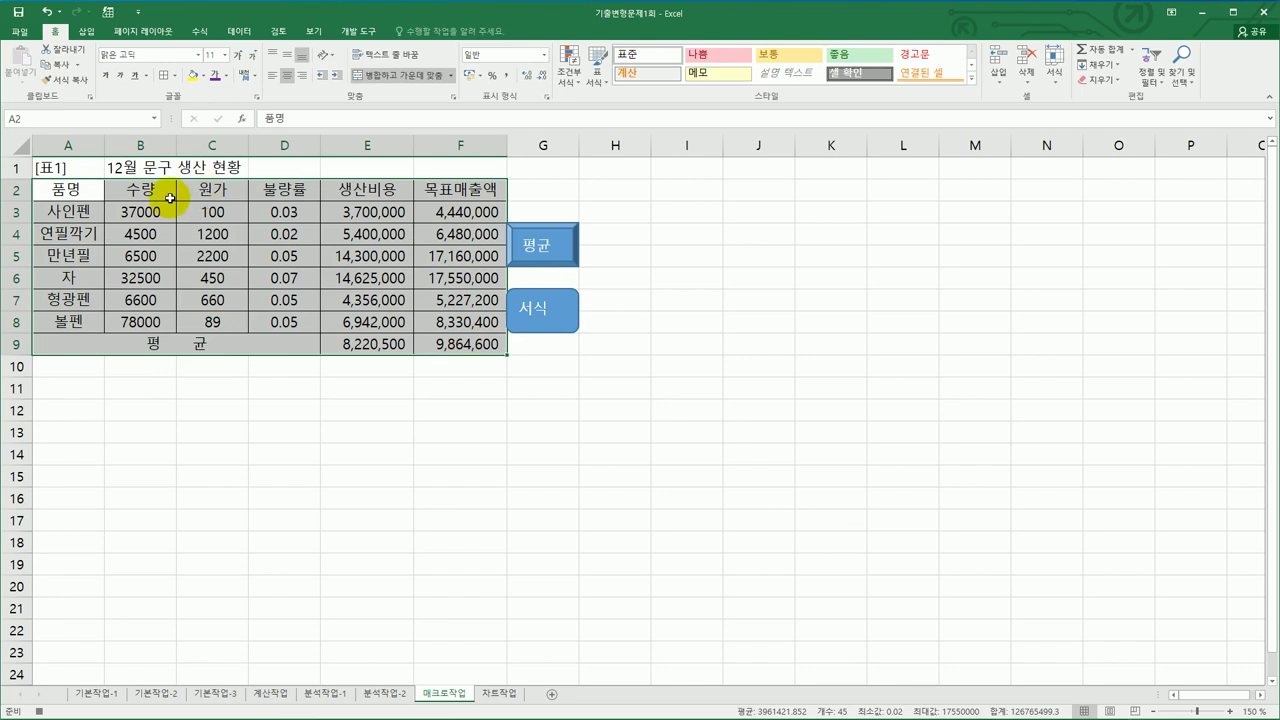
Step: Fill the header cells A2:F2 with standard yellow and deselect the range
{"action": "left_click_drag", "start_coordinate": [256, 189], "coordinate": [449, 189]}
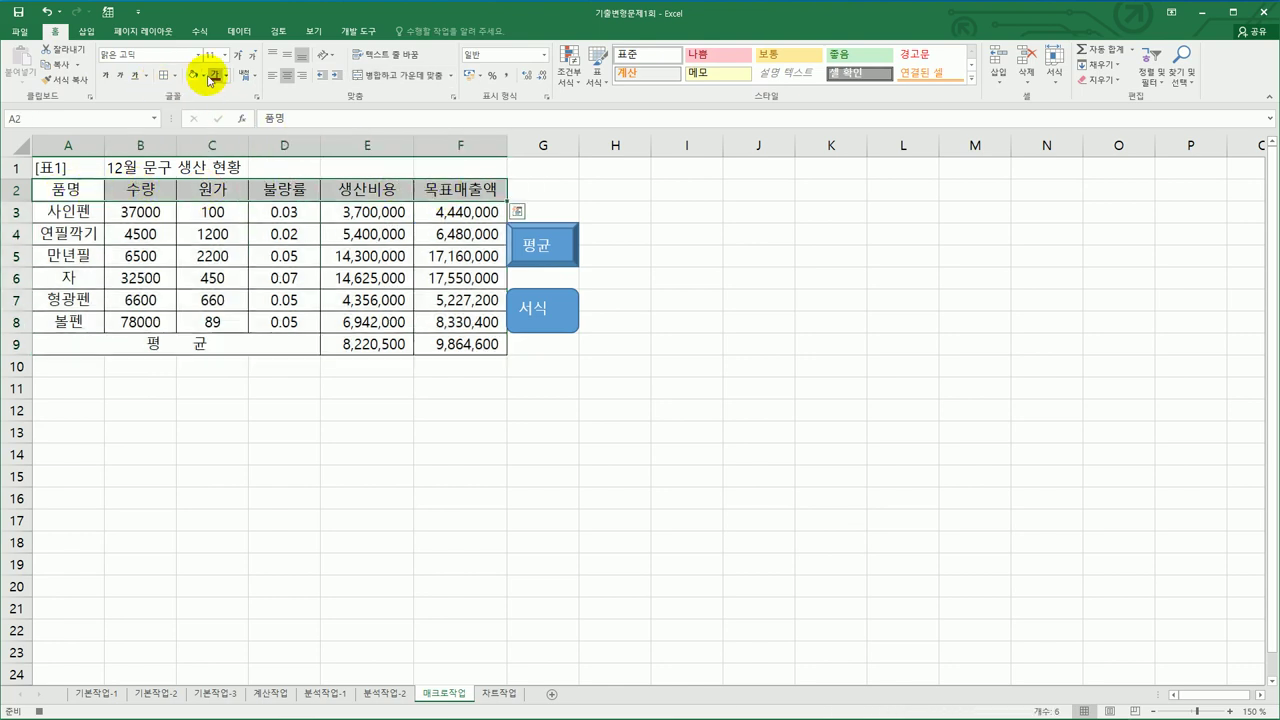
{"action": "left_click", "coordinate": [204, 76]}
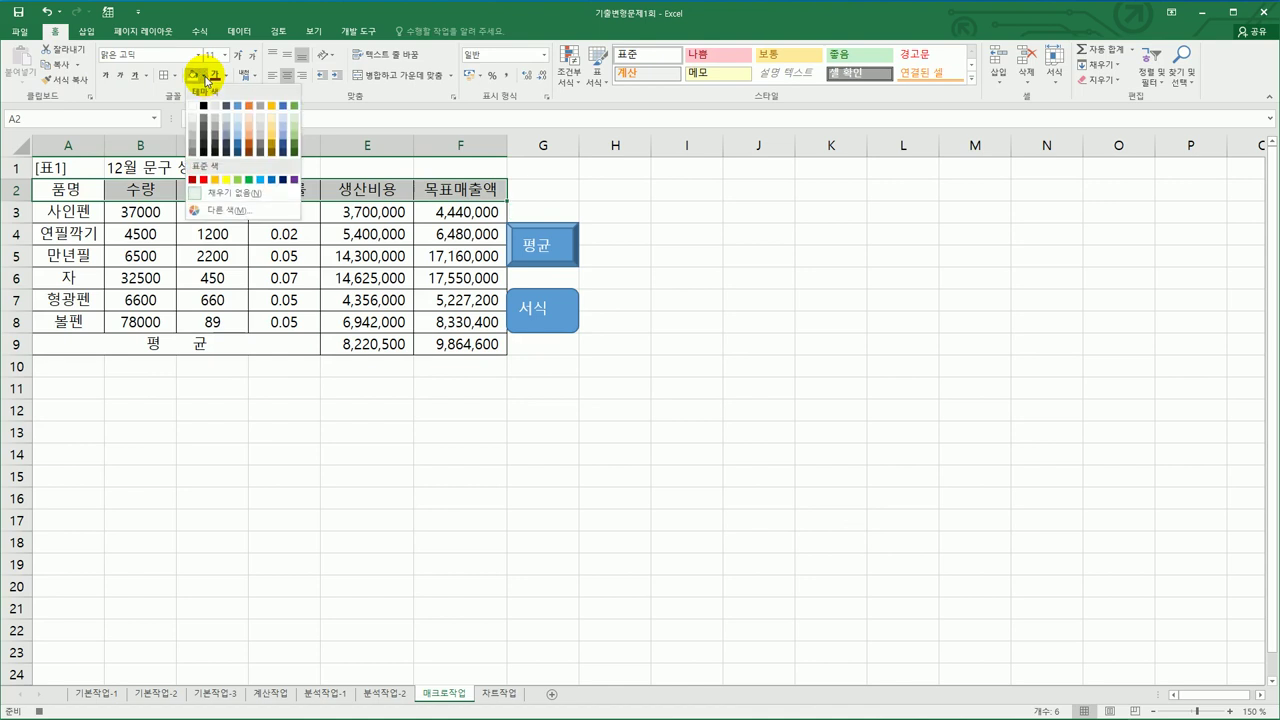
{"action": "left_click", "coordinate": [226, 180]}
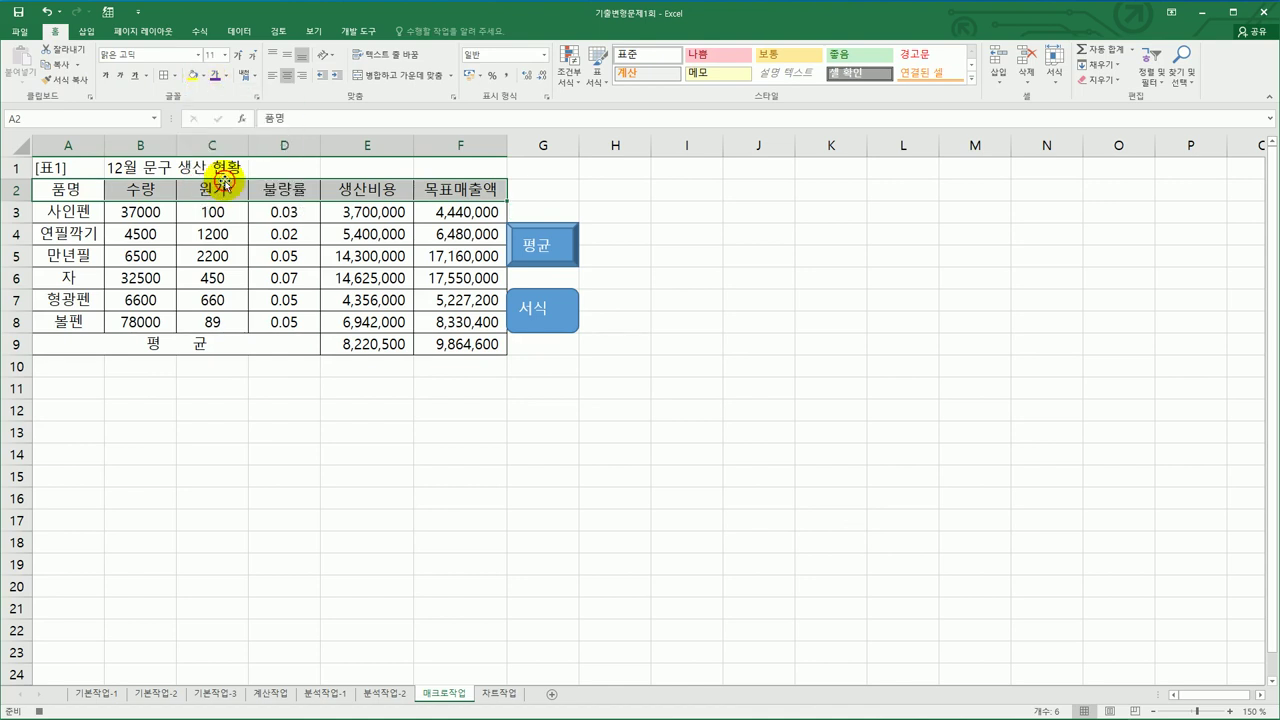
{"action": "left_click", "coordinate": [462, 193]}
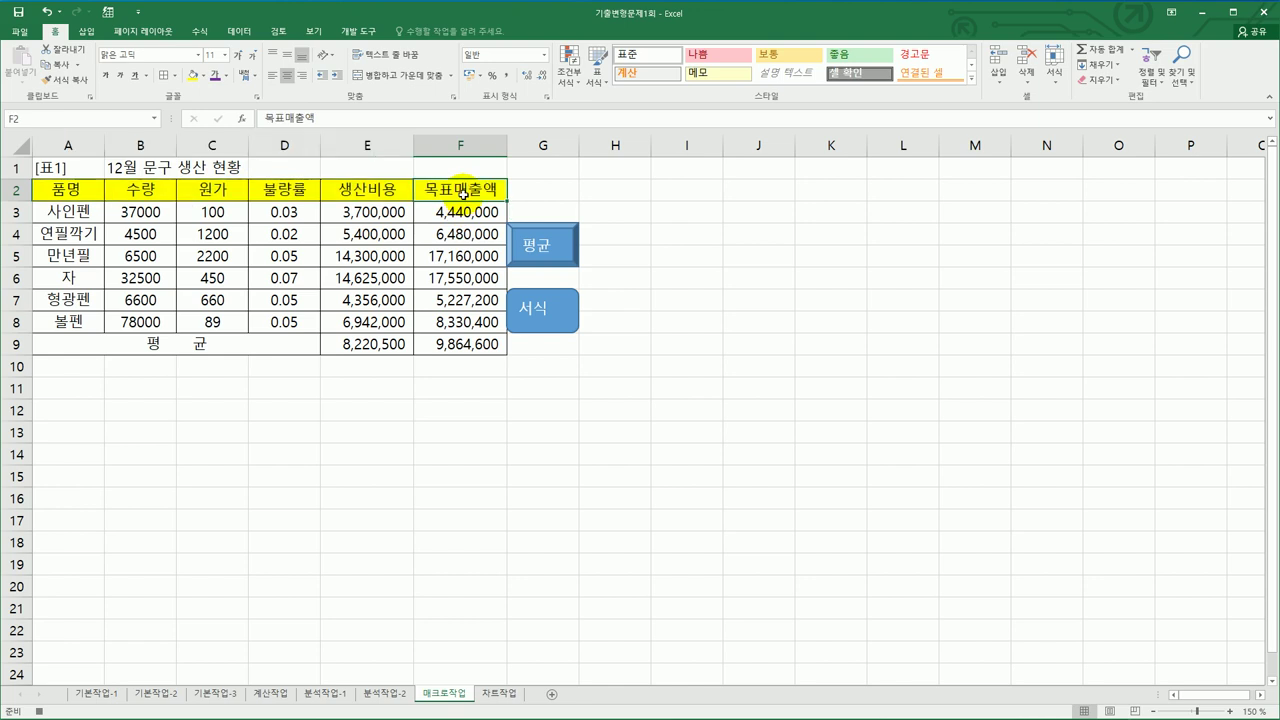
Step: Stop recording the 서식 macro and select an empty cell outside the table
{"action": "left_click", "coordinate": [358, 31]}
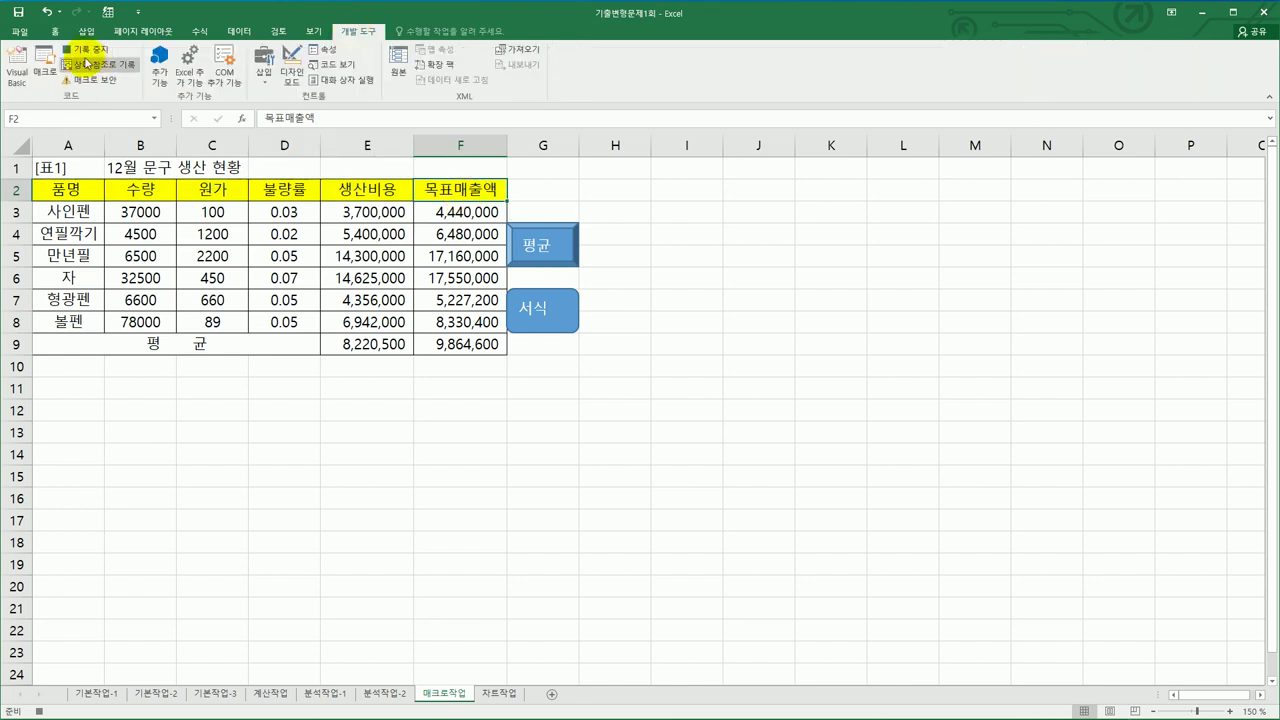
{"action": "left_click", "coordinate": [86, 50]}
{"action": "left_click", "coordinate": [690, 412]}
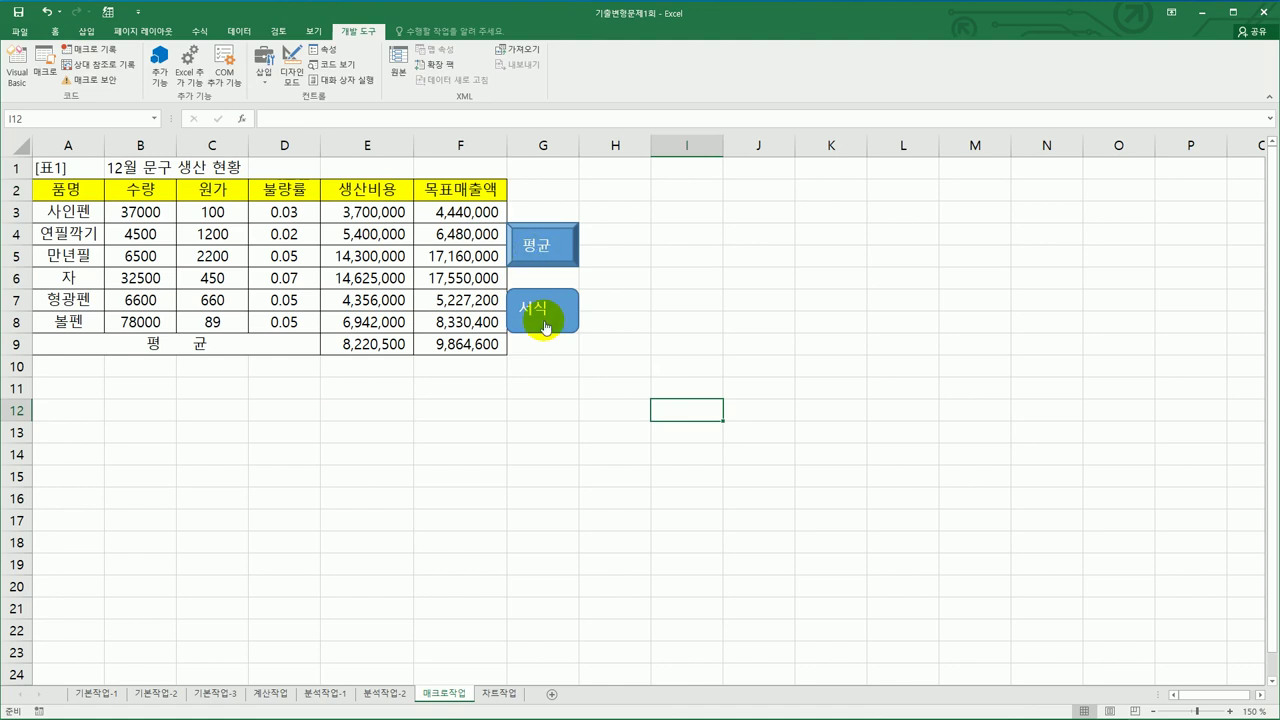
{"action": "left_click", "coordinate": [570, 393]}
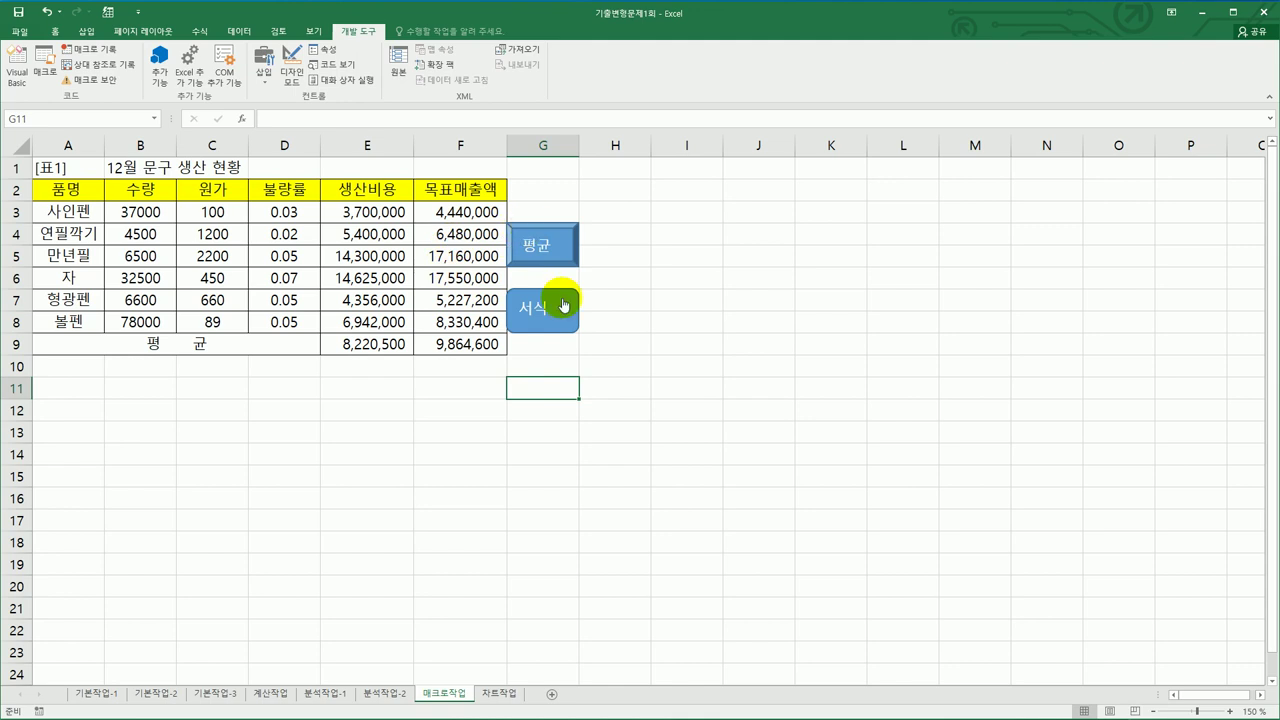
{"action": "left_click", "coordinate": [731, 386]}
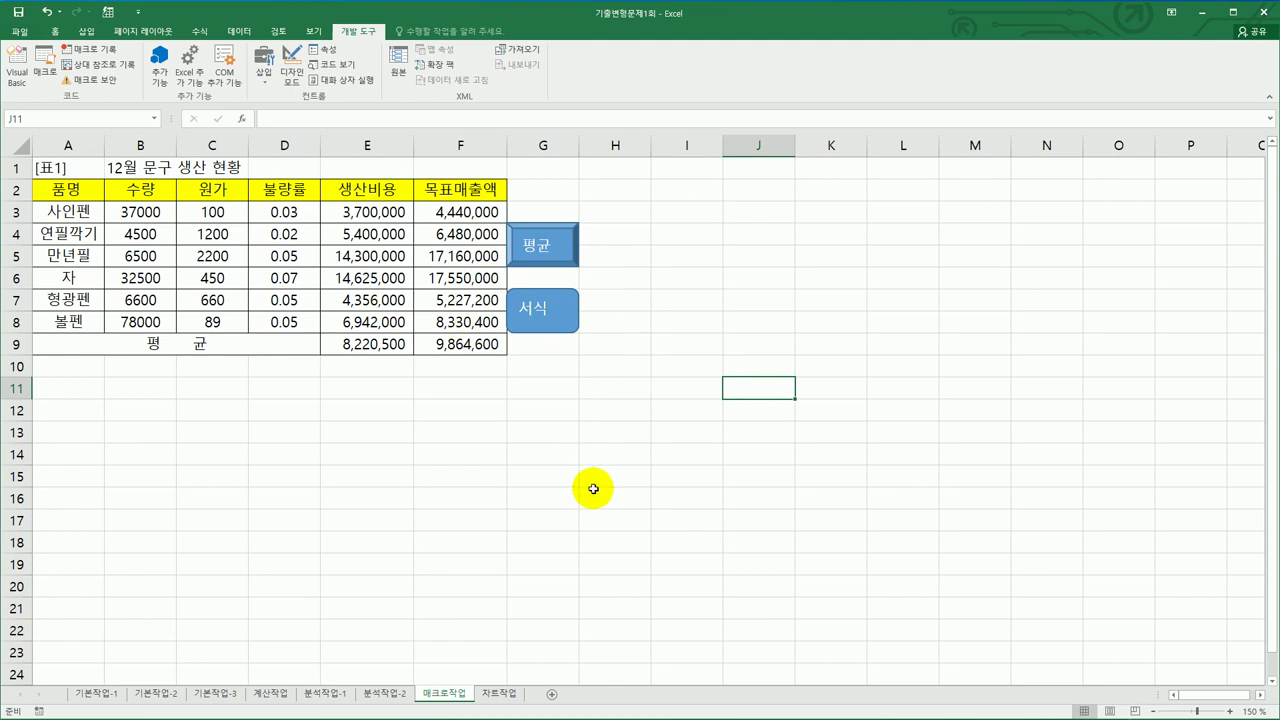
Step: On the 차트작업 sheet, insert a 2-D clustered column chart from the 분야, 학원 수 and 수강자 수 data in A2:C9
{"action": "left_click", "coordinate": [500, 692]}
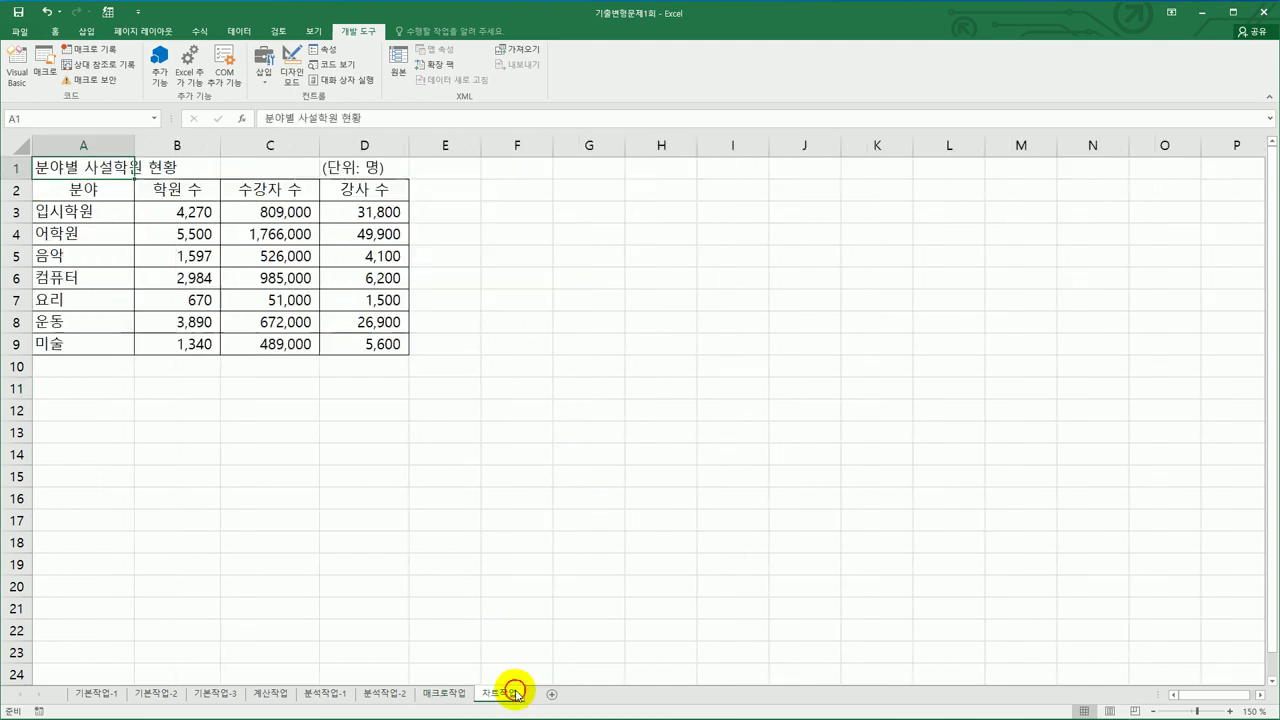
{"action": "left_click", "coordinate": [734, 556]}
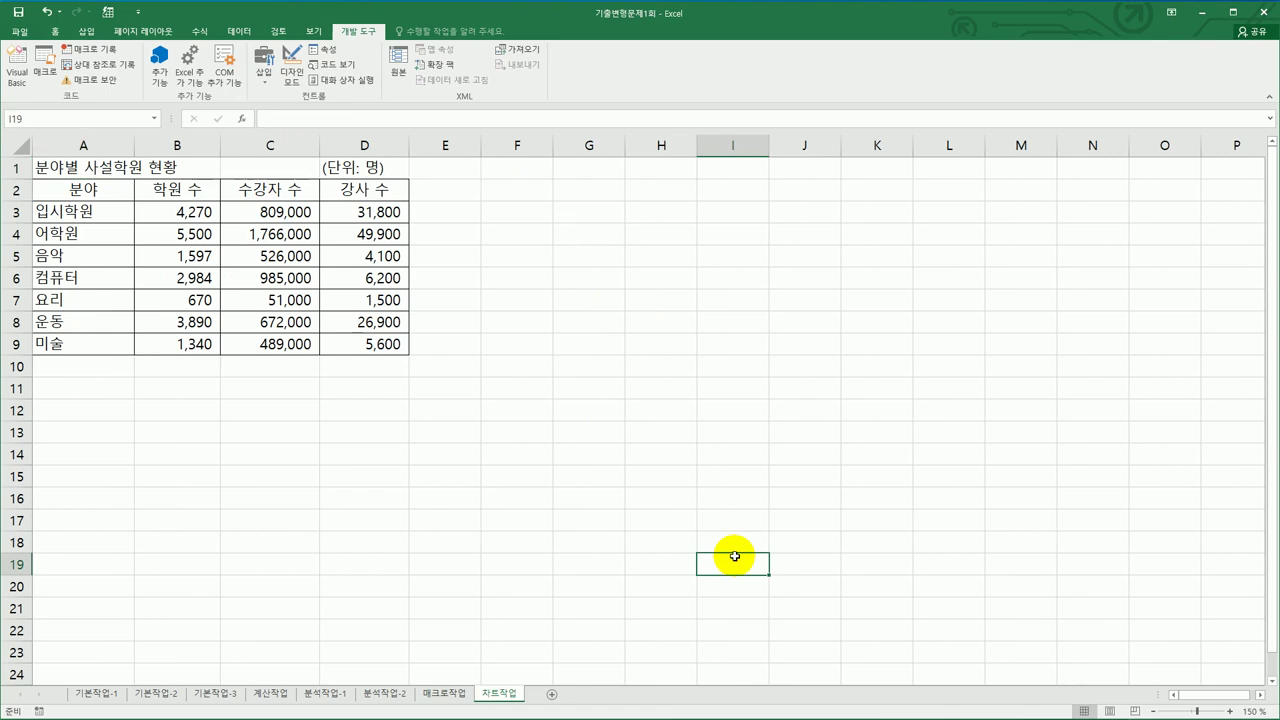
{"action": "left_click_drag", "start_coordinate": [83, 190], "coordinate": [91, 348]}
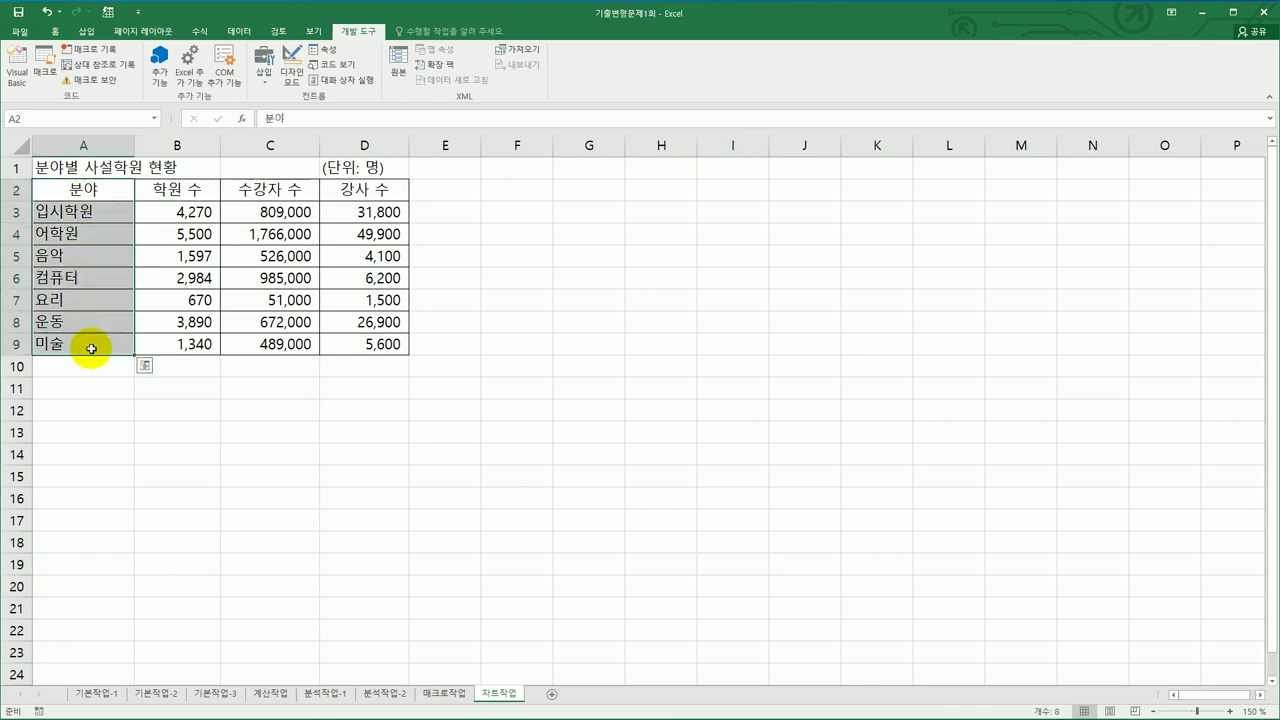
{"action": "left_click_drag", "start_coordinate": [92, 190], "coordinate": [252, 343]}
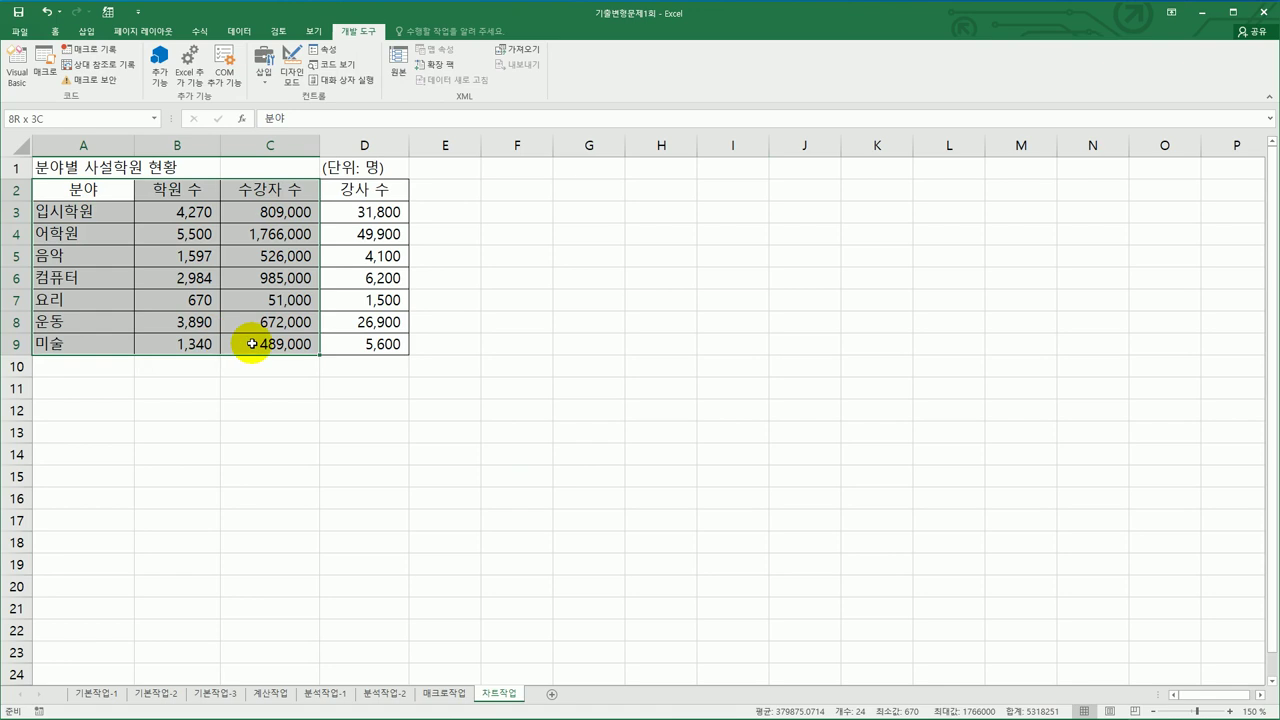
{"action": "left_click", "coordinate": [89, 32]}
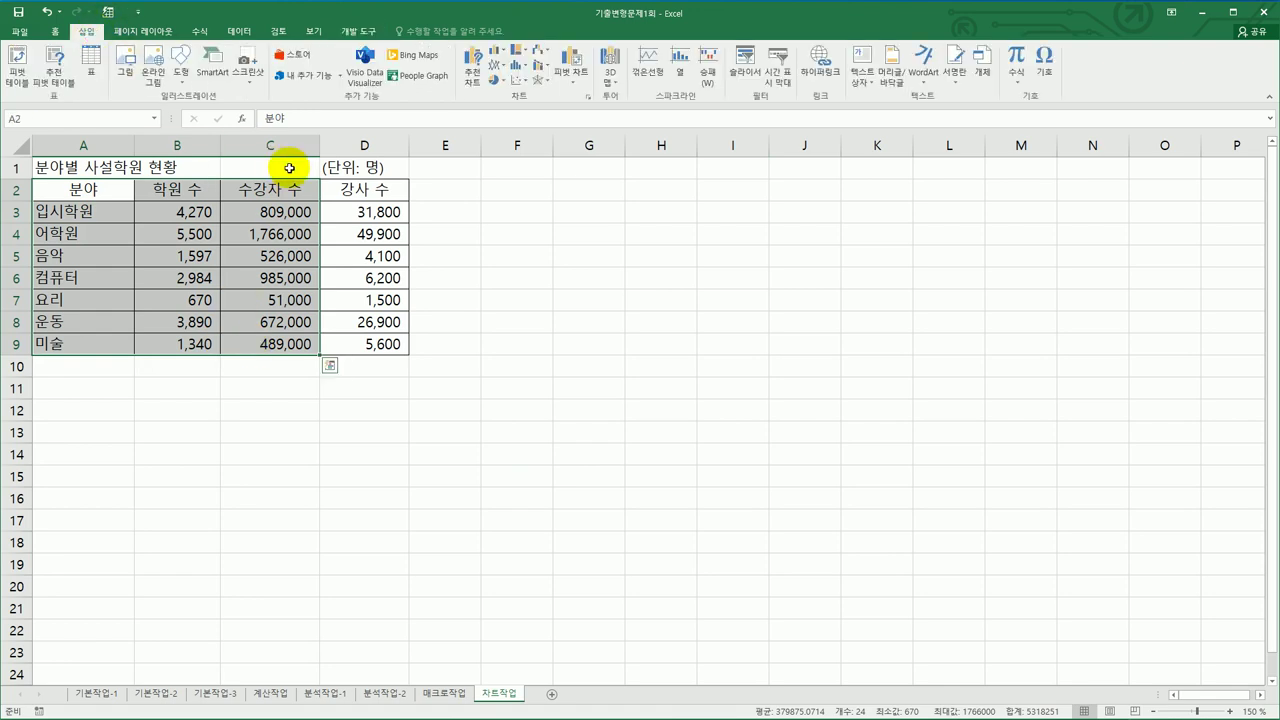
{"action": "left_click", "coordinate": [510, 53]}
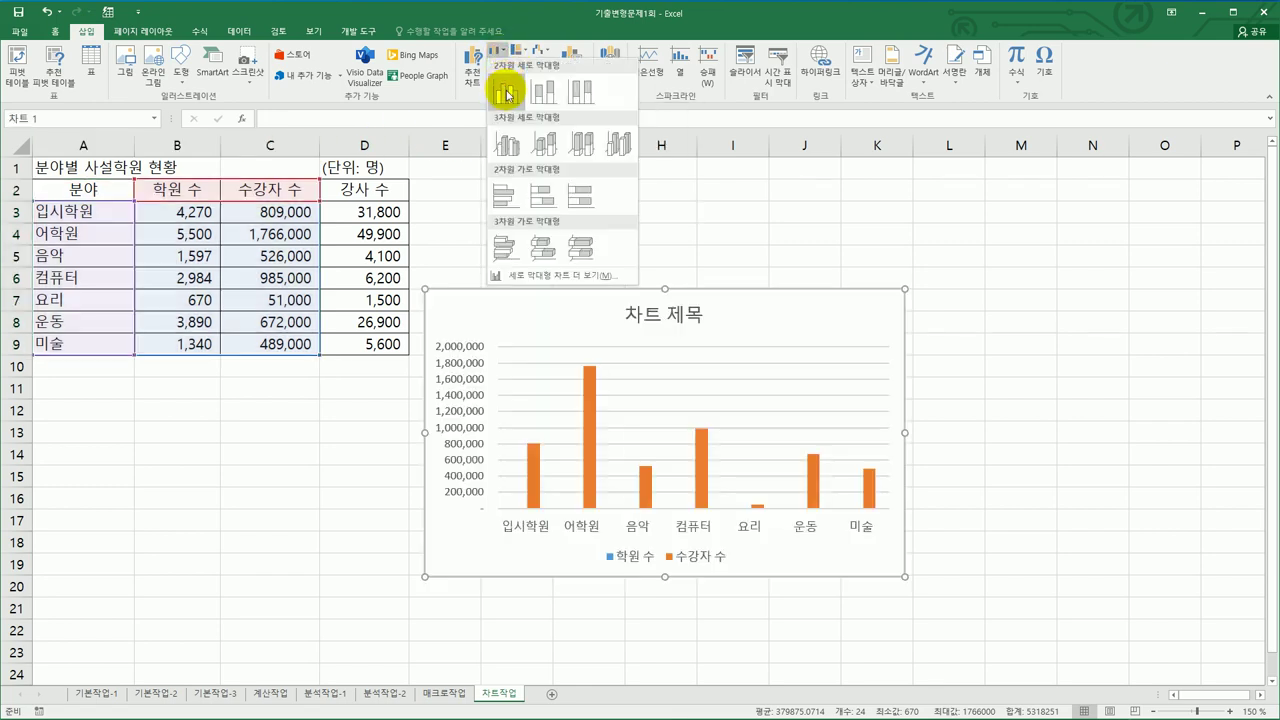
{"action": "left_click", "coordinate": [505, 92]}
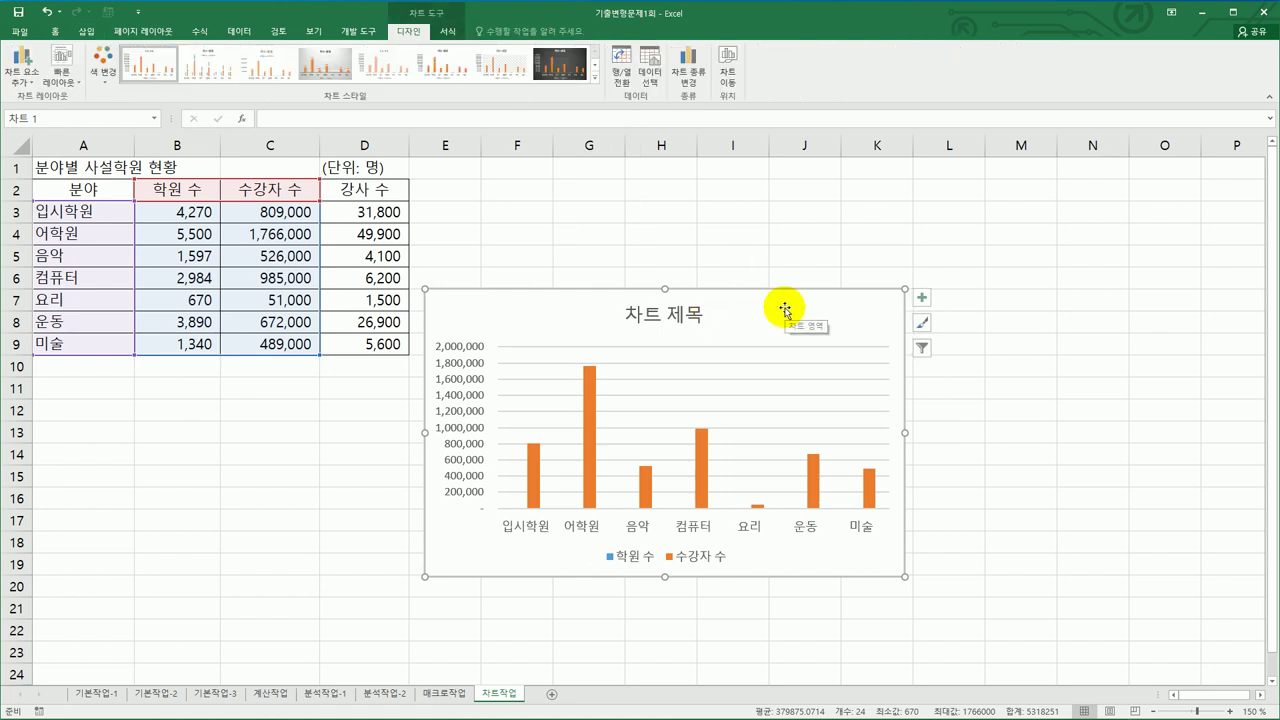
Step: Move the chart below the table and resize it to cover cells A11:I28
{"action": "left_click_drag", "start_coordinate": [785, 310], "coordinate": [380, 396]}
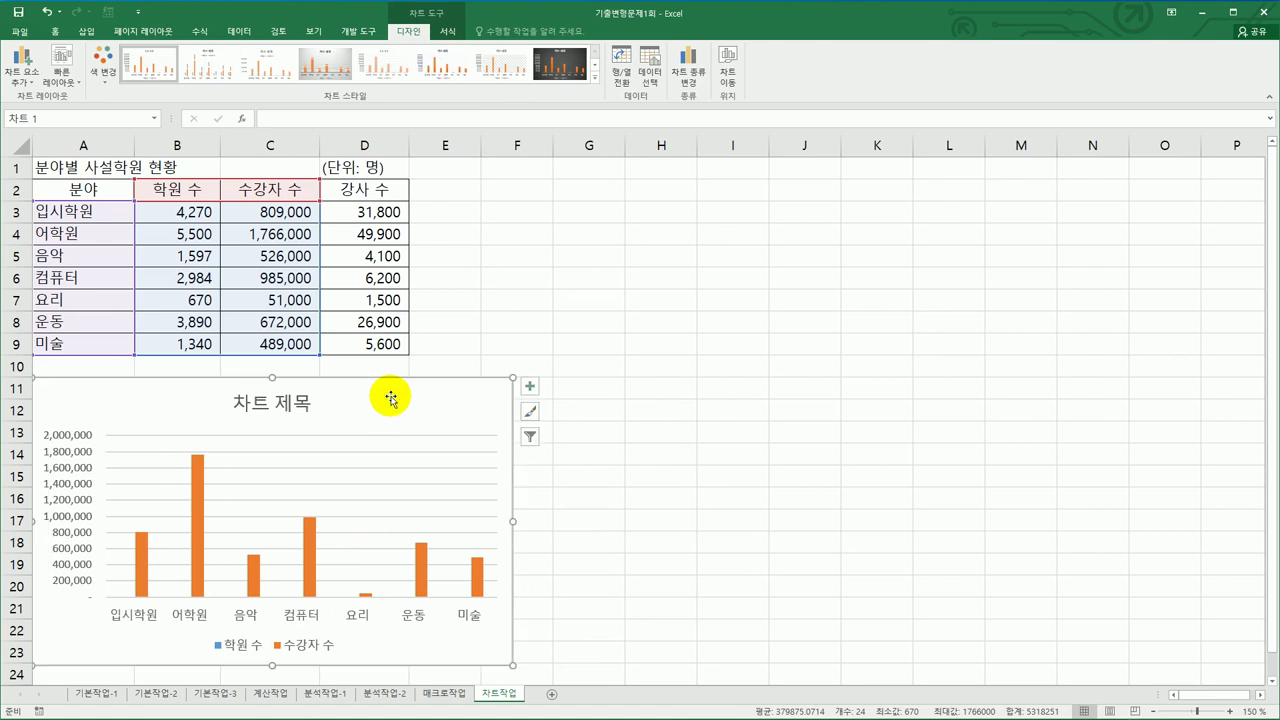
{"action": "scroll", "coordinate": [660, 510], "scroll_direction": "down", "scroll_amount": 2}
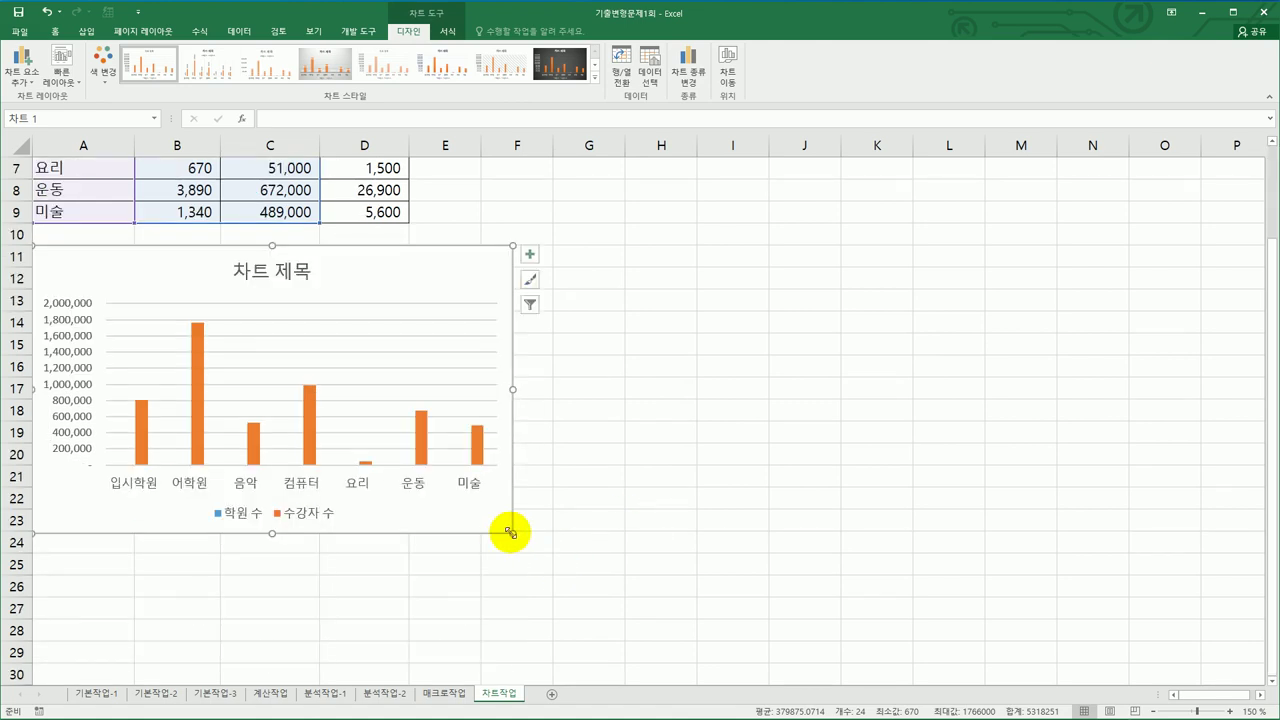
{"action": "left_click_drag", "start_coordinate": [510, 533], "coordinate": [760, 643]}
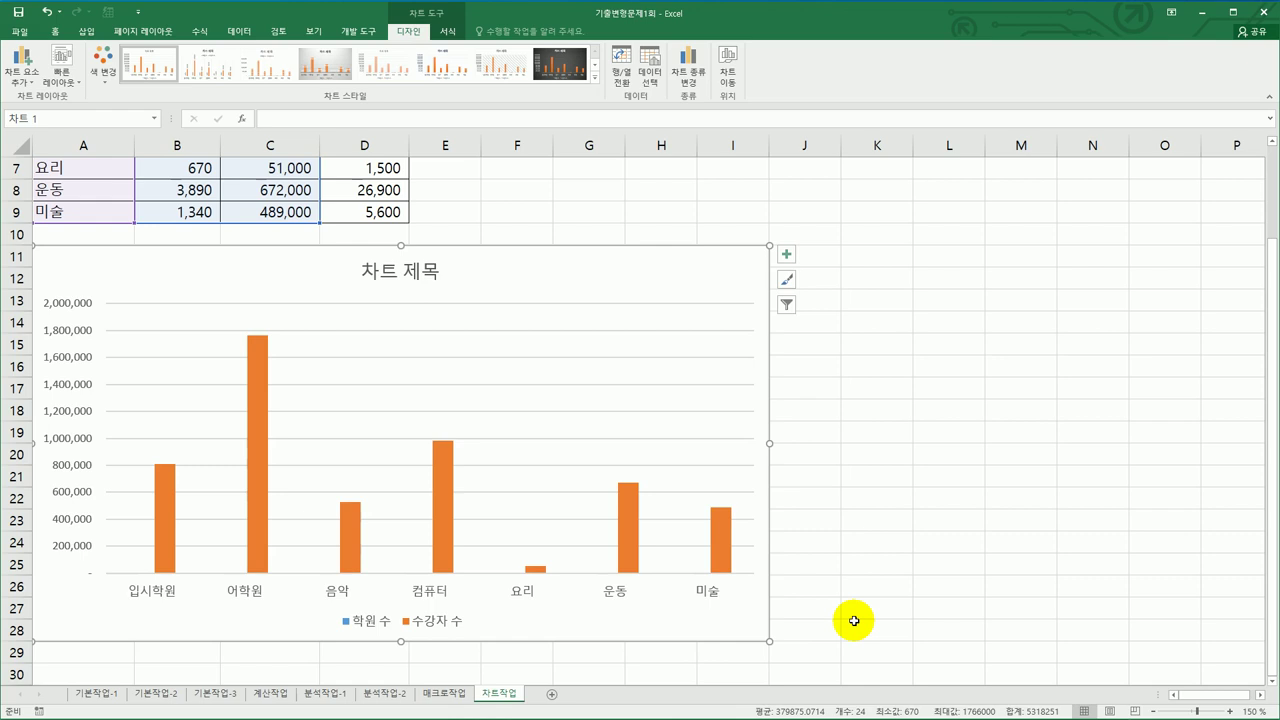
Step: Change the 수강자 수 series to a line with markers (표식이 있는 꺾은선형) plotted on the secondary axis
{"action": "left_click", "coordinate": [438, 492]}
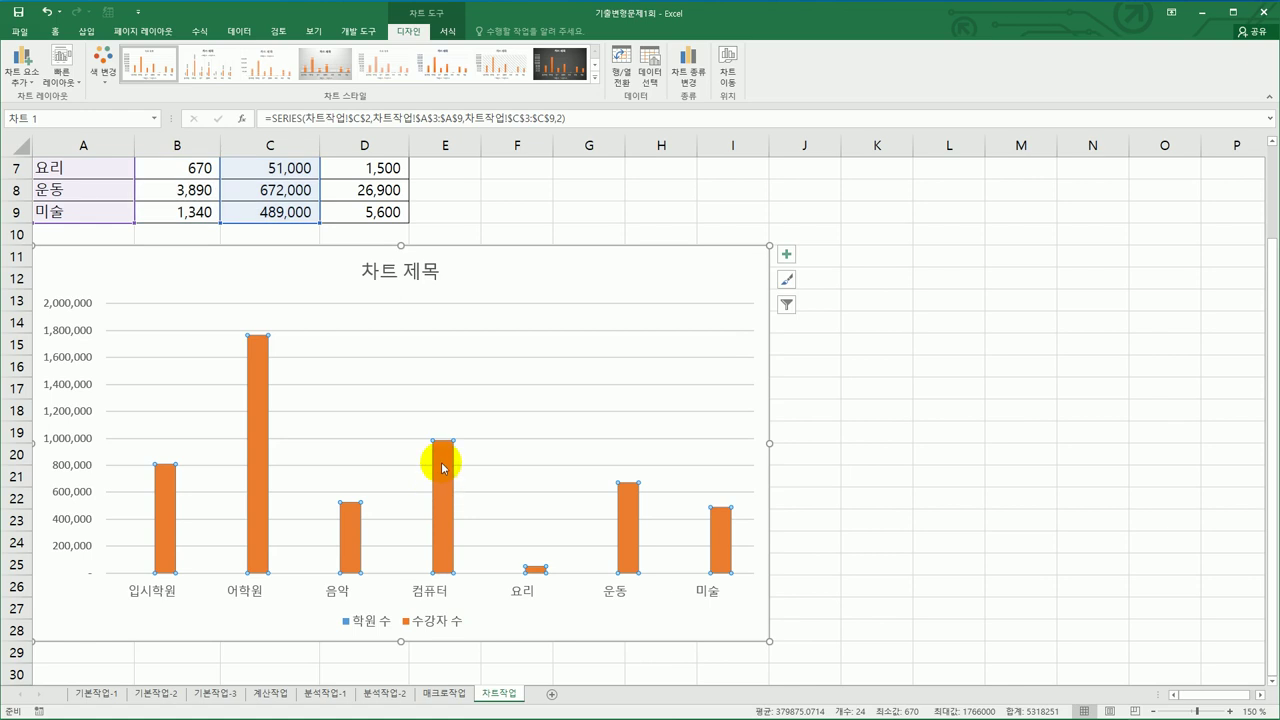
{"action": "right_click", "coordinate": [443, 466]}
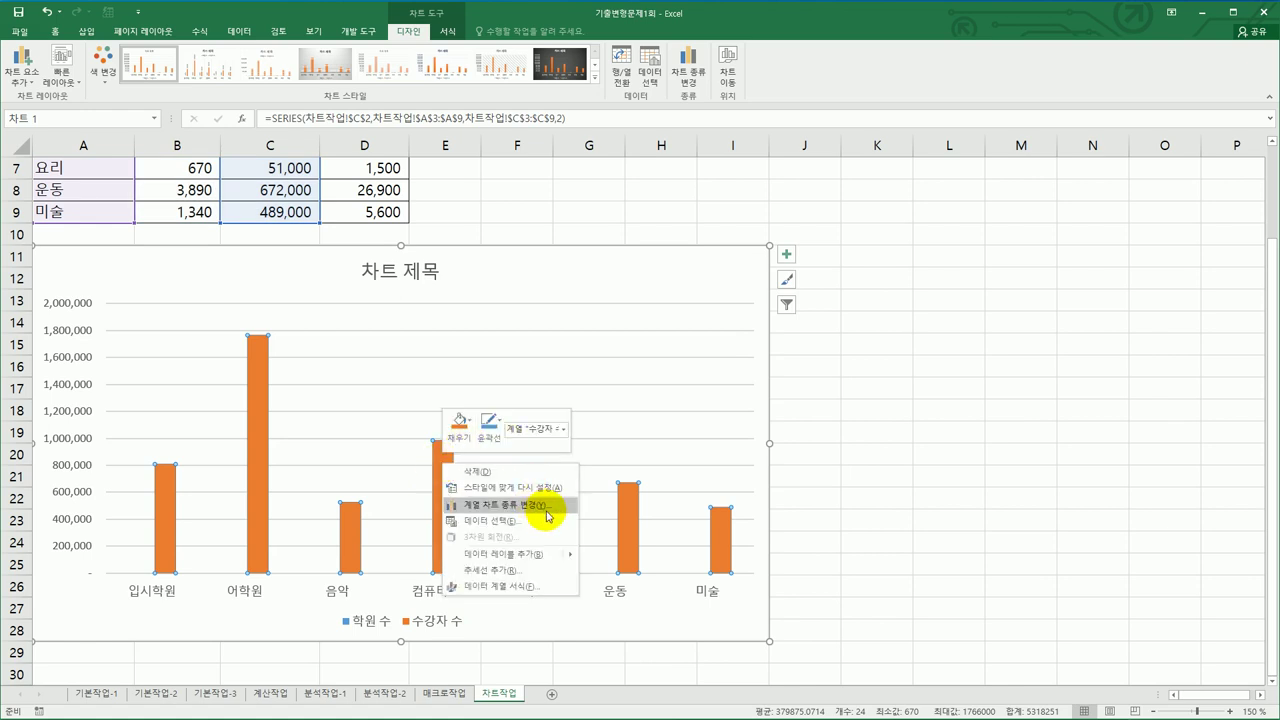
{"action": "left_click", "coordinate": [548, 507]}
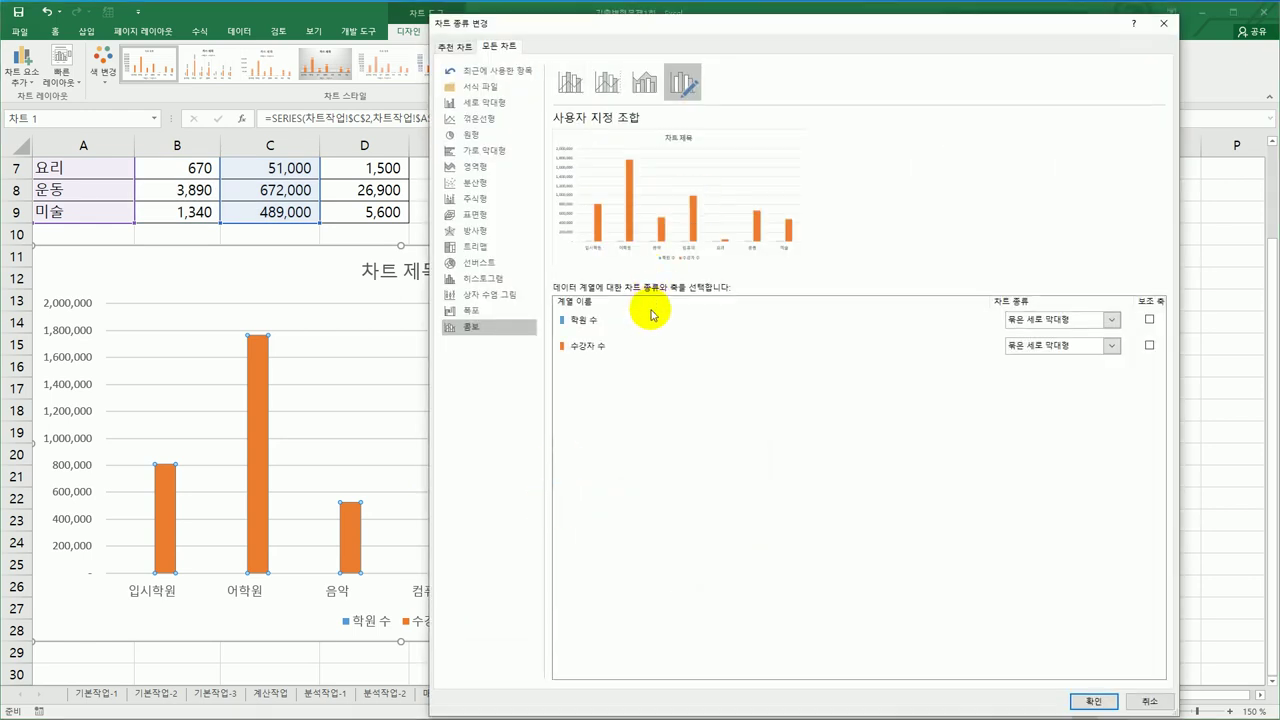
{"action": "left_click", "coordinate": [1110, 345]}
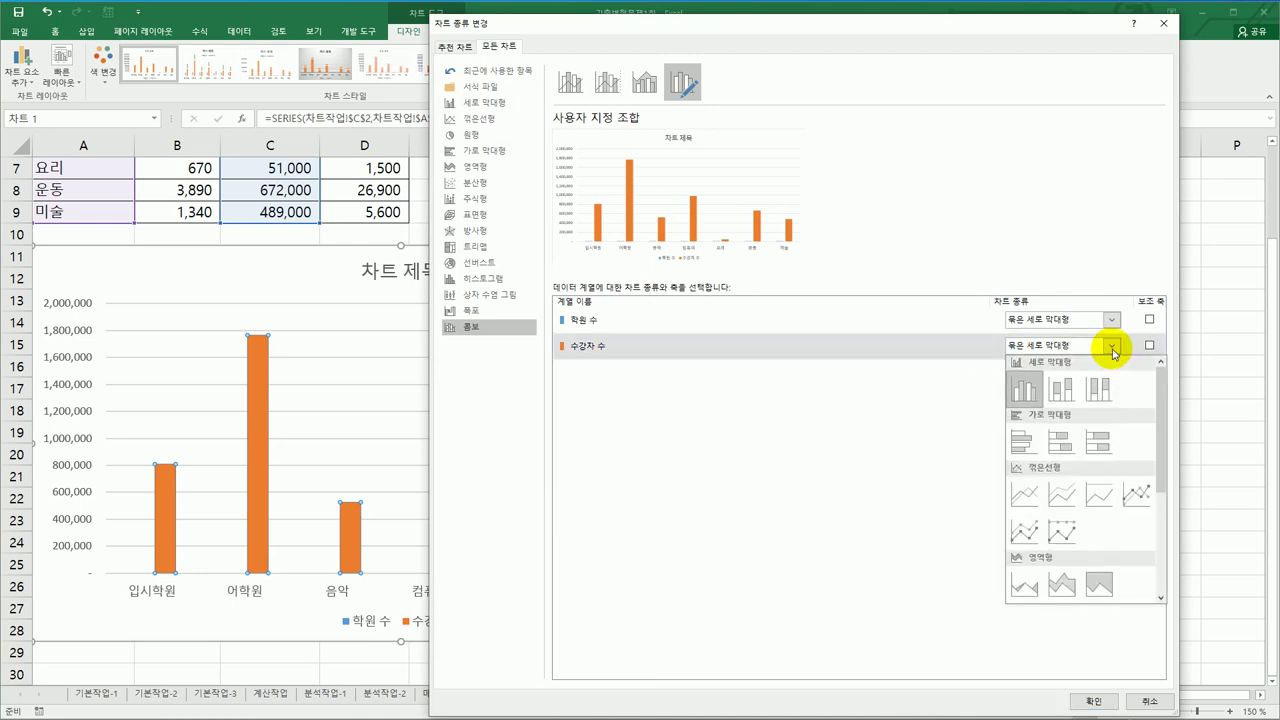
{"action": "left_click", "coordinate": [1130, 497]}
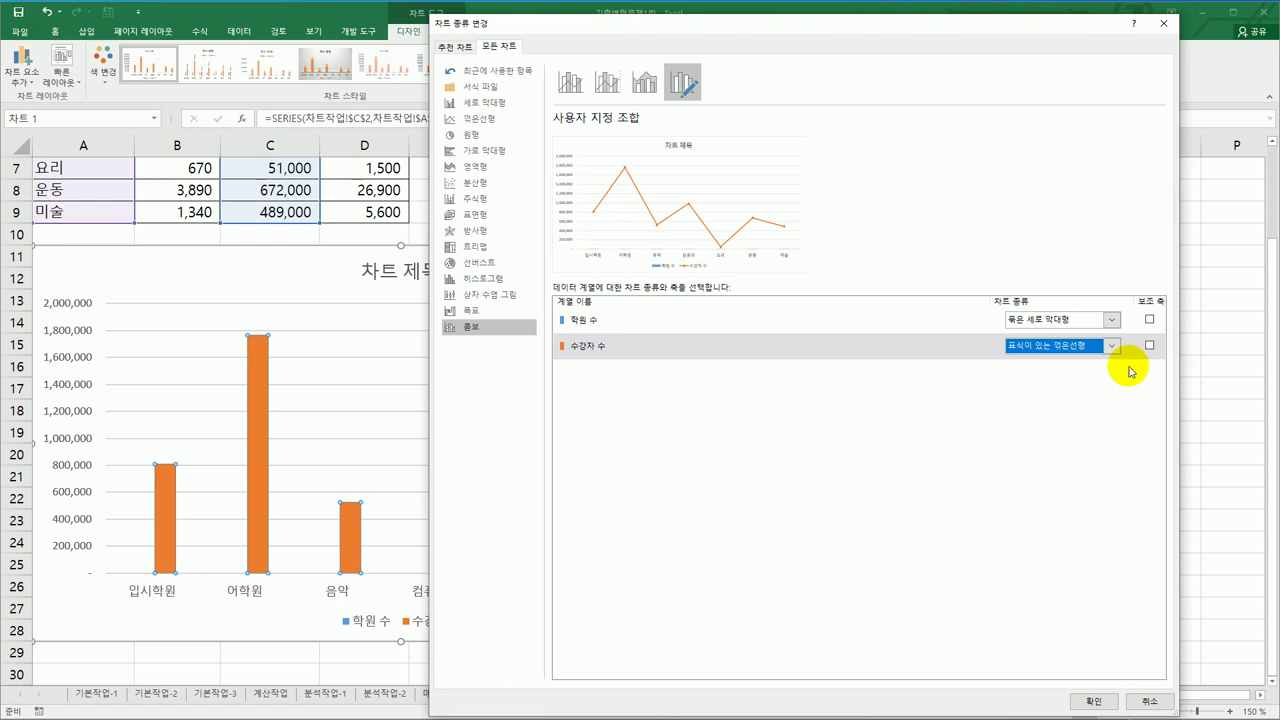
{"action": "left_click", "coordinate": [1150, 347]}
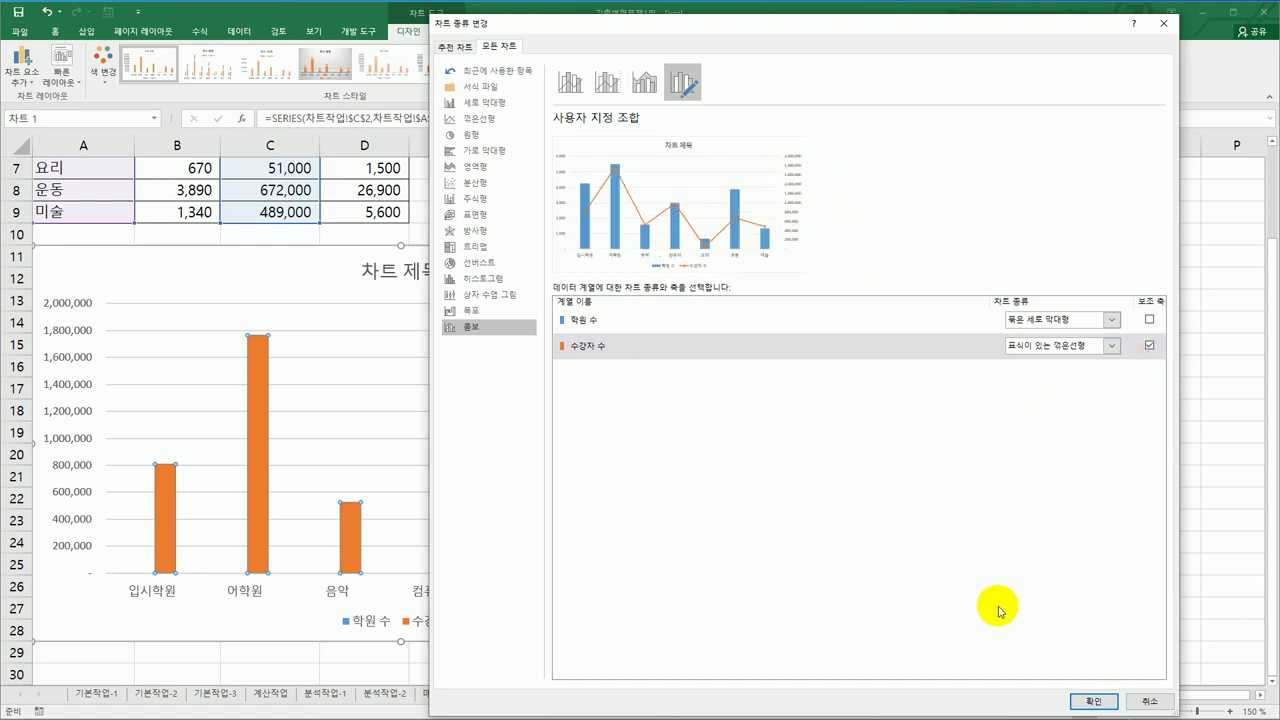
{"action": "left_click", "coordinate": [1094, 701]}
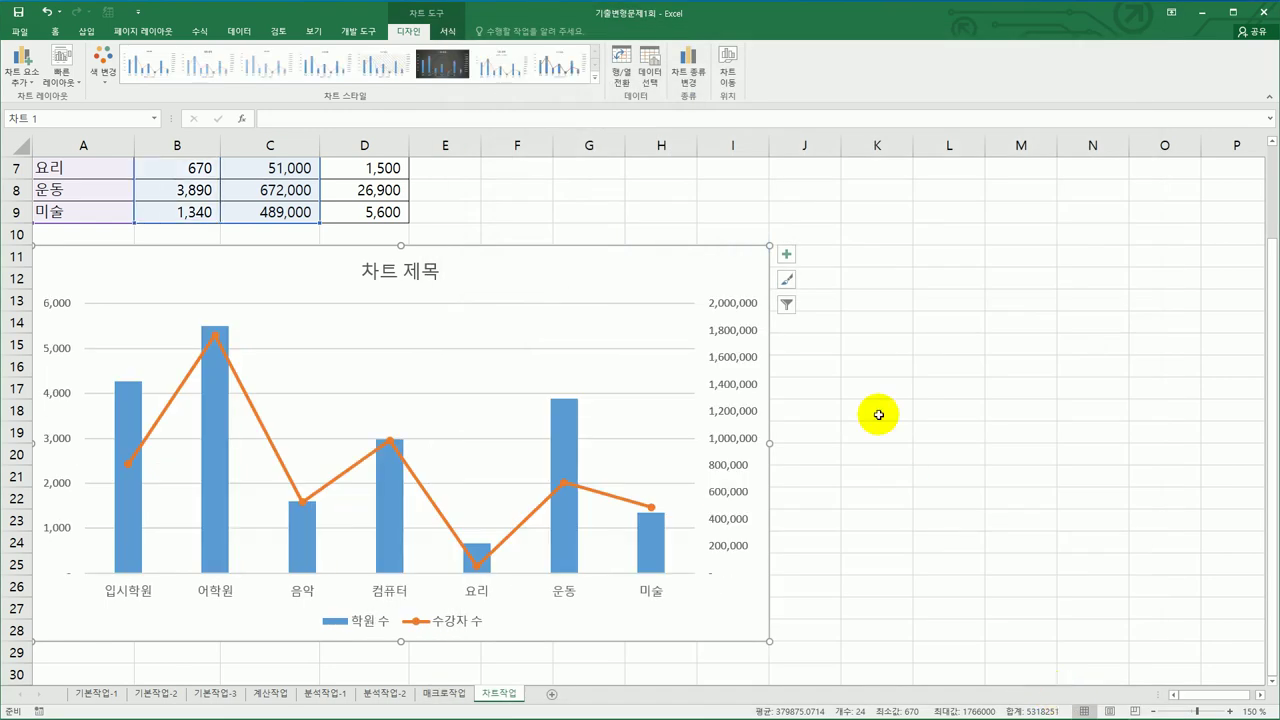
Step: Replace the placeholder chart title with 분야별 학원수와 수강자수
{"action": "left_click", "coordinate": [787, 256]}
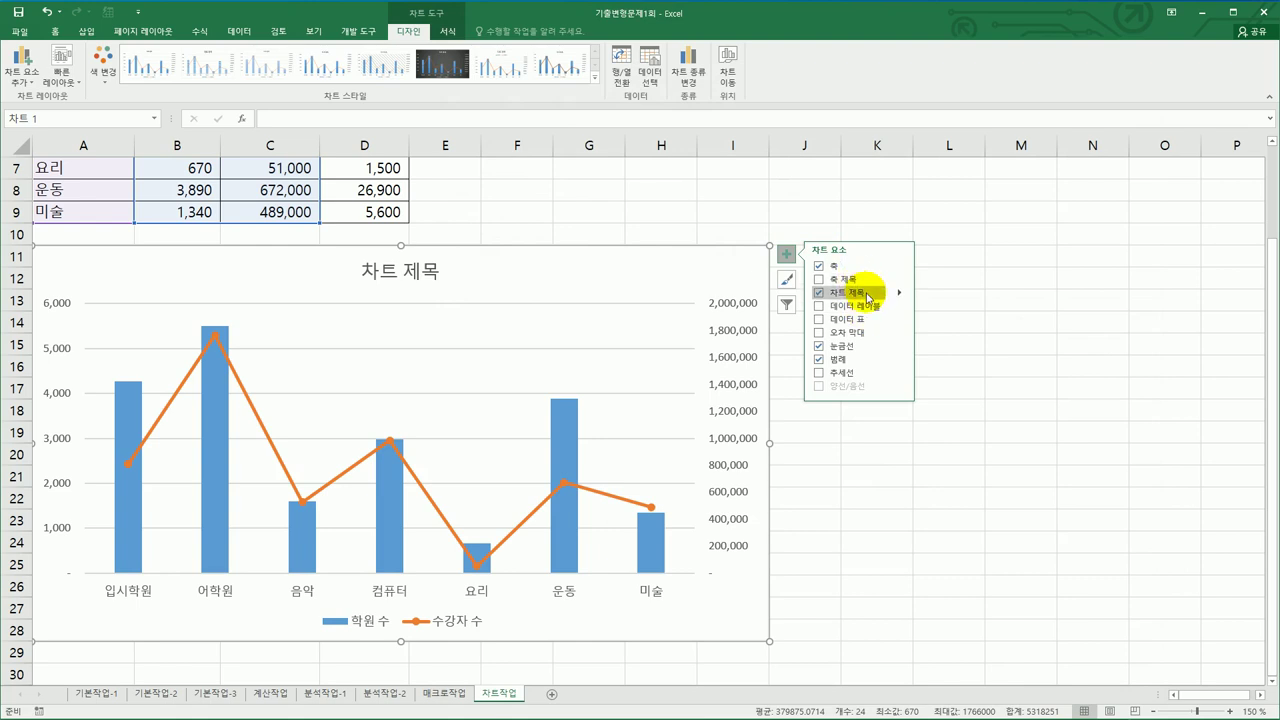
{"action": "left_click", "coordinate": [369, 277]}
{"action": "left_click_drag", "start_coordinate": [367, 277], "coordinate": [438, 282]}
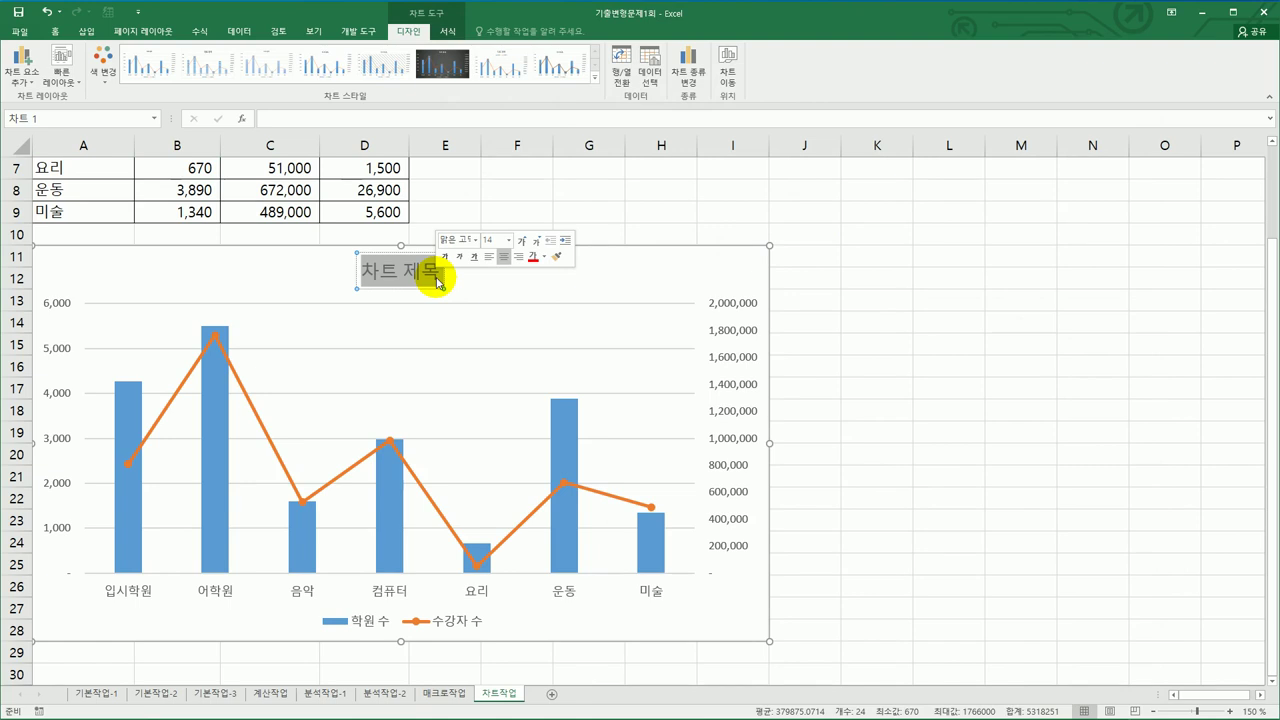
{"action": "type", "text": "분"}
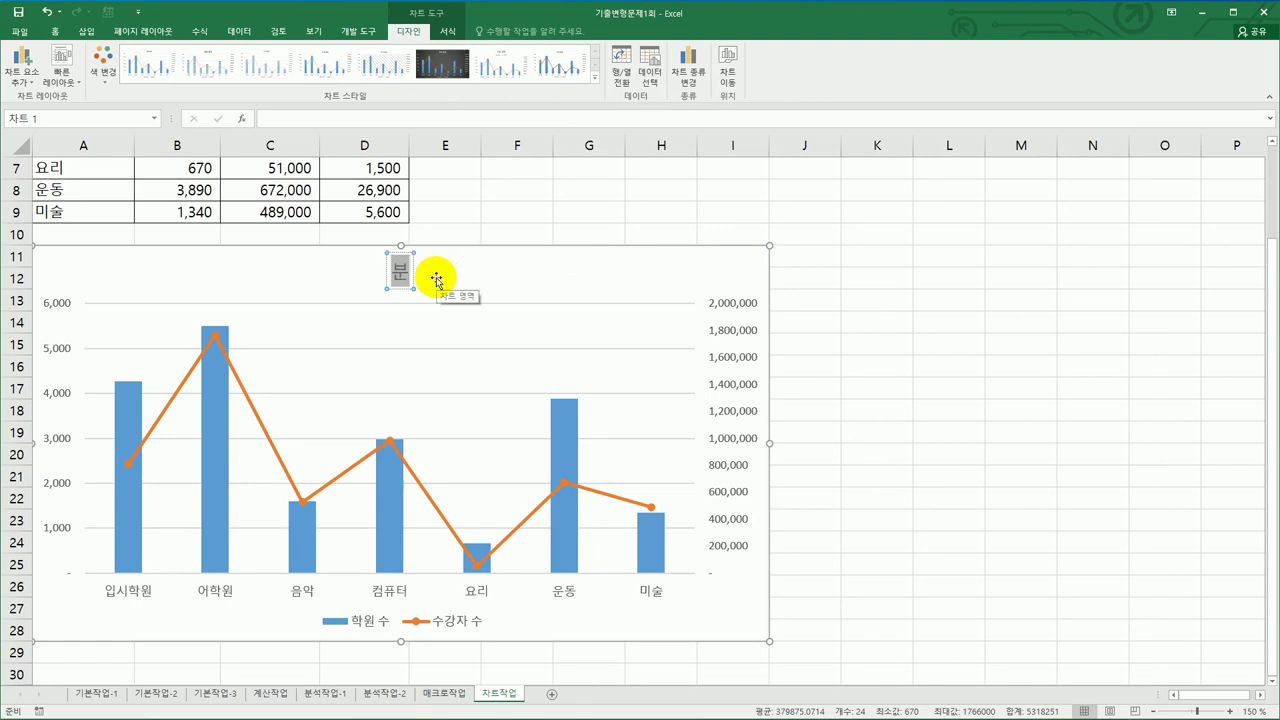
{"action": "type", "text": "야별 학ㅇ"}
{"action": "type", "text": "수와"}
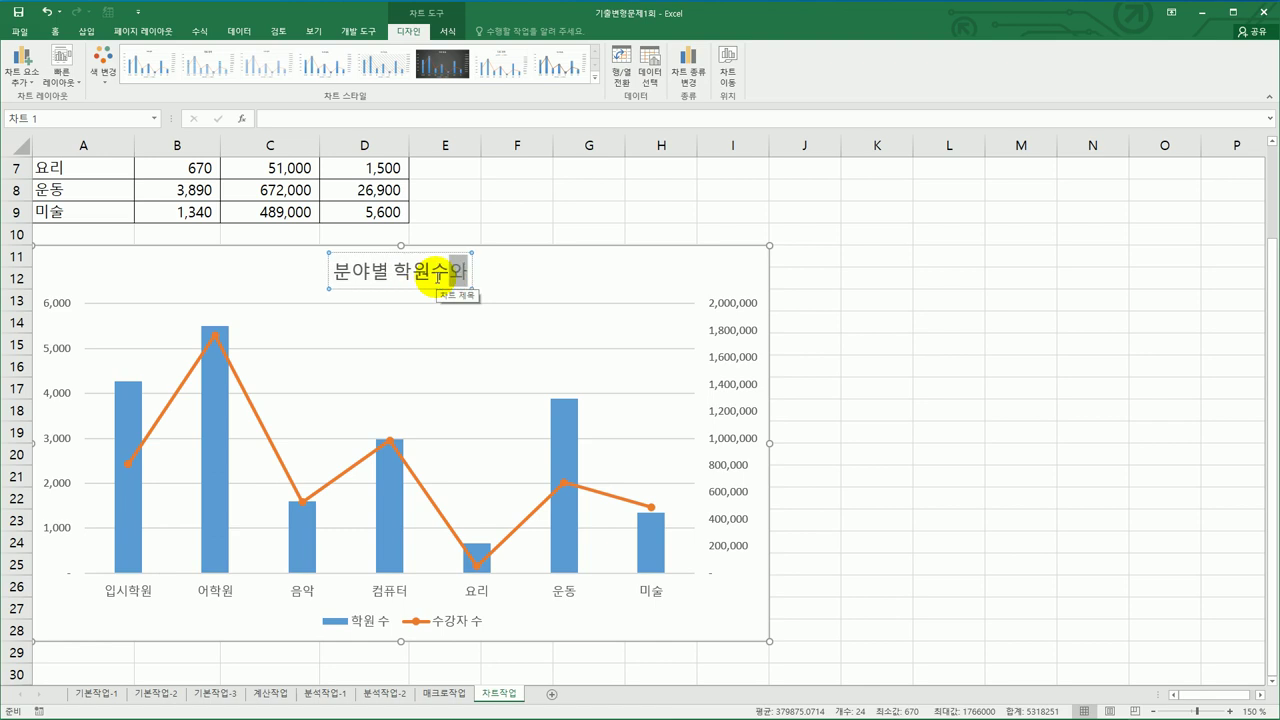
{"action": "type", "text": " 수강자수"}
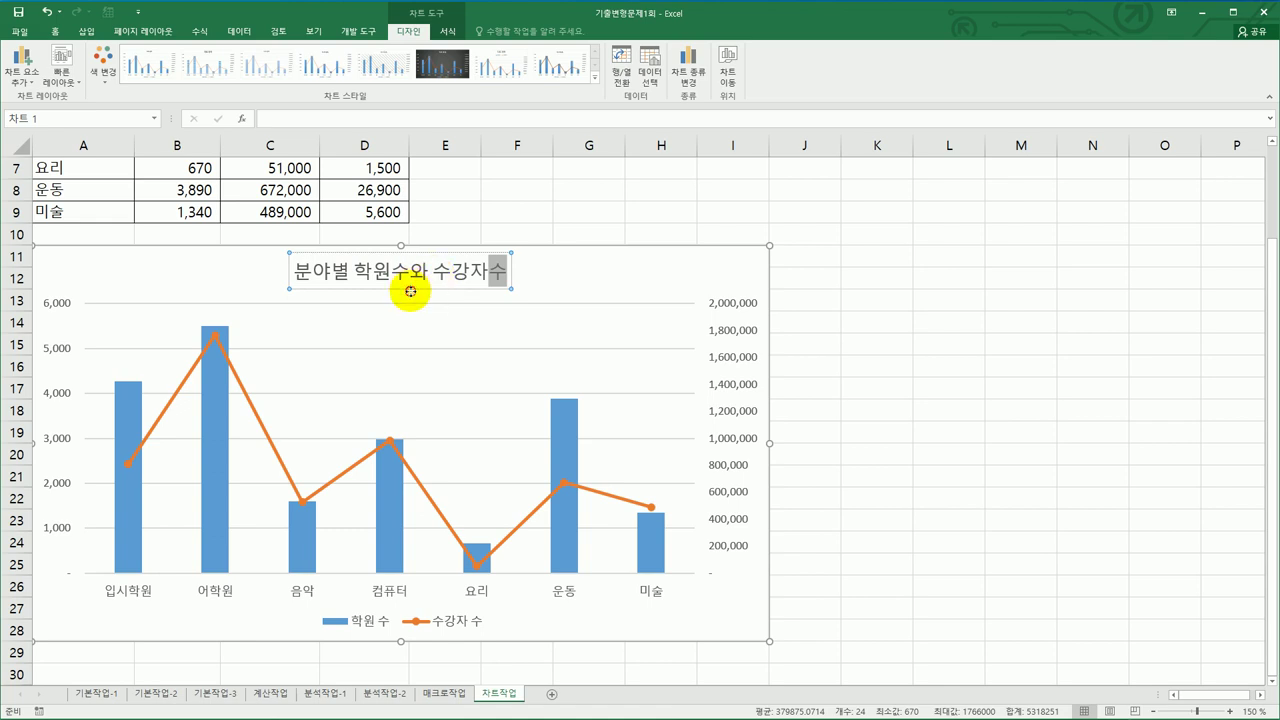
Step: Format the chart title in the 궁서체 font, bold, at size 14
{"action": "left_click", "coordinate": [410, 287]}
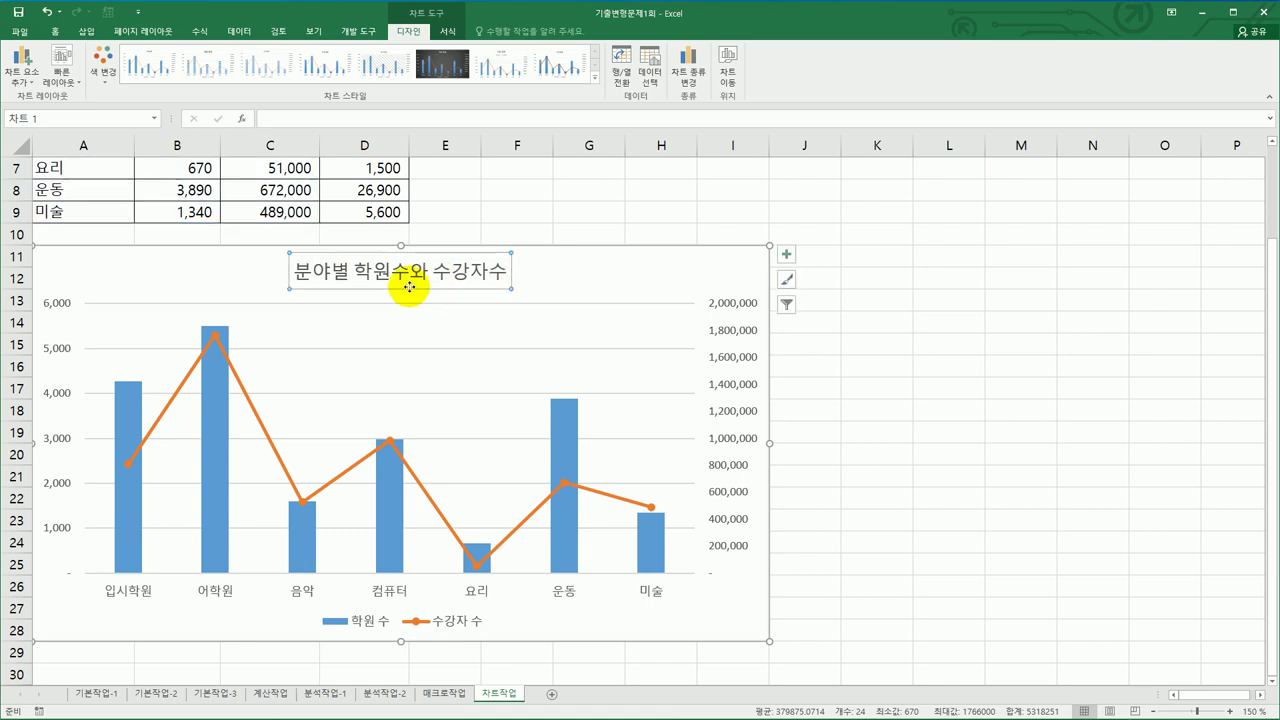
{"action": "left_click", "coordinate": [55, 31]}
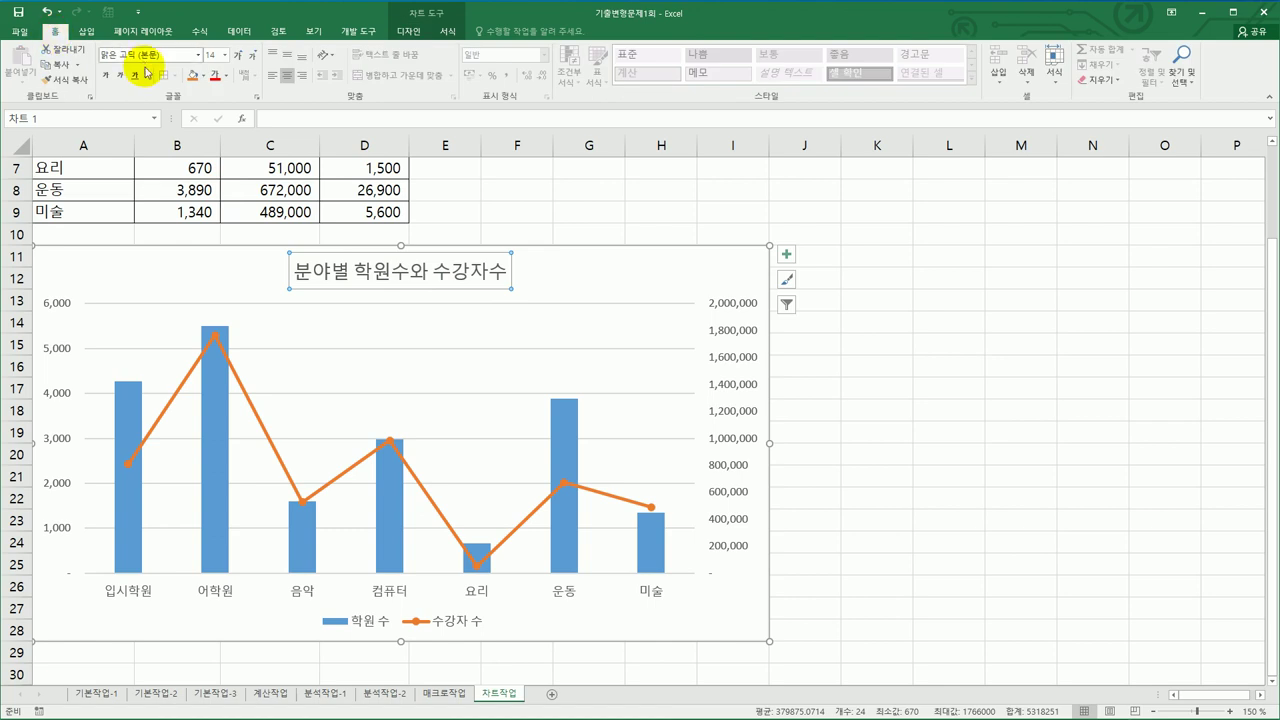
{"action": "left_click", "coordinate": [197, 57]}
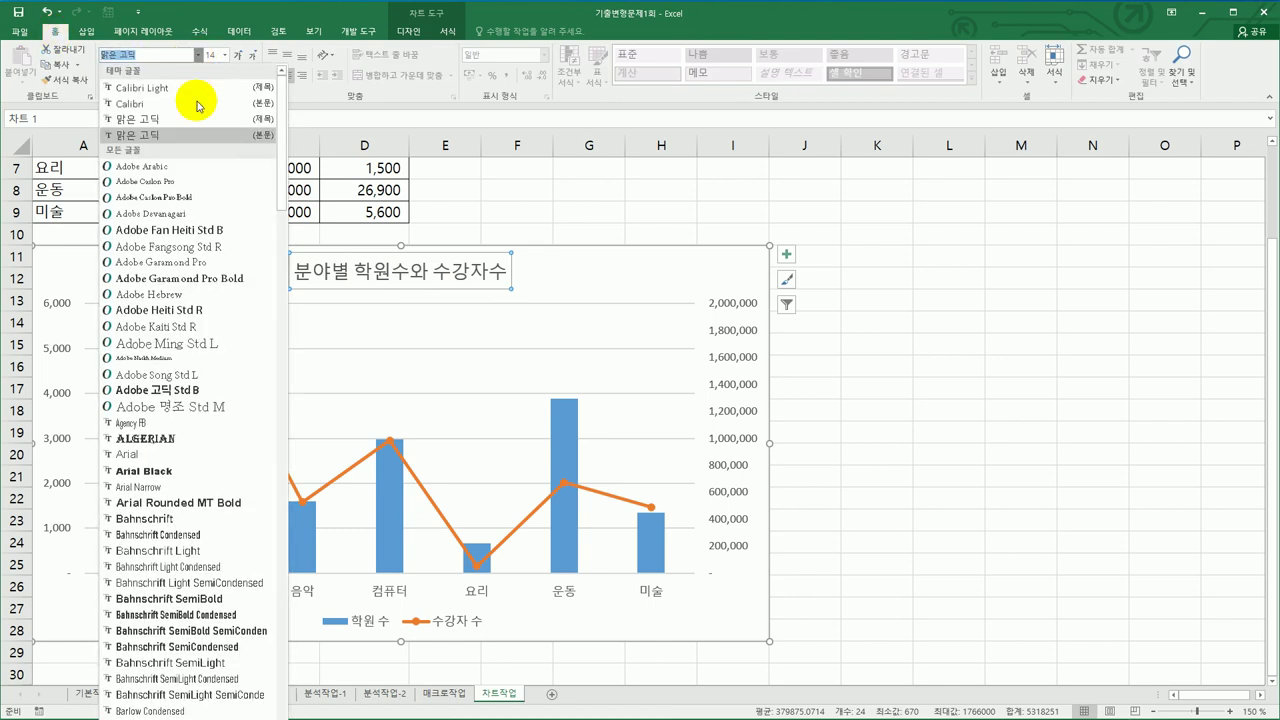
{"action": "scroll", "coordinate": [222, 385], "scroll_direction": "down", "scroll_amount": 9}
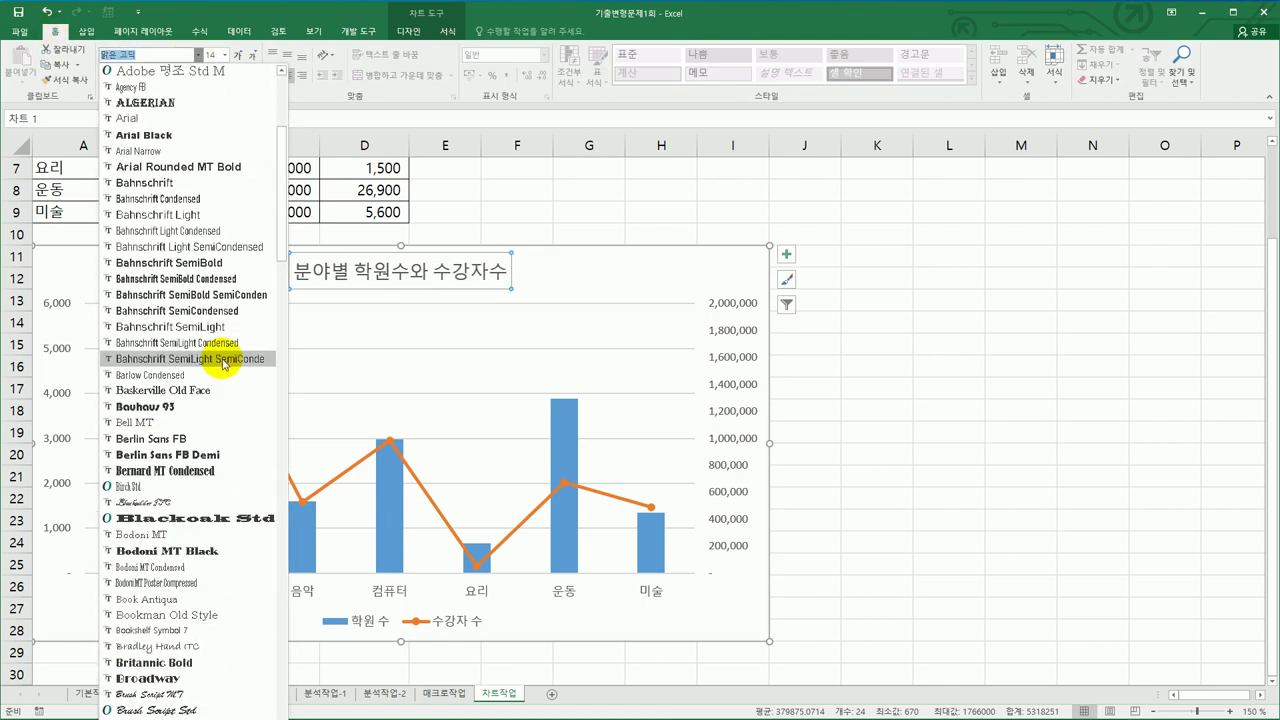
{"action": "scroll", "coordinate": [224, 385], "scroll_direction": "down", "scroll_amount": 20}
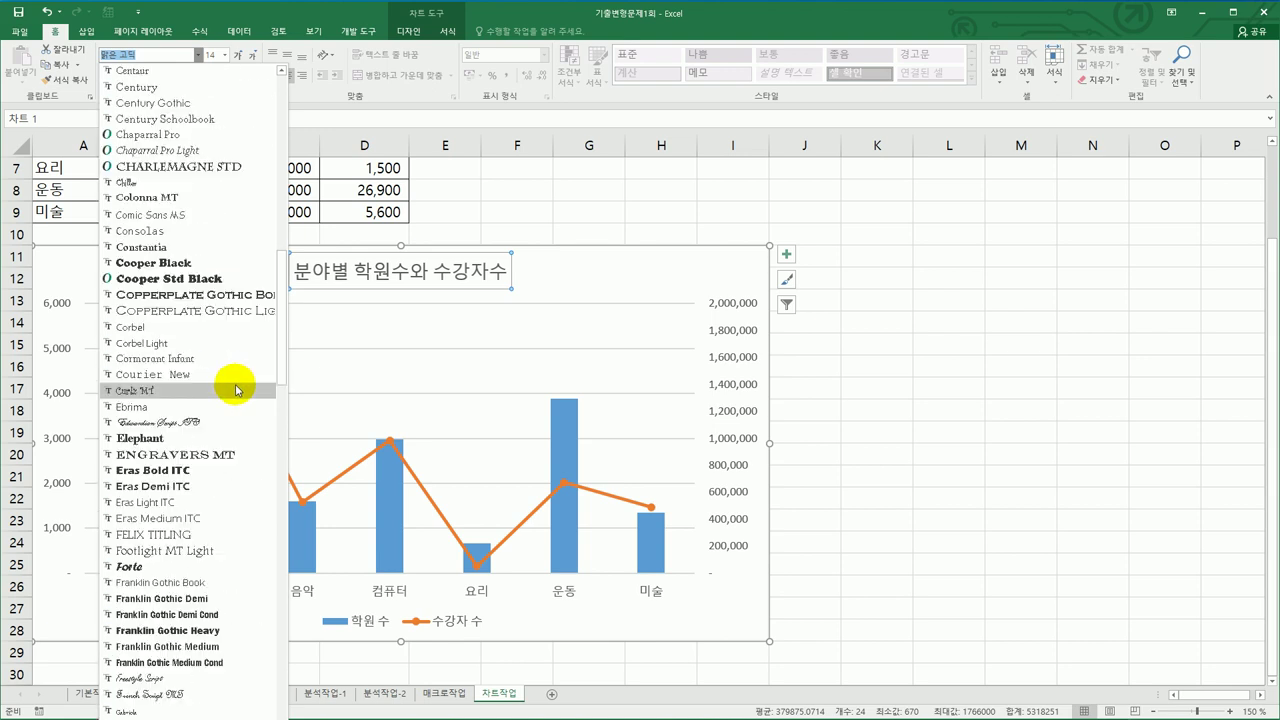
{"action": "scroll", "coordinate": [240, 390], "scroll_direction": "down", "scroll_amount": 20}
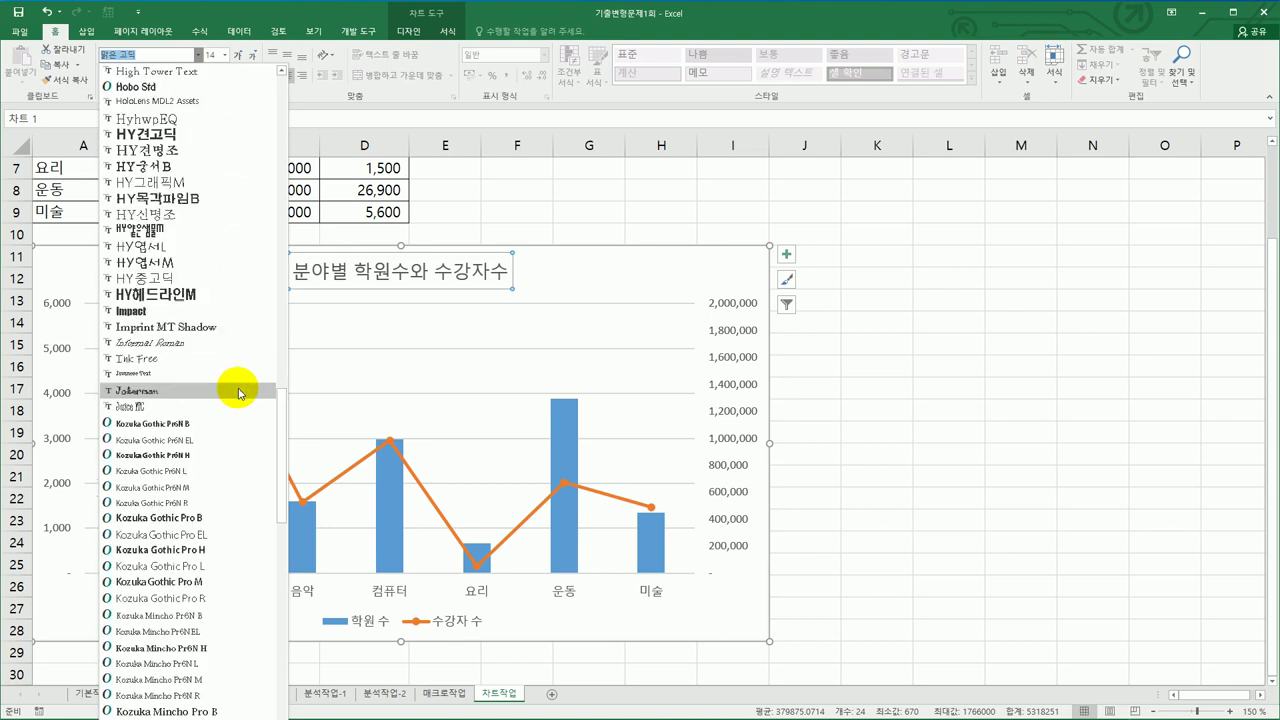
{"action": "scroll", "coordinate": [240, 392], "scroll_direction": "down", "scroll_amount": 20}
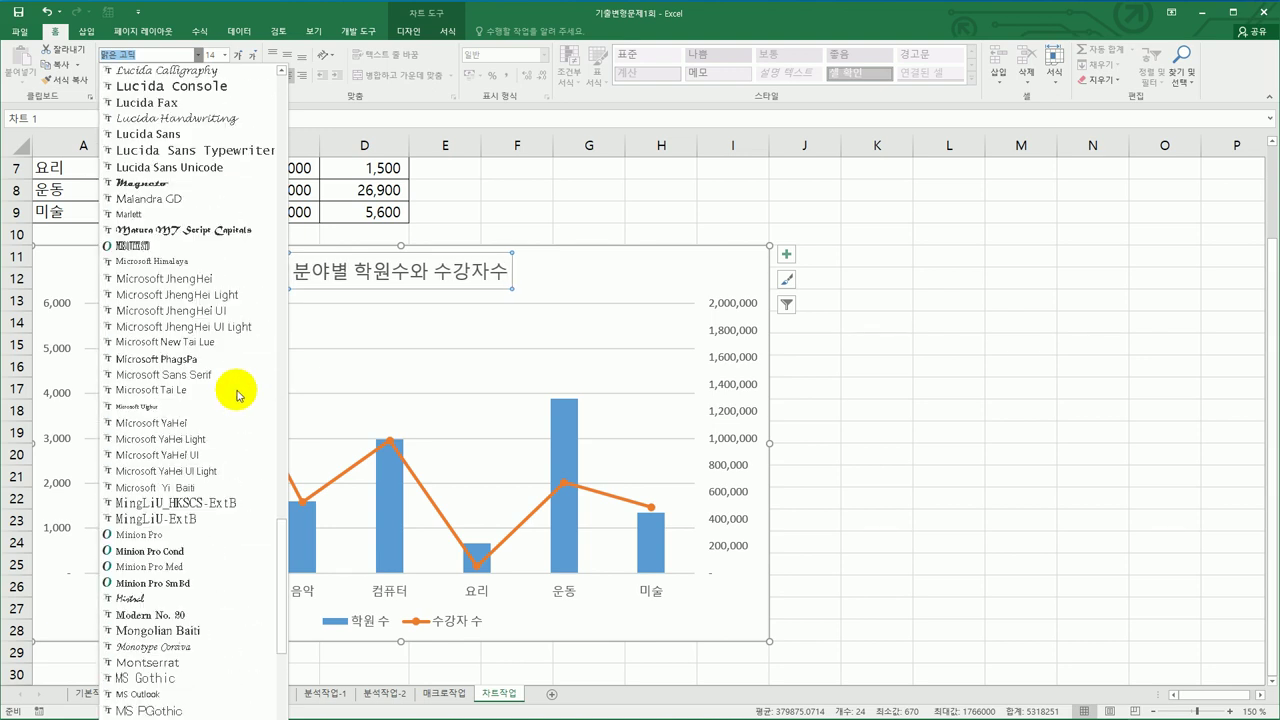
{"action": "scroll", "coordinate": [240, 395], "scroll_direction": "down", "scroll_amount": 20}
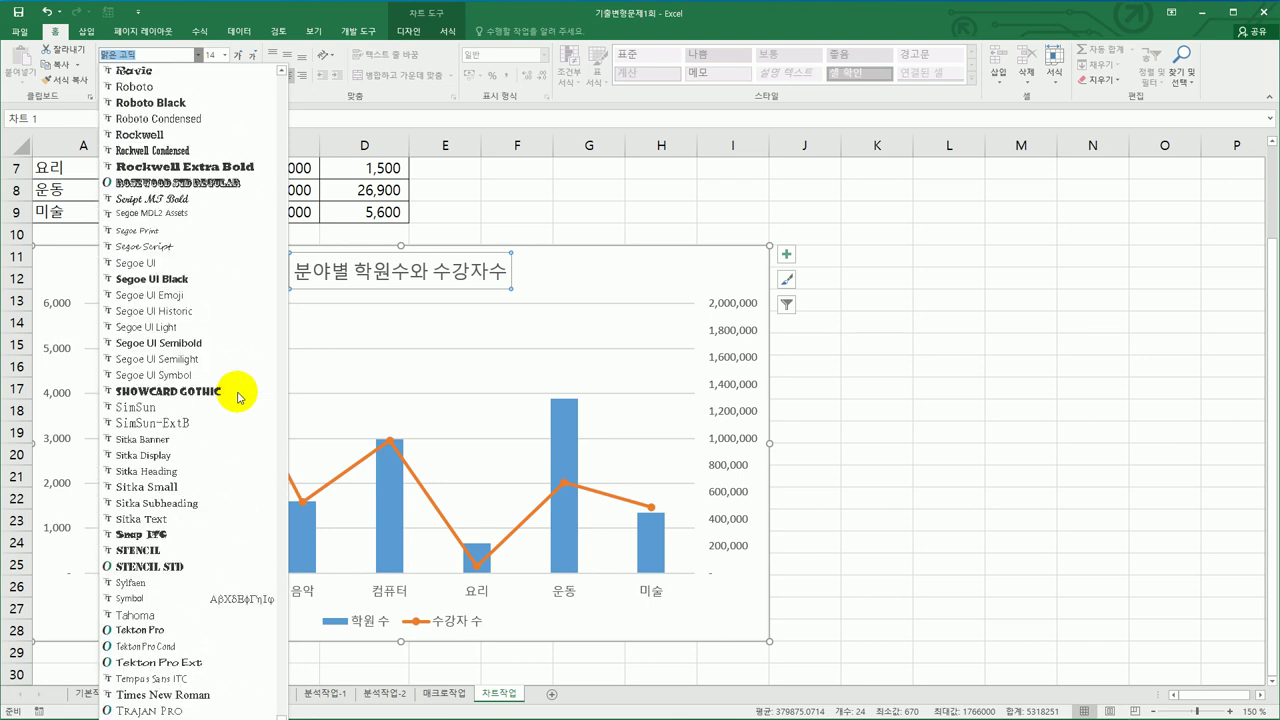
{"action": "scroll", "coordinate": [240, 398], "scroll_direction": "down", "scroll_amount": 18}
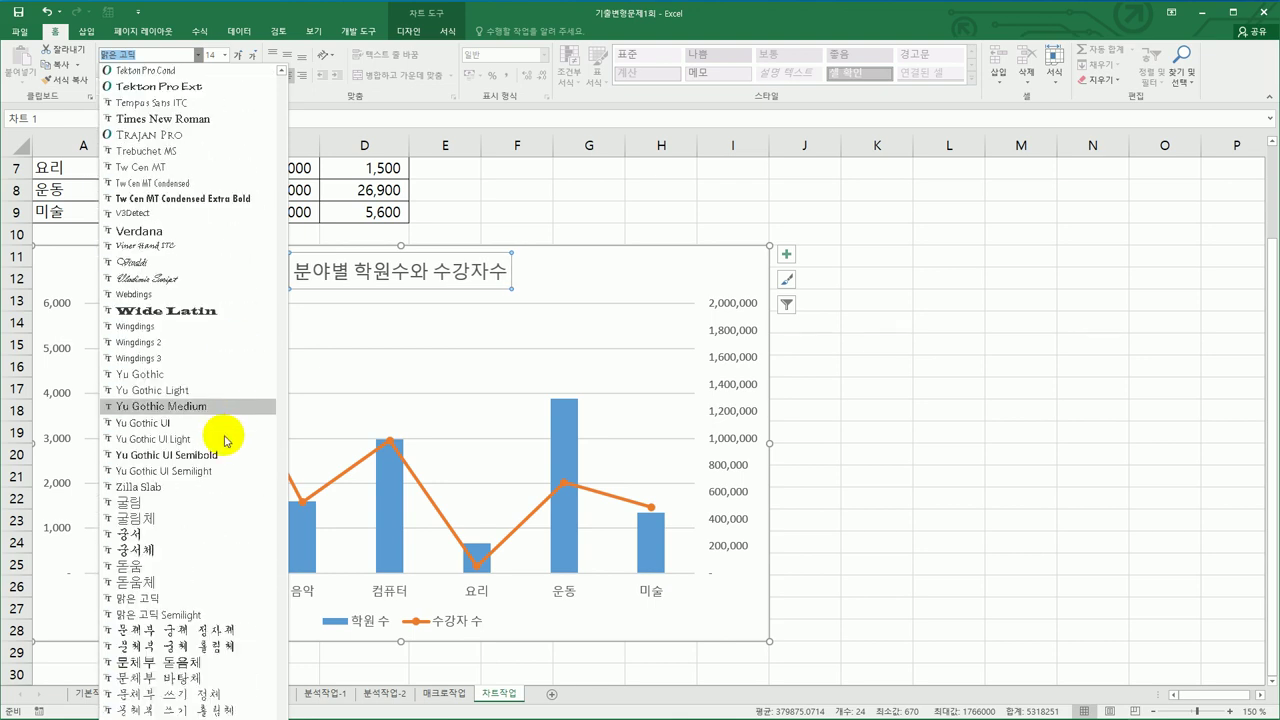
{"action": "left_click", "coordinate": [178, 552]}
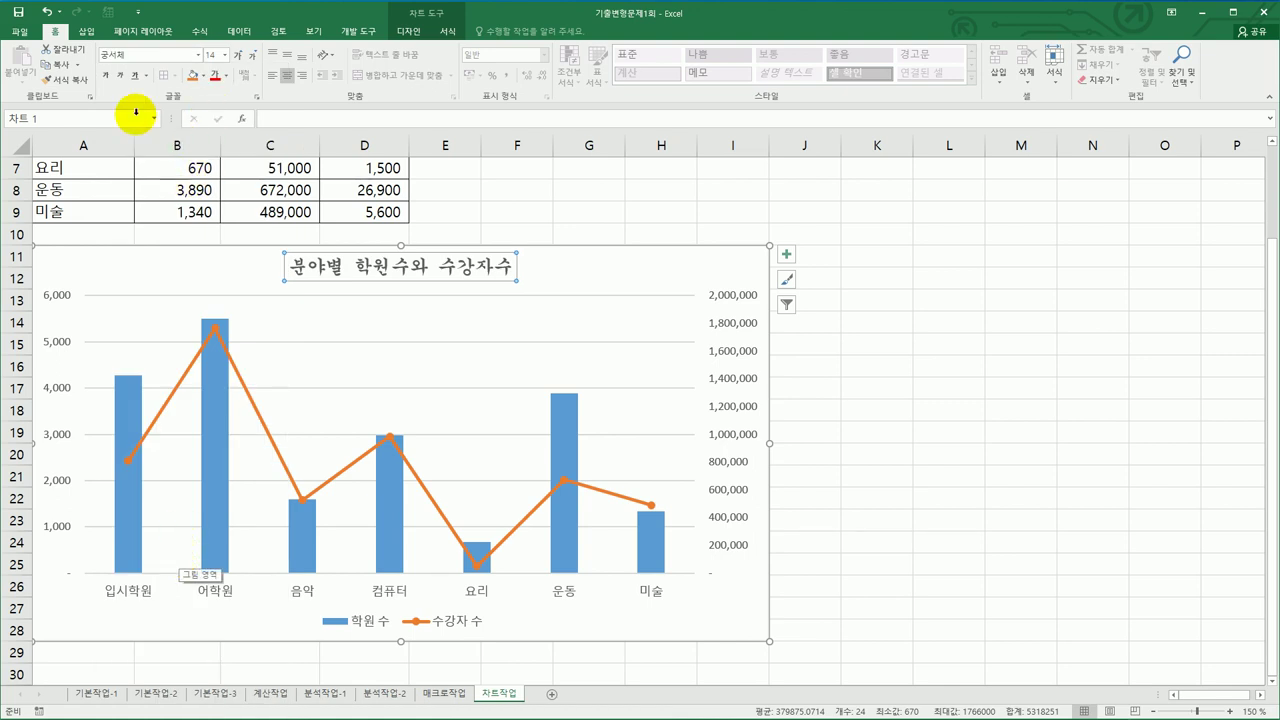
{"action": "left_click", "coordinate": [107, 77]}
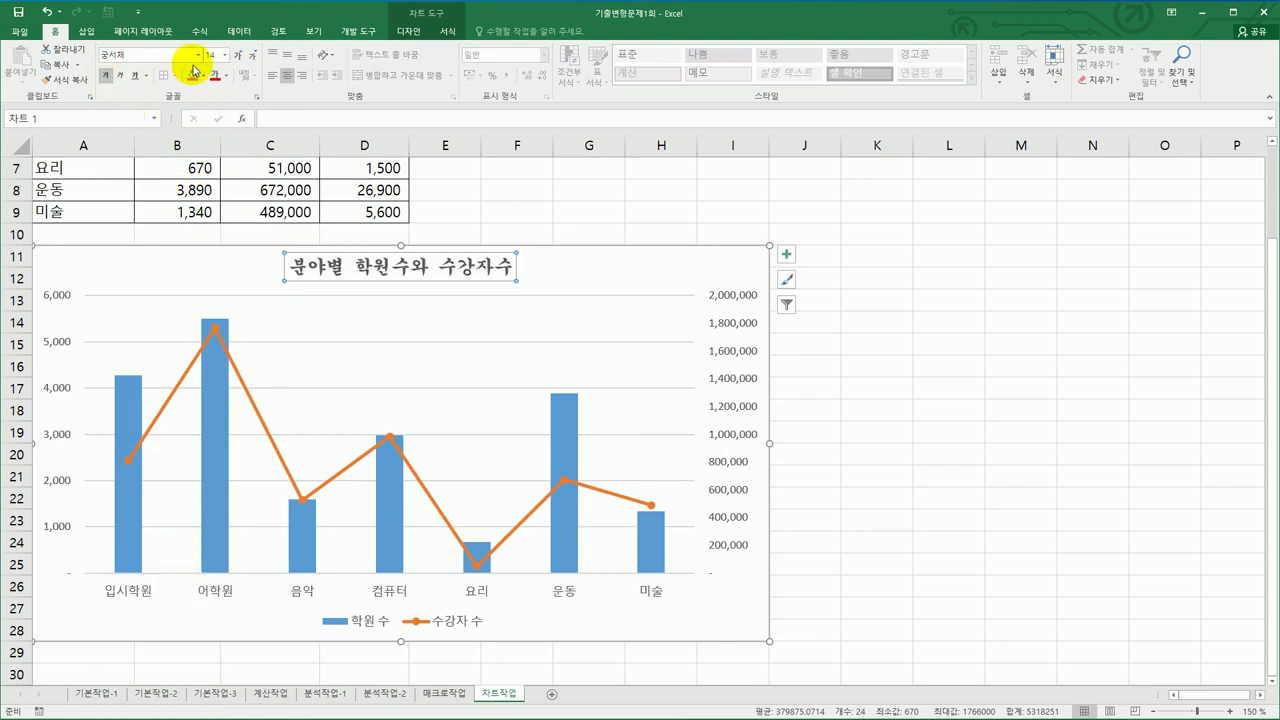
{"action": "left_click", "coordinate": [226, 56]}
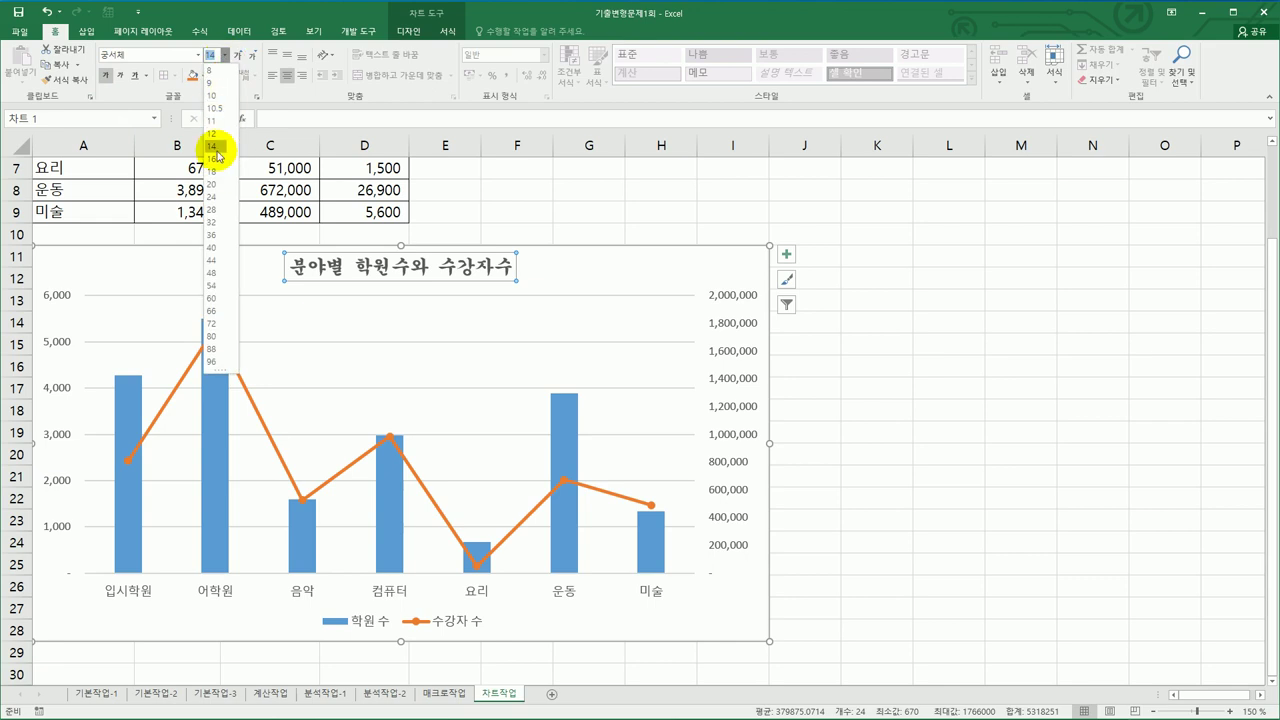
{"action": "left_click", "coordinate": [216, 148]}
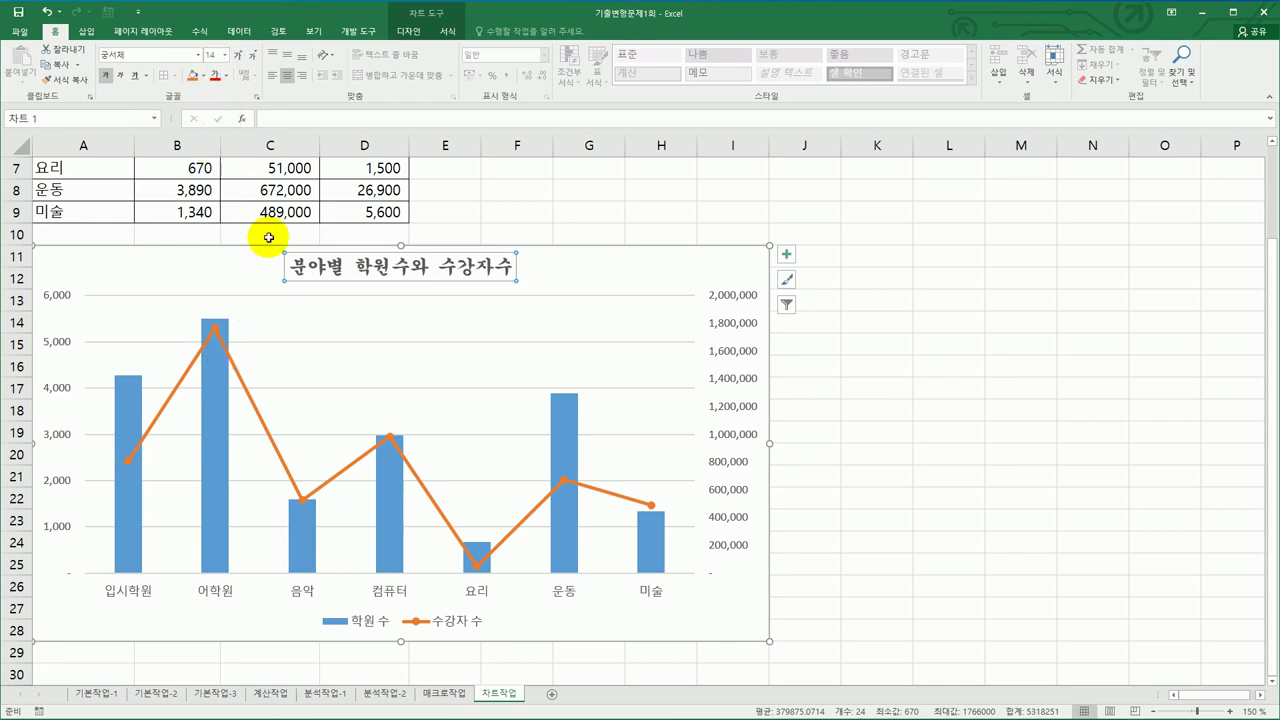
Step: Add a data label to only the 운동 point of the 수강자 수 line series
{"action": "left_click", "coordinate": [563, 479]}
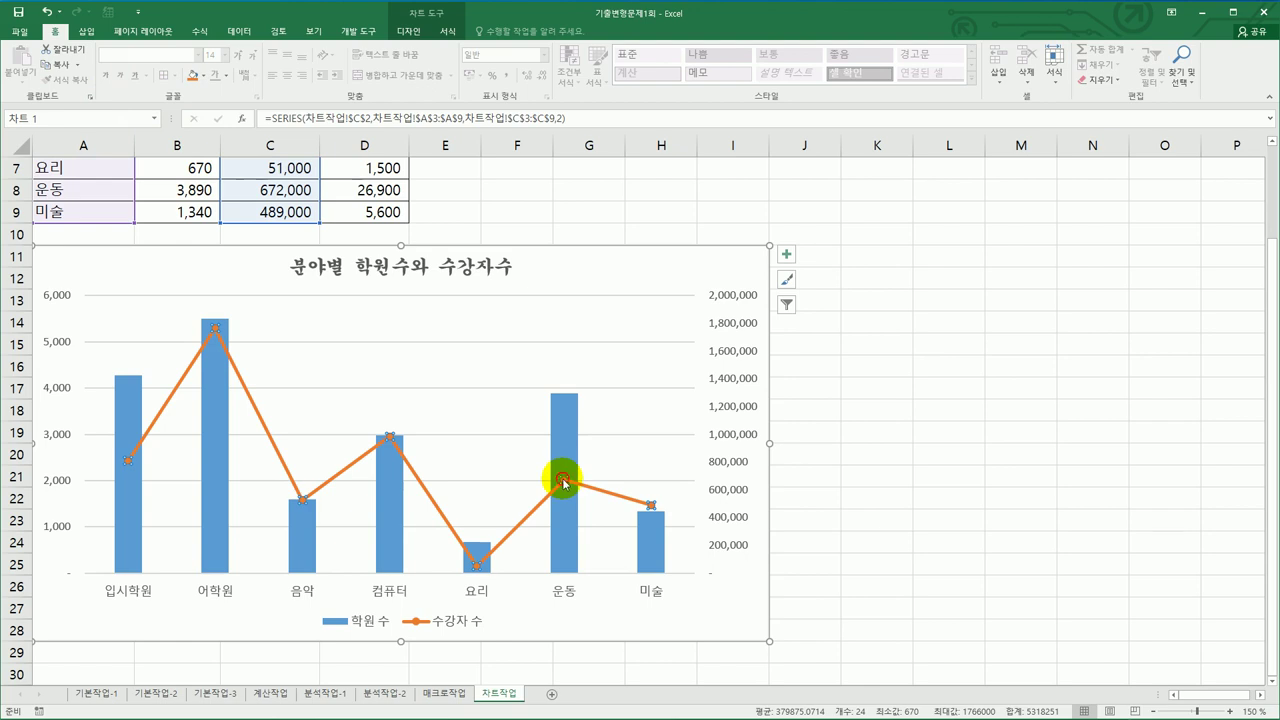
{"action": "right_click", "coordinate": [565, 483]}
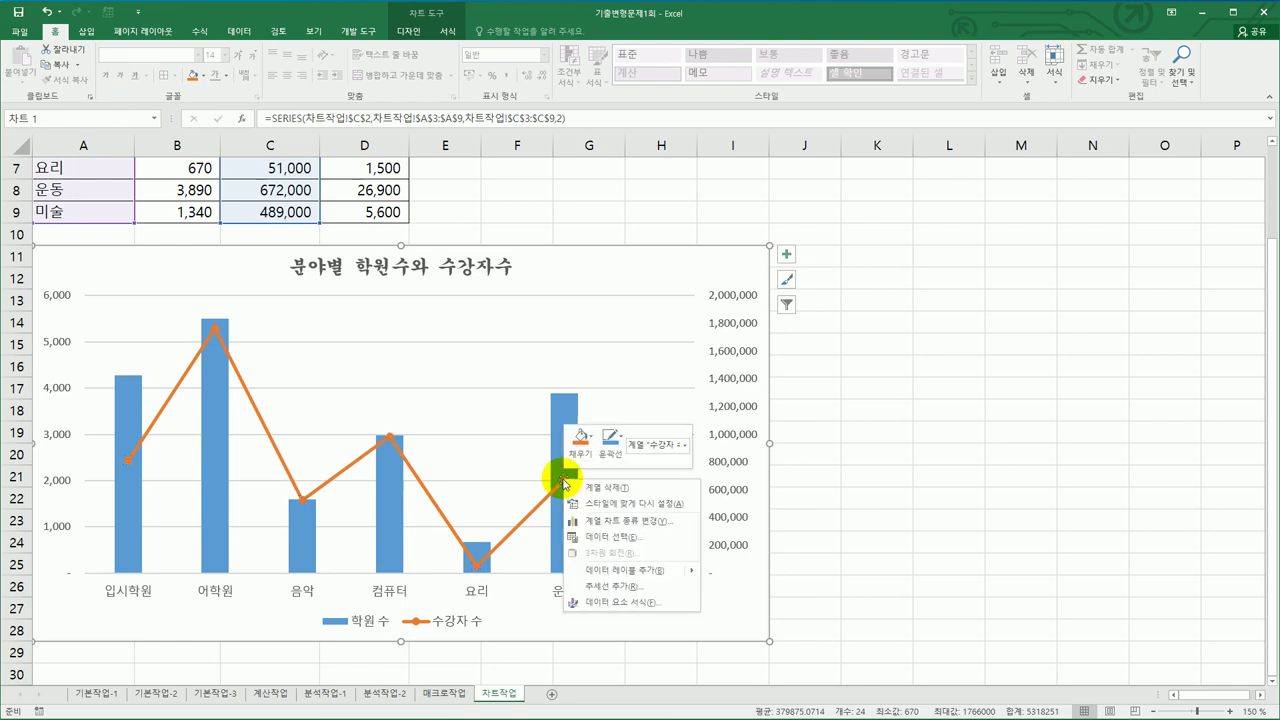
{"action": "left_click", "coordinate": [645, 578]}
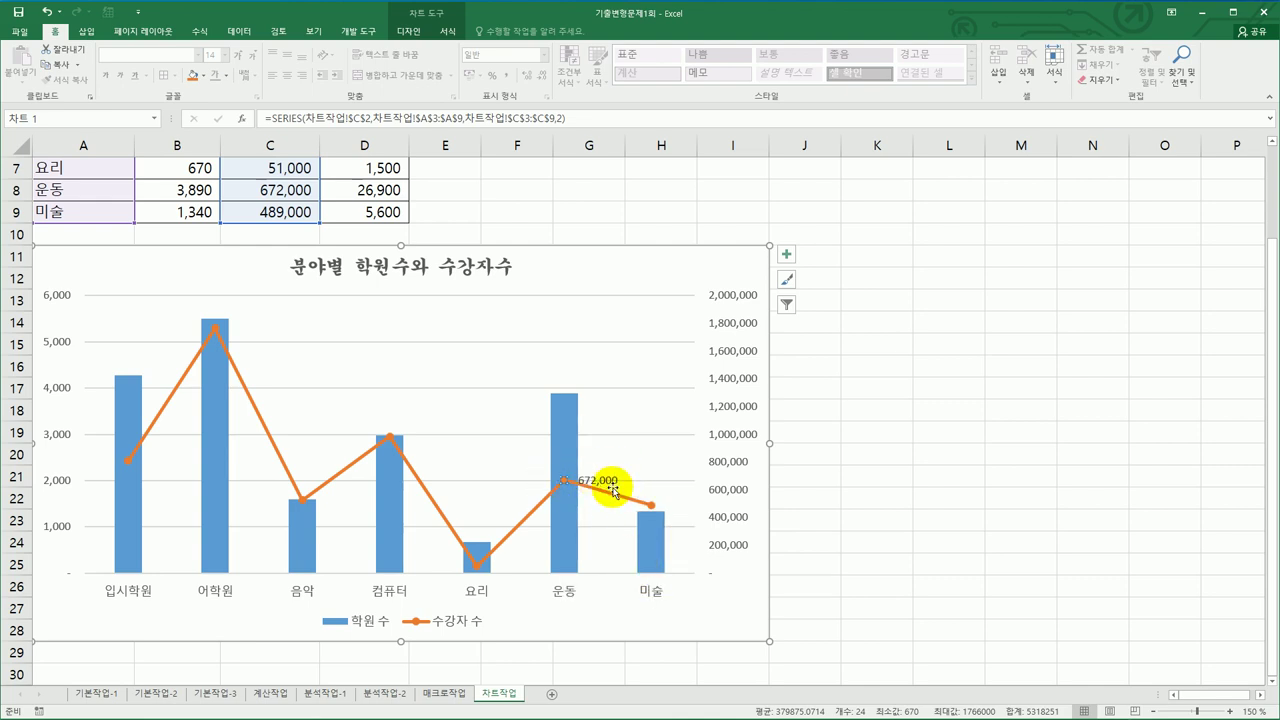
Step: Give the chart area border rounded corners (둥근 모서리) and deselect the chart
{"action": "right_click", "coordinate": [685, 280]}
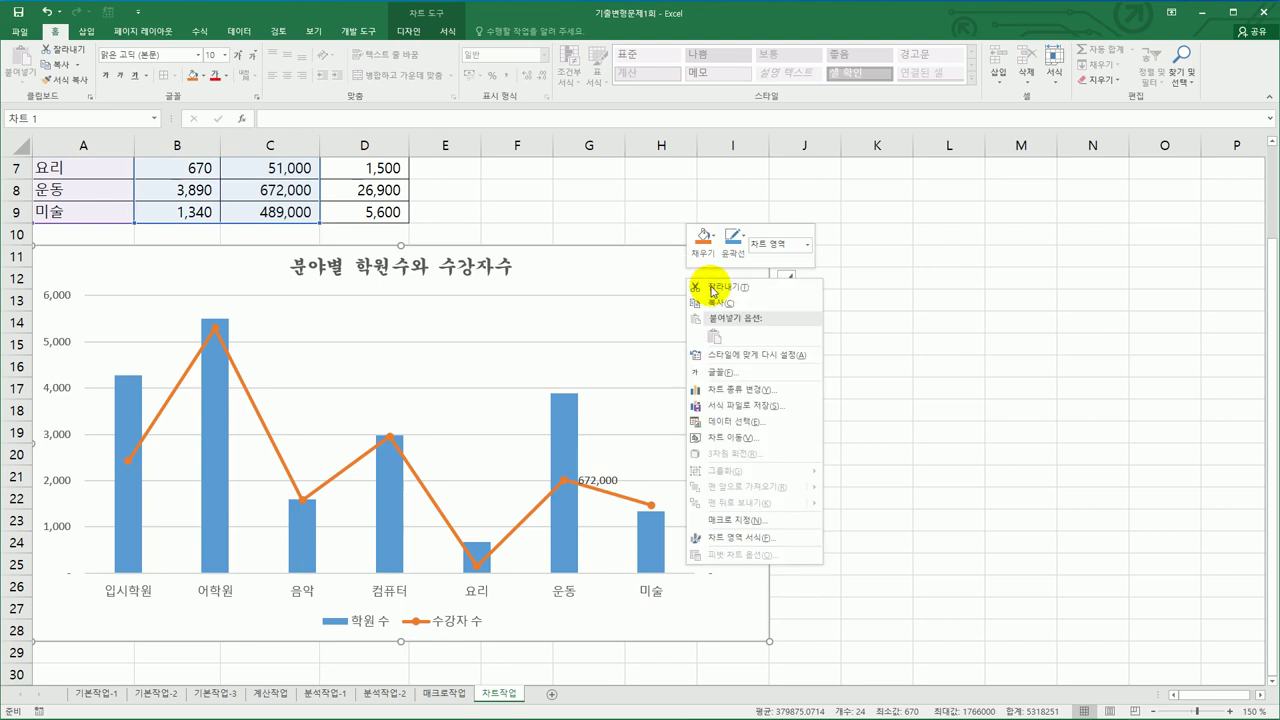
{"action": "left_click", "coordinate": [775, 537]}
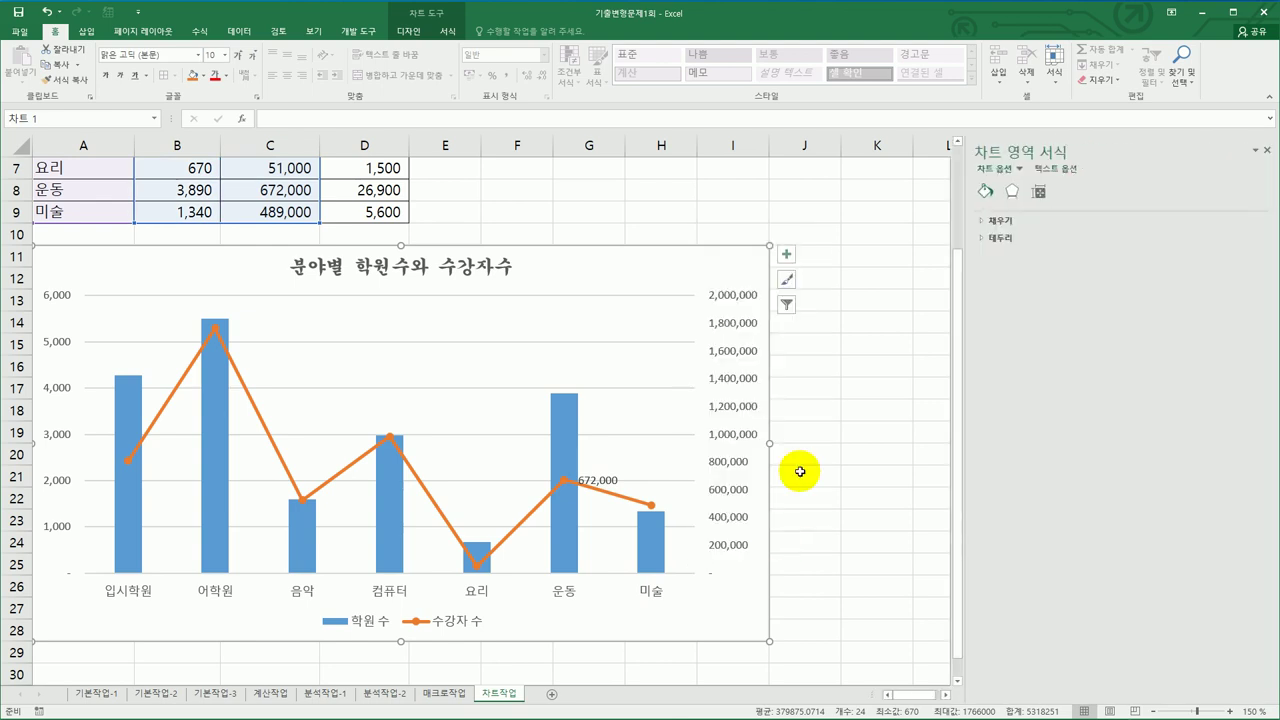
{"action": "left_click", "coordinate": [1001, 245]}
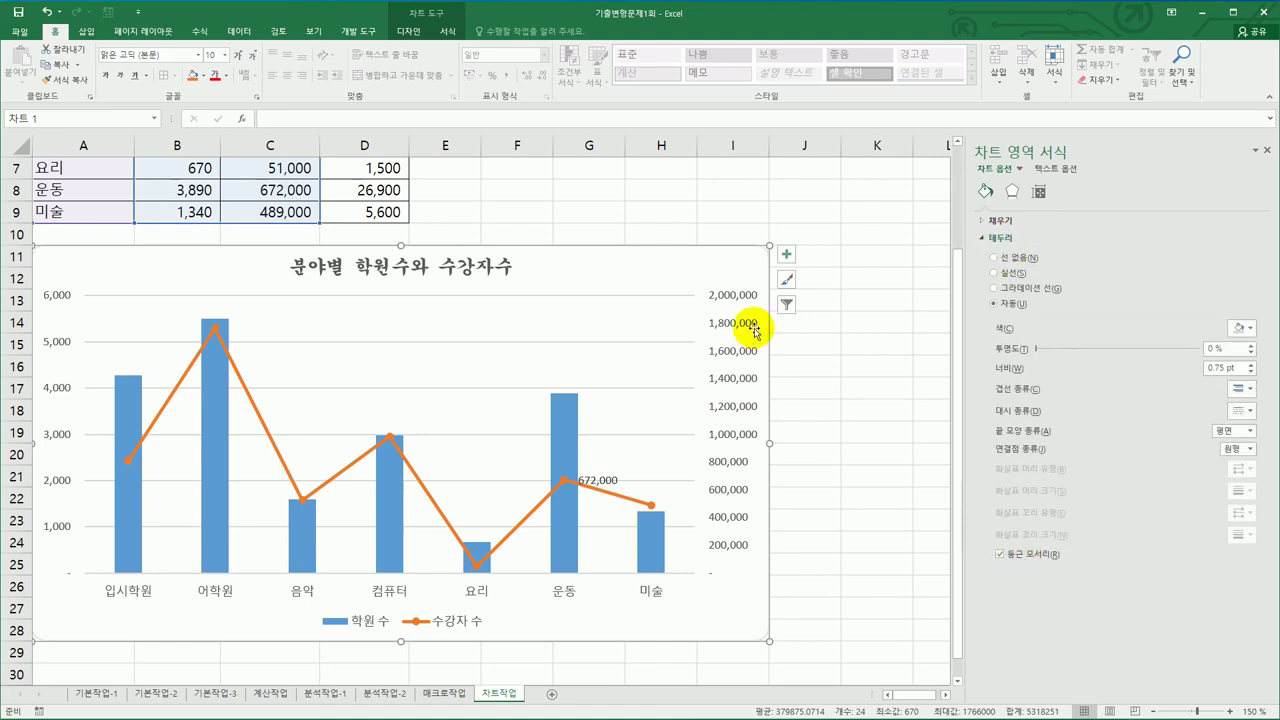
{"action": "left_click", "coordinate": [836, 358]}
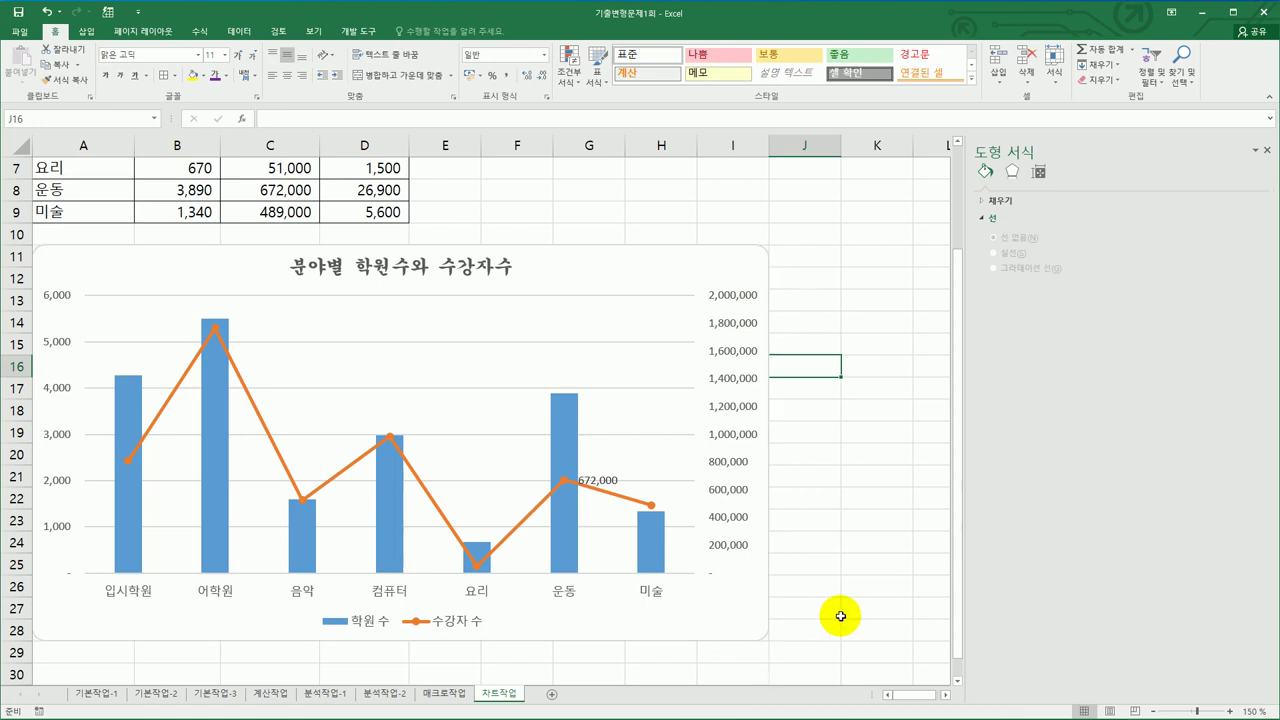
{"action": "left_click", "coordinate": [839, 615]}
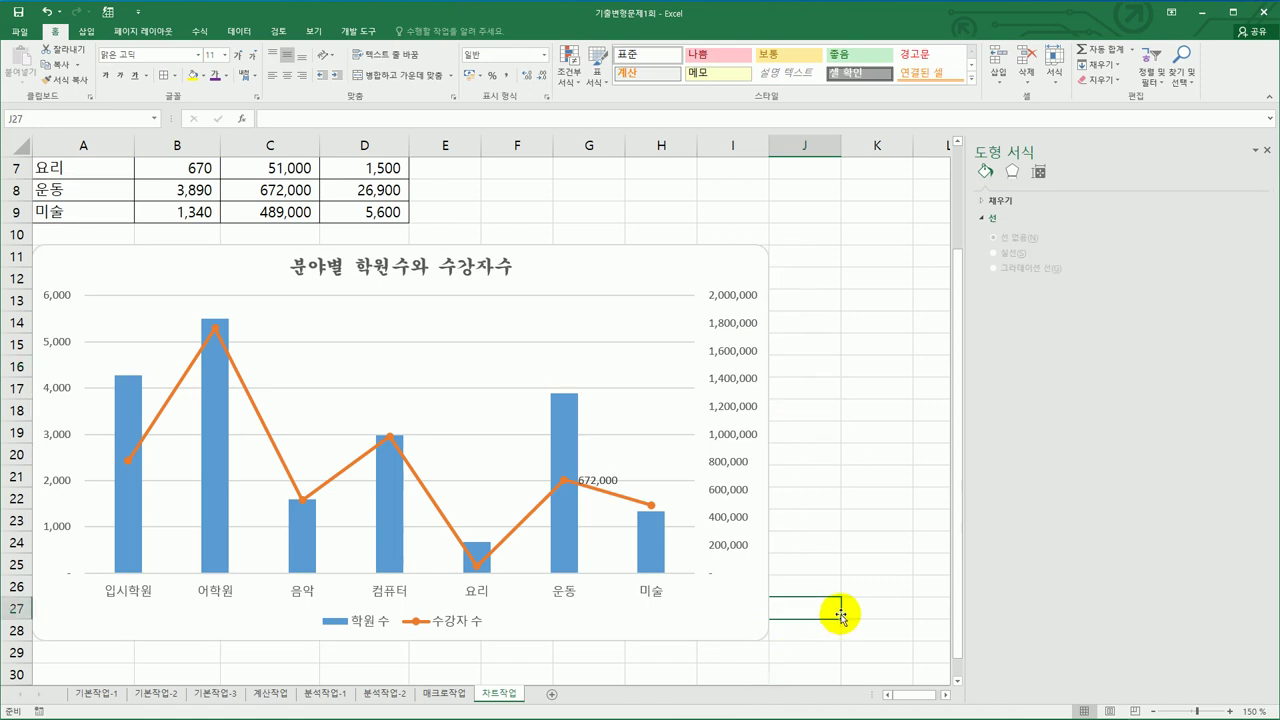